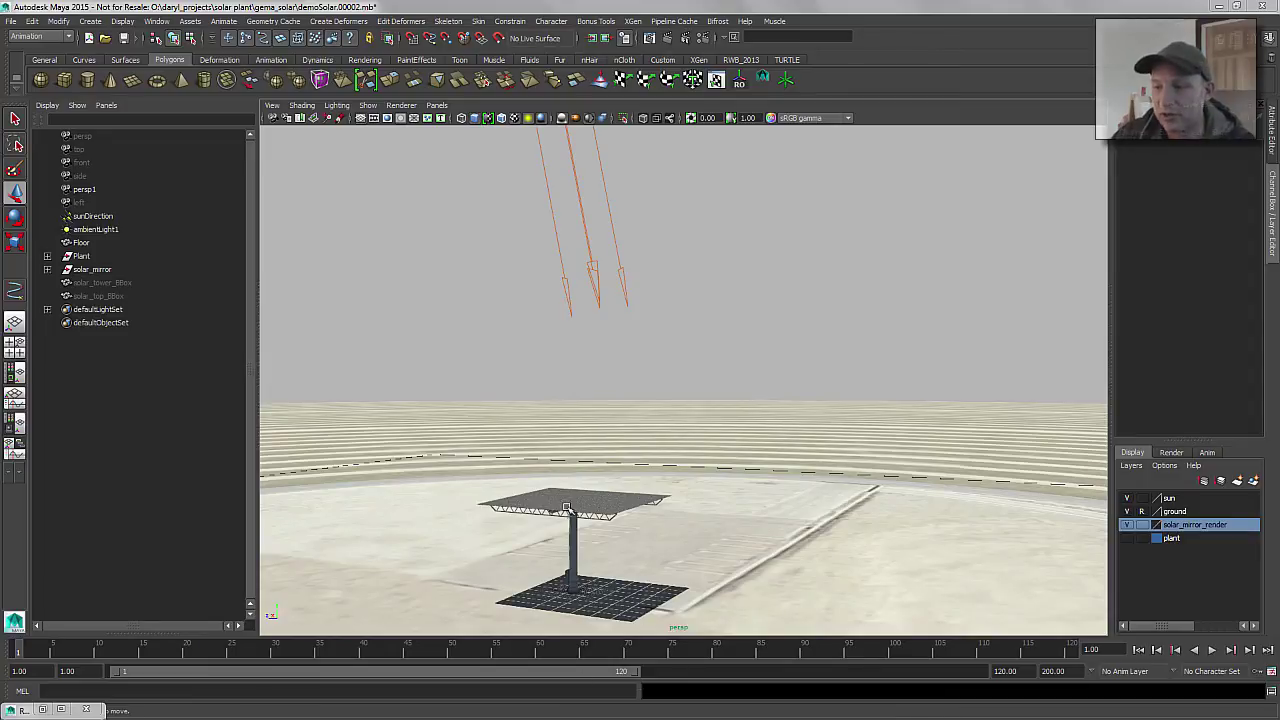
Unhide the solar_tower_BBox and solar_top_BBox stand-ins and hide the solar_mirror_render layer
alt+middle_drag(560, 518, 612, 434)
alt+right_drag(580, 428, 834, 423)
alt+drag(834, 423, 766, 443)
alt+middle_drag(766, 443, 766, 372)
alt+right_drag(766, 387, 742, 388)
alt+drag(741, 387, 765, 391)
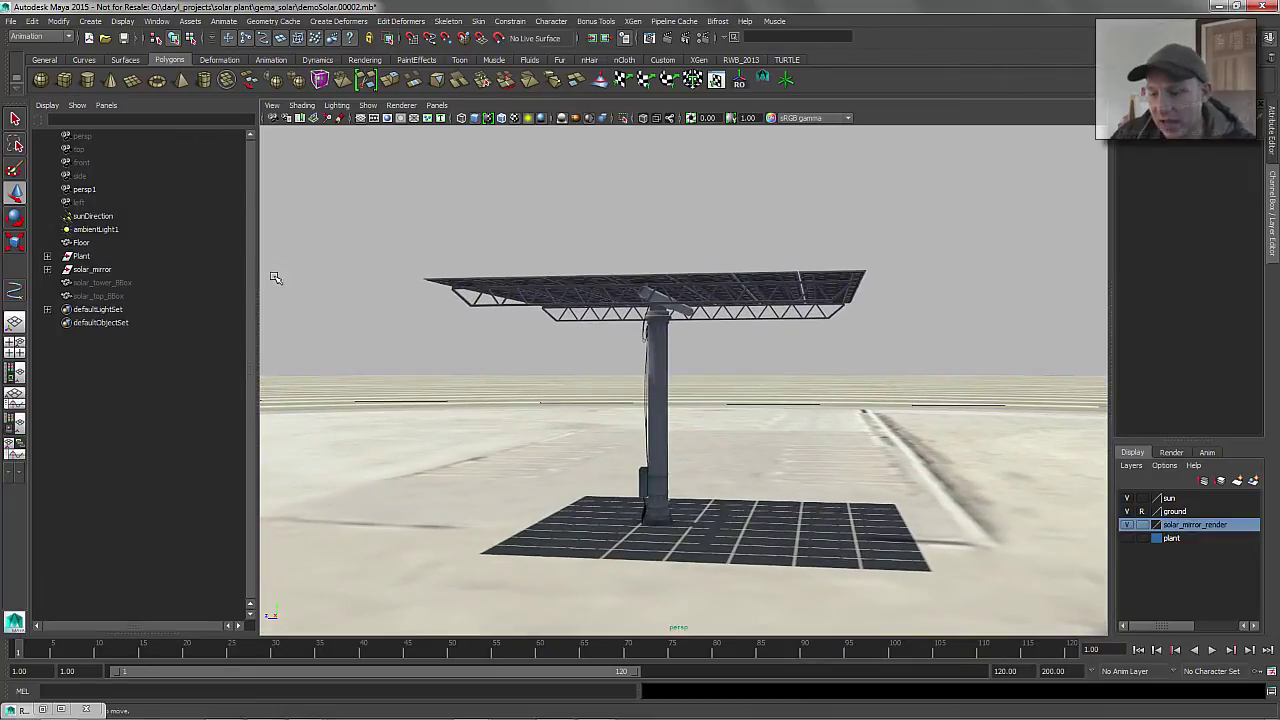
key(ctrl+shift+h)
alt+drag(665, 311, 586, 323)
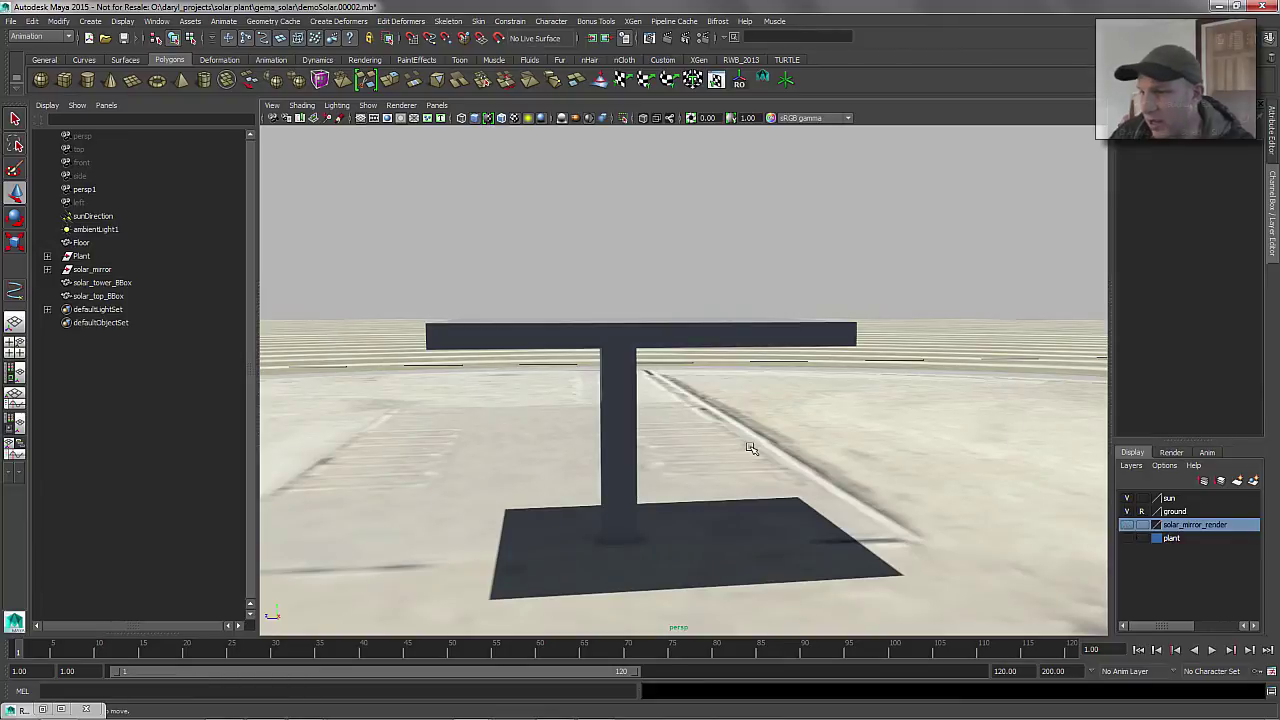
Examine the simplified bounding-box version of the solar mirror from several angles and distances
alt+drag(674, 417, 656, 421)
alt+middle_drag(632, 396, 672, 452)
alt+right_drag(775, 438, 640, 440)
alt+drag(622, 452, 607, 404)
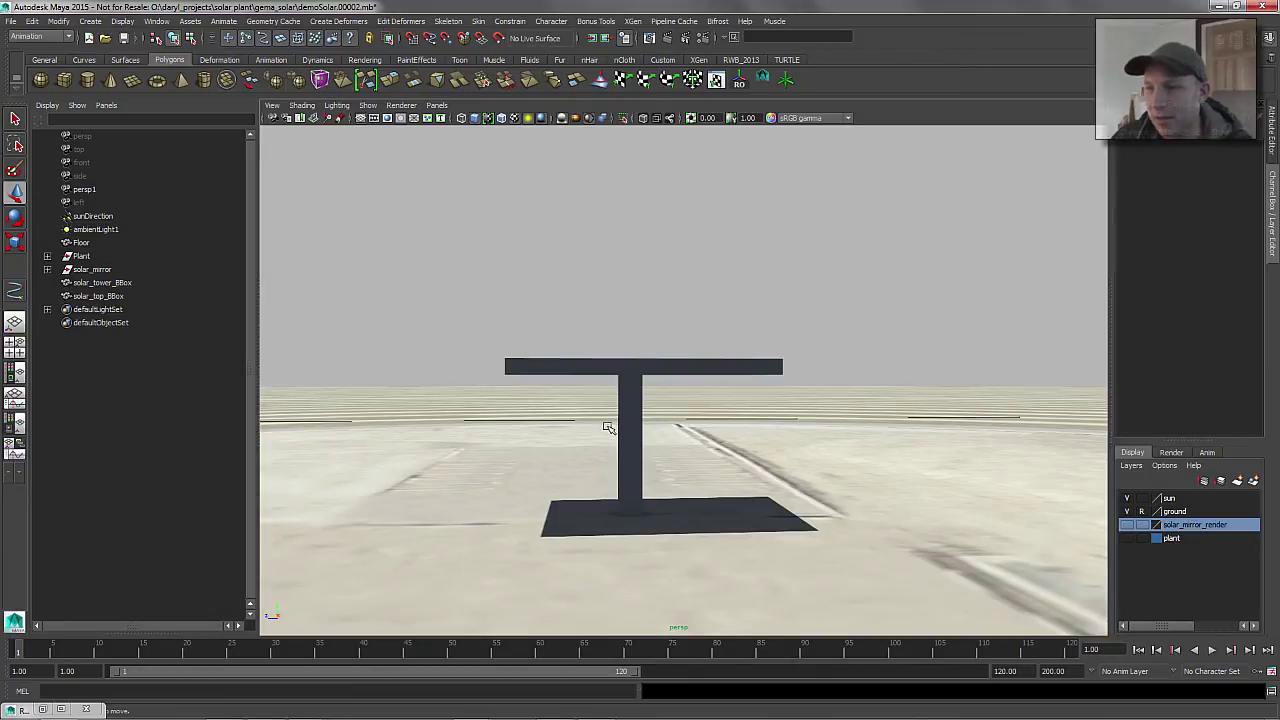
alt+middle_drag(652, 340, 641, 396)
alt+right_drag(641, 396, 680, 398)
alt+drag(646, 401, 643, 398)
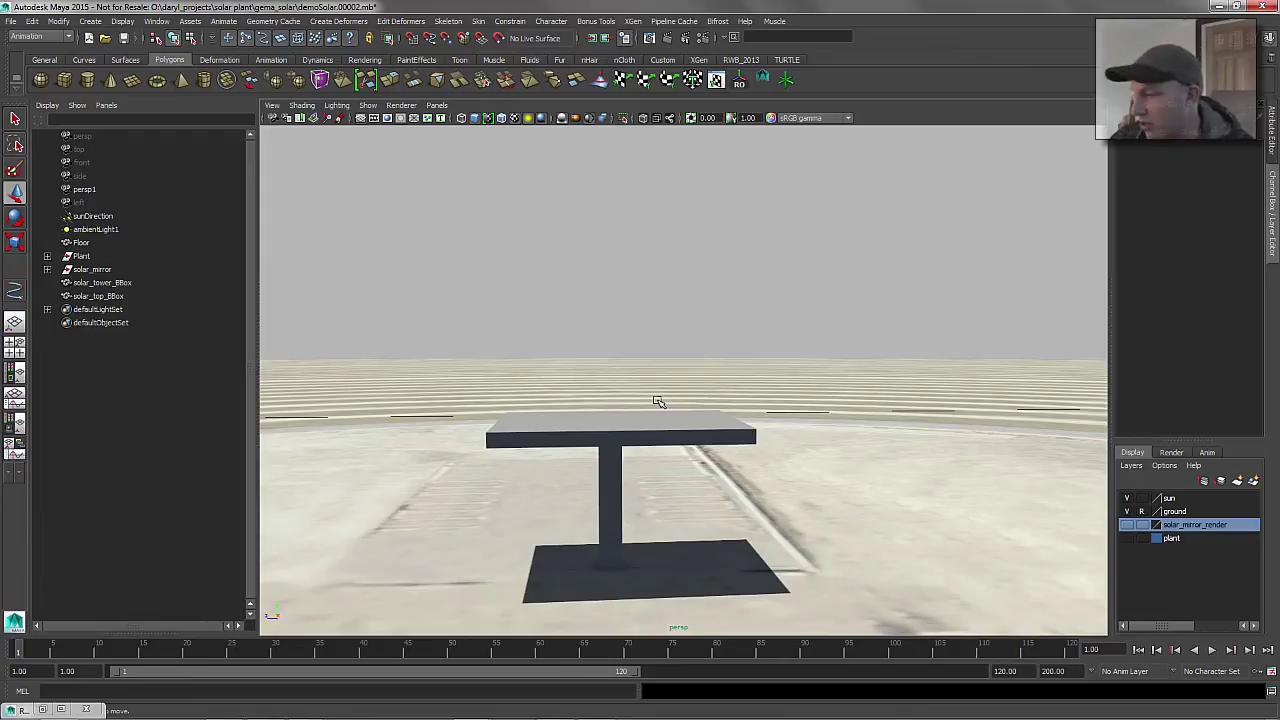
alt+middle_drag(627, 424, 635, 394)
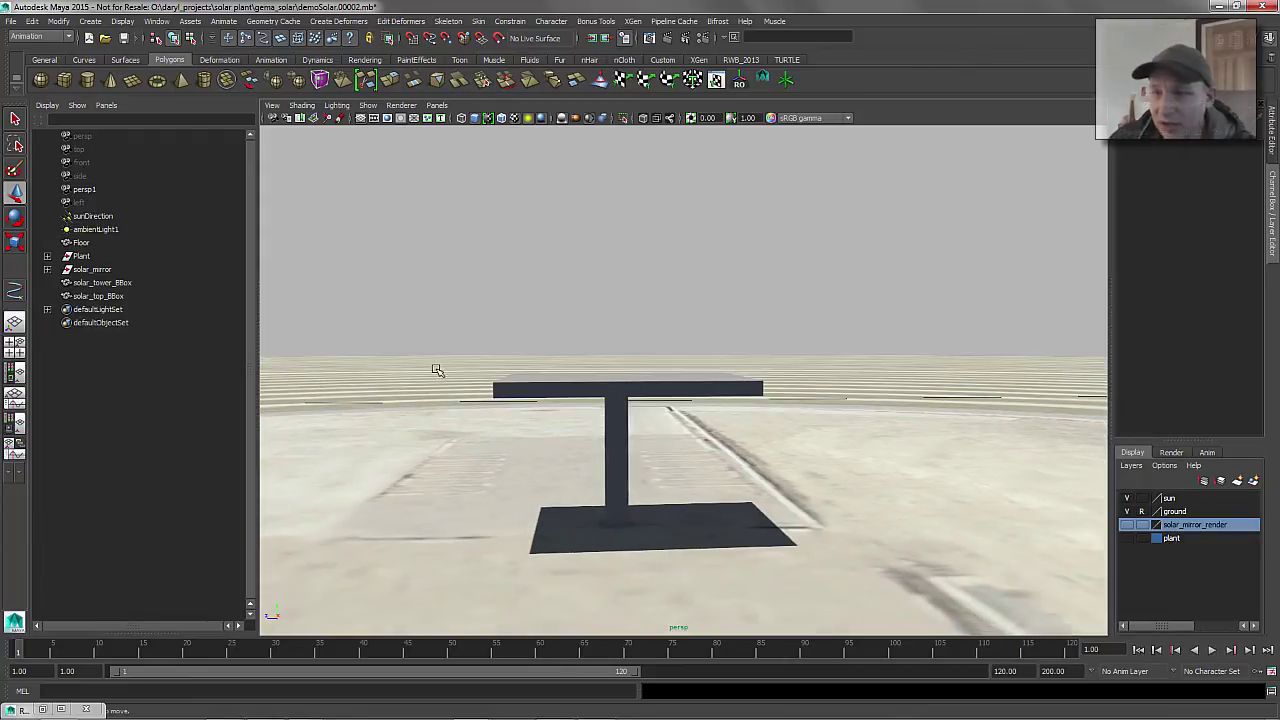
In the side view, draw a straight vertical EP curve snapped to the grid, running upward from the centre of the mirror's top
key(space)
drag(460, 358, 631, 360)
alt+middle_drag(645, 392, 640, 415)
scroll(706, 426, down, 1)
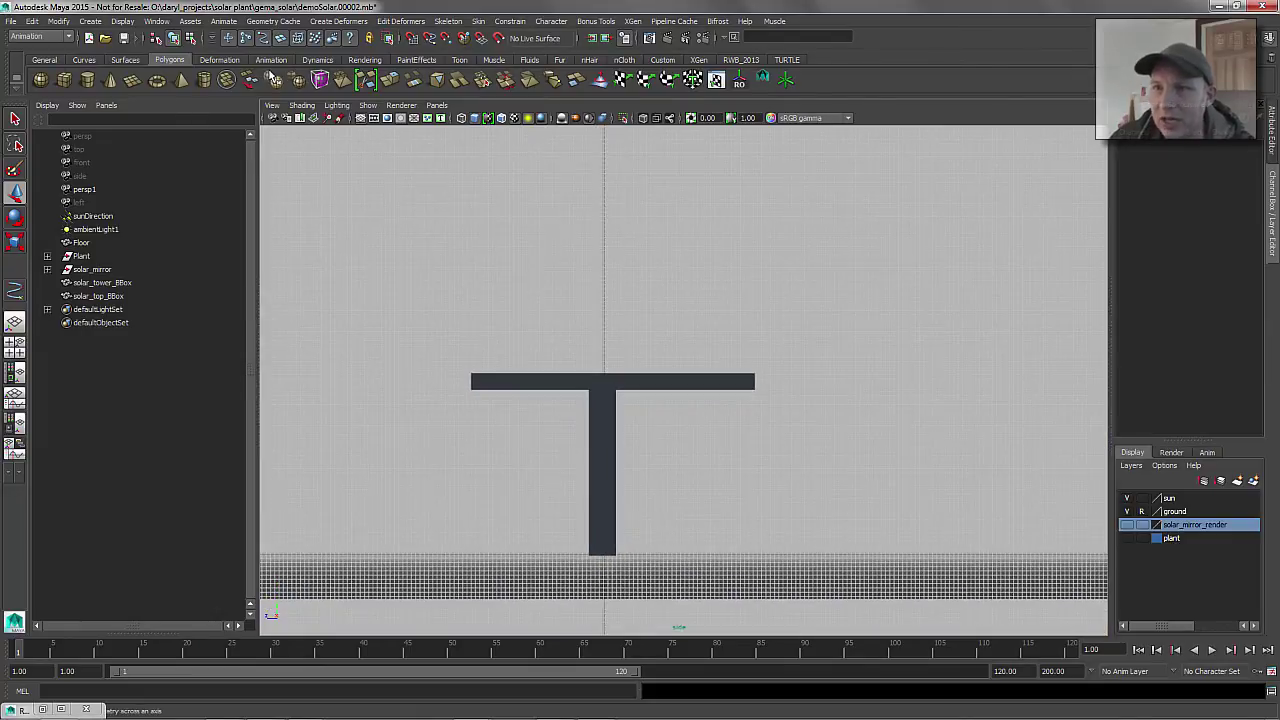
click(84, 59)
click(108, 79)
alt+middle_drag(609, 401, 587, 421)
key(x)
click(581, 393)
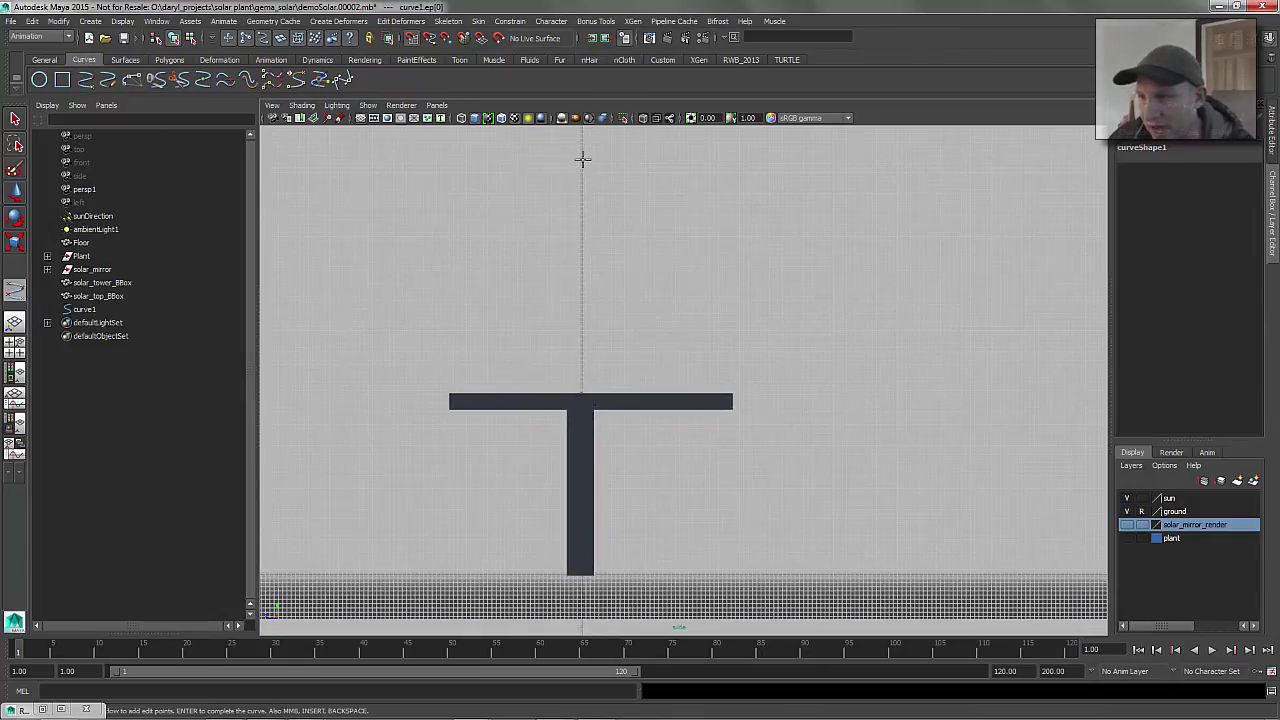
click(582, 148)
key(Return)
key(w)
Back in the perspective view, move the new curve's pivot to its base and zero its local values with the Zero Pivot Tools
key(space)
drag(609, 195, 622, 118)
alt+drag(640, 309, 677, 406)
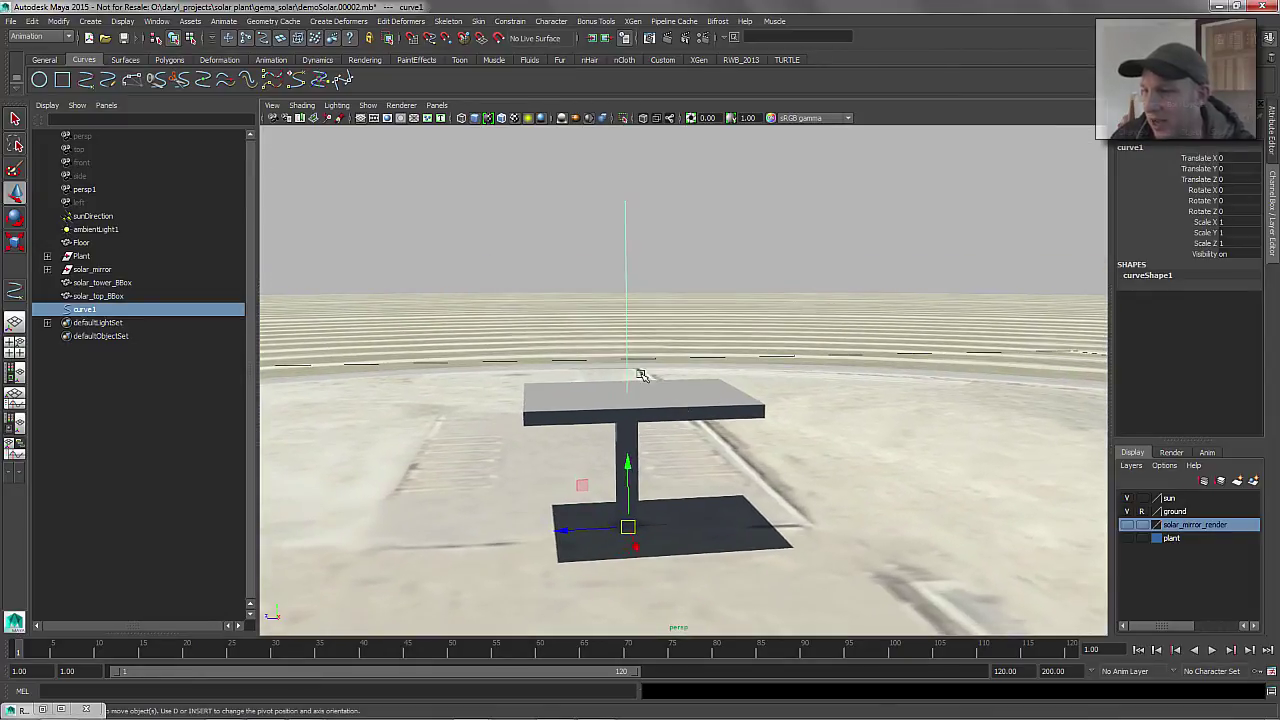
click(596, 21)
mouse_move(601, 40)
mouse_move(710, 205)
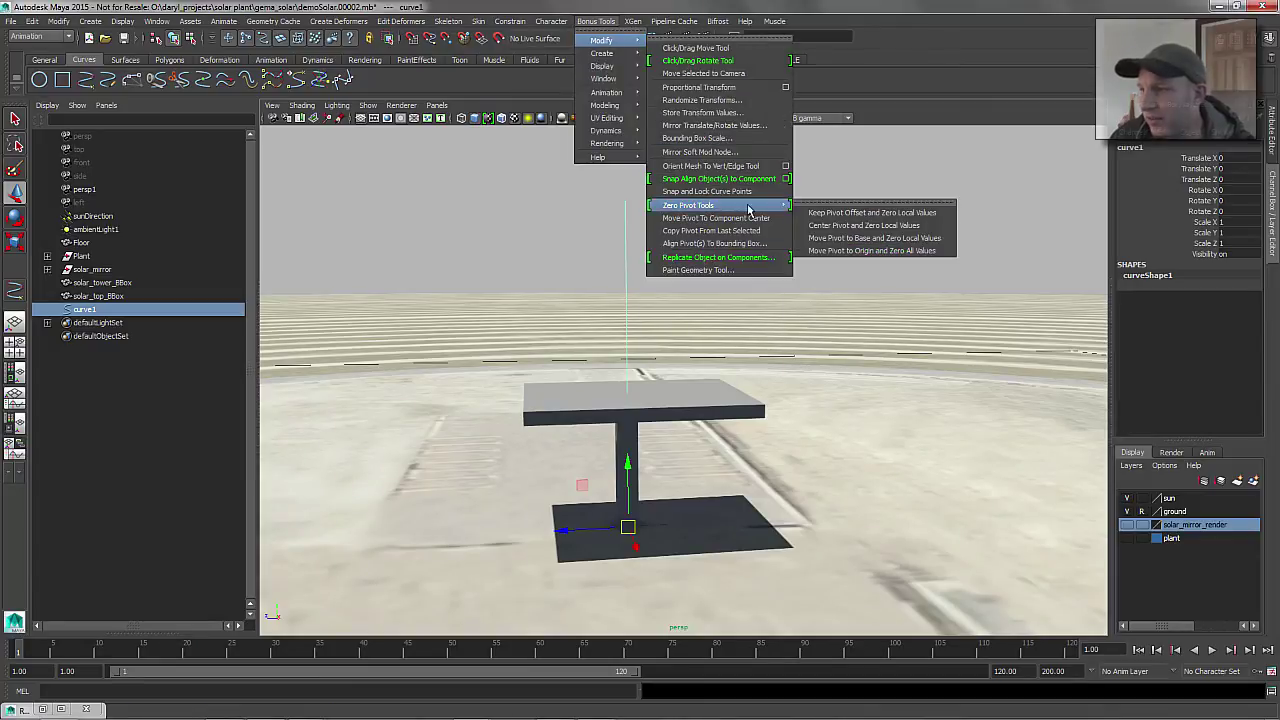
click(940, 247)
alt+middle_drag(521, 252, 484, 262)
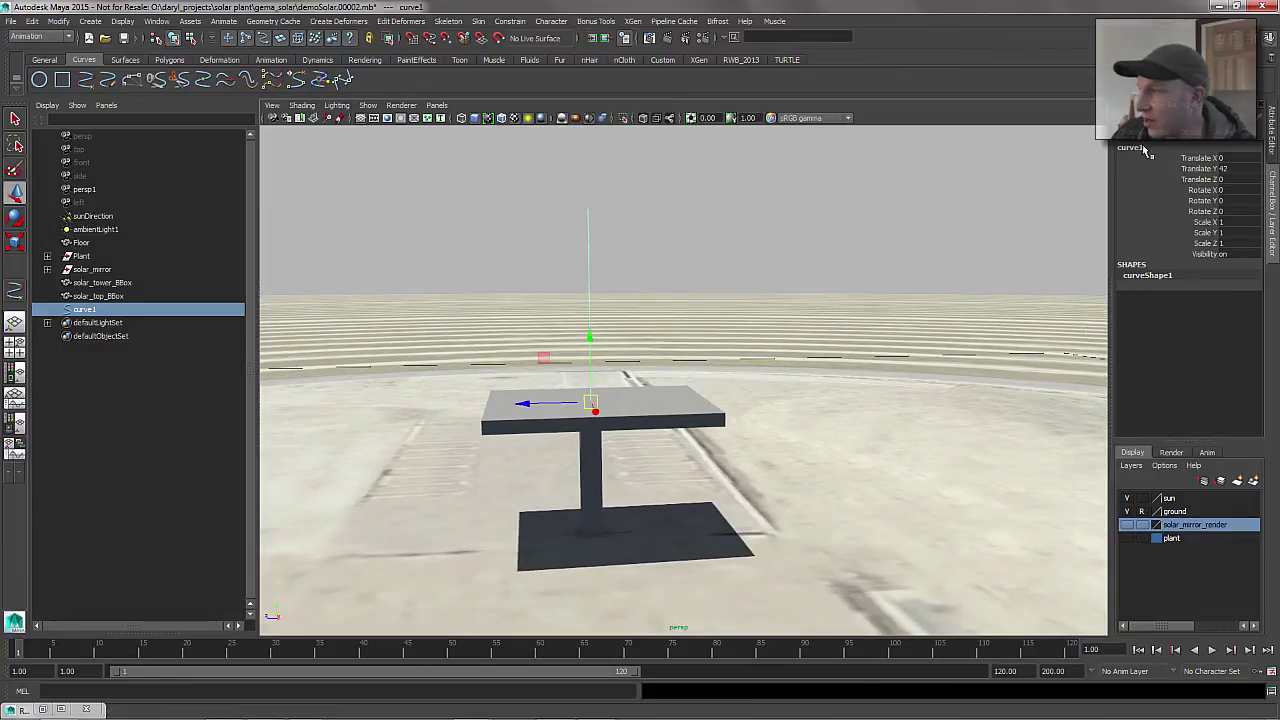
Rename the curve as rig and deselect it
text(ri)
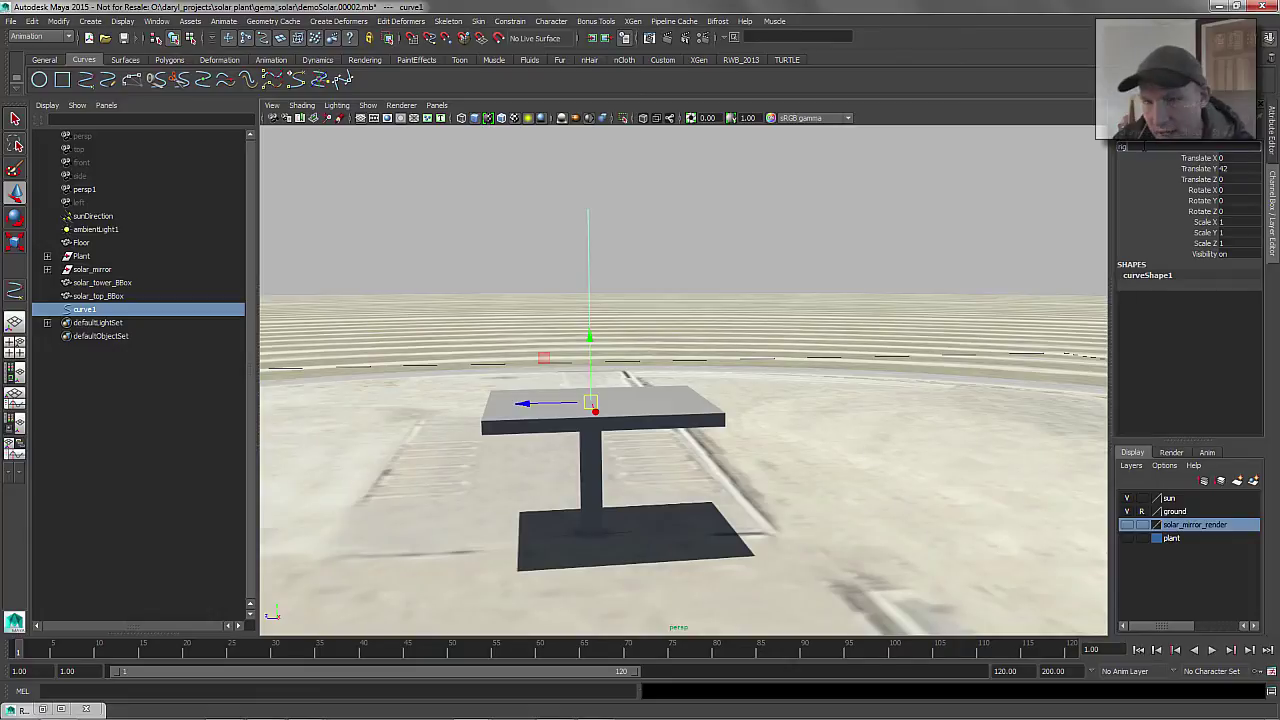
text(g)
key(Return)
click(729, 274)
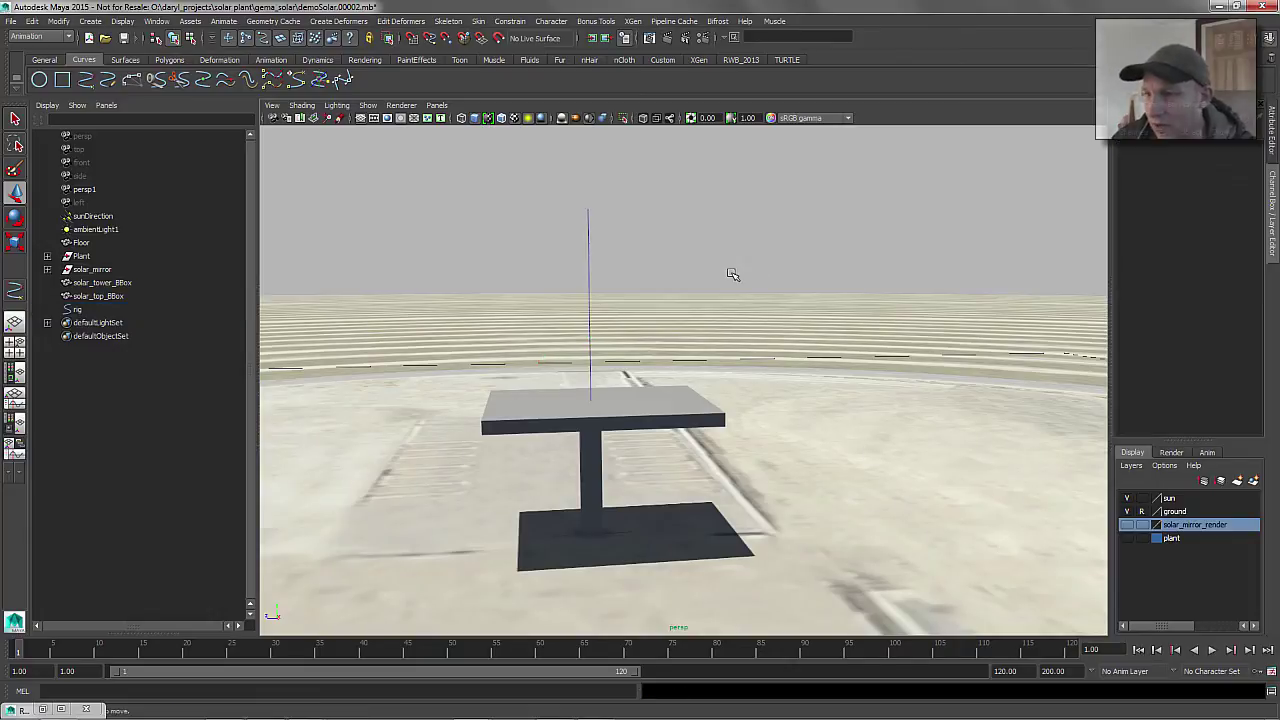
Select the sunDirection light above the mirror and set its Rotate X to -90
alt+right_drag(729, 274, 610, 276)
click(615, 276)
mouse_move(717, 266)
alt+mouse_down()
mouse_move(683, 274)
mouse_move(720, 263)
alt+mouse_up()
click(588, 282)
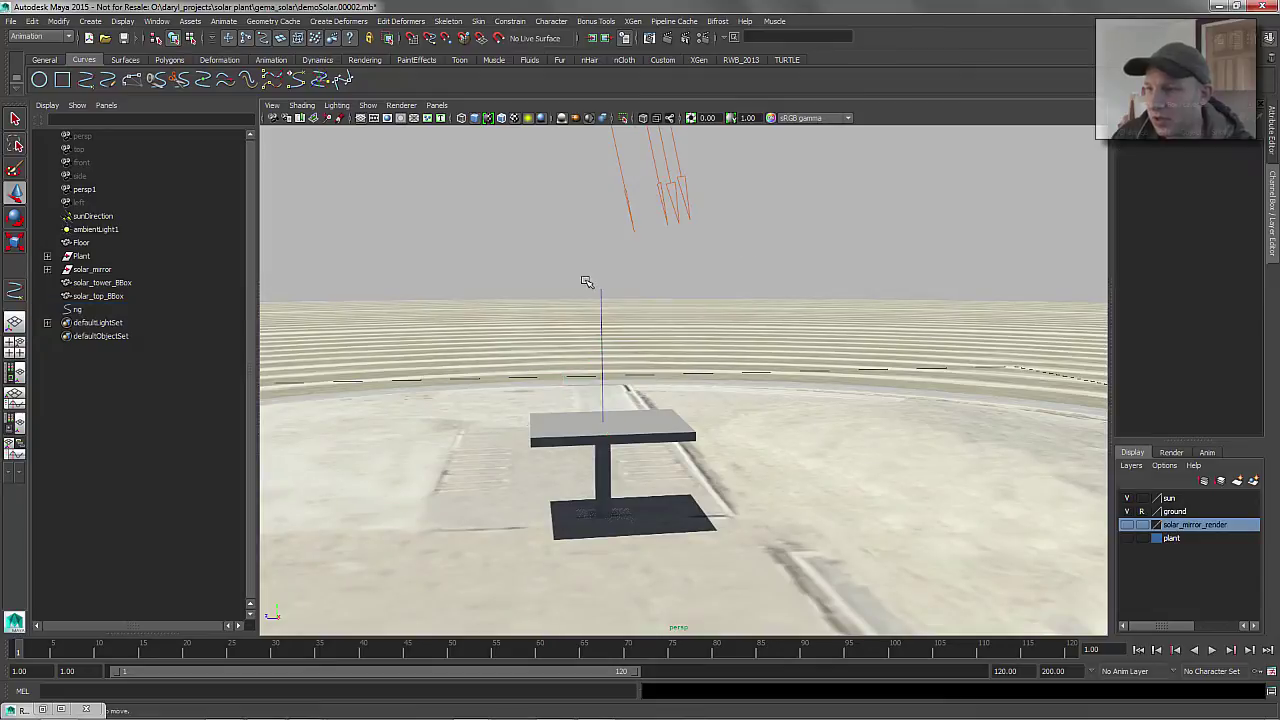
click(683, 196)
alt+drag(608, 286, 566, 243)
click(566, 243)
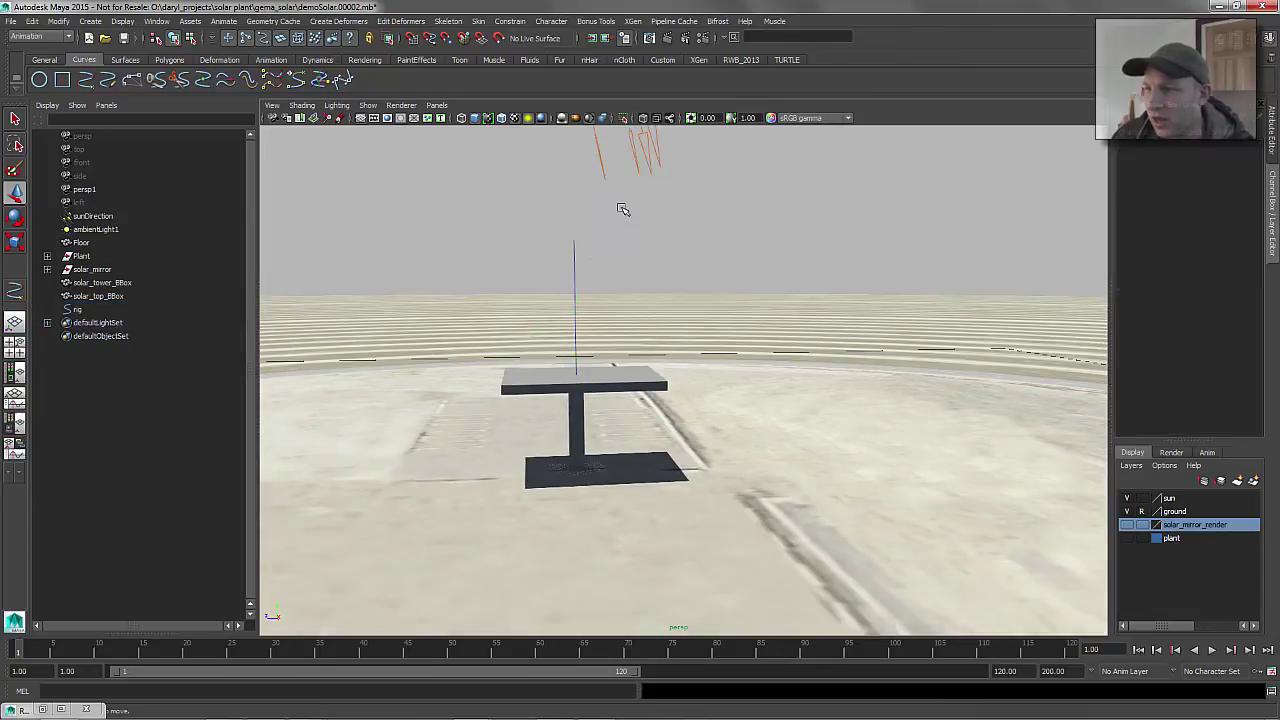
click(669, 238)
alt+middle_drag(569, 135, 566, 189)
drag(566, 189, 690, 196)
alt+middle_drag(694, 197, 638, 281)
click(1236, 190)
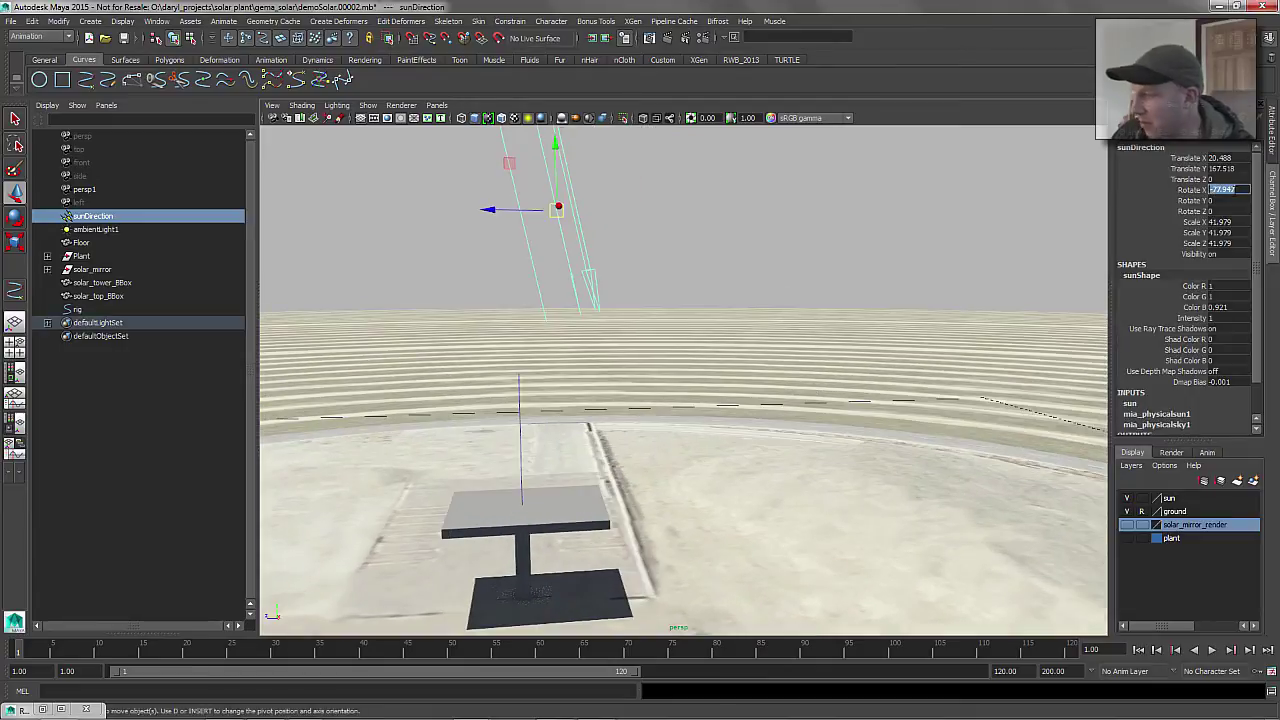
key(Return)
Orient-constrain the rig curve to sunDirection with an X offset of 90 and Maintain offset off
alt+drag(392, 410, 646, 323)
key(space)
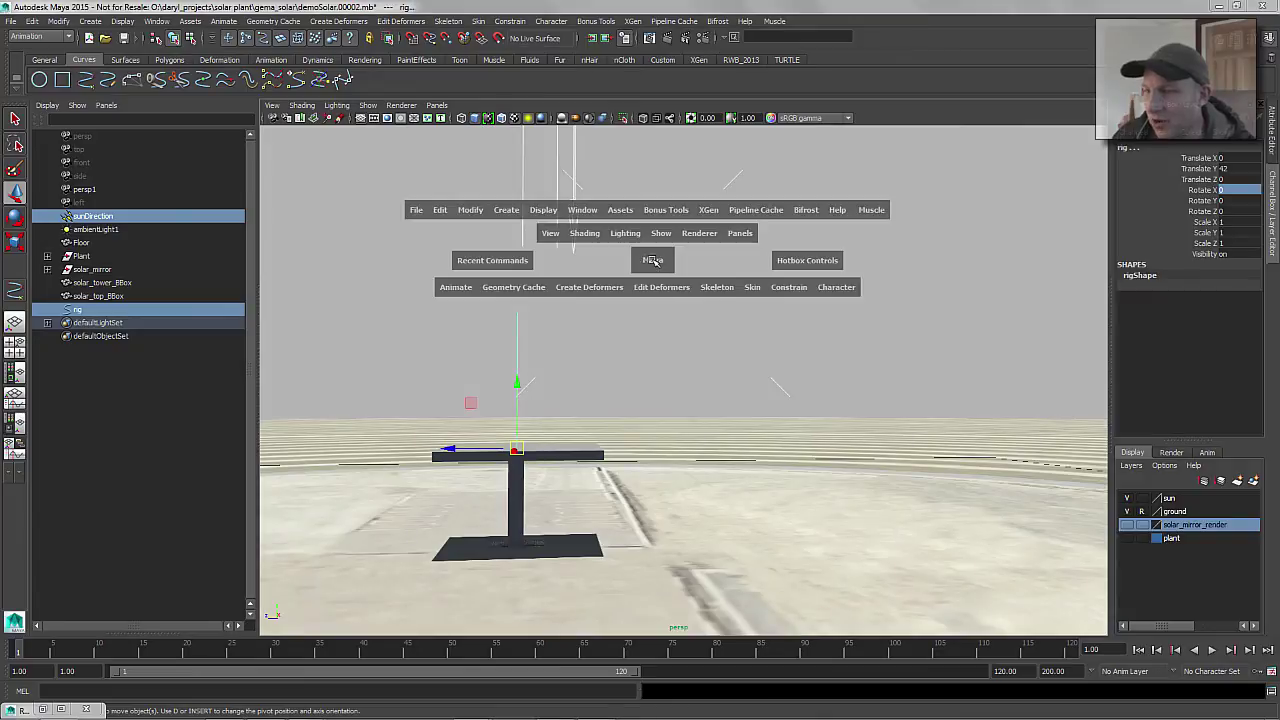
click(790, 288)
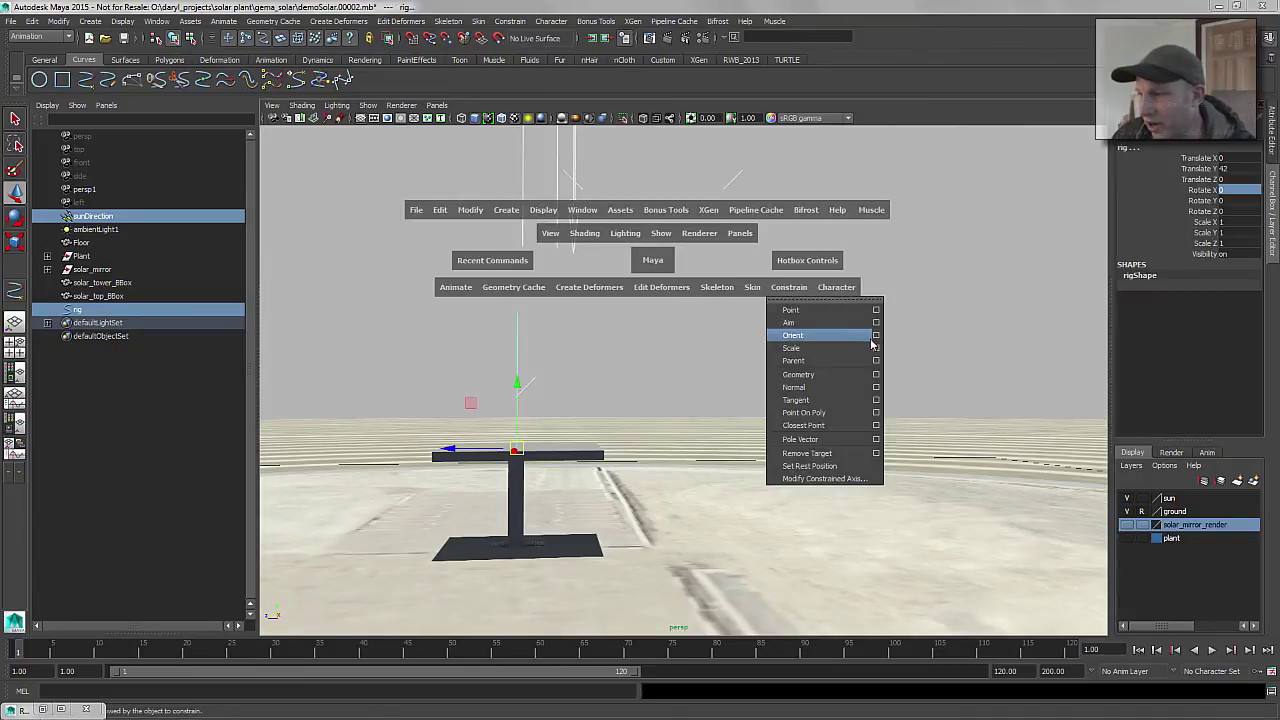
click(877, 336)
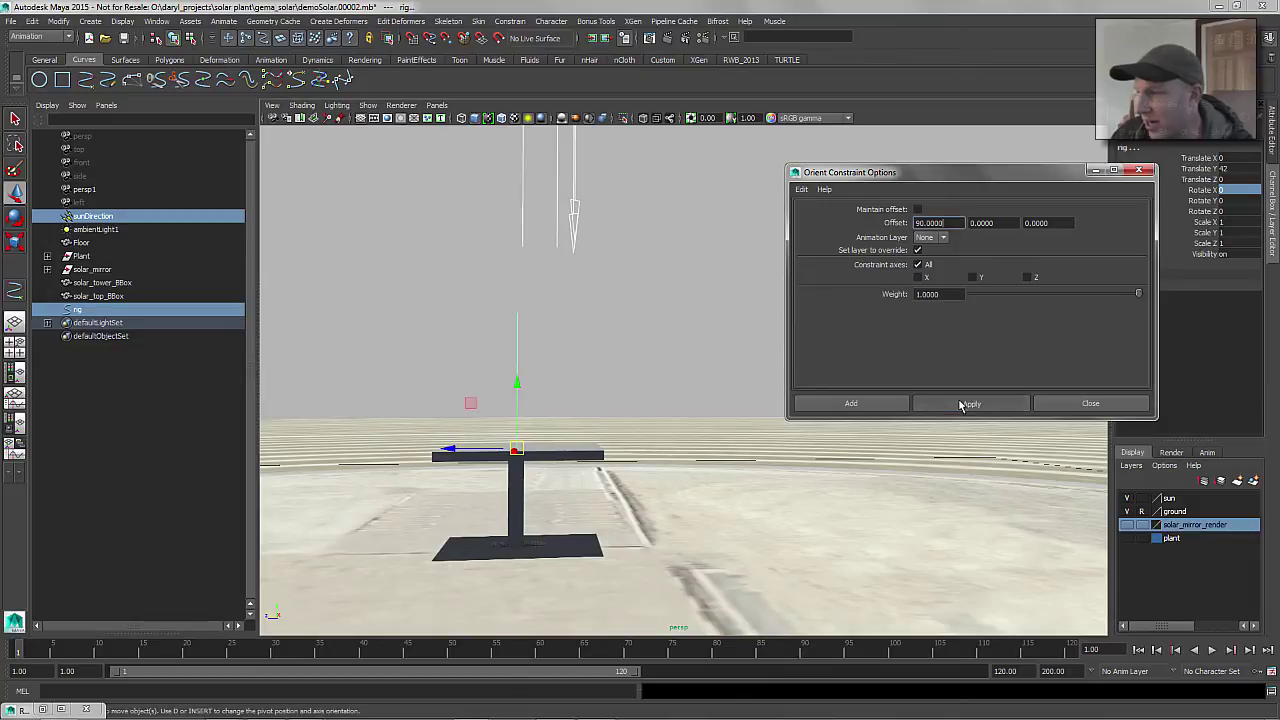
click(960, 403)
click(1090, 403)
Rotate the sunDirection light about X to about -66 to test the rig curve's orient constraint
click(574, 248)
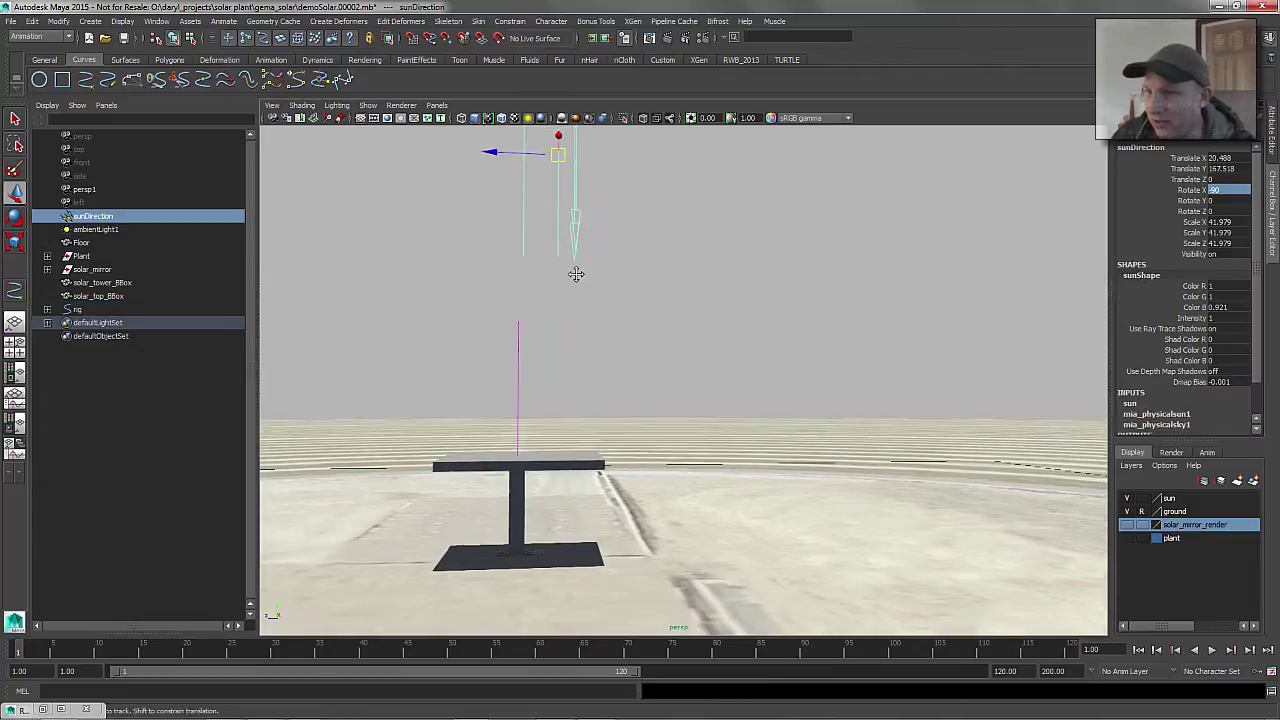
alt+middle_drag(574, 248, 586, 356)
key(e)
drag(531, 311, 557, 318)
alt+middle_drag(557, 406, 548, 382)
alt+right_drag(548, 382, 541, 391)
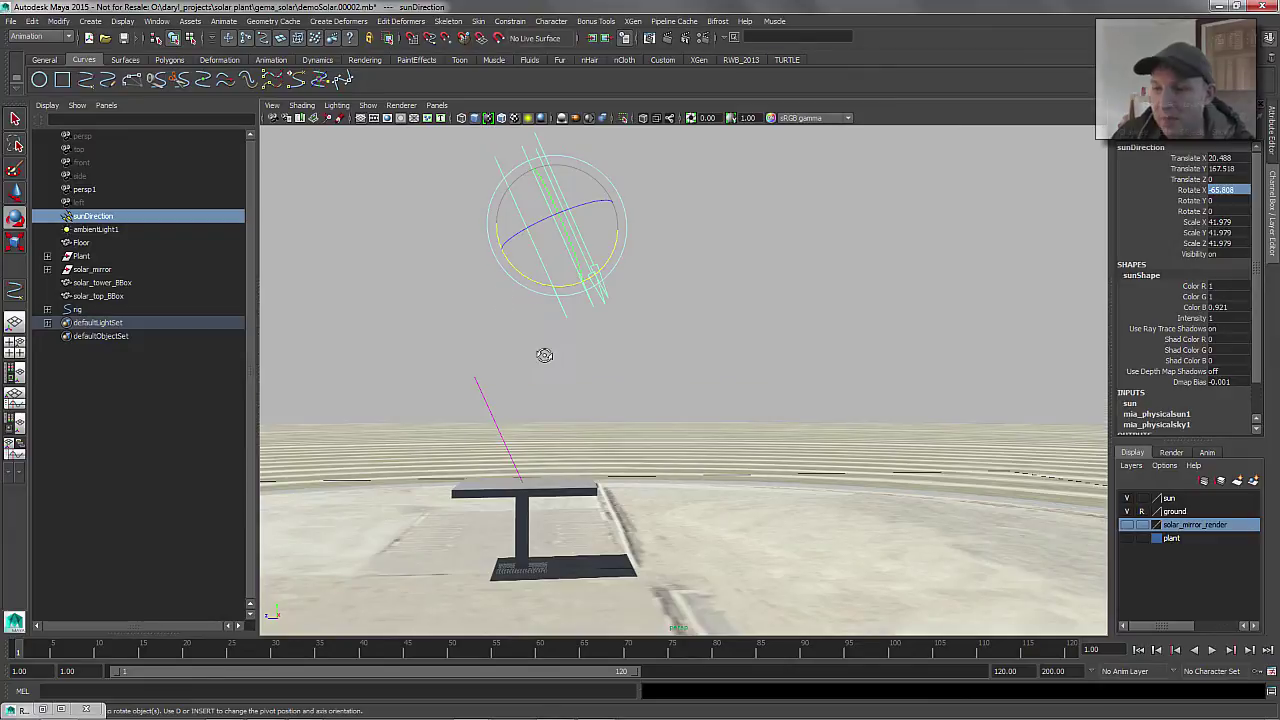
alt+drag(545, 355, 551, 363)
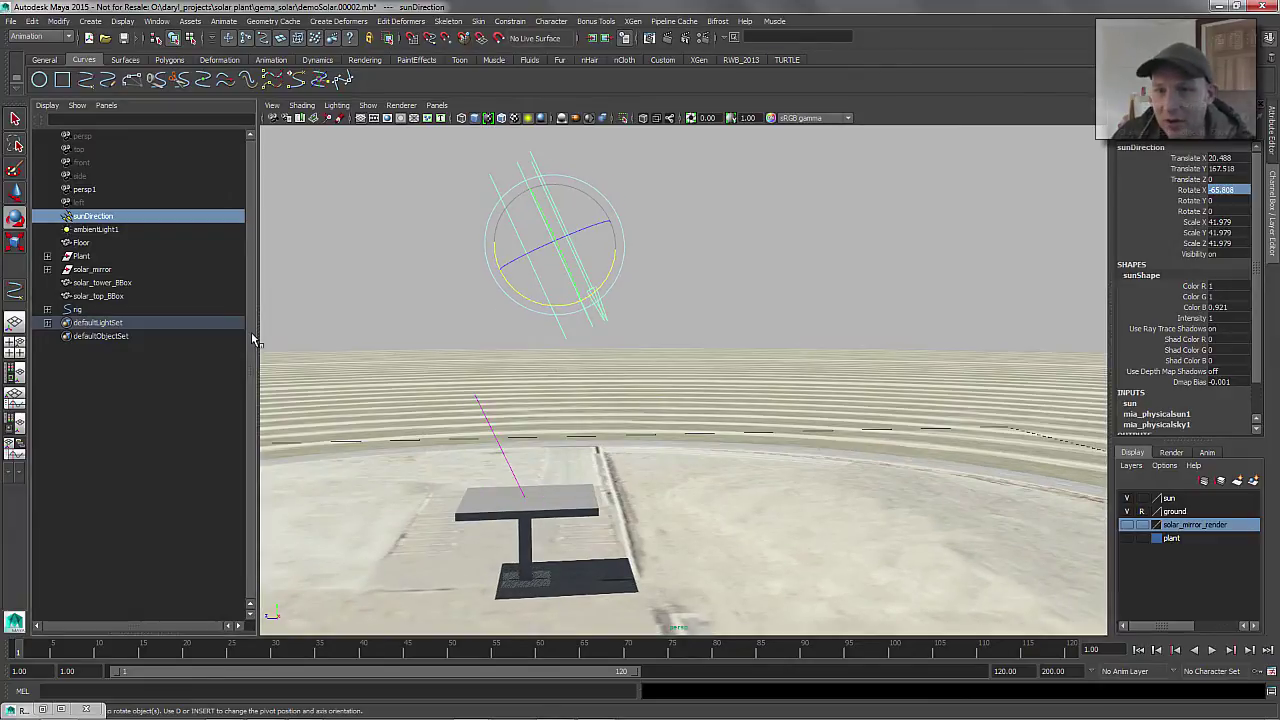
Group the constrained rig curve under a new parent group
click(92, 311)
key(ctrl+g)
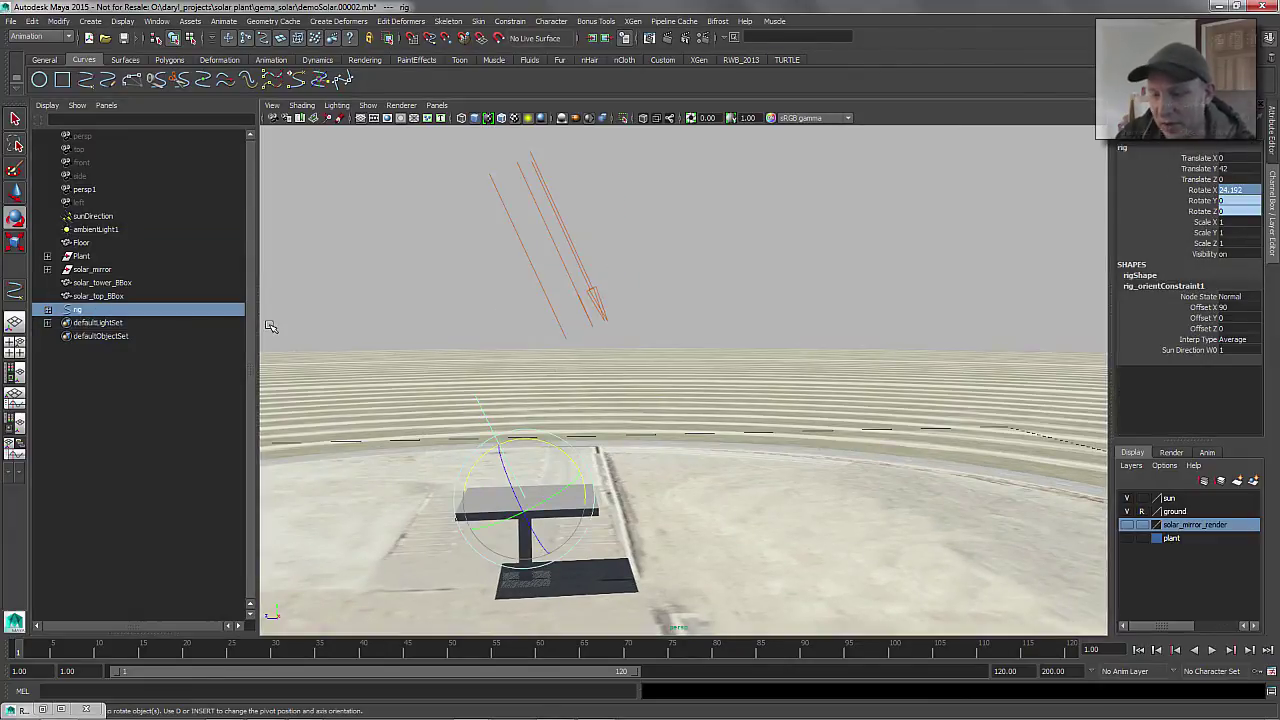
alt+drag(576, 392, 565, 451)
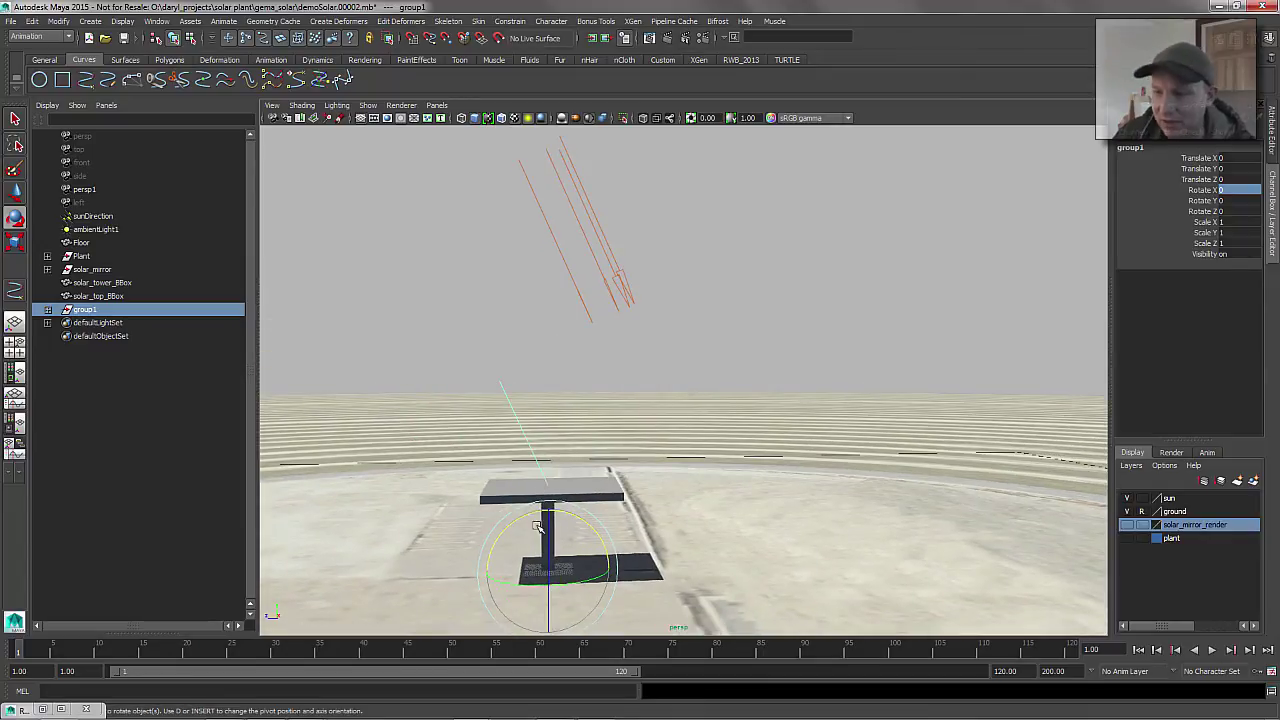
Restore the sunDirection light to straight down with a Rotate X of -90
click(600, 233)
double_click(1224, 190)
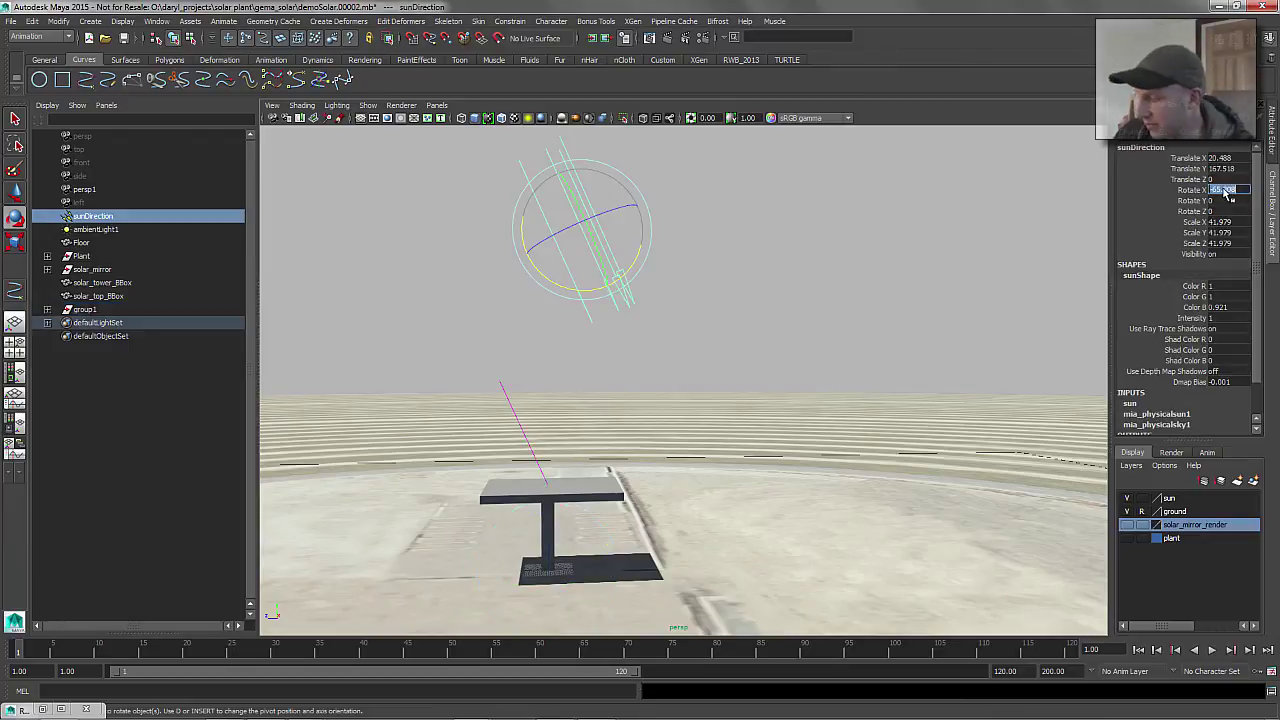
key(Return)
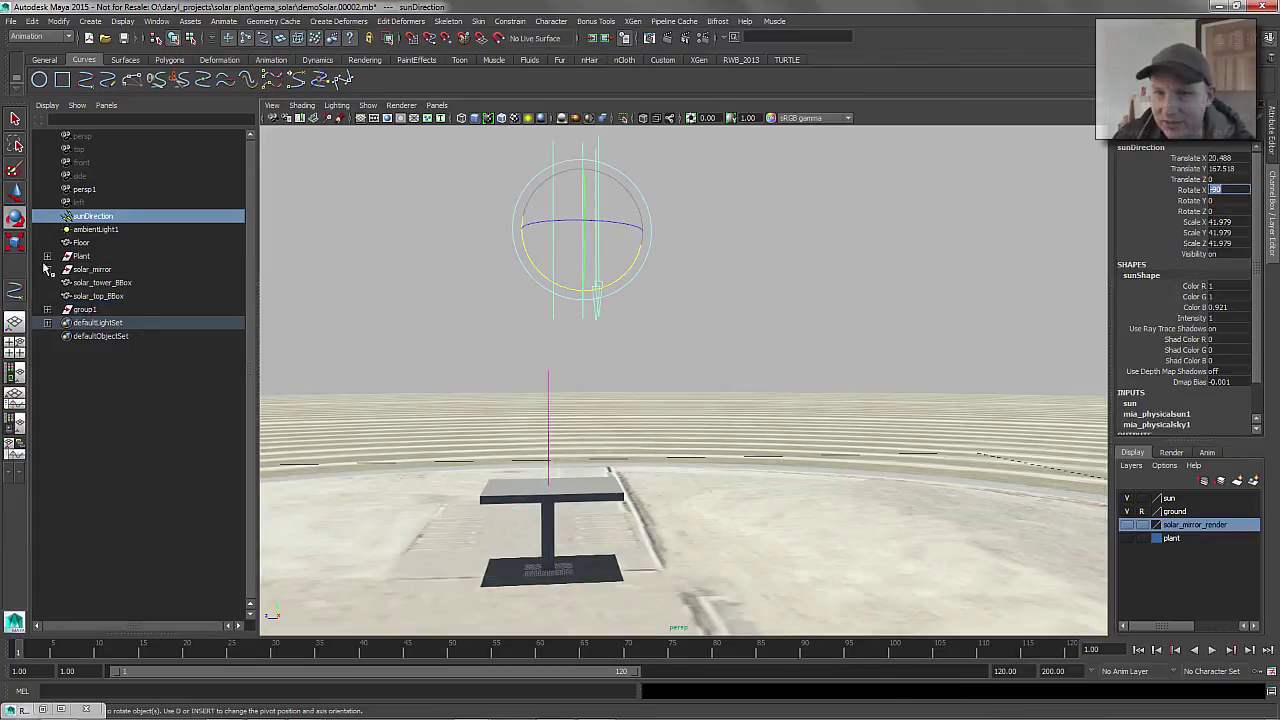
Move group1's pivot to the base of the rig curve and zero its local values, undoing the wrong pivot alignment
click(86, 309)
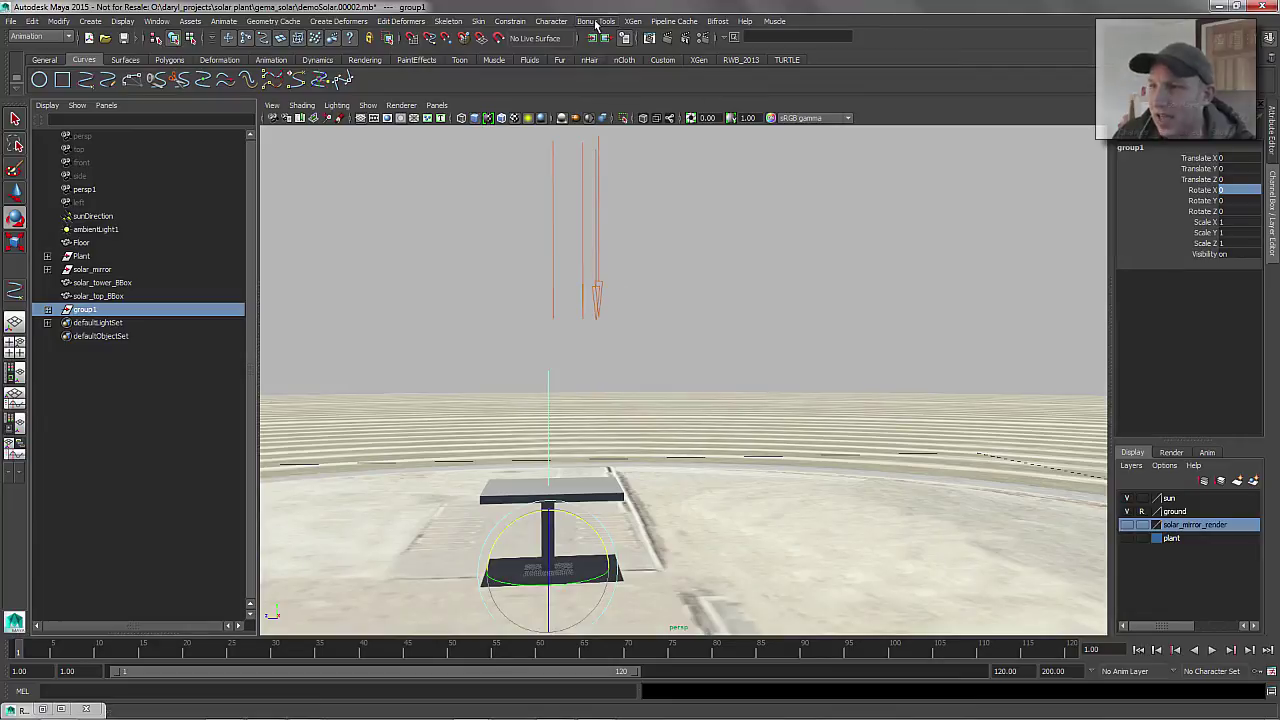
key(ctrl+z)
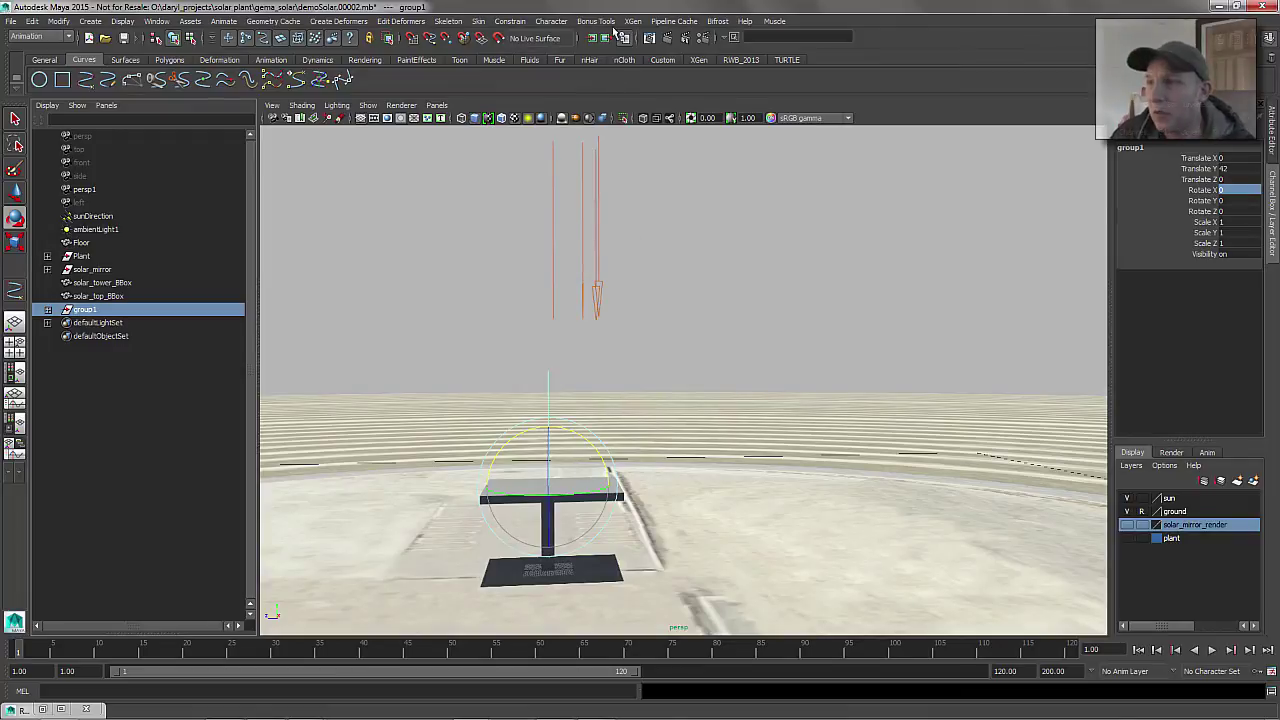
alt+middle_drag(660, 300, 689, 263)
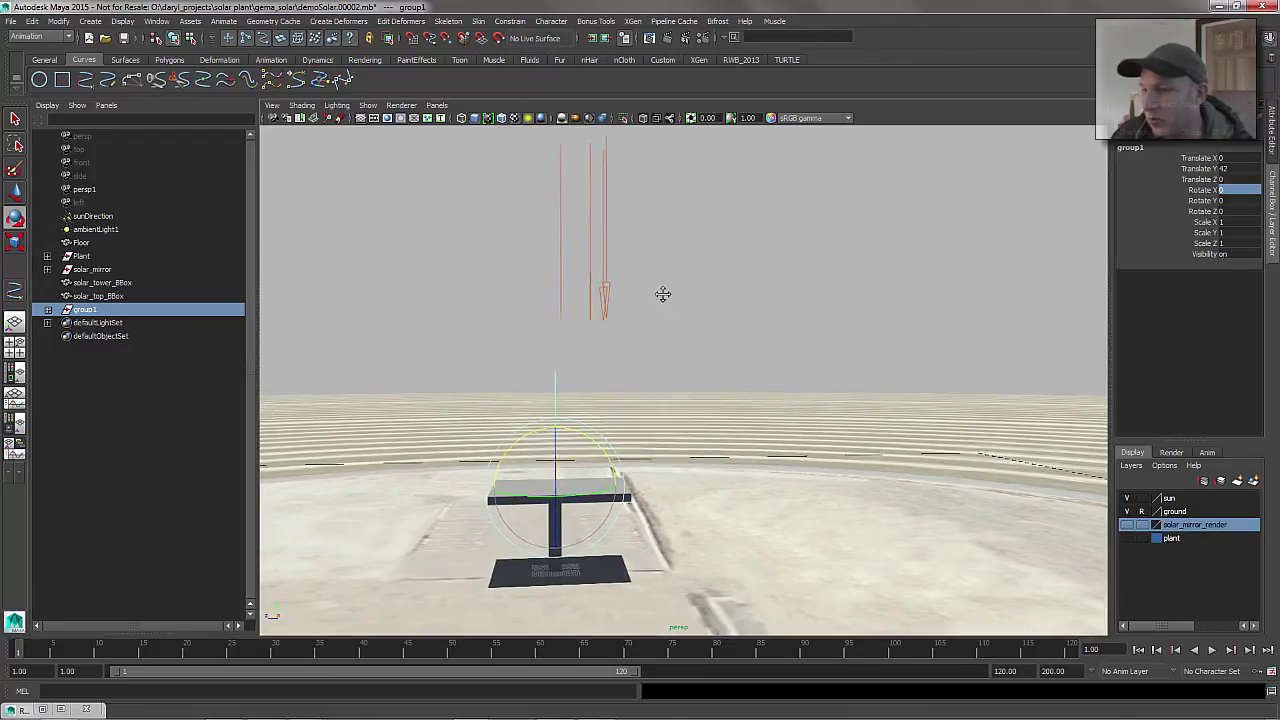
click(674, 266)
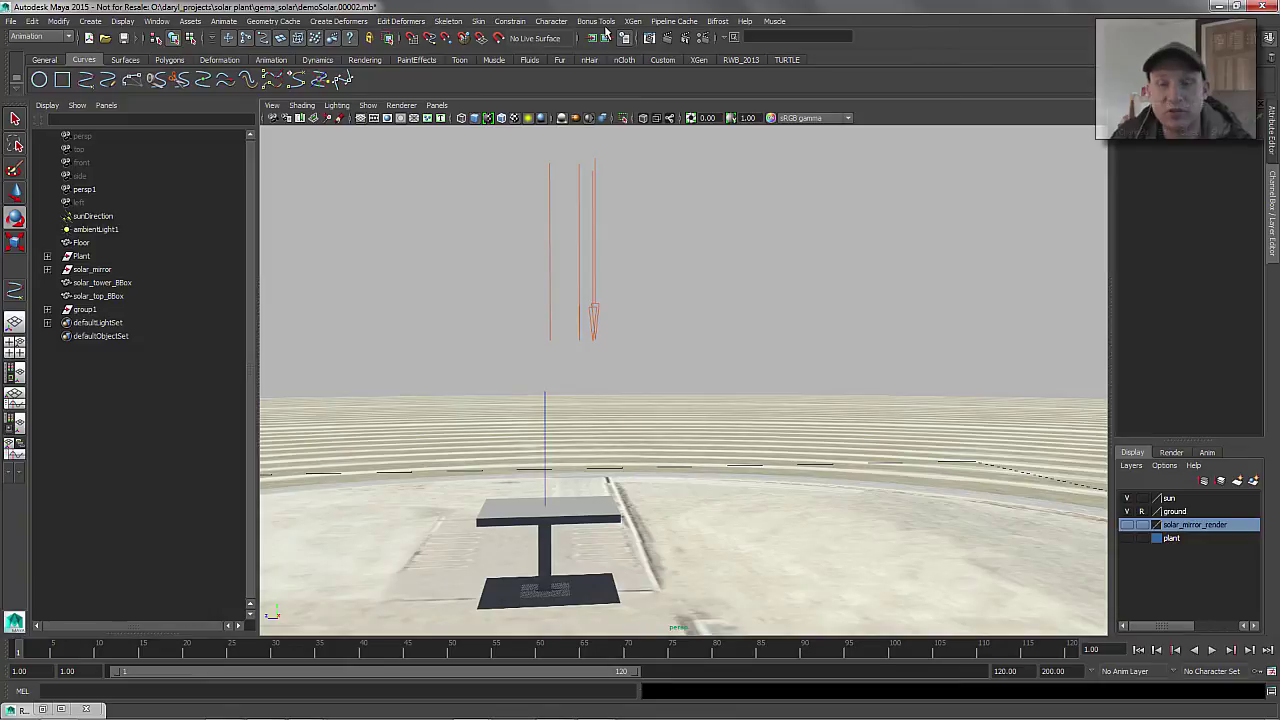
Duplicate group1 with Duplicate Special, resetting its options and making the copy an instance
click(591, 216)
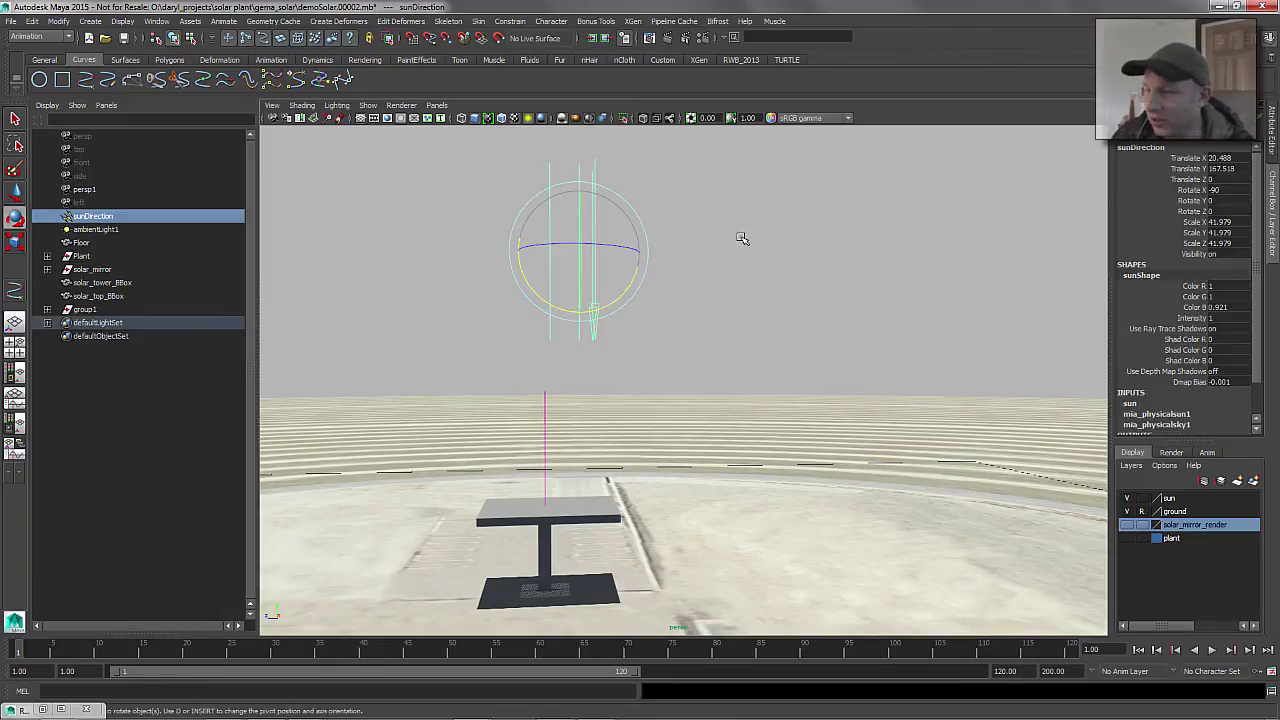
alt+middle_drag(486, 354, 466, 317)
click(83, 311)
mouse_move(467, 318)
alt+right_down()
mouse_move(511, 335)
mouse_move(478, 339)
alt+right_up()
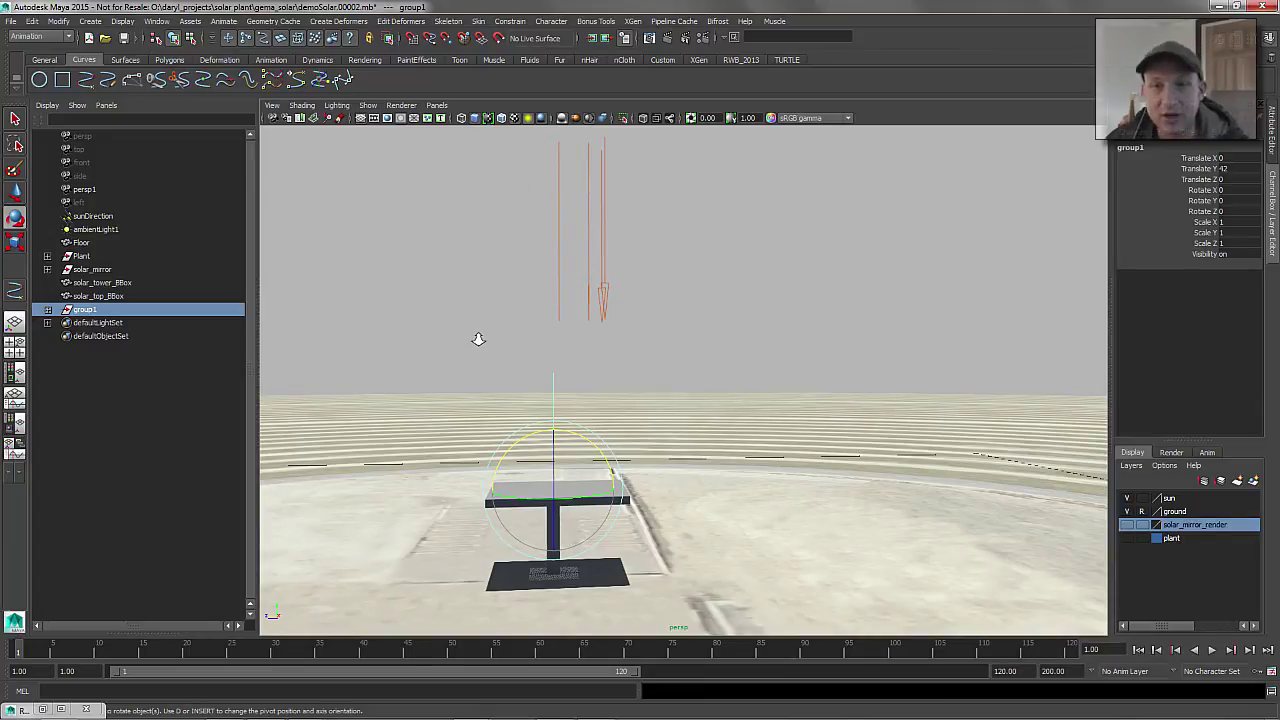
click(10, 21)
mouse_move(40, 345)
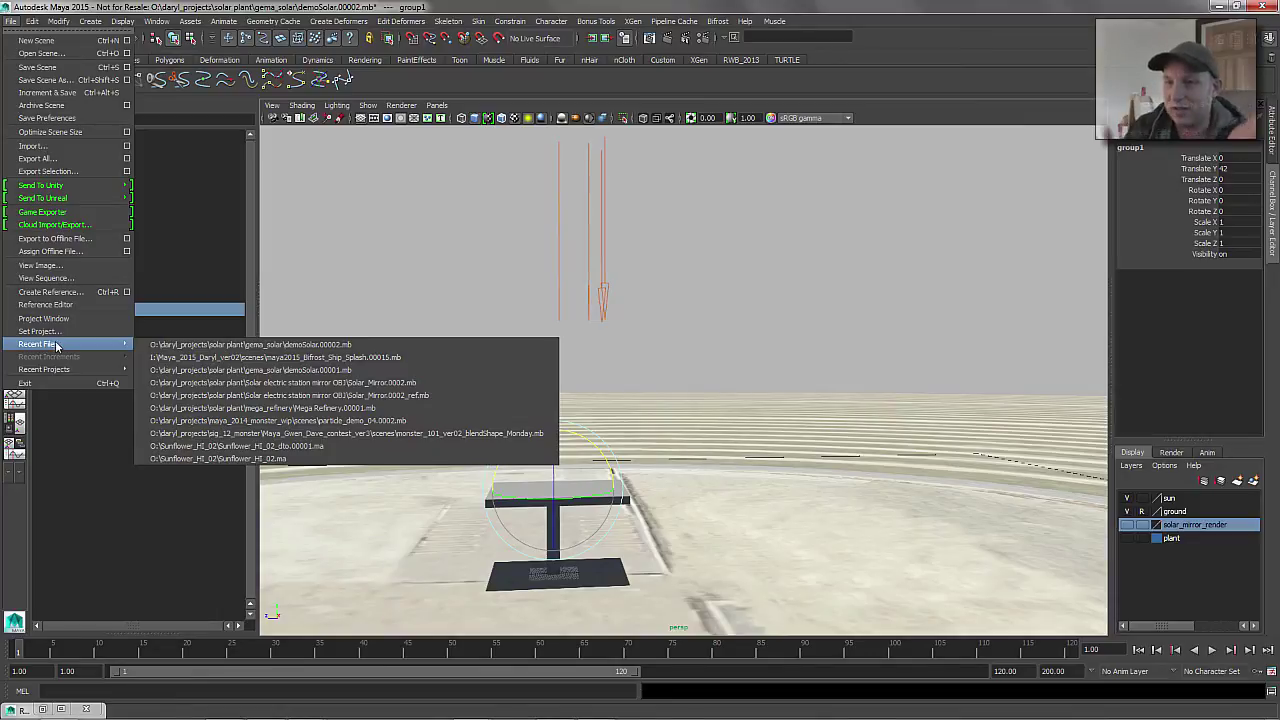
click(32, 21)
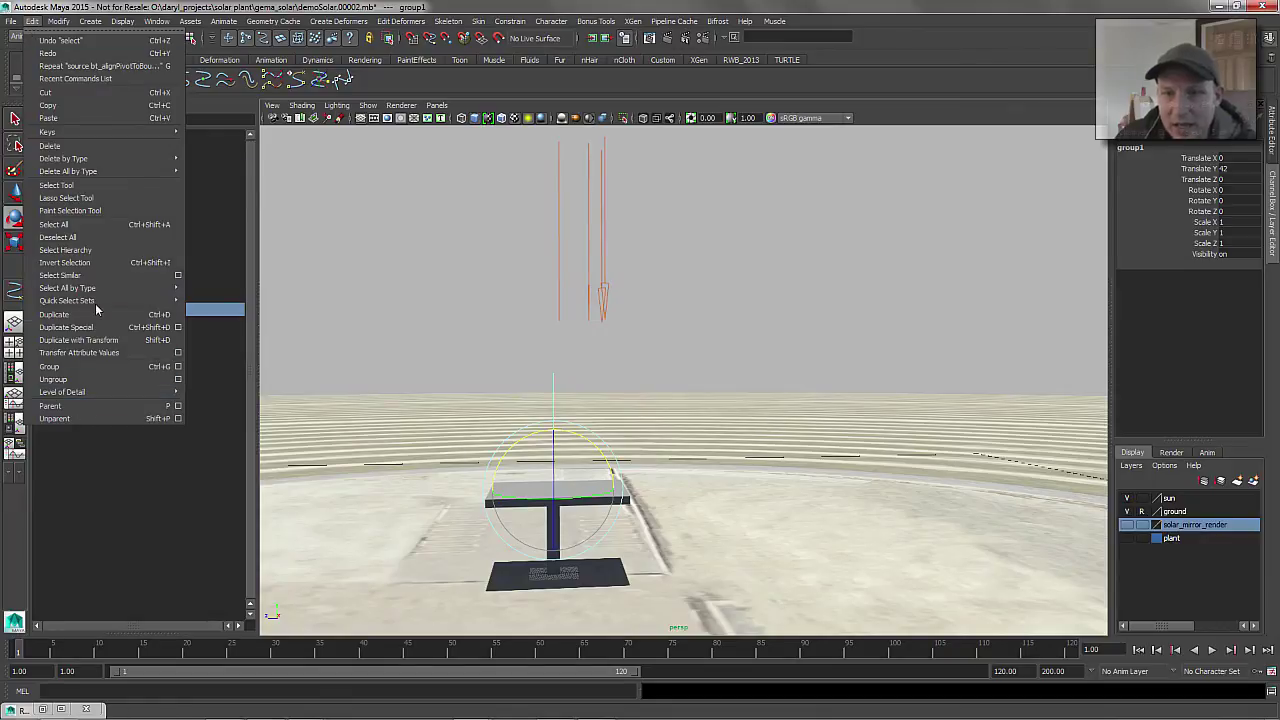
click(178, 327)
click(801, 189)
click(835, 220)
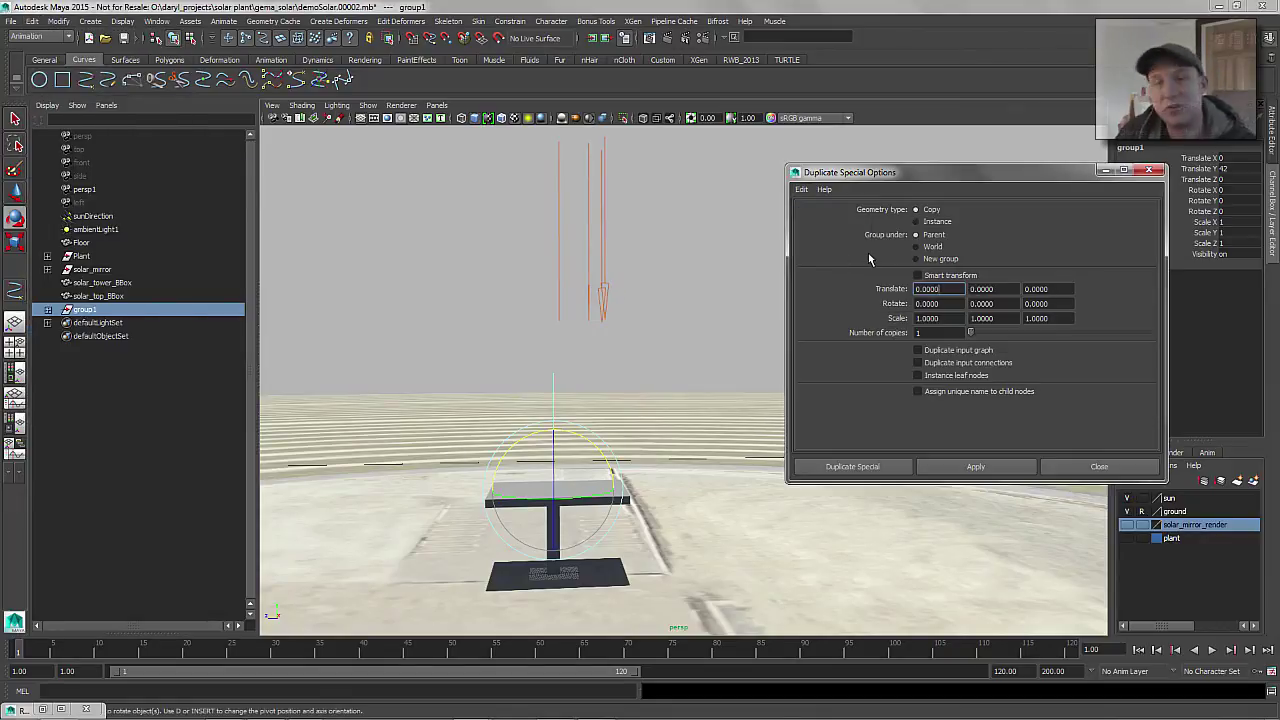
click(915, 222)
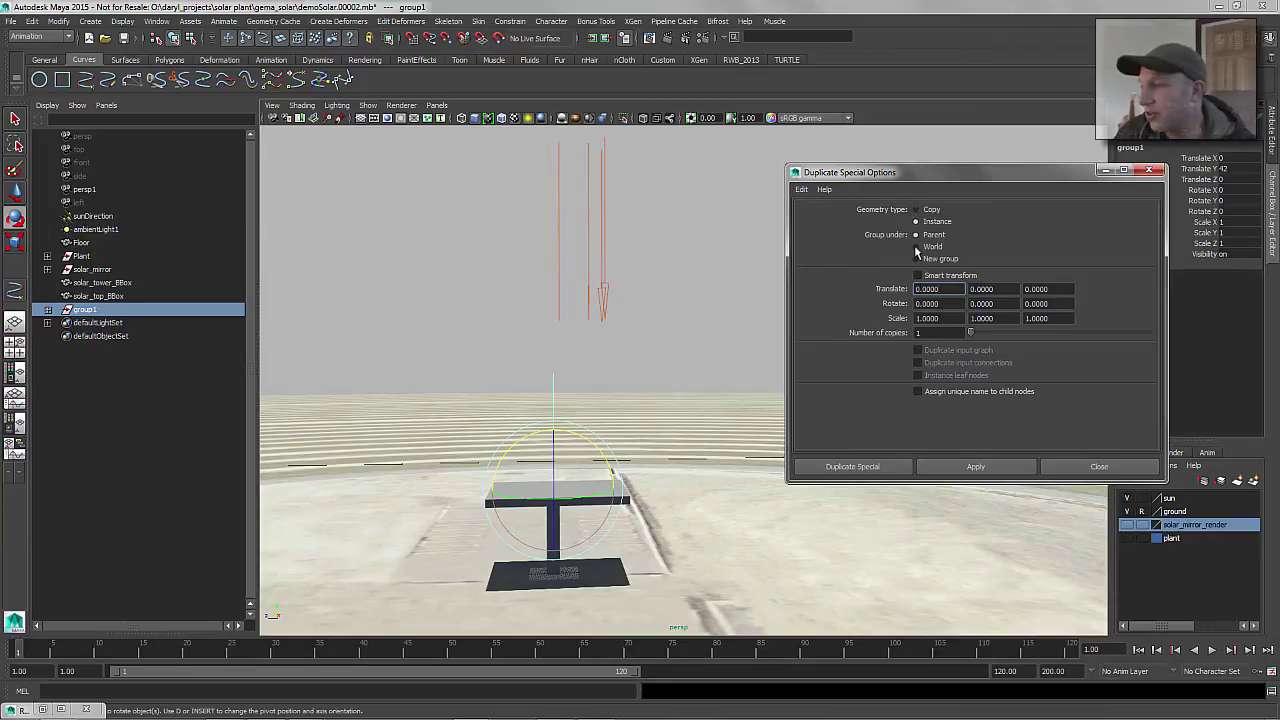
click(848, 465)
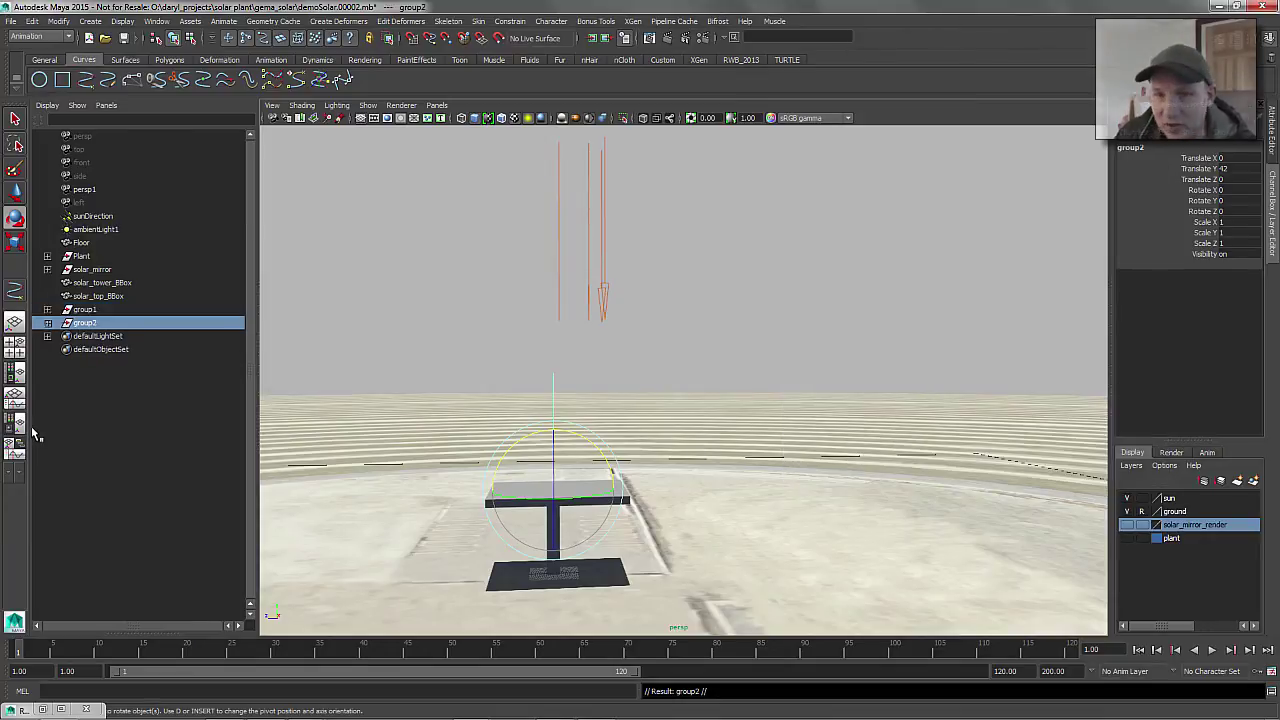
Set the instanced group2's Rotate Y to 180 so it mirrors group1
click(86, 310)
click(84, 322)
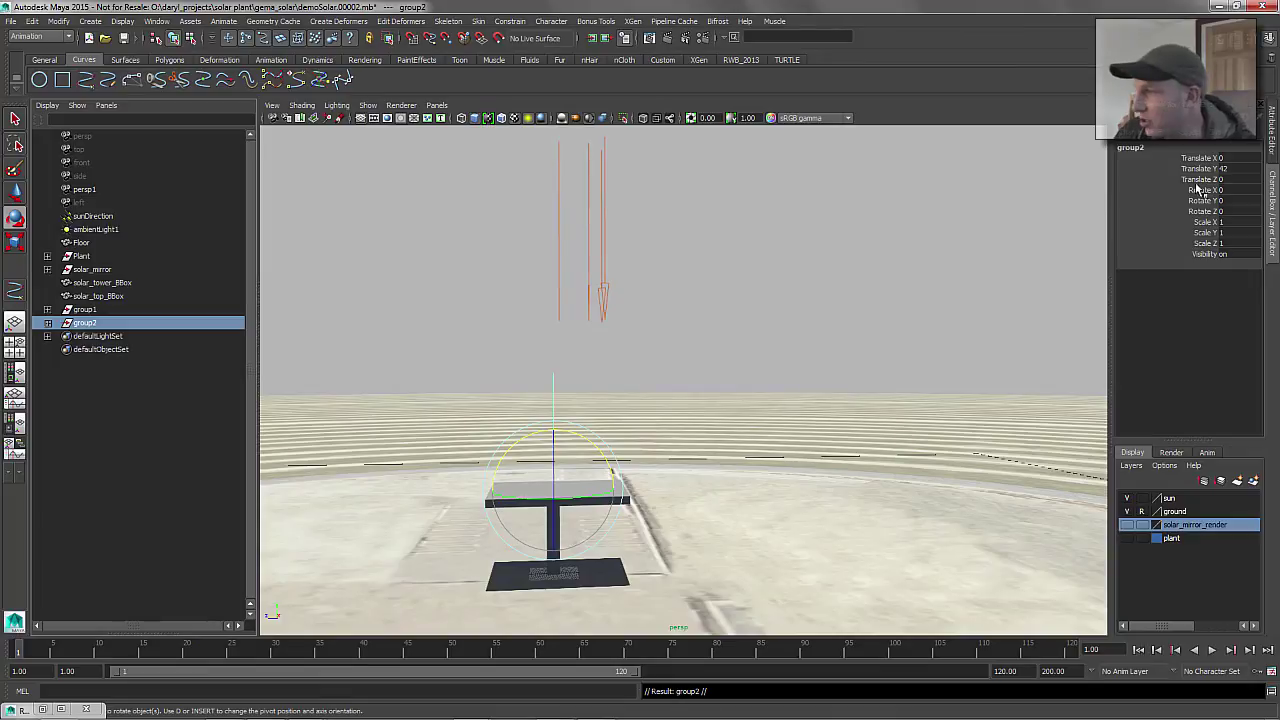
double_click(1236, 201)
key(Return)
text(0)
key(Return)
Rotate the sunDirection light about X to about -60 to test the mirrored rig curves
click(603, 251)
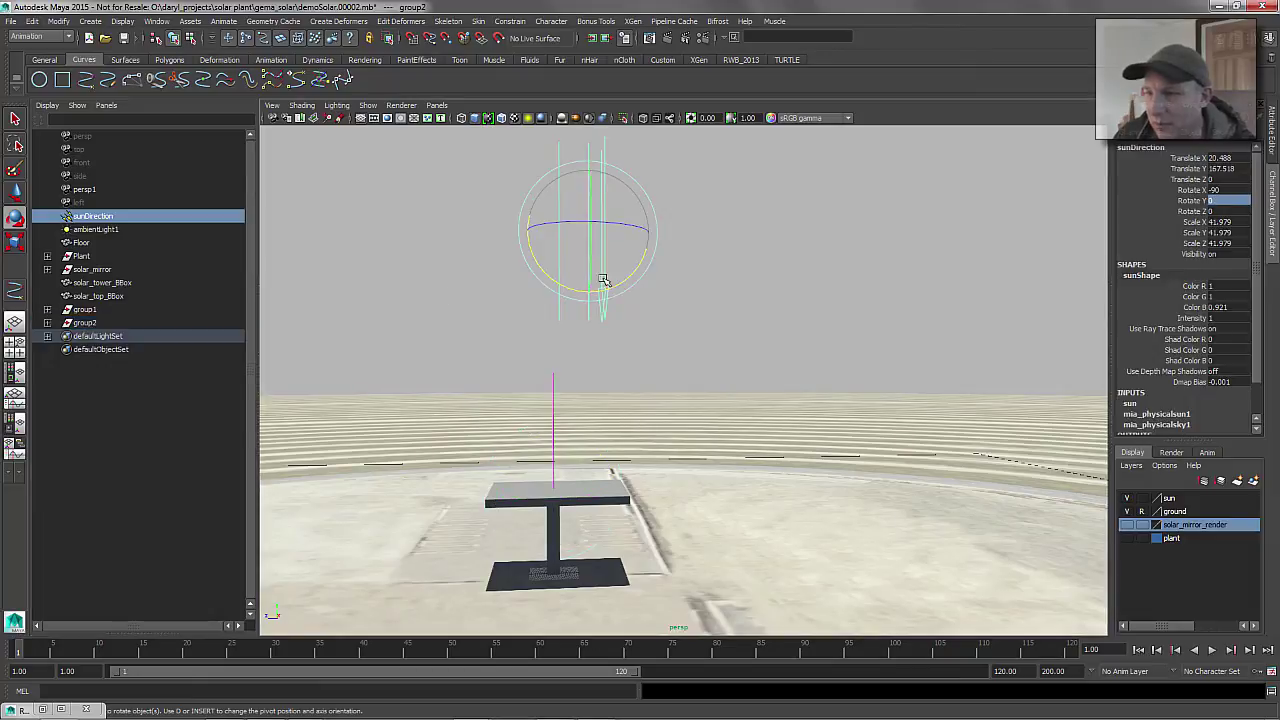
mouse_move(614, 277)
mouse_down()
mouse_move(610, 290)
mouse_move(594, 283)
mouse_up()
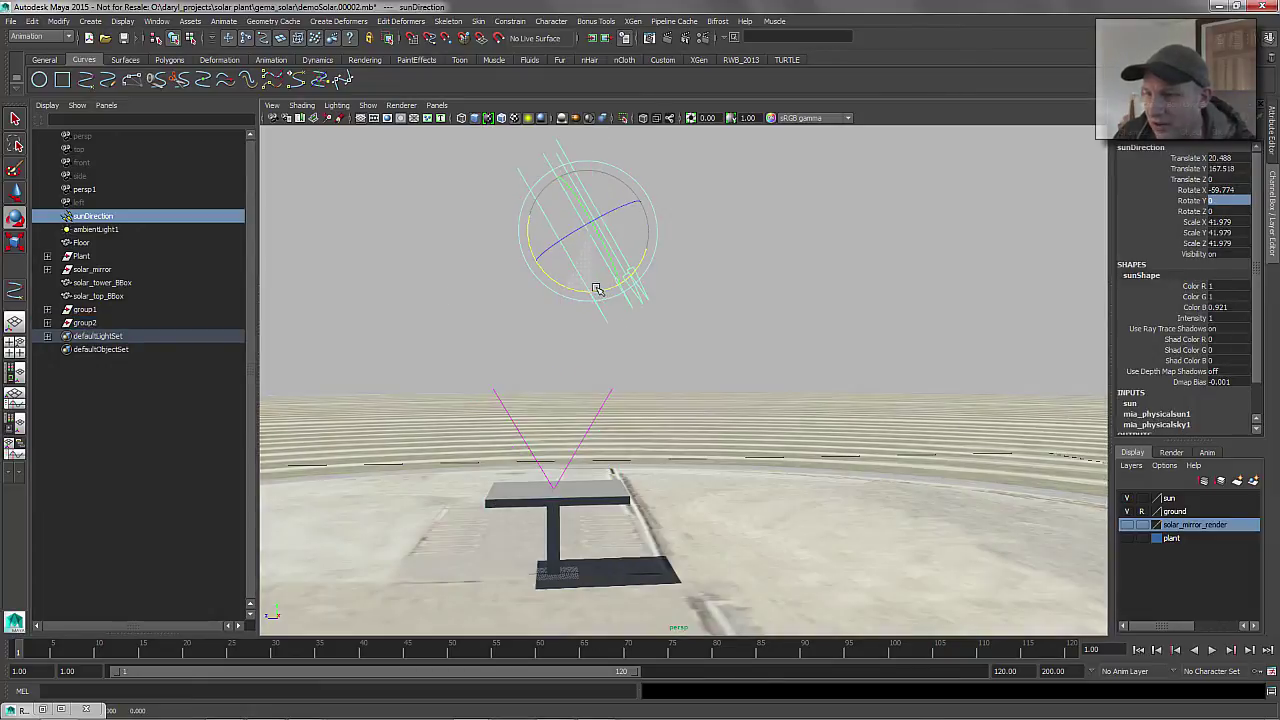
click(147, 316)
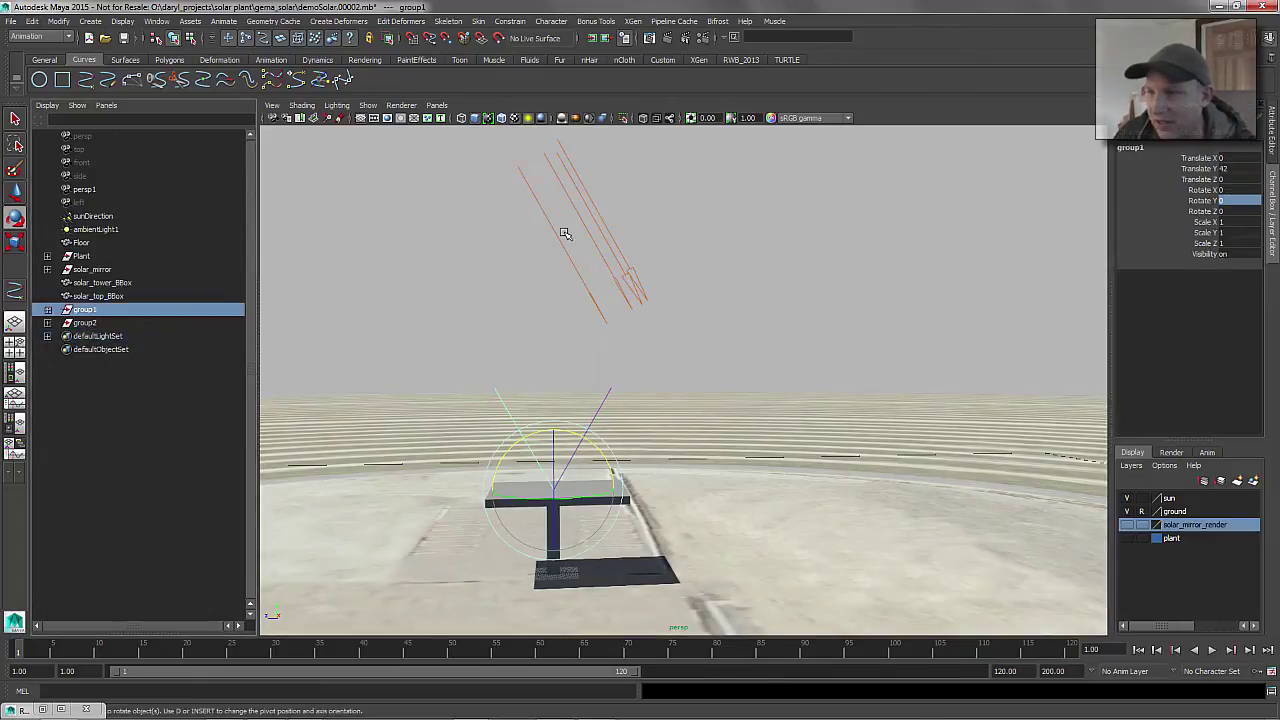
Scale group2 uniformly to about 10.45 to lengthen the reflected-ray curve
click(85, 323)
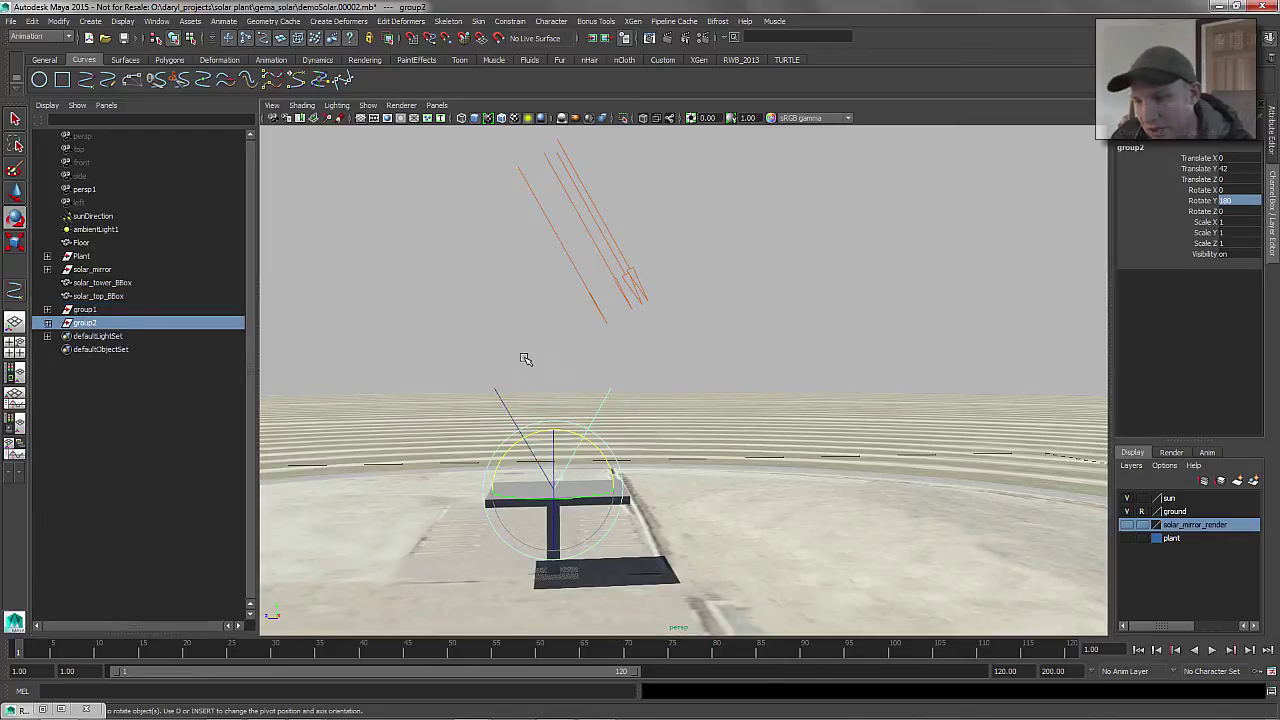
key(r)
middle_drag(492, 402, 1023, 340)
scroll(634, 374, down, 5)
alt+middle_drag(634, 374, 577, 446)
middle_drag(680, 444, 696, 443)
mouse_move(657, 442)
alt+mouse_down()
mouse_move(608, 446)
mouse_move(657, 440)
alt+mouse_up()
alt+middle_drag(642, 418, 679, 366)
Parent group1 and group2 under solar_top_BBox
ctrl+click(84, 311)
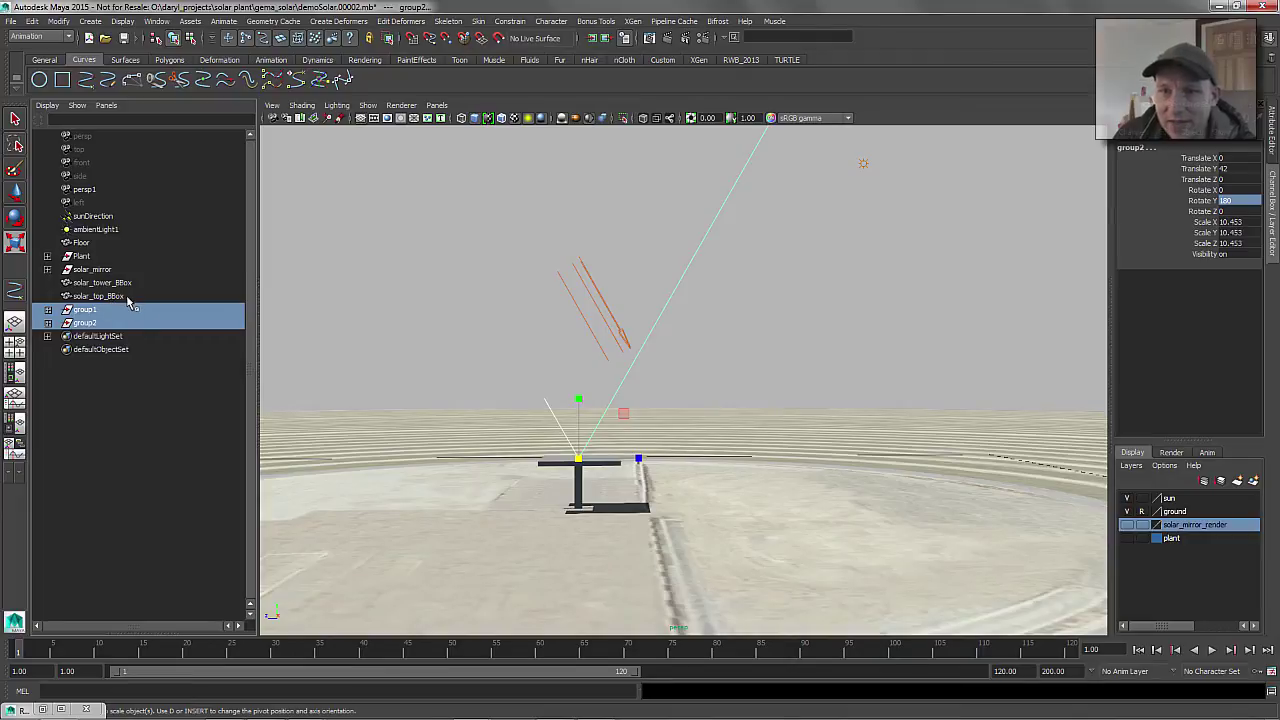
ctrl+click(118, 297)
key(p)
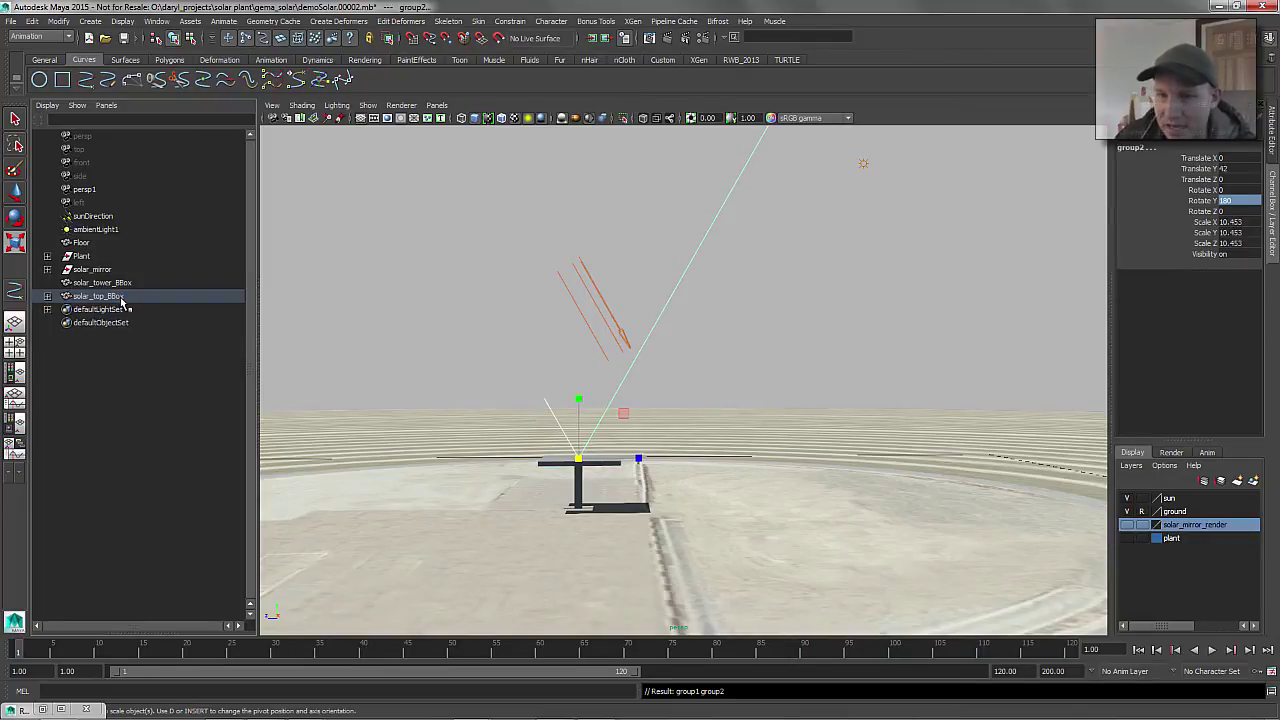
Rotate solar_top_BBox about X to about -24.6 to test how the rig curves react
click(100, 296)
mouse_move(786, 400)
alt+mouse_down()
mouse_move(765, 415)
mouse_move(775, 395)
alt+mouse_up()
key(e)
drag(625, 398, 643, 428)
click(468, 288)
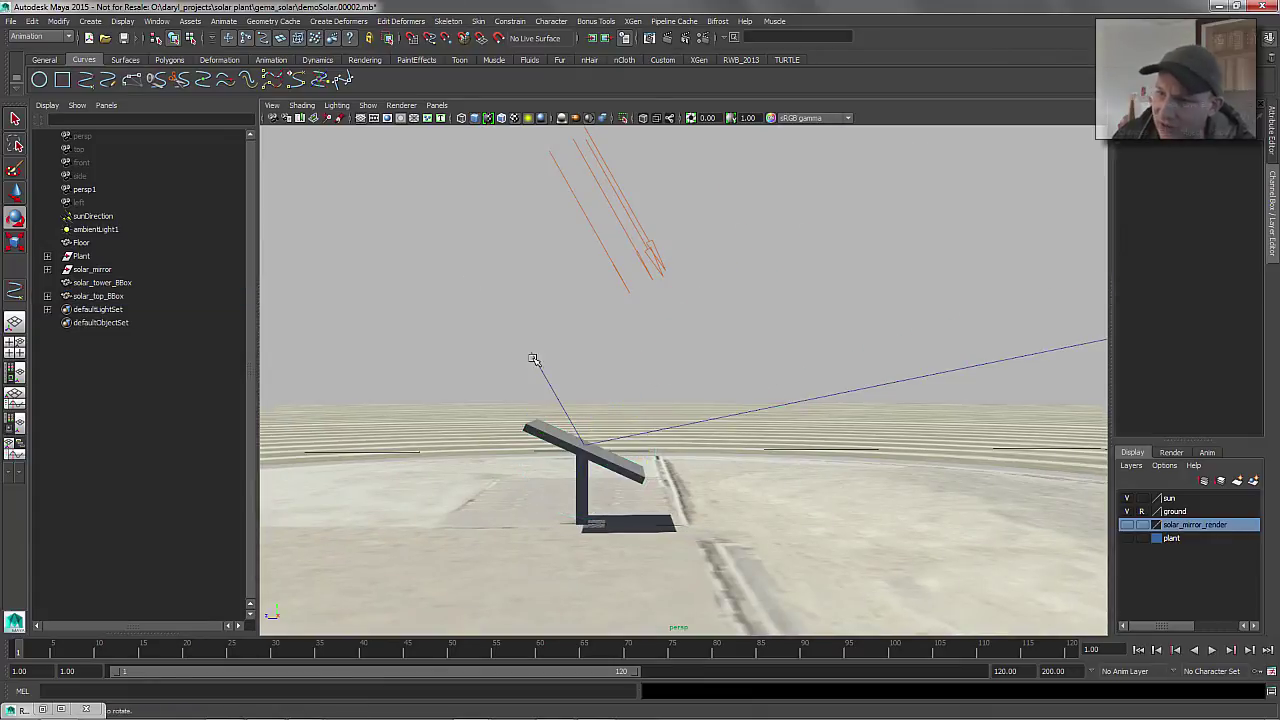
alt+middle_drag(587, 229, 589, 257)
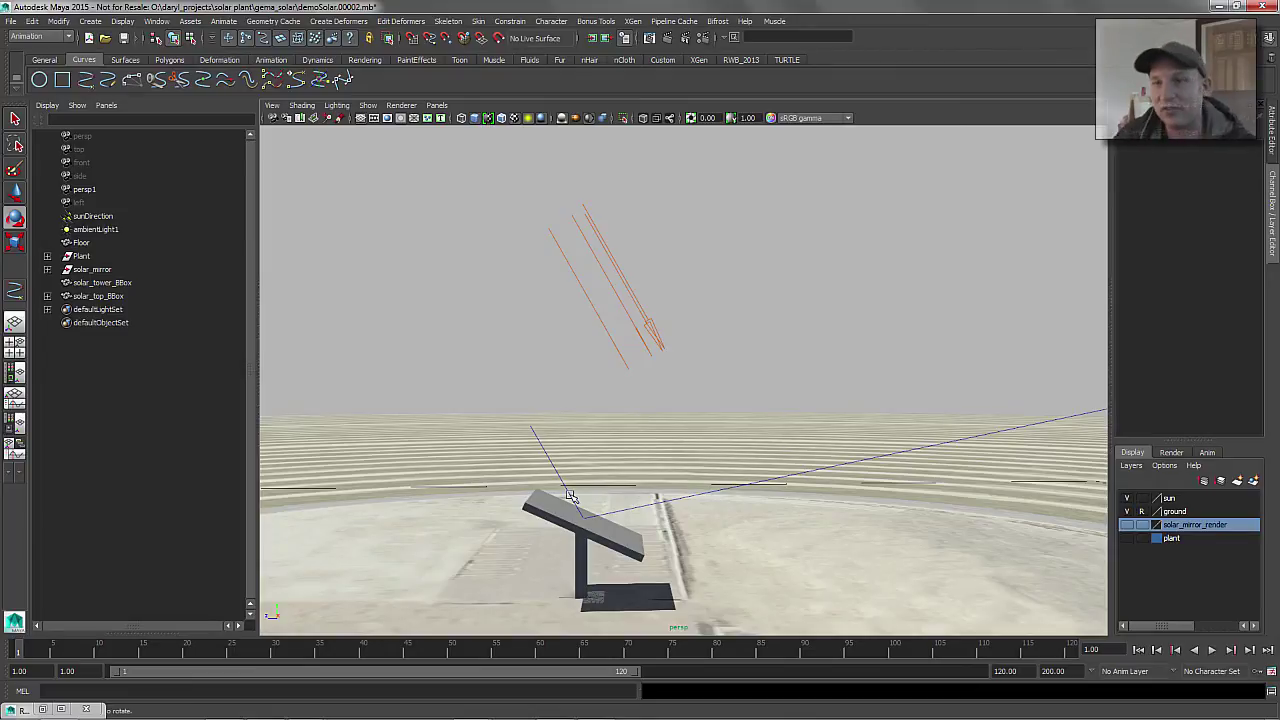
Reset solar_top_BBox's Rotate X to 0
click(105, 296)
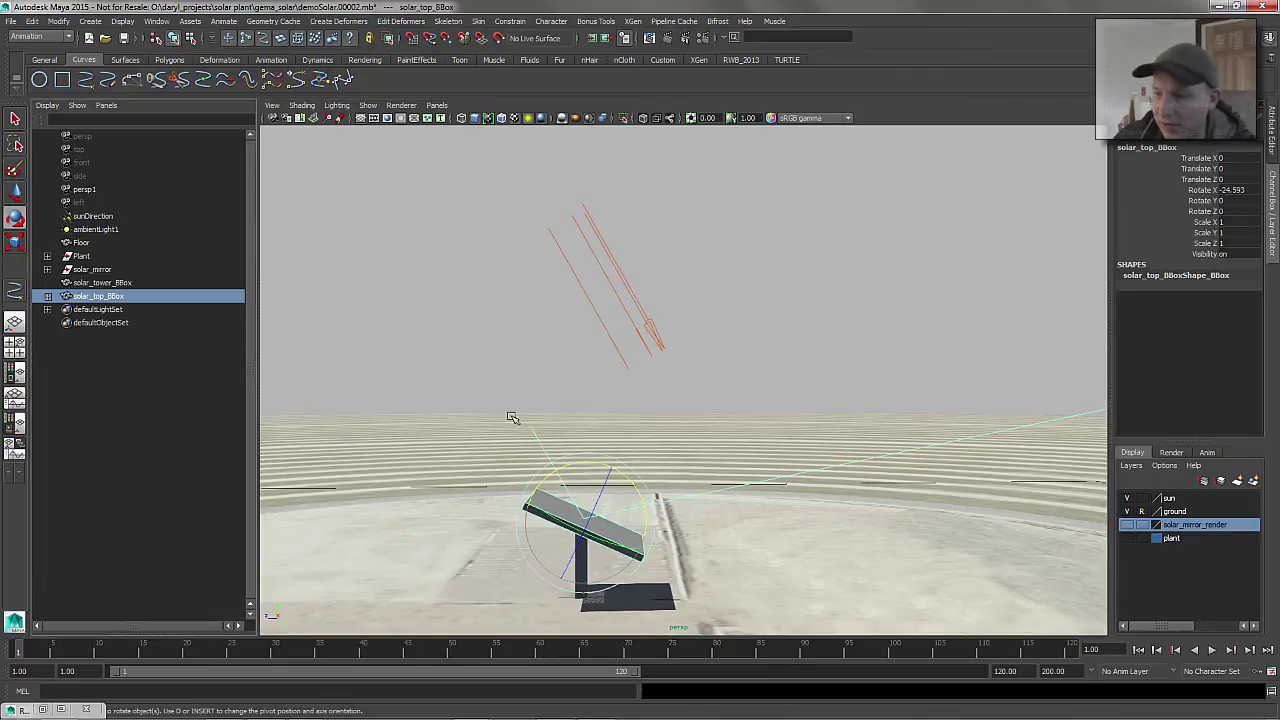
drag(636, 486, 602, 475)
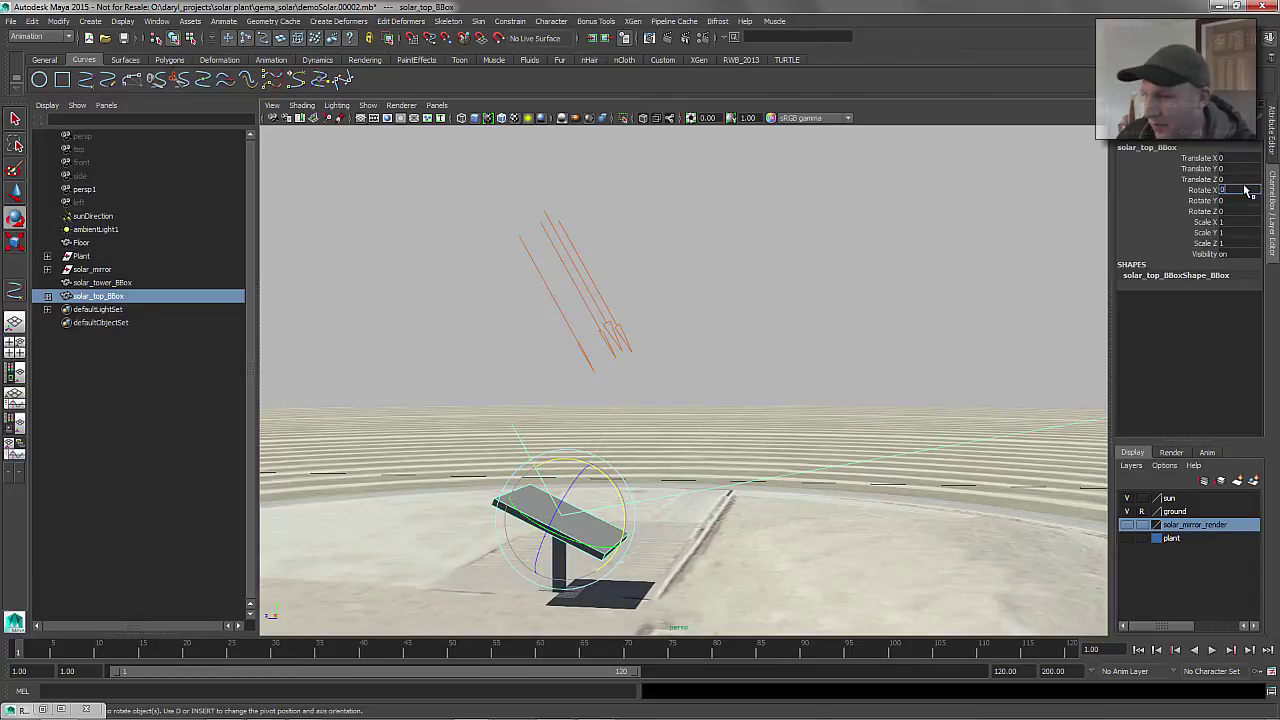
key(Return)
click(416, 346)
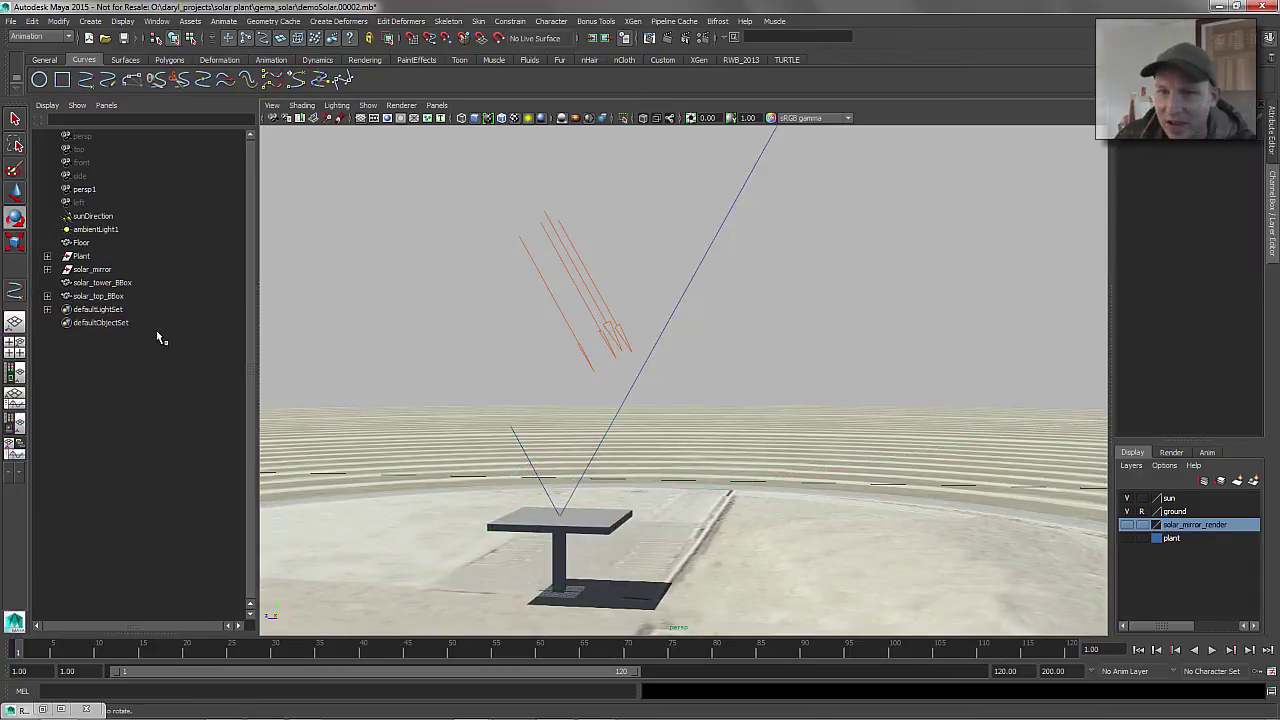
Group solar_top_BBox and solar_tower_BBox together under a new parent group
click(108, 296)
alt+drag(429, 314, 385, 313)
ctrl+click(100, 284)
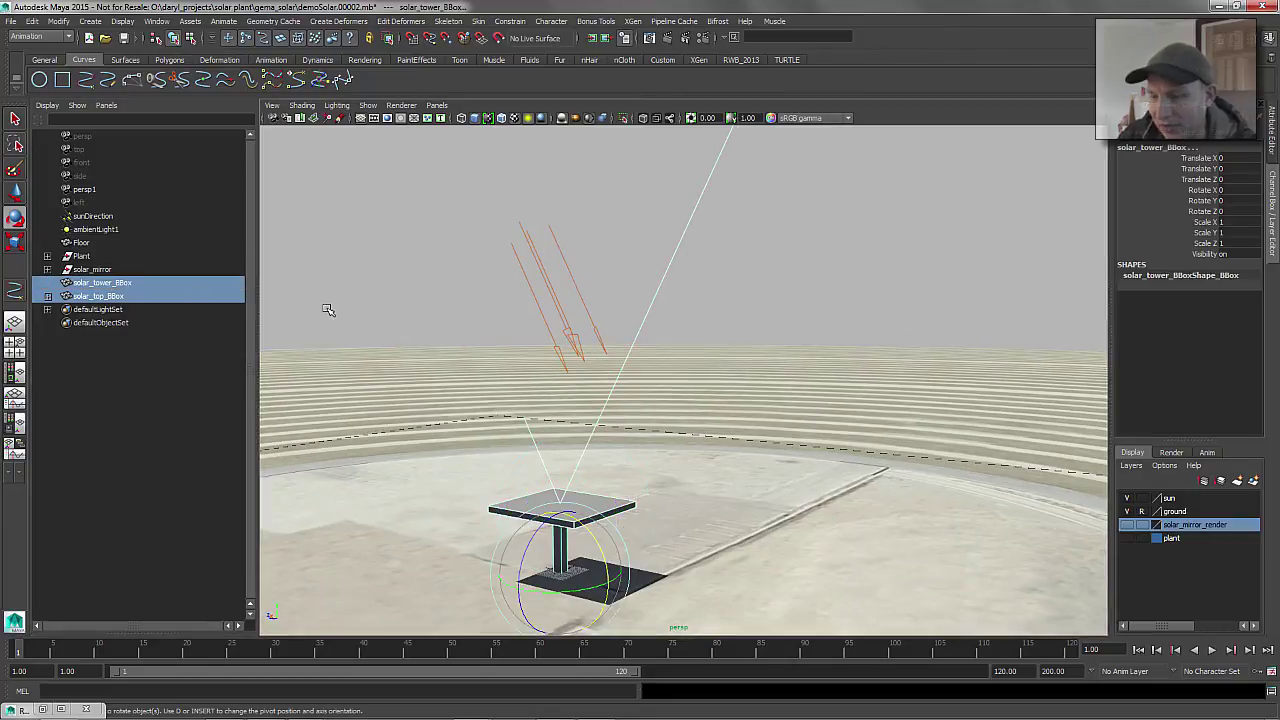
key(ctrl+g)
Duplicate the grouped mirror into a row of five evenly spaced copies, about 67 units apart in negative X
mouse_move(484, 342)
alt+mouse_down()
mouse_move(451, 349)
mouse_move(465, 354)
alt+mouse_up()
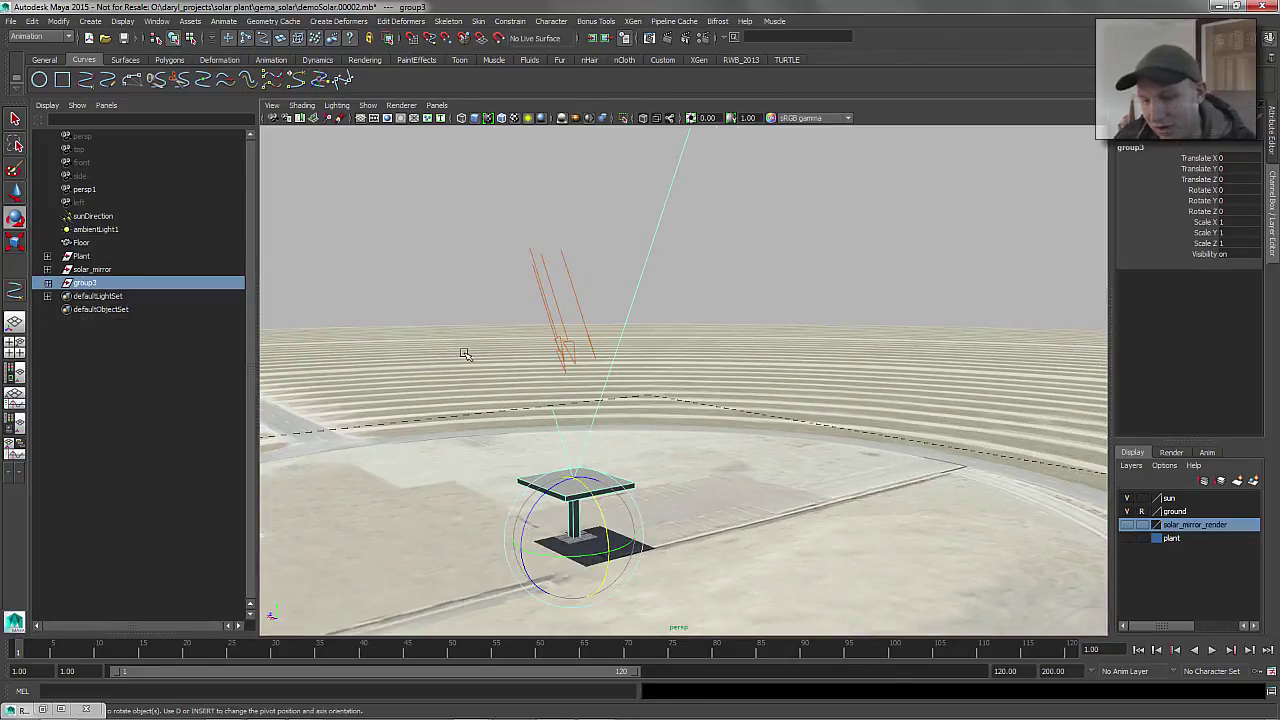
key(ctrl+d)
key(w)
drag(524, 545, 599, 536)
key(shift+d)
key(shift+d)
key(shift+d)
key(shift+d)
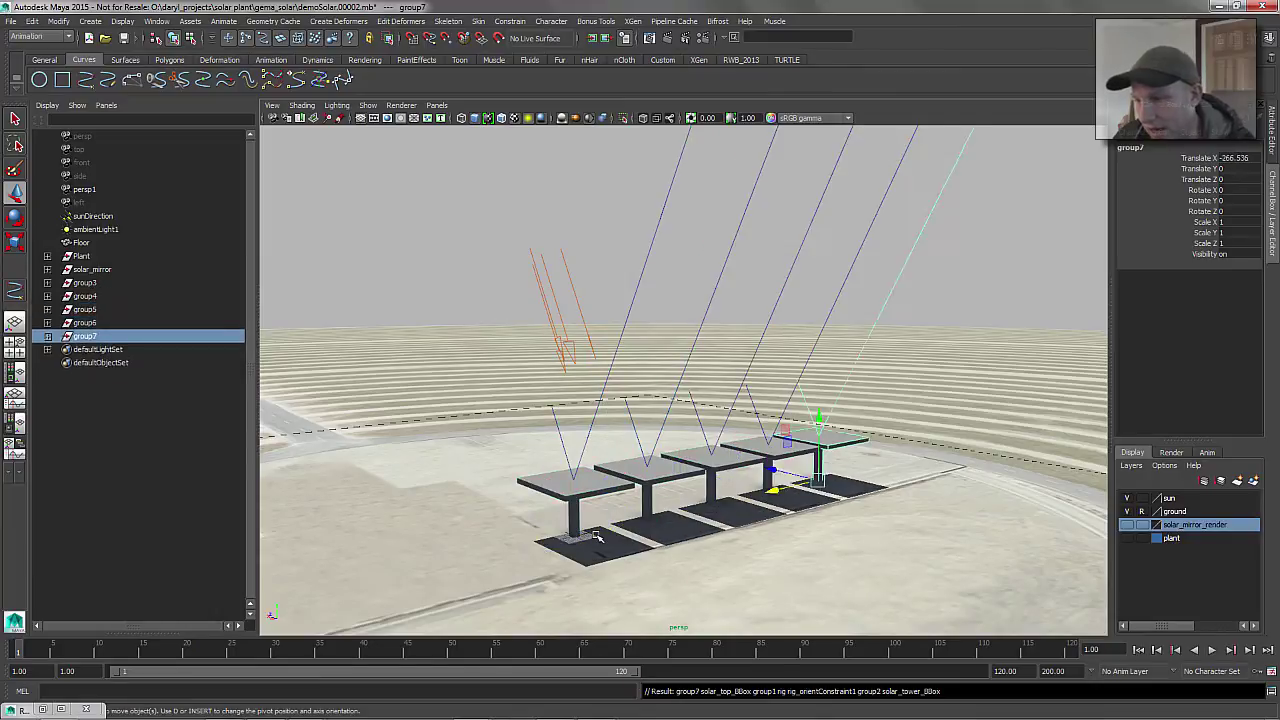
Try rotating the sunDirection light to test the duplicated rigs, and undo the rotation
click(591, 270)
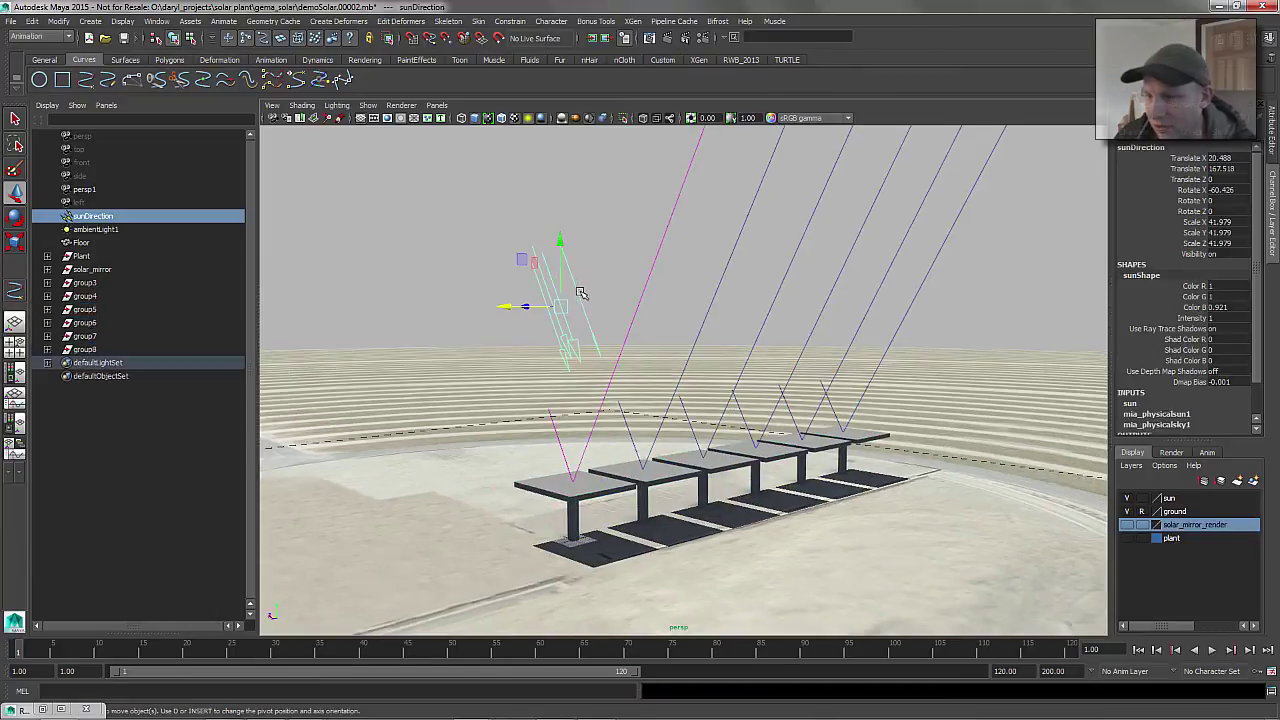
key(e)
drag(597, 313, 603, 307)
key(ctrl+z)
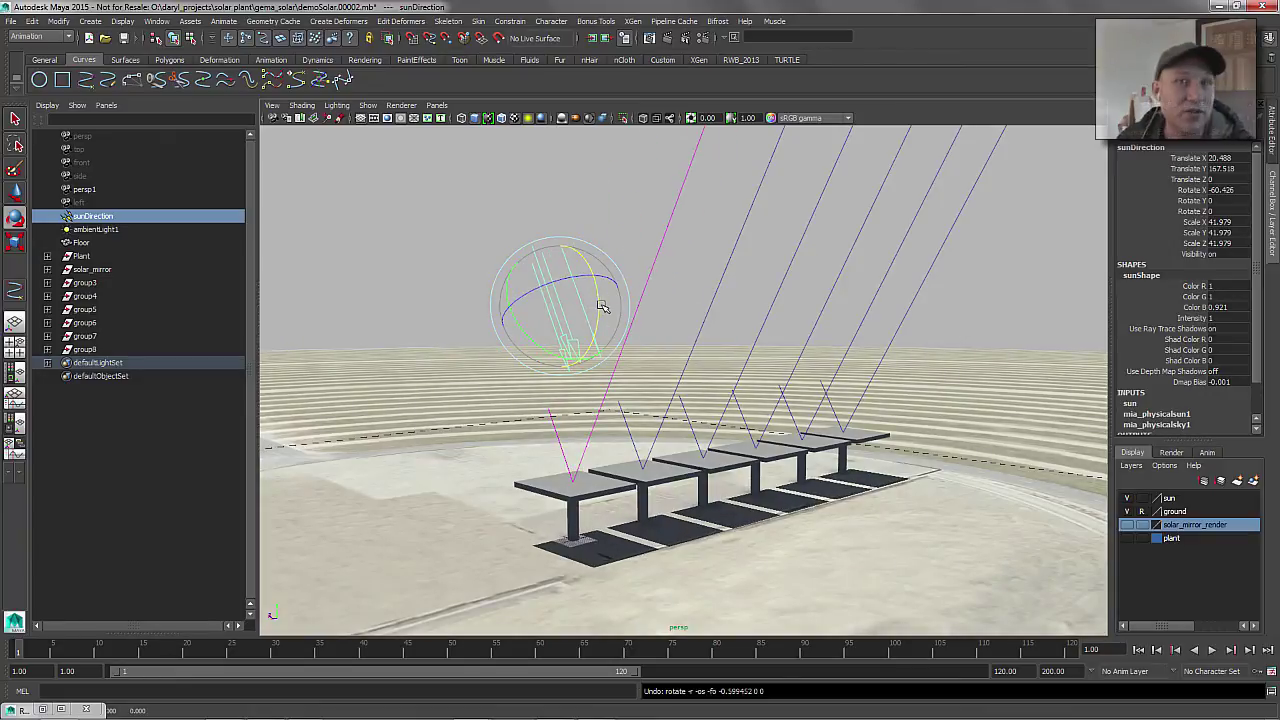
Delete the duplicated mirror groups group4 to group8, keeping only group3
alt+drag(637, 331, 634, 374)
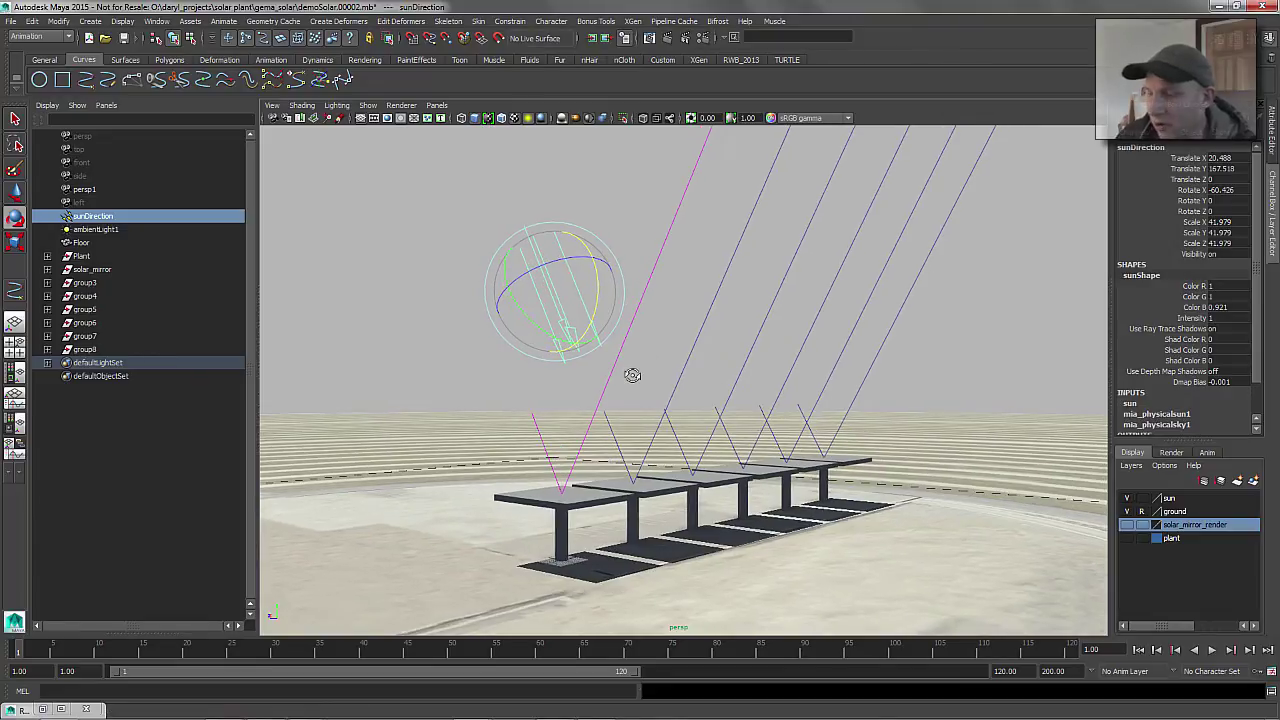
drag(86, 285, 91, 351)
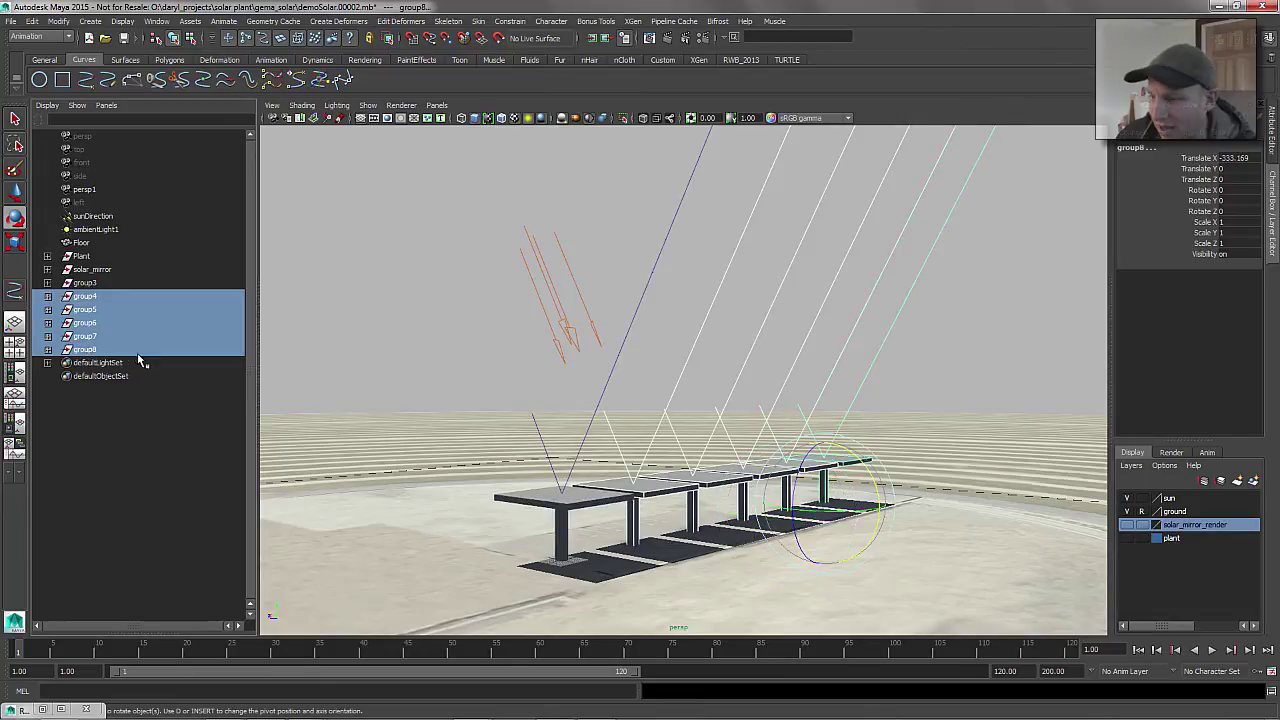
key(Delete)
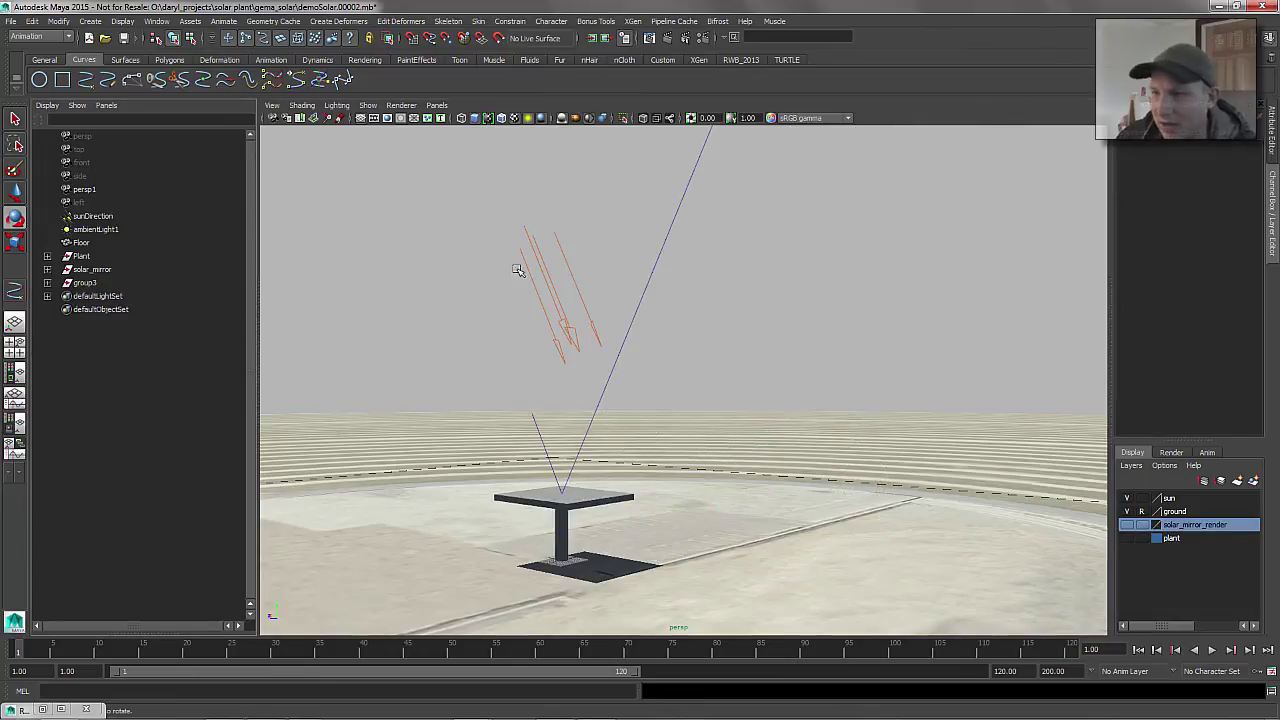
Point the sunDirection light straight down by setting its Rotate X to -90
drag(506, 277, 608, 261)
double_click(1225, 189)
text(-90)
key(Return)
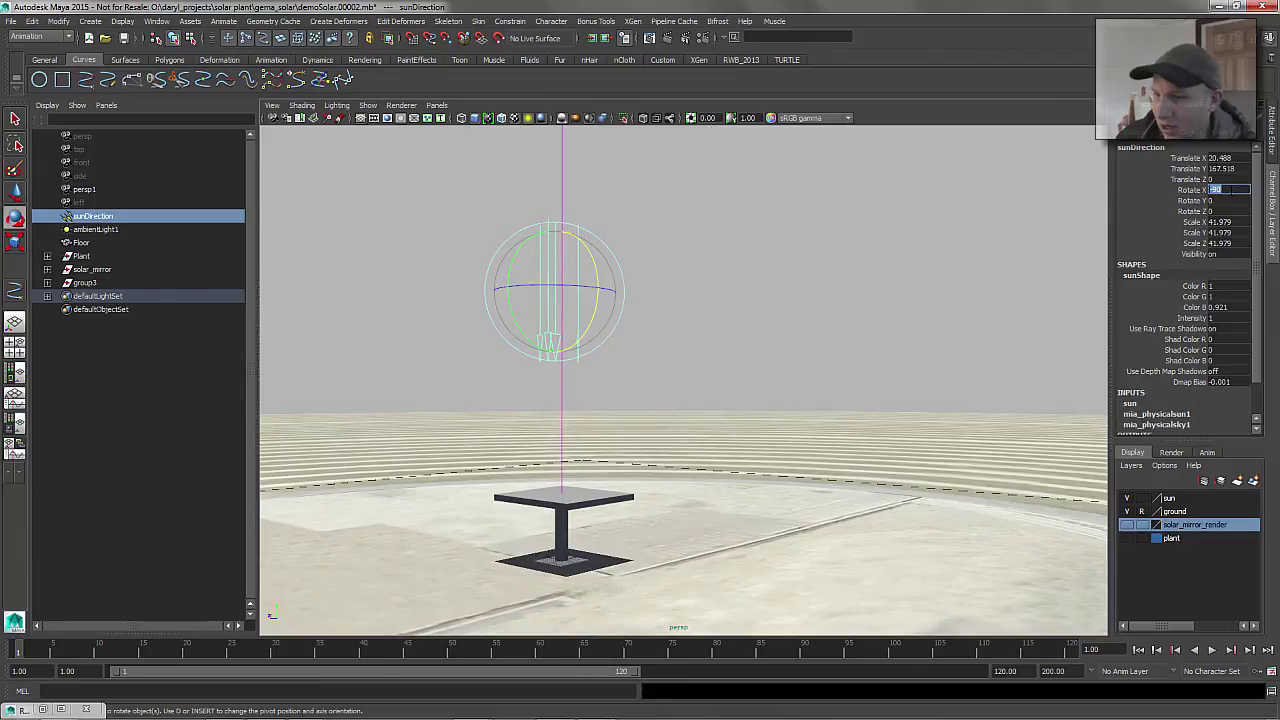
Create a quick select set named Set_c from the rig curve inside group3's group1
click(84, 283)
alt+drag(437, 420, 475, 418)
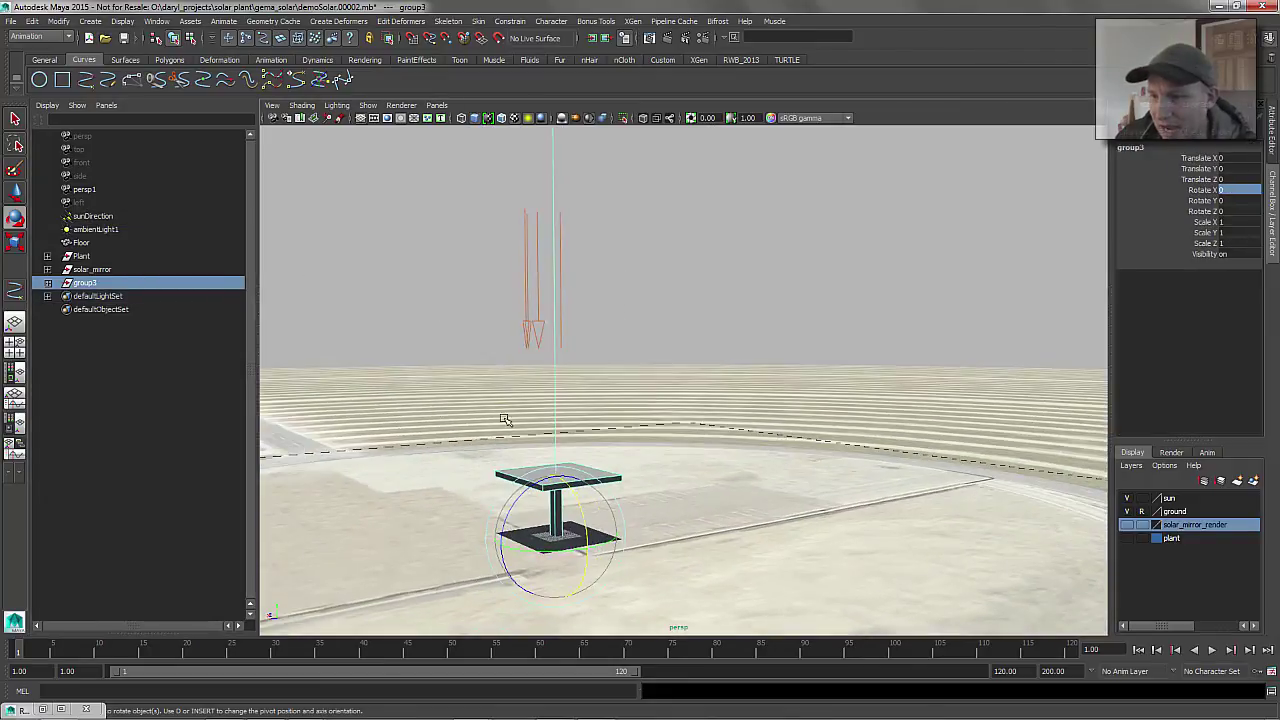
click(47, 283)
click(60, 296)
click(74, 309)
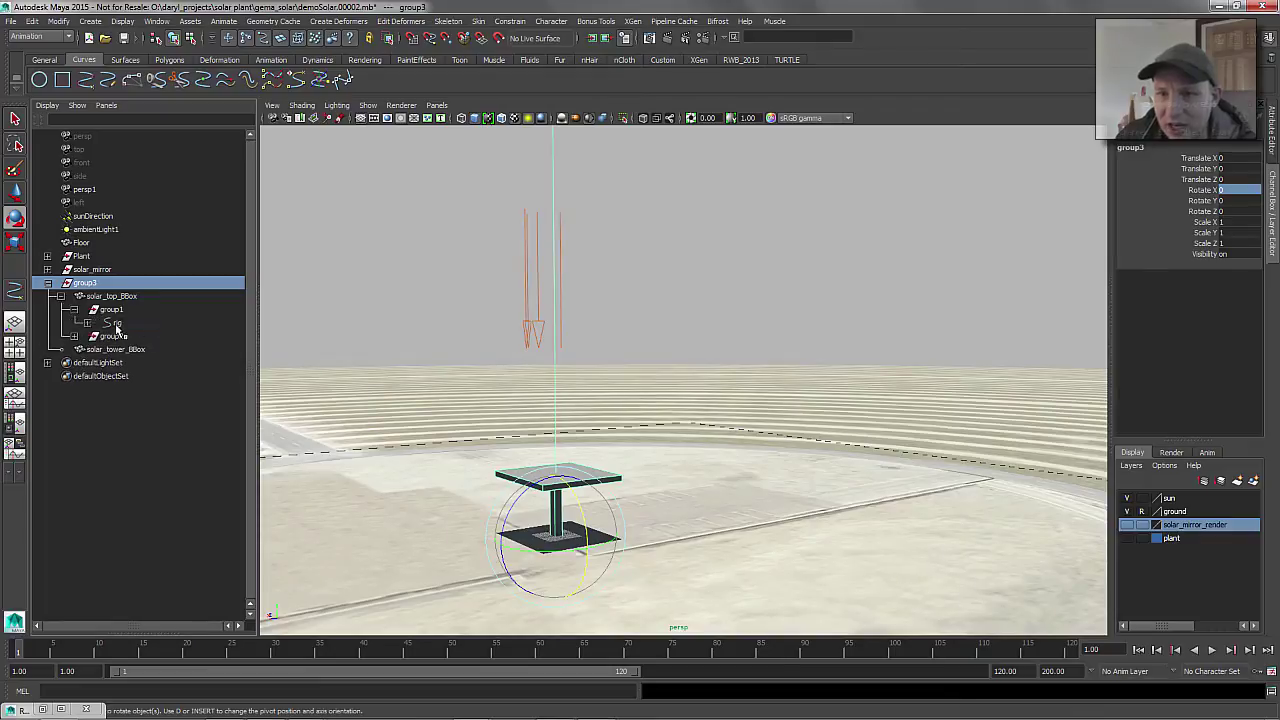
click(116, 324)
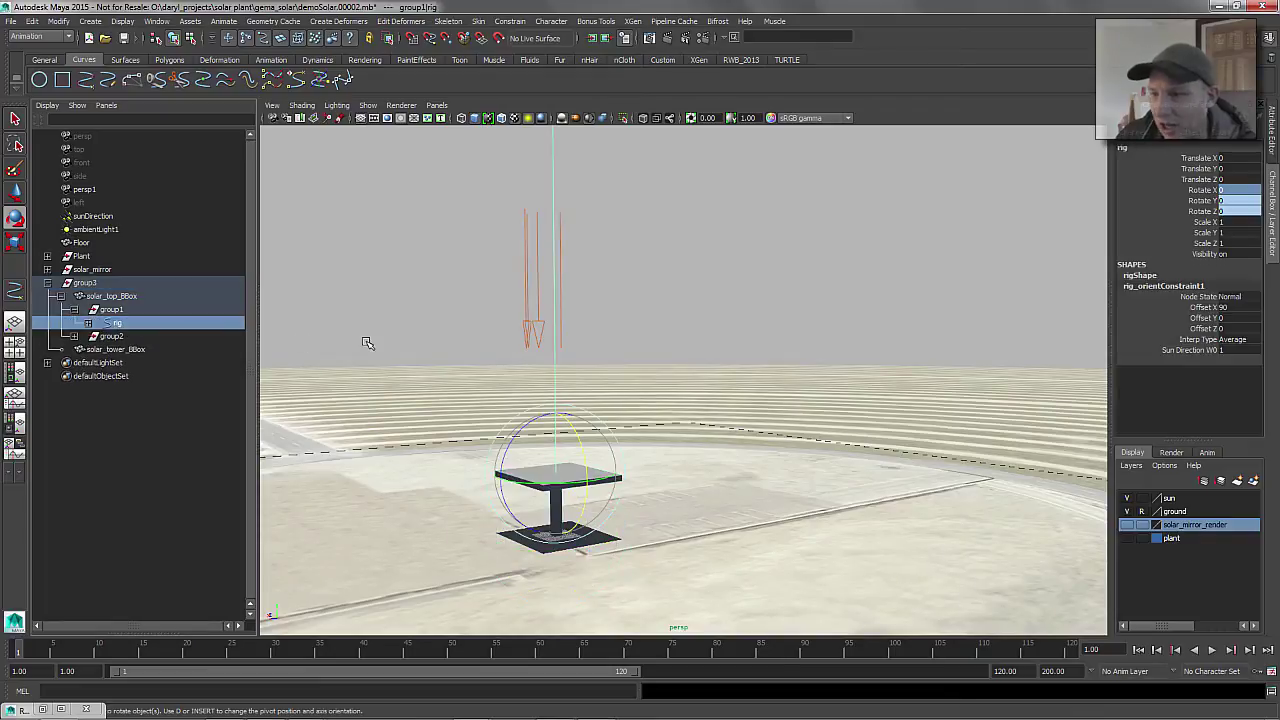
click(94, 22)
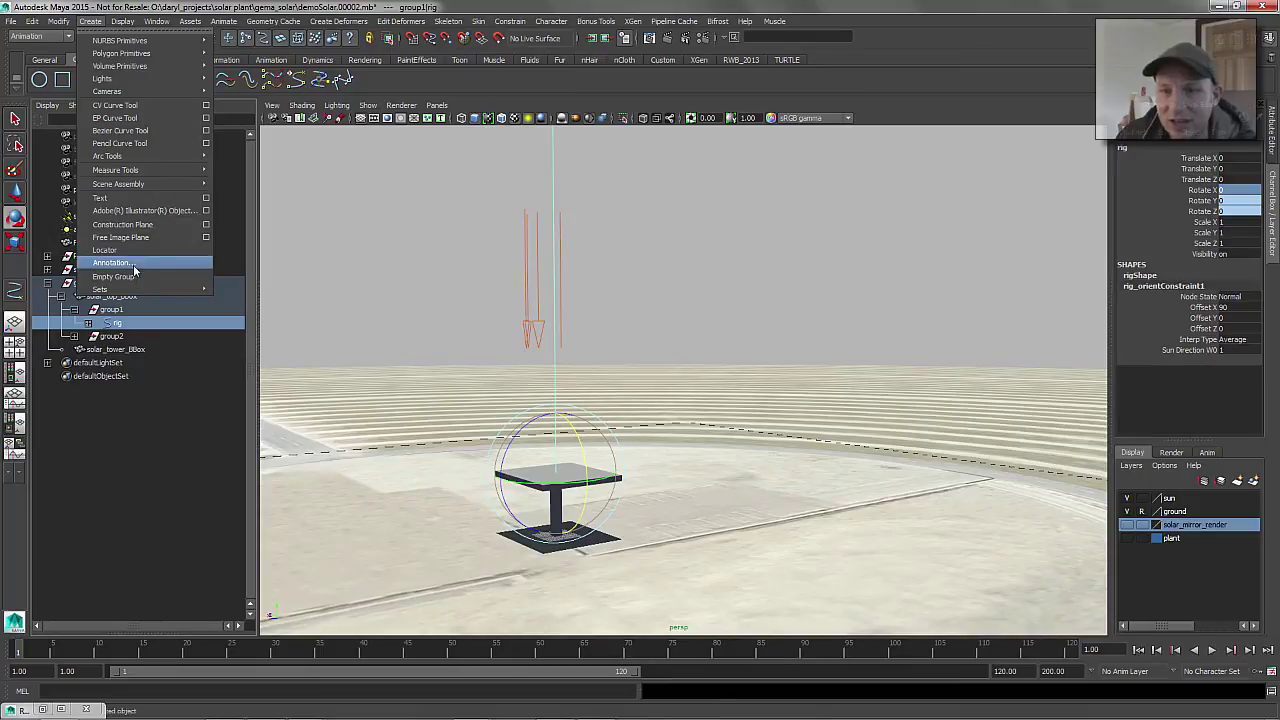
mouse_move(131, 291)
click(257, 322)
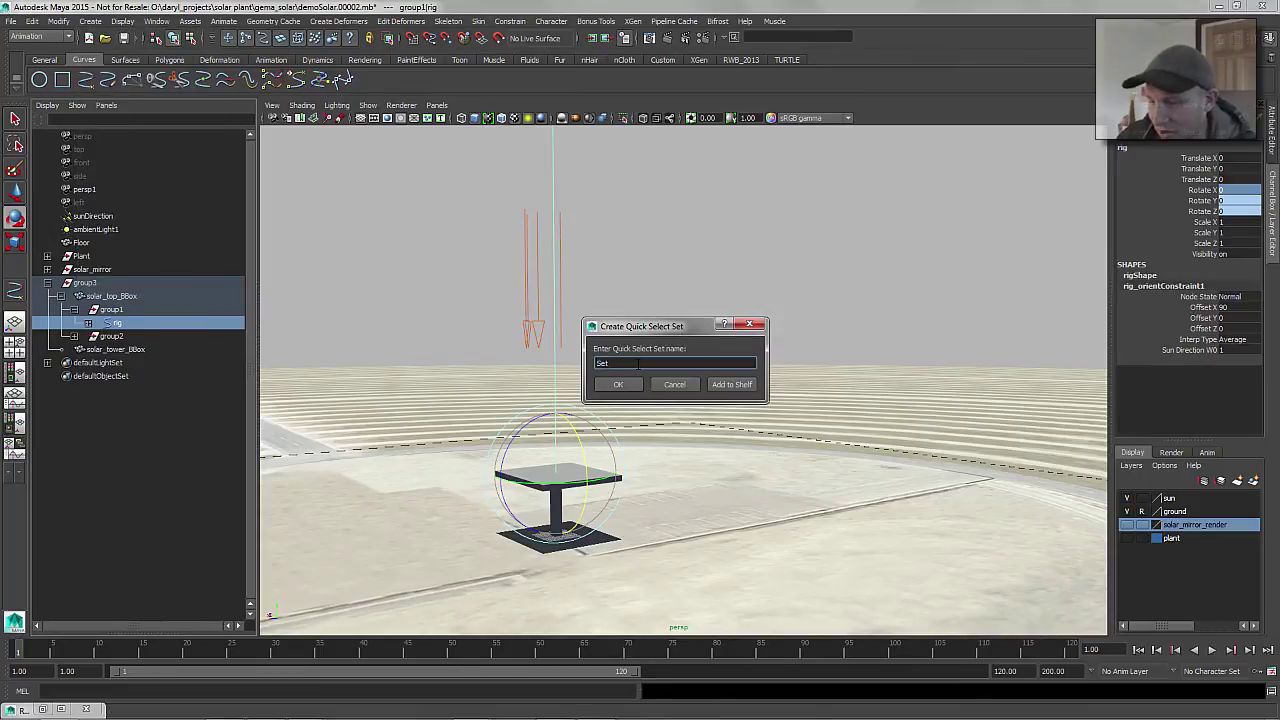
text(c)
key(Return)
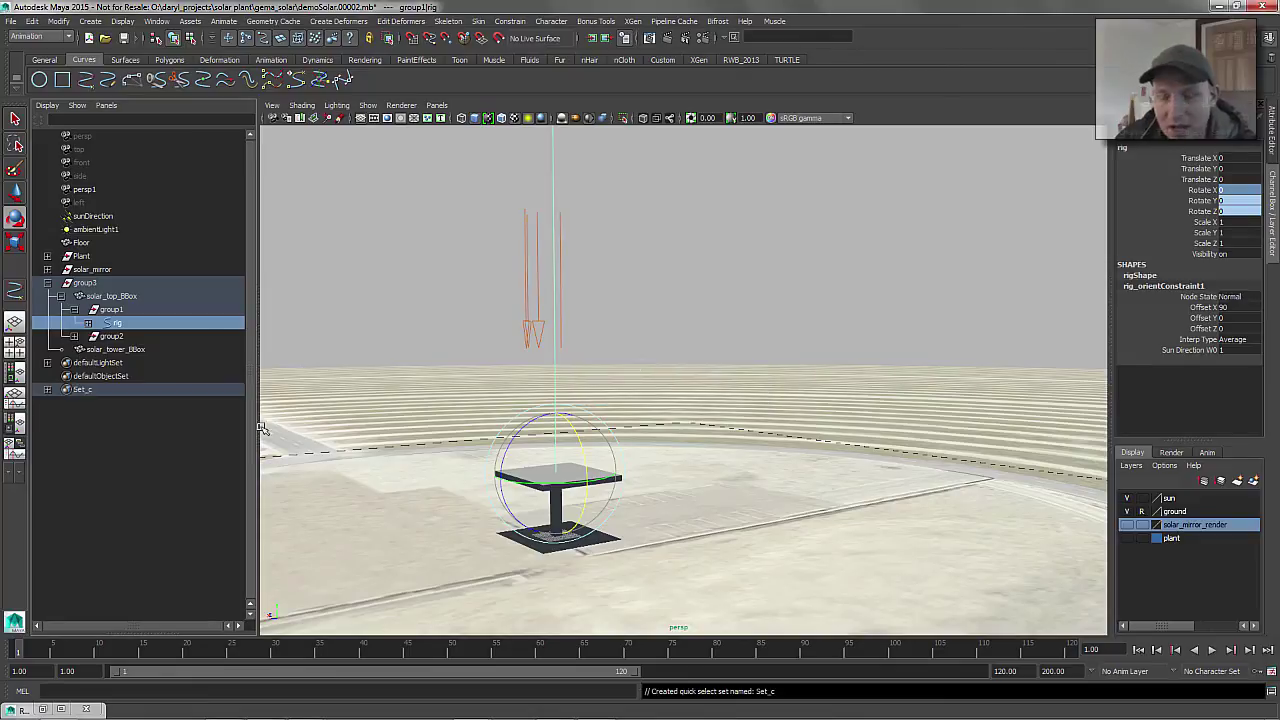
click(714, 307)
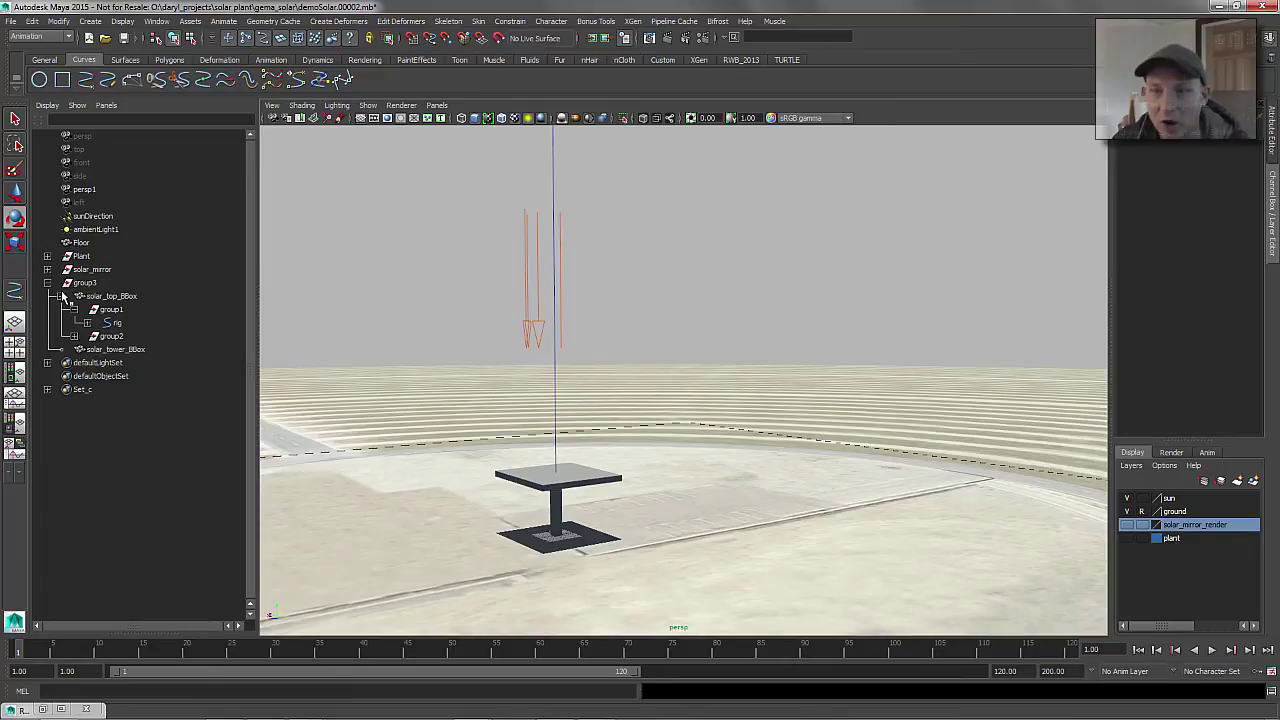
click(47, 283)
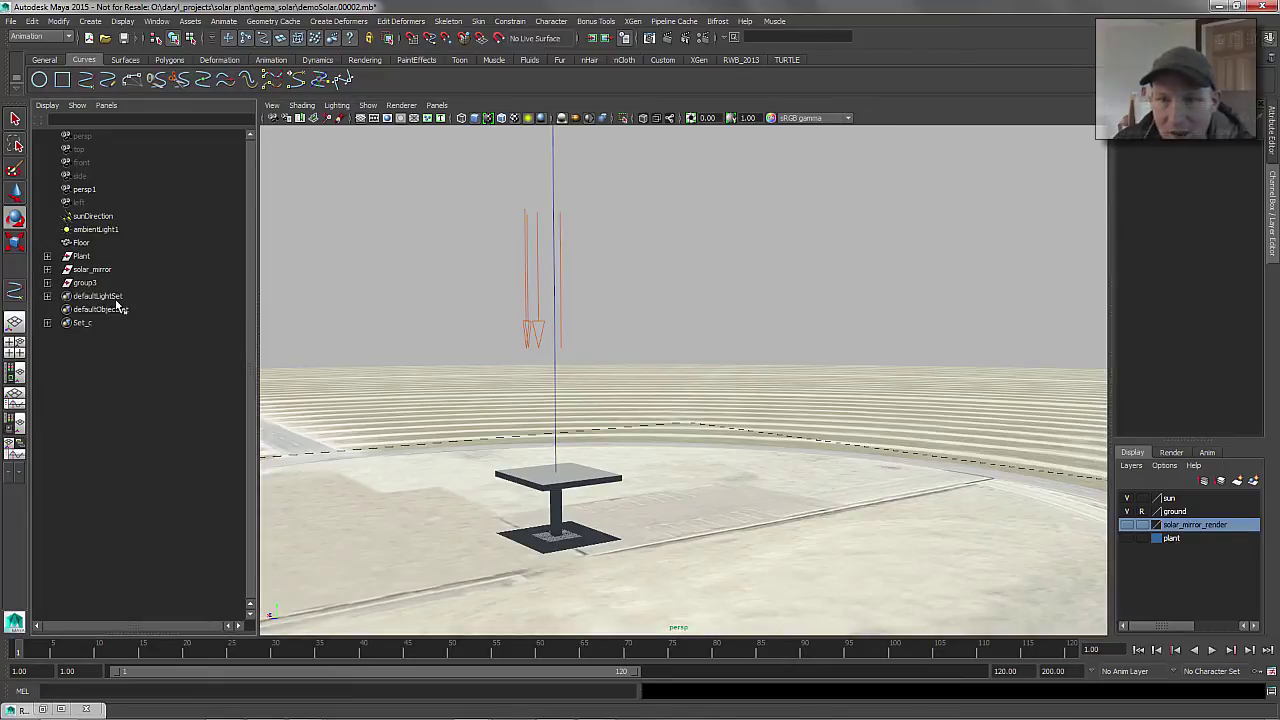
click(84, 284)
alt+middle_drag(588, 461, 557, 463)
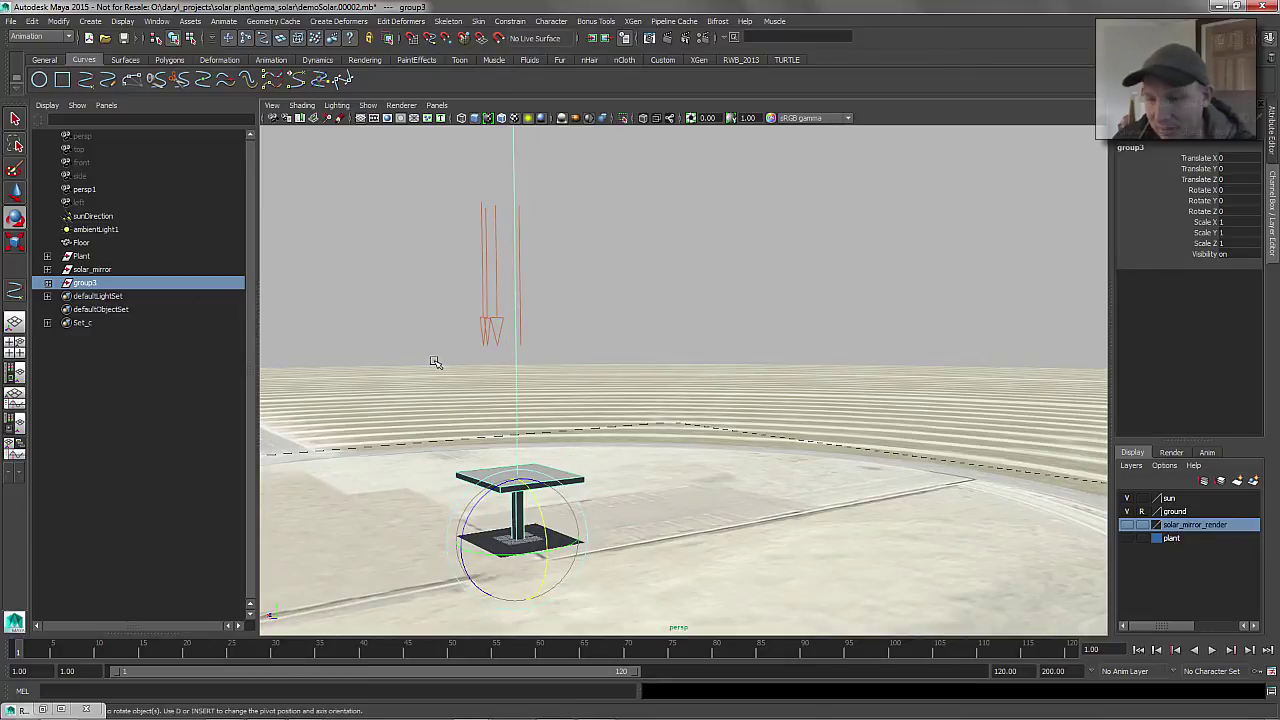
key(ctrl+d)
key(w)
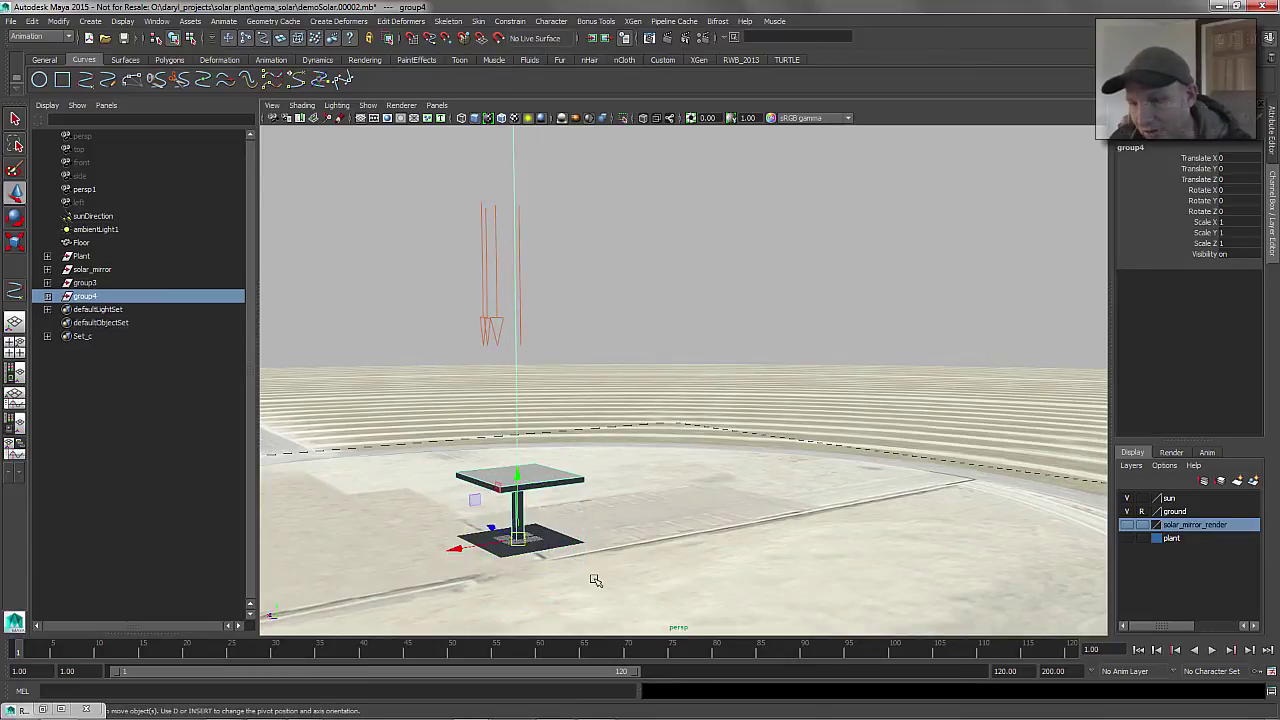
key(ctrl+z)
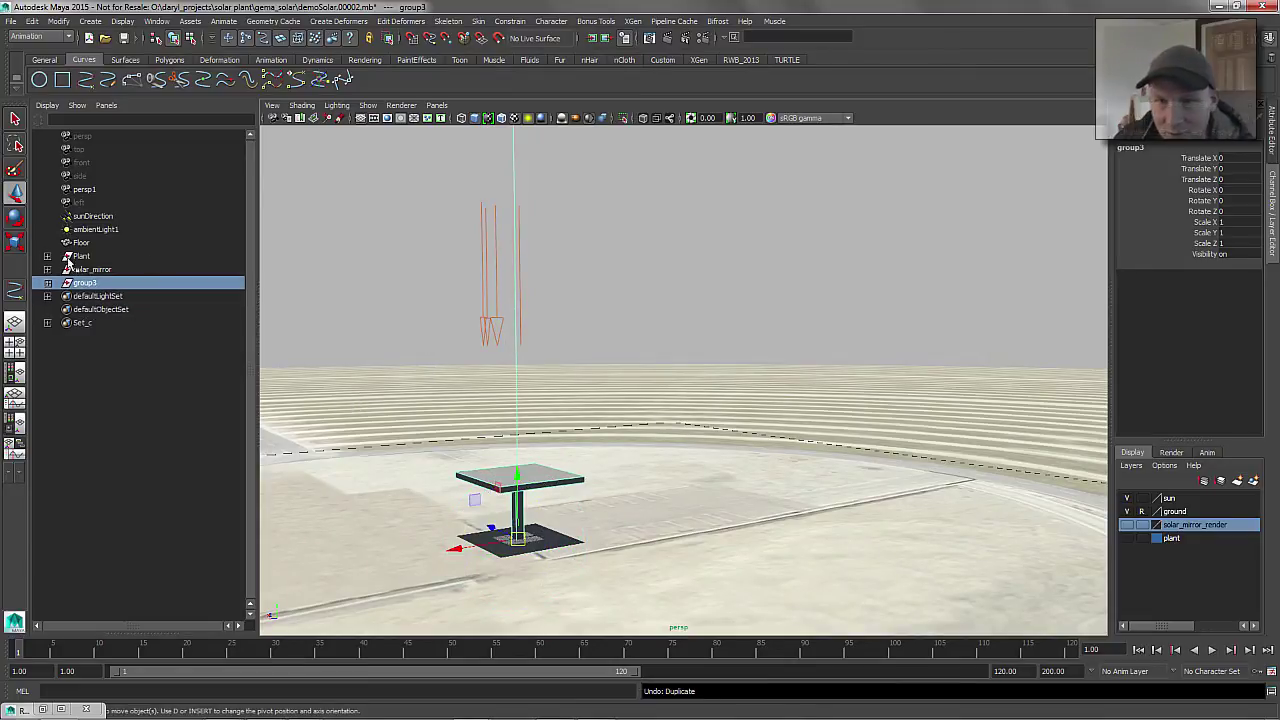
Delete the orient constraint under the rig curve inside group3
click(47, 283)
click(87, 323)
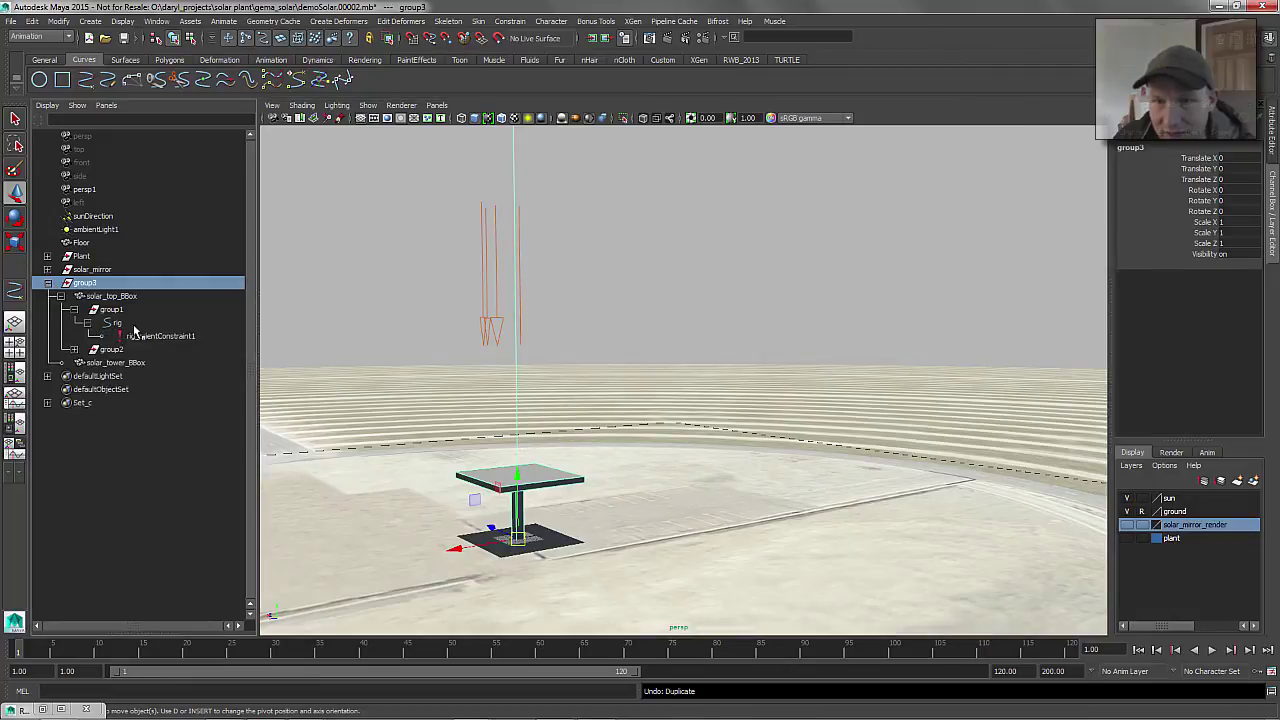
click(152, 337)
key(Delete)
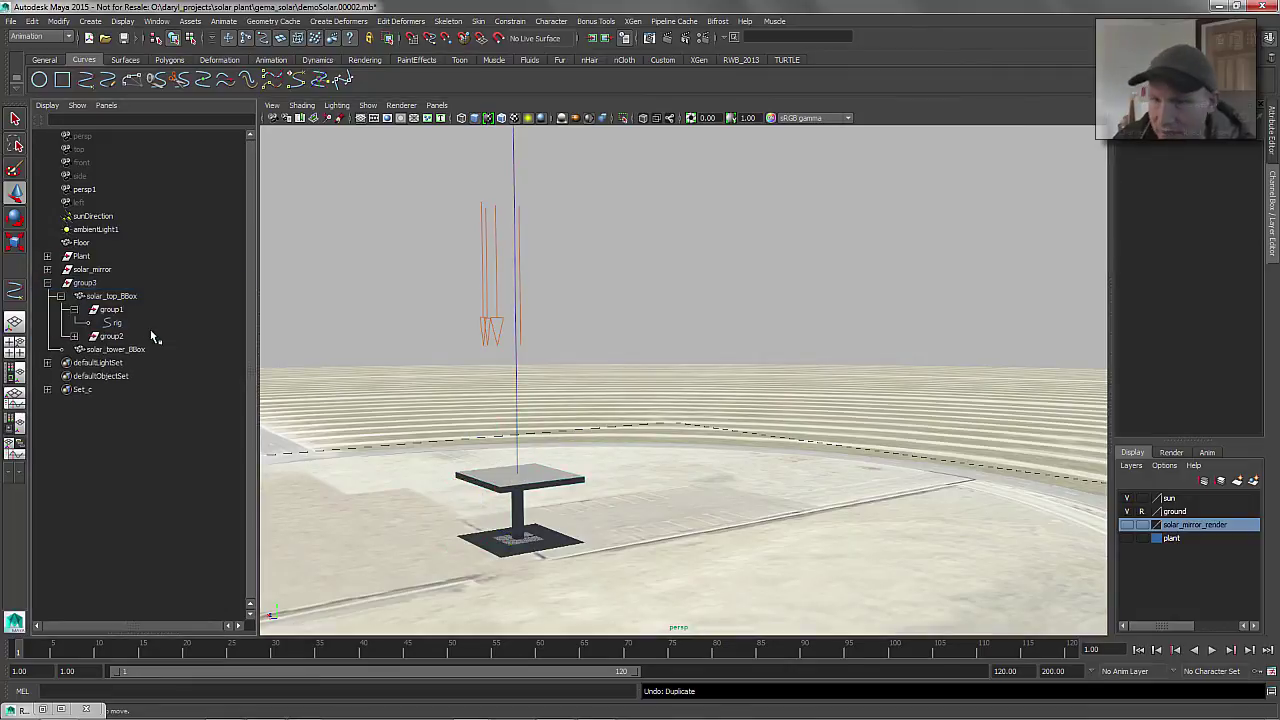
Duplicate group3 six times in a straight row along negative X, spacing the copies about 78 units apart
click(103, 285)
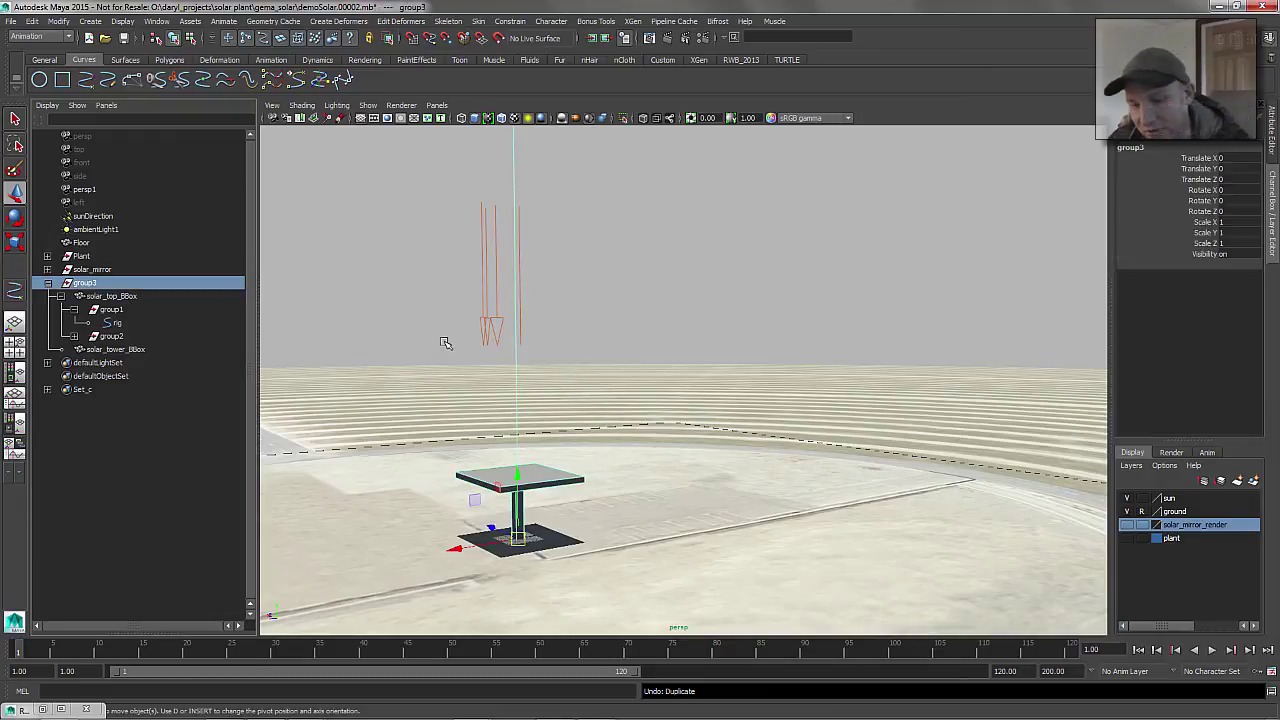
key(ctrl+d)
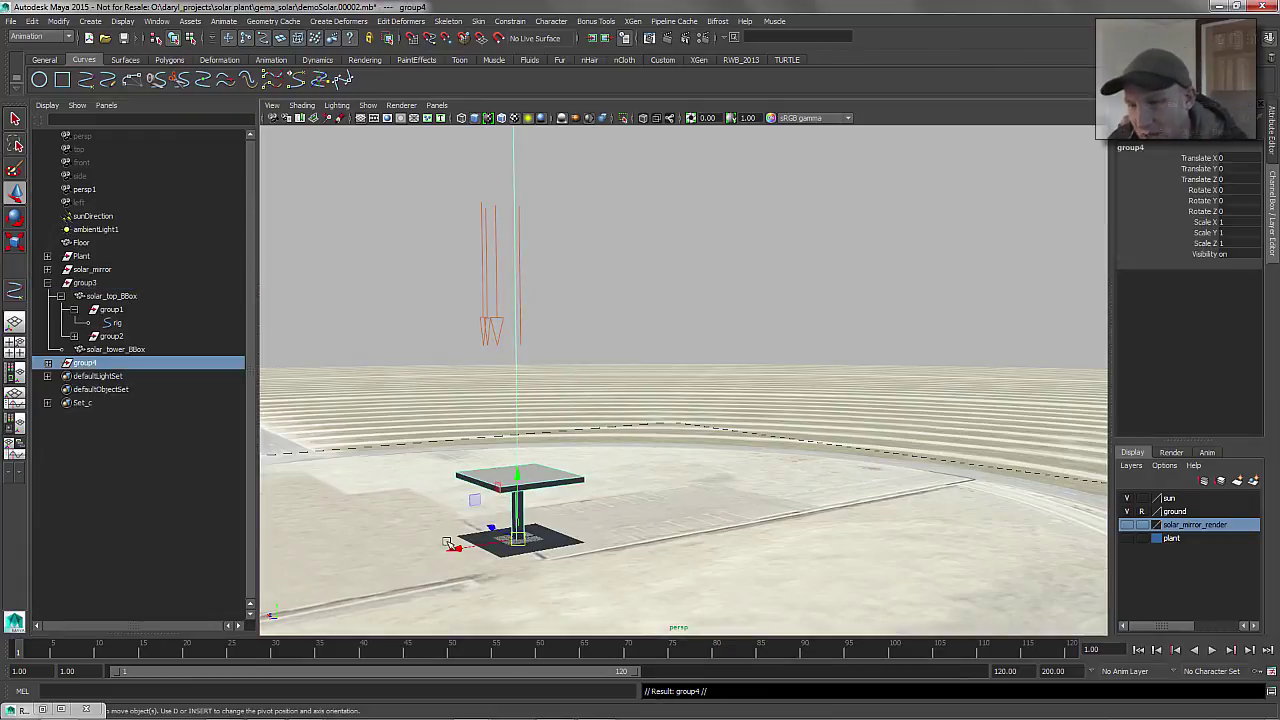
drag(470, 549, 572, 547)
key(shift+d)
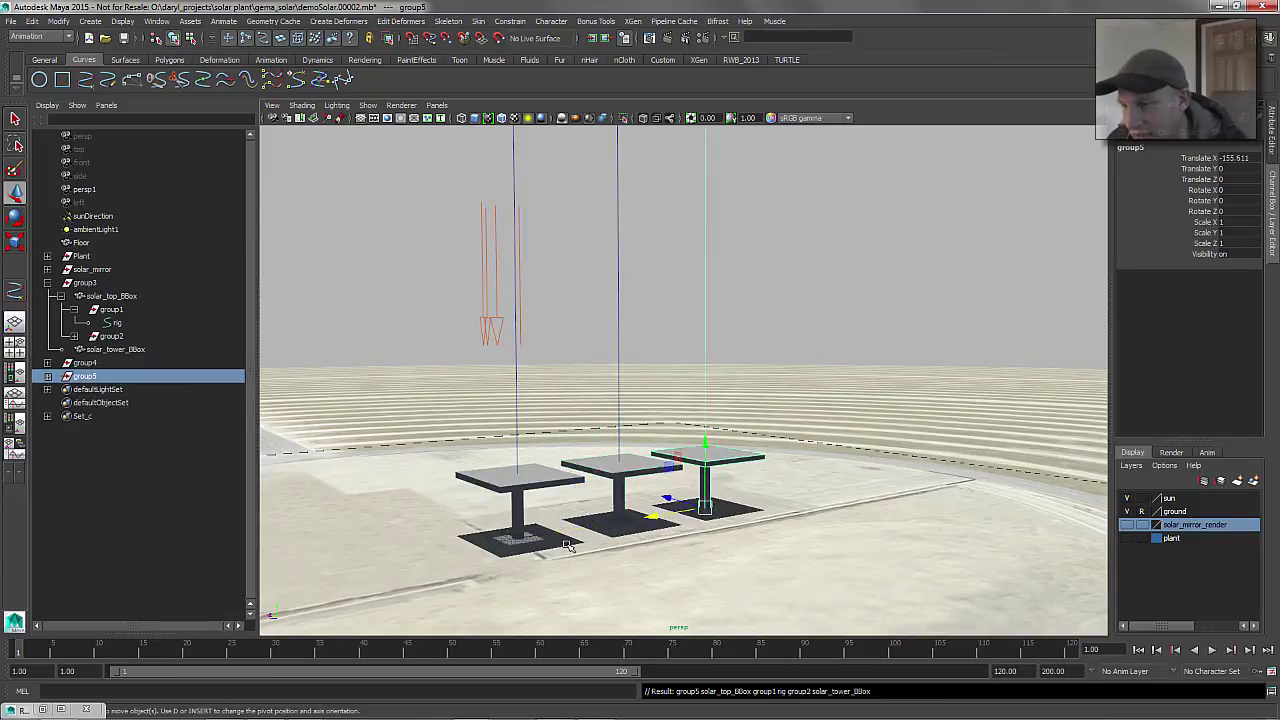
key(shift+d)
key(shift+d)
key(shift+d)
key(shift+d)
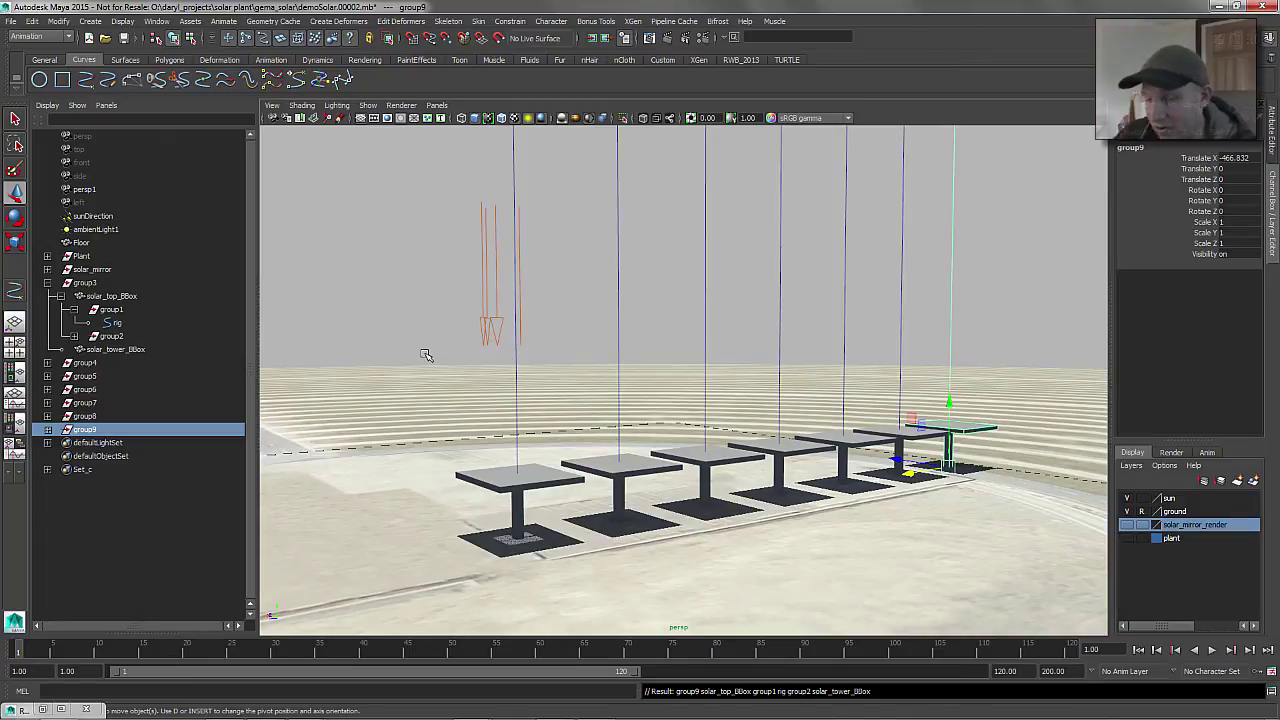
Try to select the sunDirection light together with the curves of the Set_c quick select set
click(566, 294)
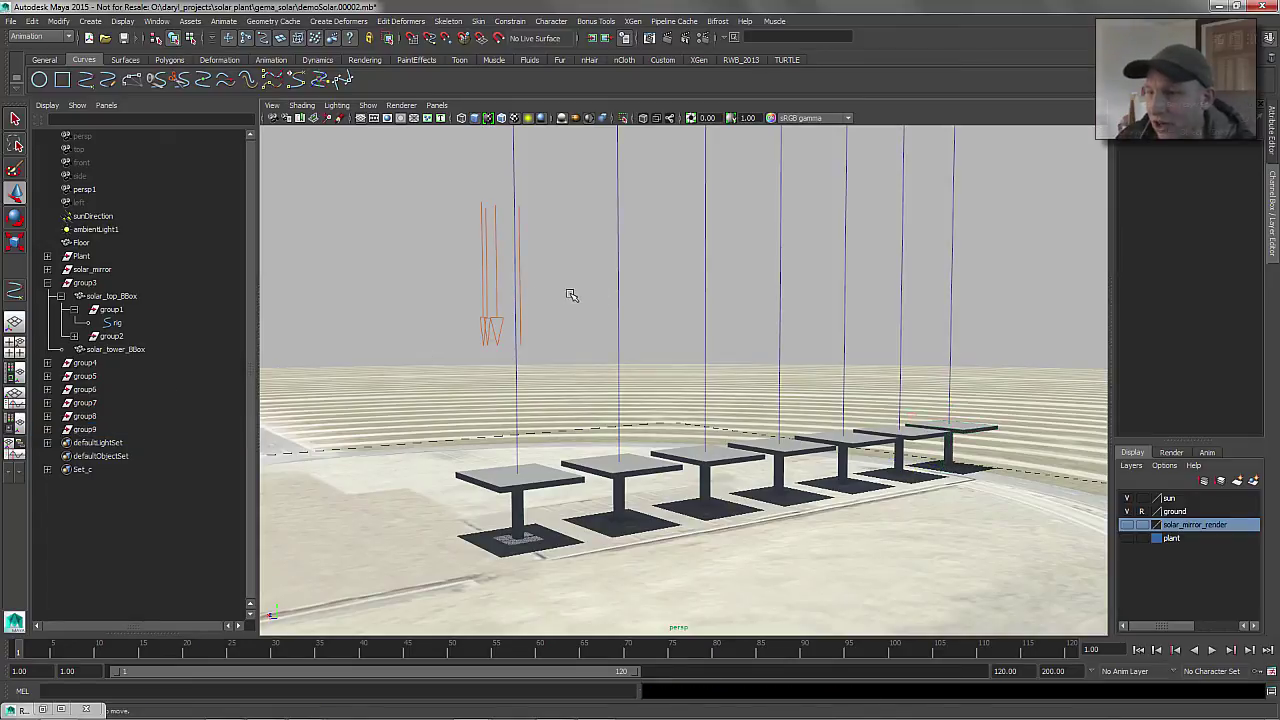
mouse_move(610, 302)
alt+right_down()
mouse_move(571, 300)
mouse_move(596, 300)
alt+right_up()
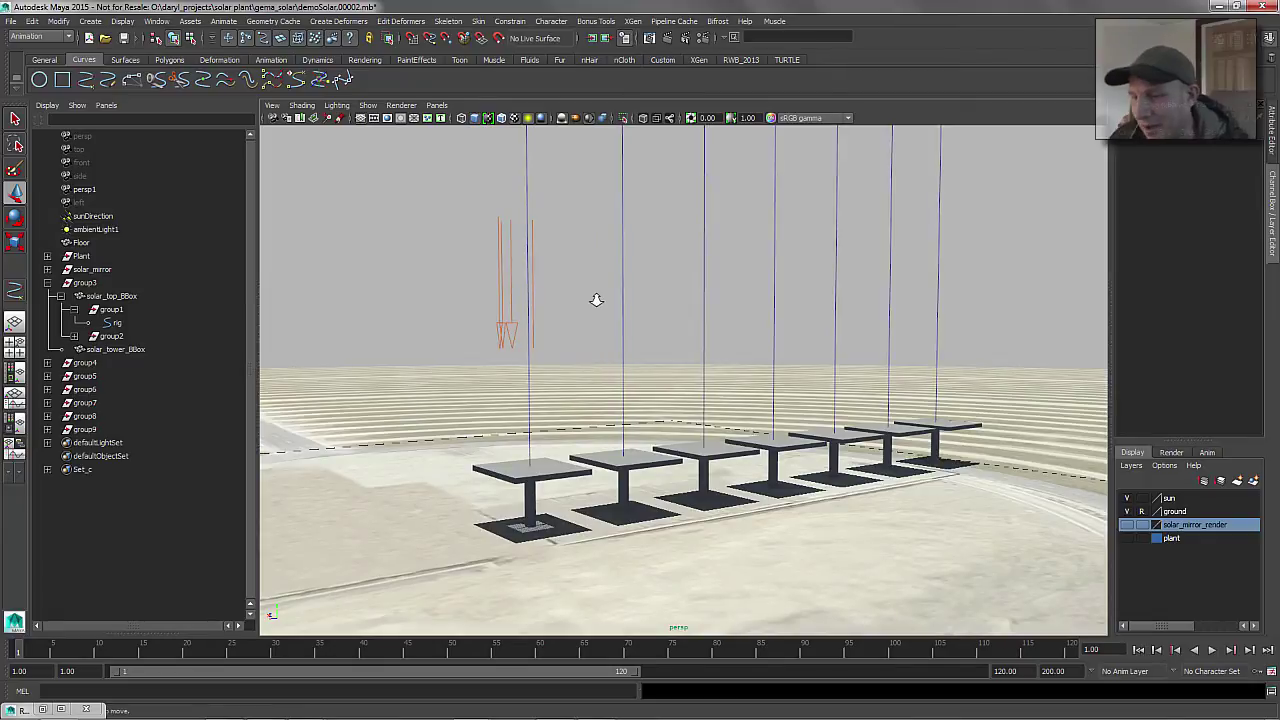
click(32, 21)
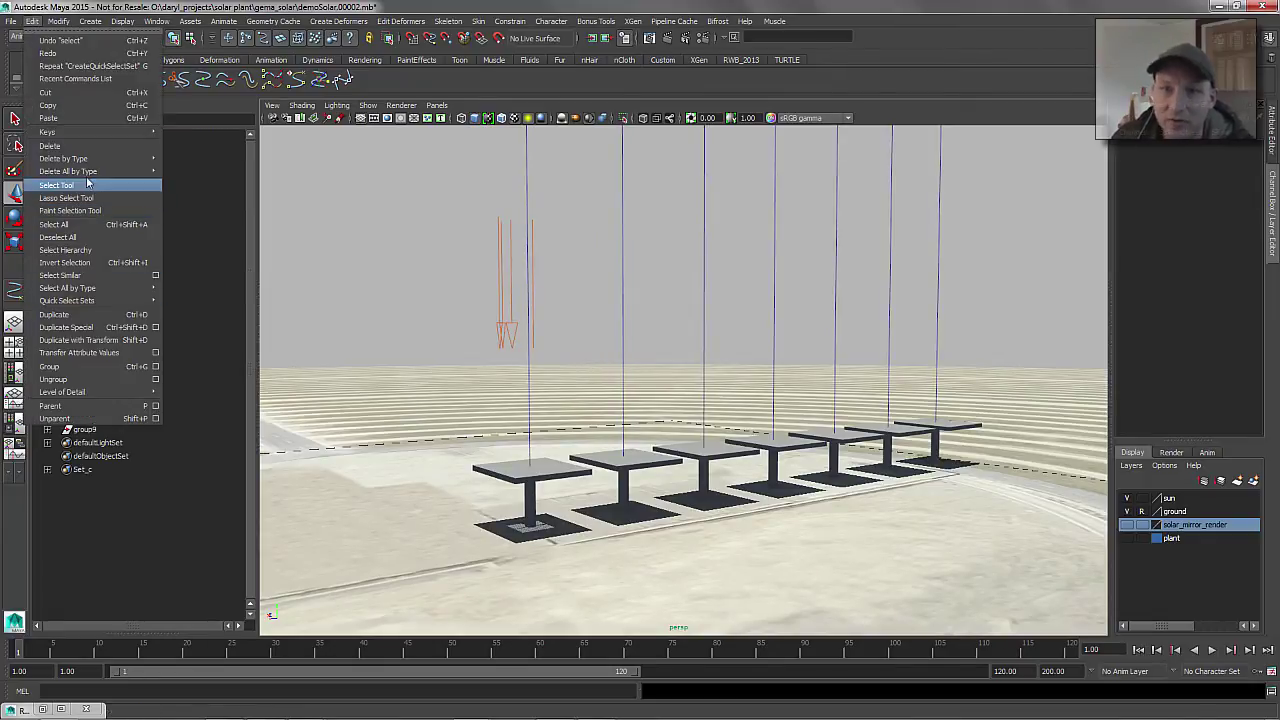
mouse_move(91, 161)
click(495, 278)
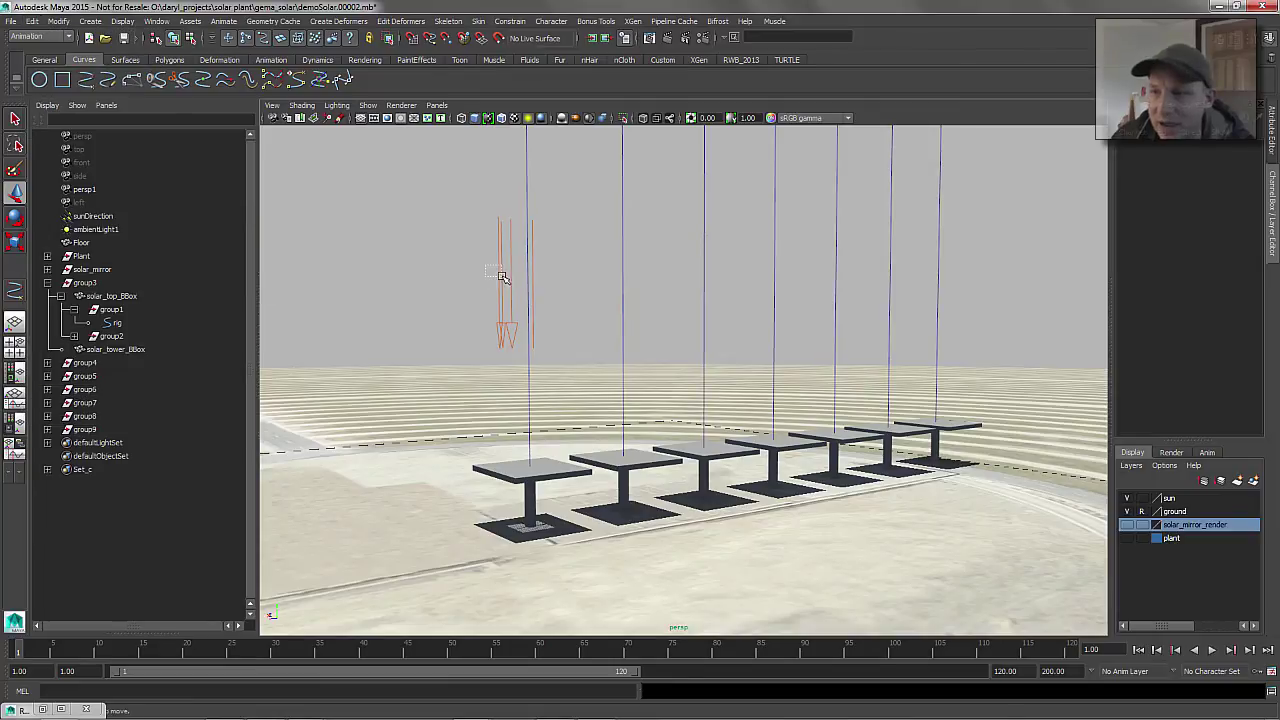
click(500, 280)
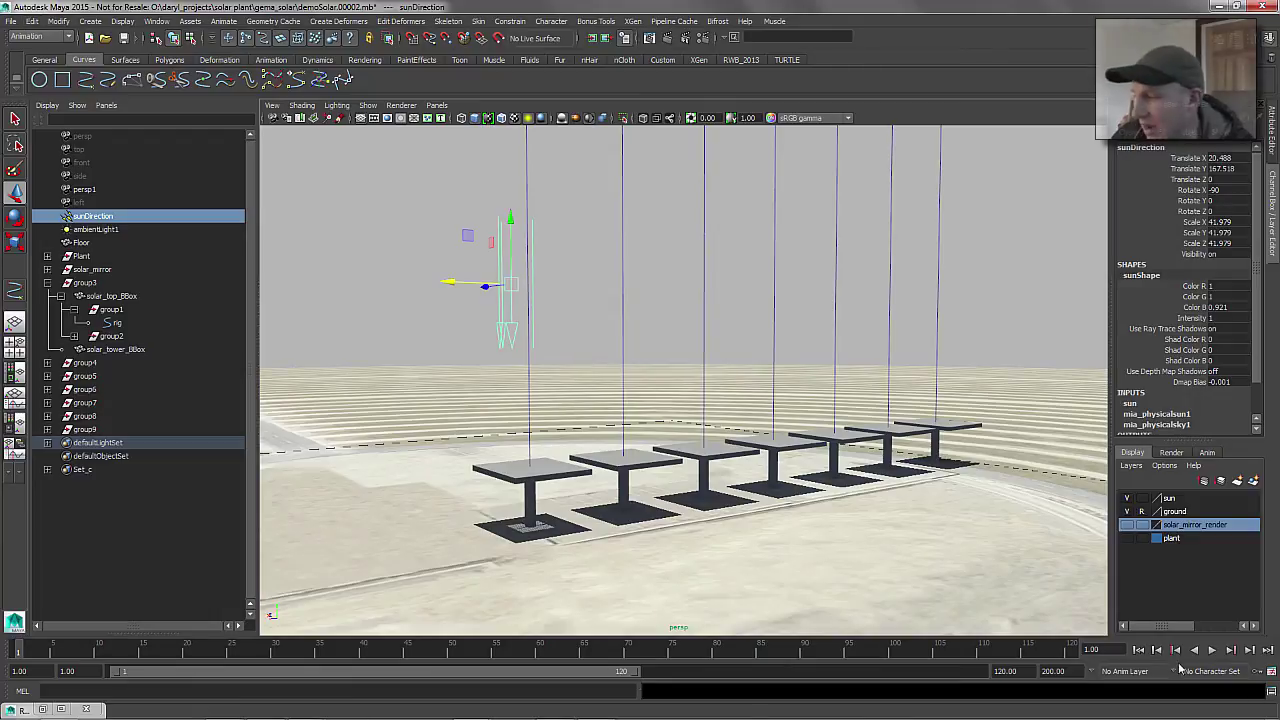
click(32, 21)
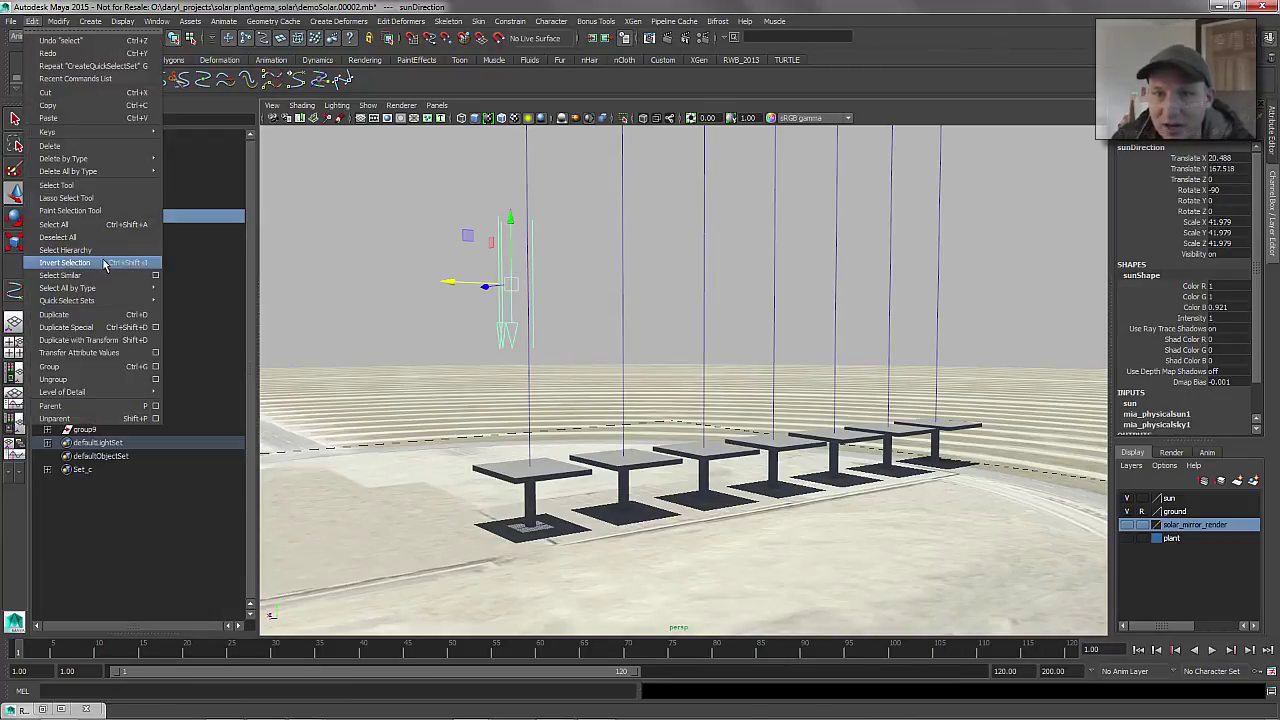
click(188, 302)
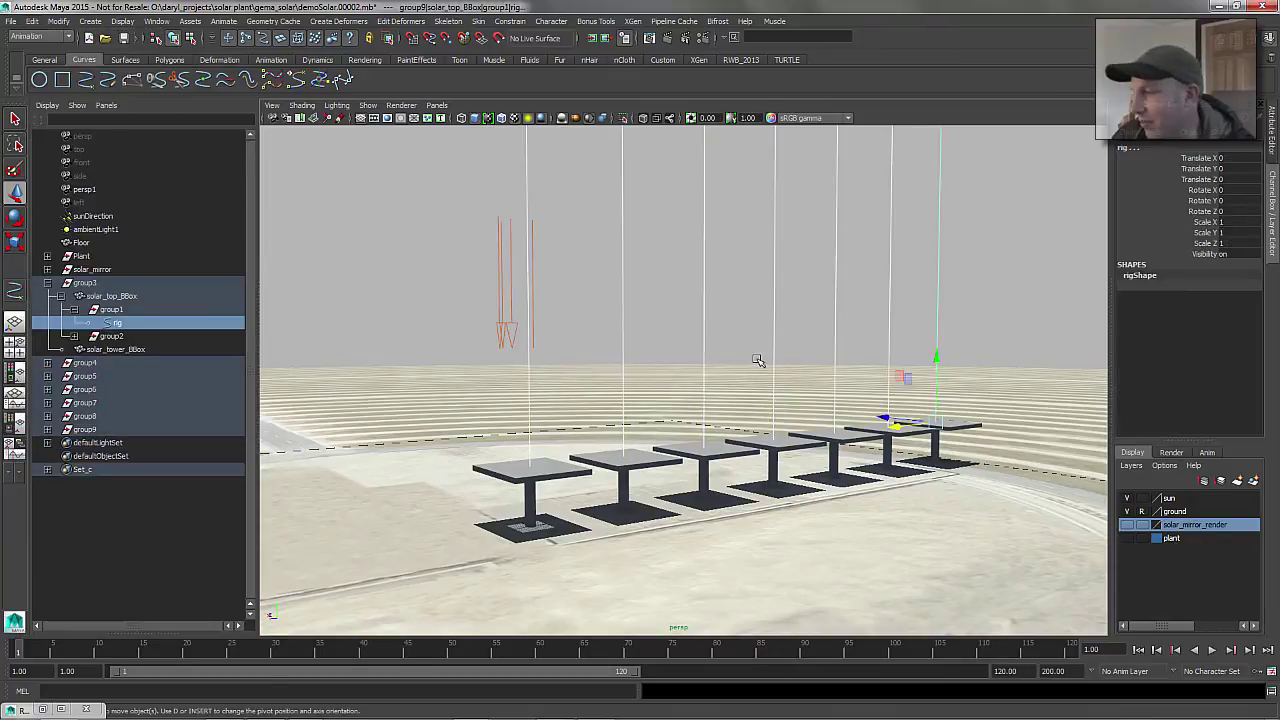
Clear the Script Editor history, recall Set_c again, and copy the echoed command select -r Set_c; into the MEL input
click(1271, 691)
drag(224, 170, 614, 168)
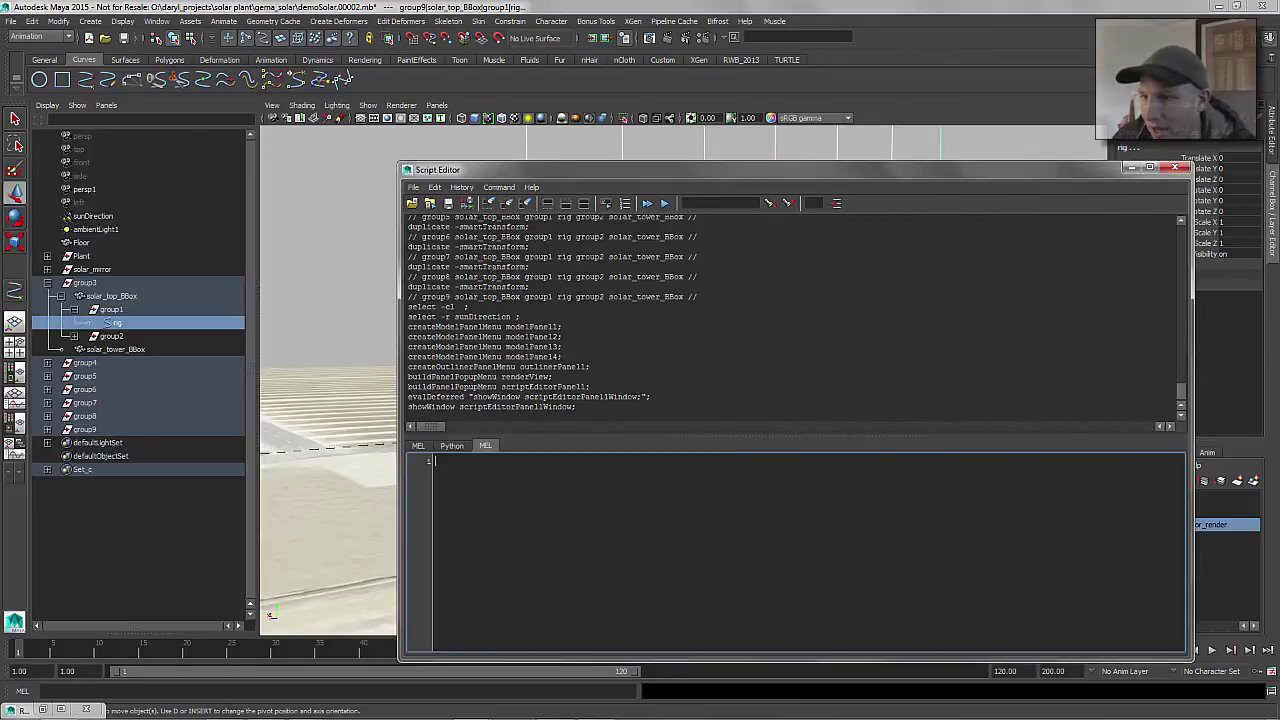
click(489, 203)
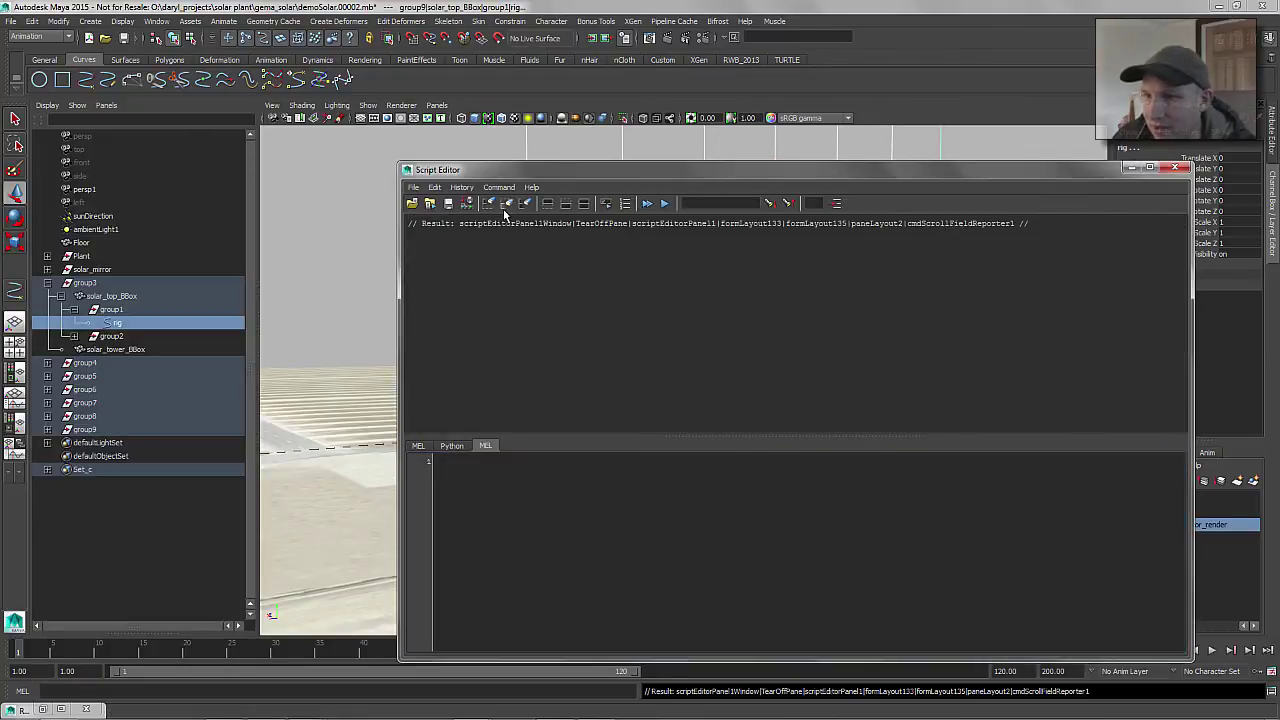
click(29, 23)
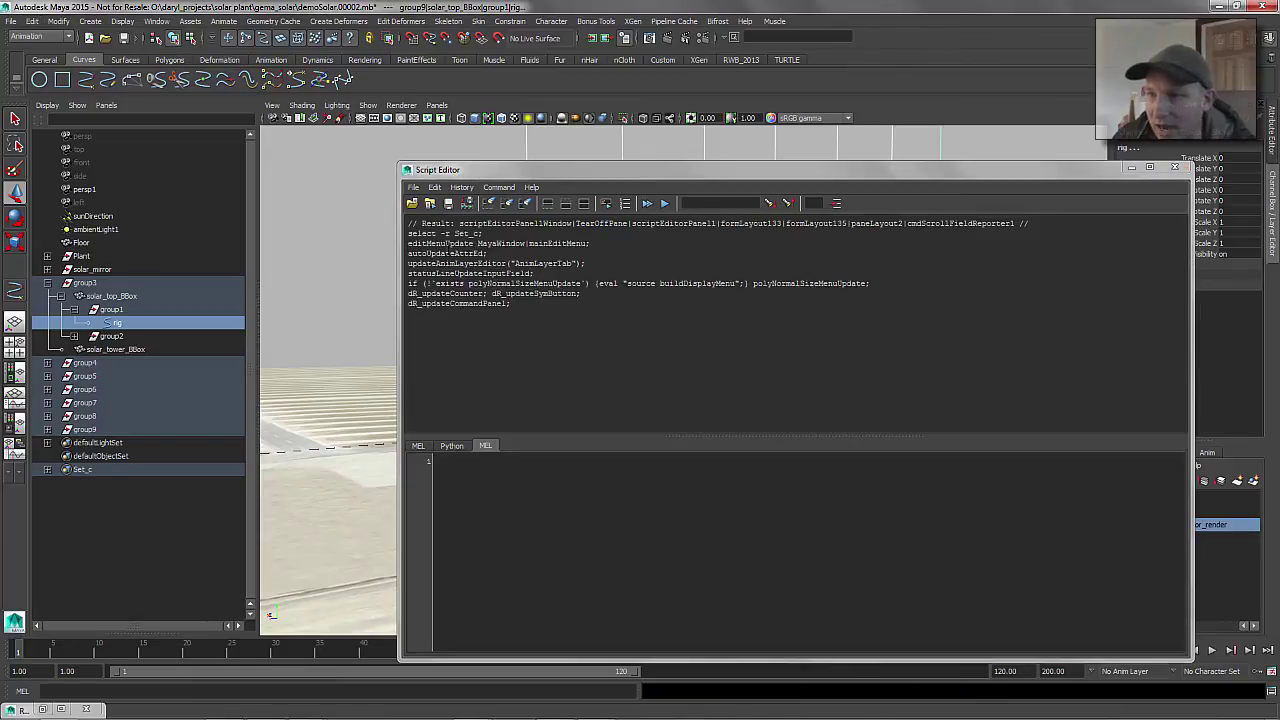
drag(493, 234, 502, 488)
drag(631, 173, 826, 177)
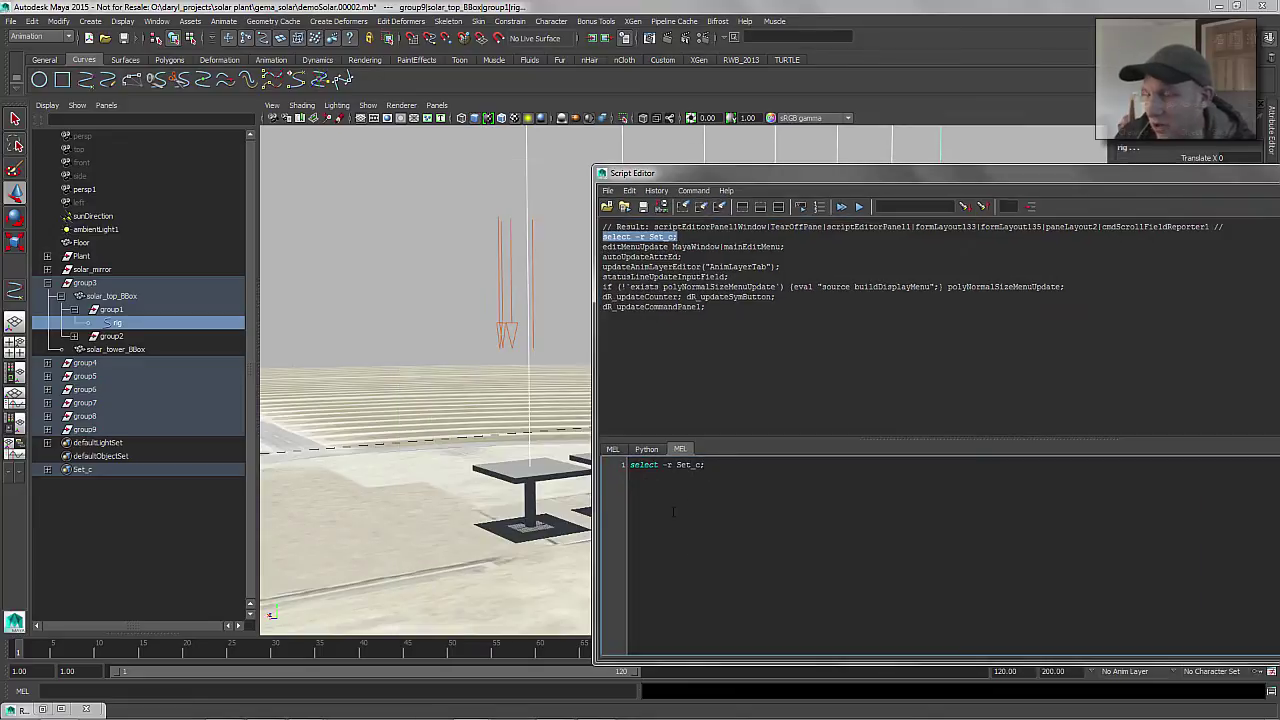
Replace the -r flag in the MEL command with -add, giving select -add Set_c;
alt+middle_drag(519, 324, 491, 326)
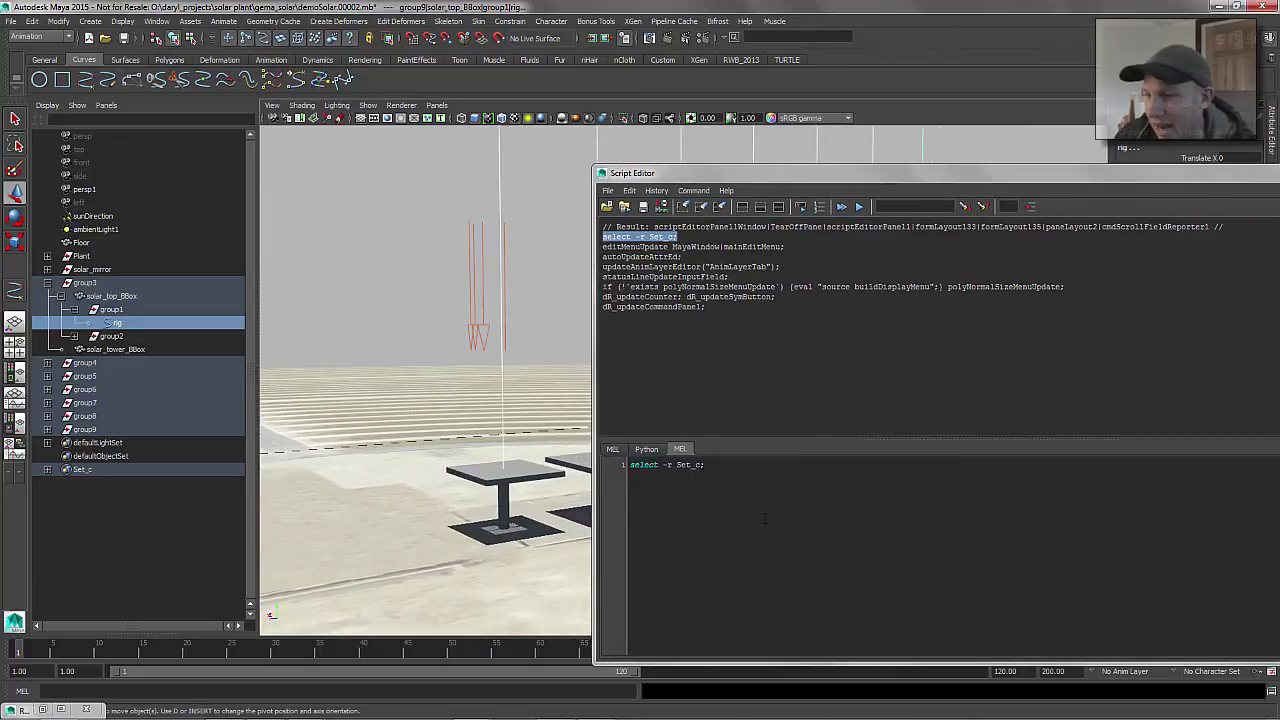
double_click(671, 464)
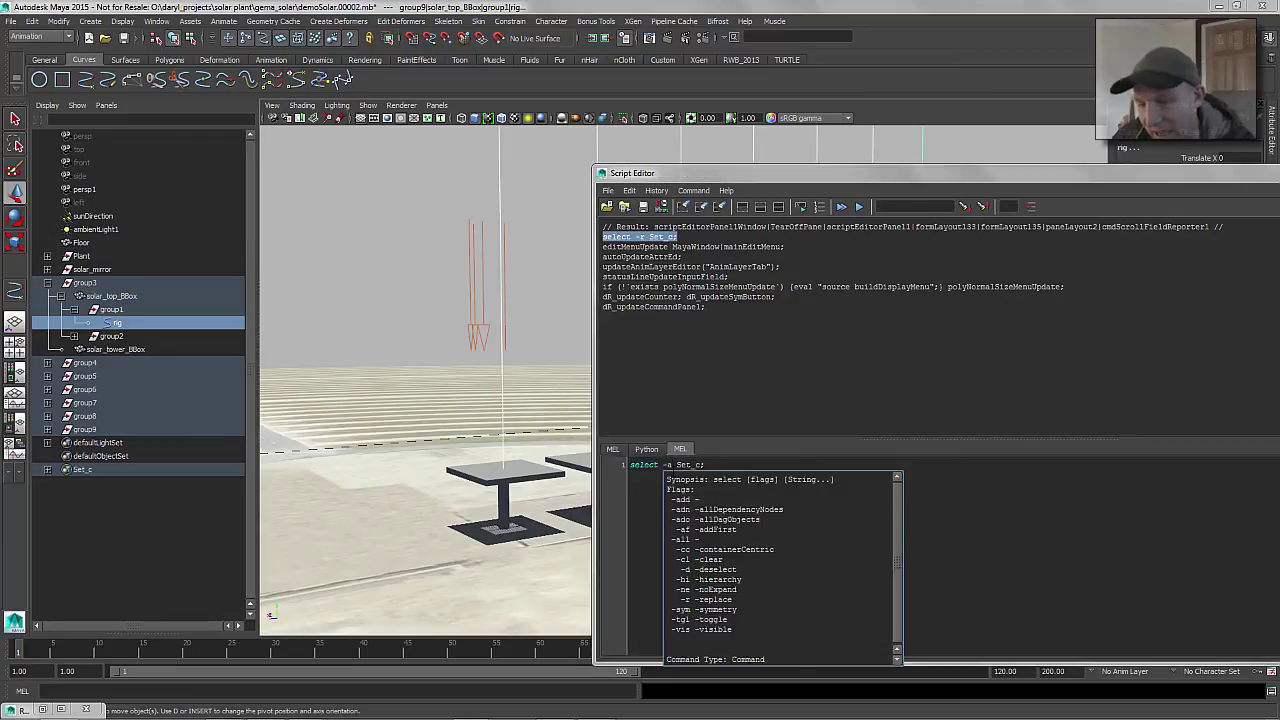
text(add)
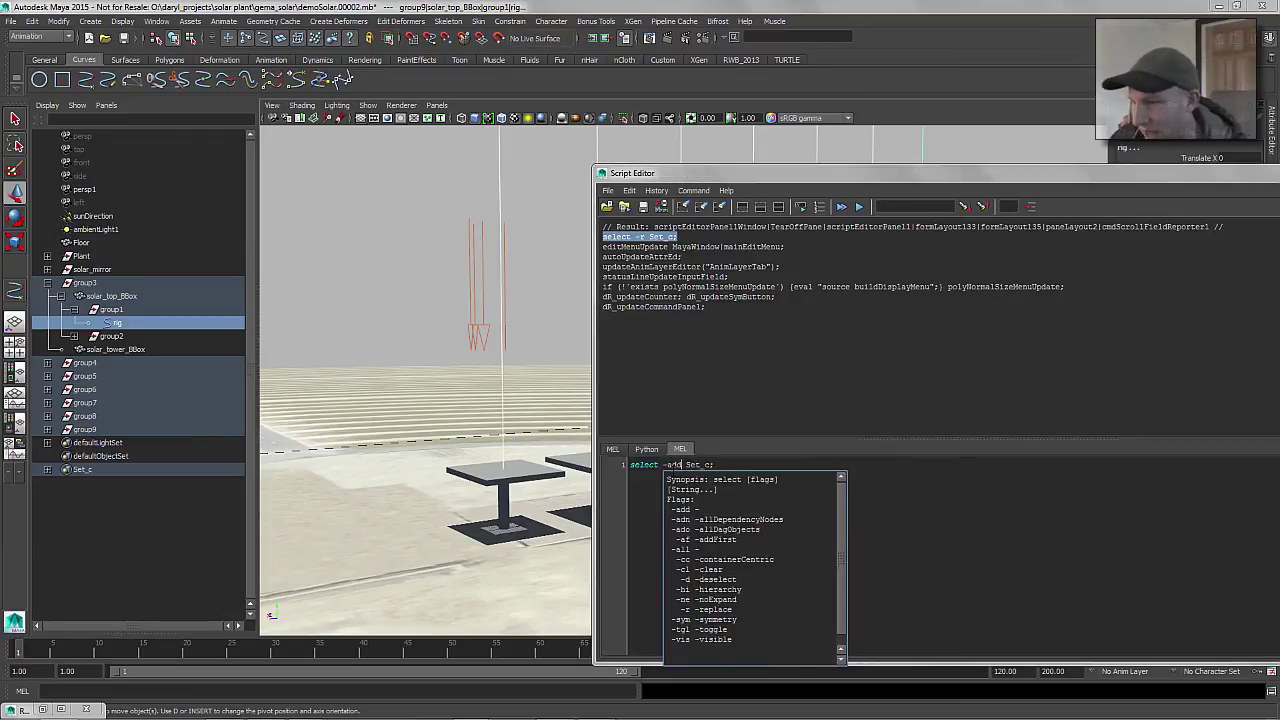
click(1045, 497)
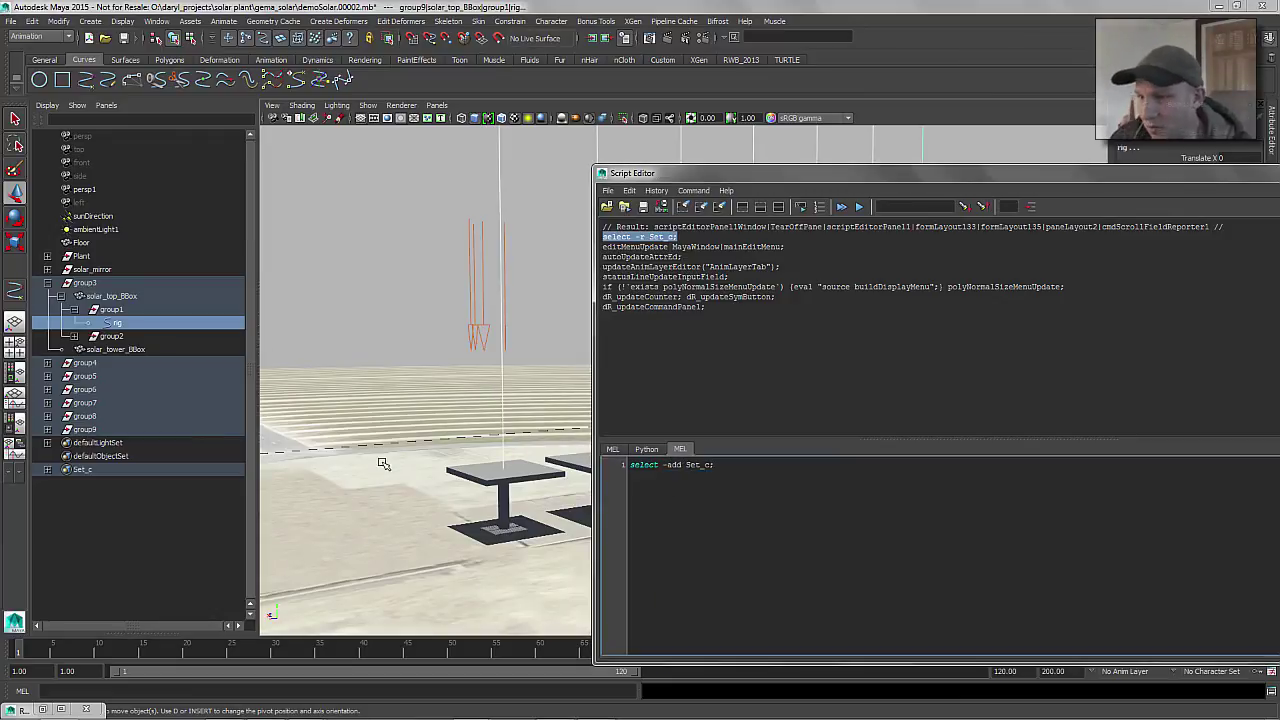
Select only the sunDirection light, copy the select -add Set_c; command, and run it to add the rig curves to the selection
click(338, 240)
click(472, 282)
key(ctrl+a)
key(ctrl+c)
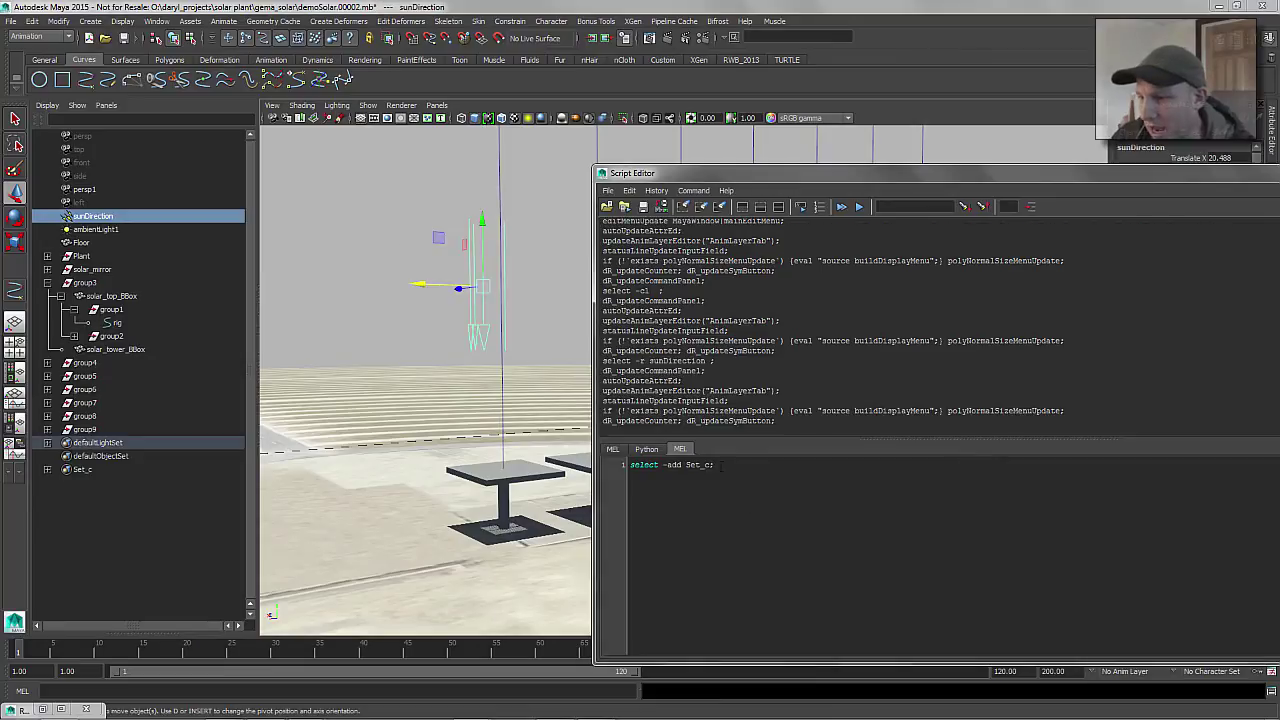
click(740, 469)
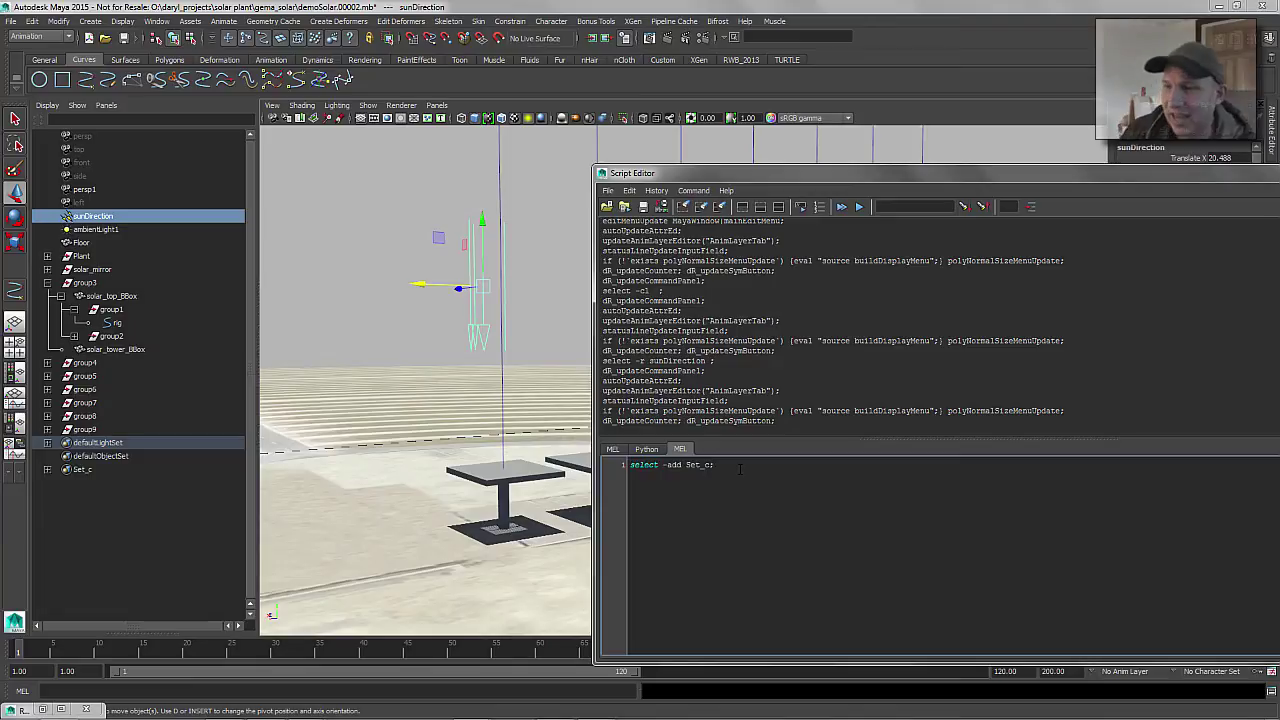
key(ctrl+Return)
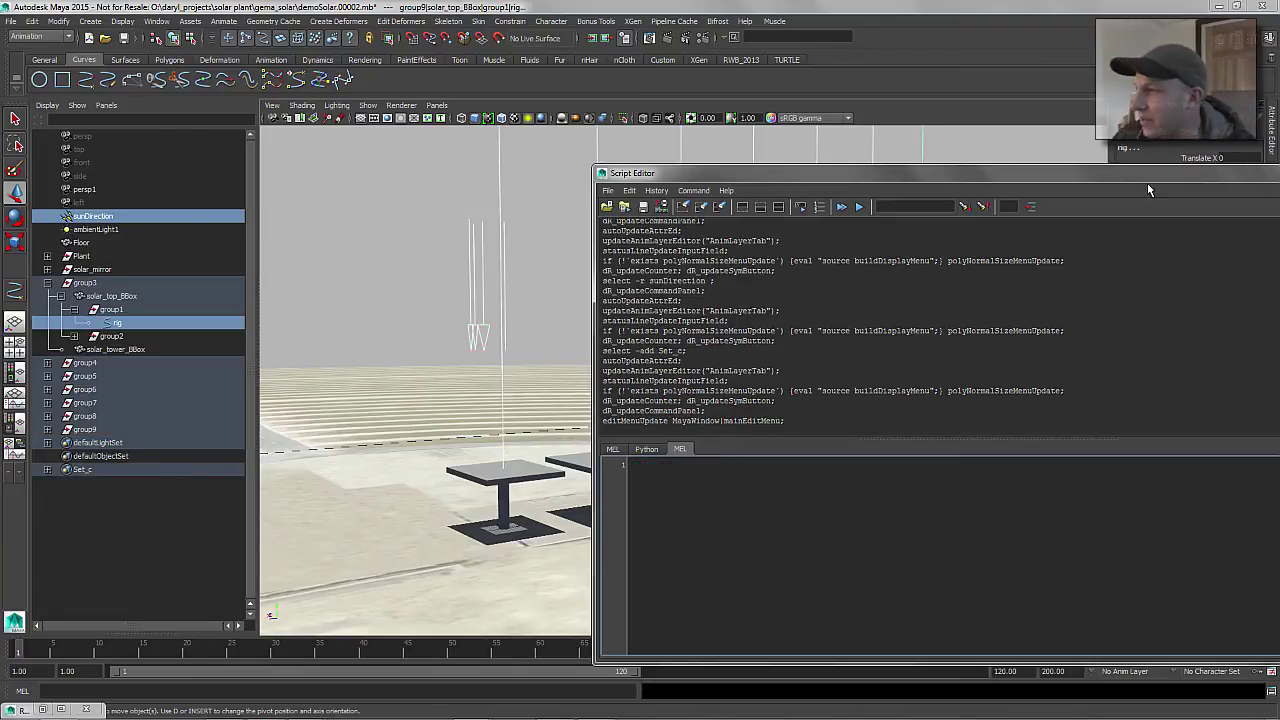
Try an orient constraint on the selected sunDirection light and rig curves, and check the last mirror's curve
drag(1166, 172, 941, 165)
click(1102, 164)
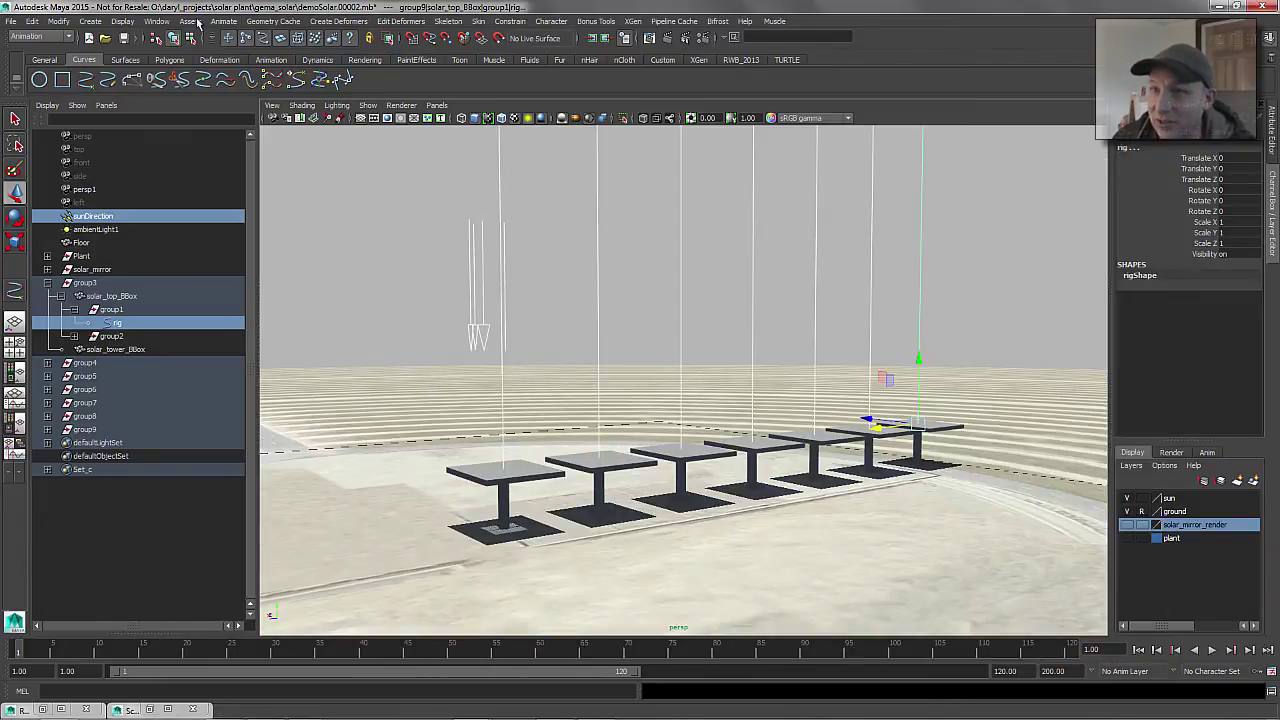
click(509, 21)
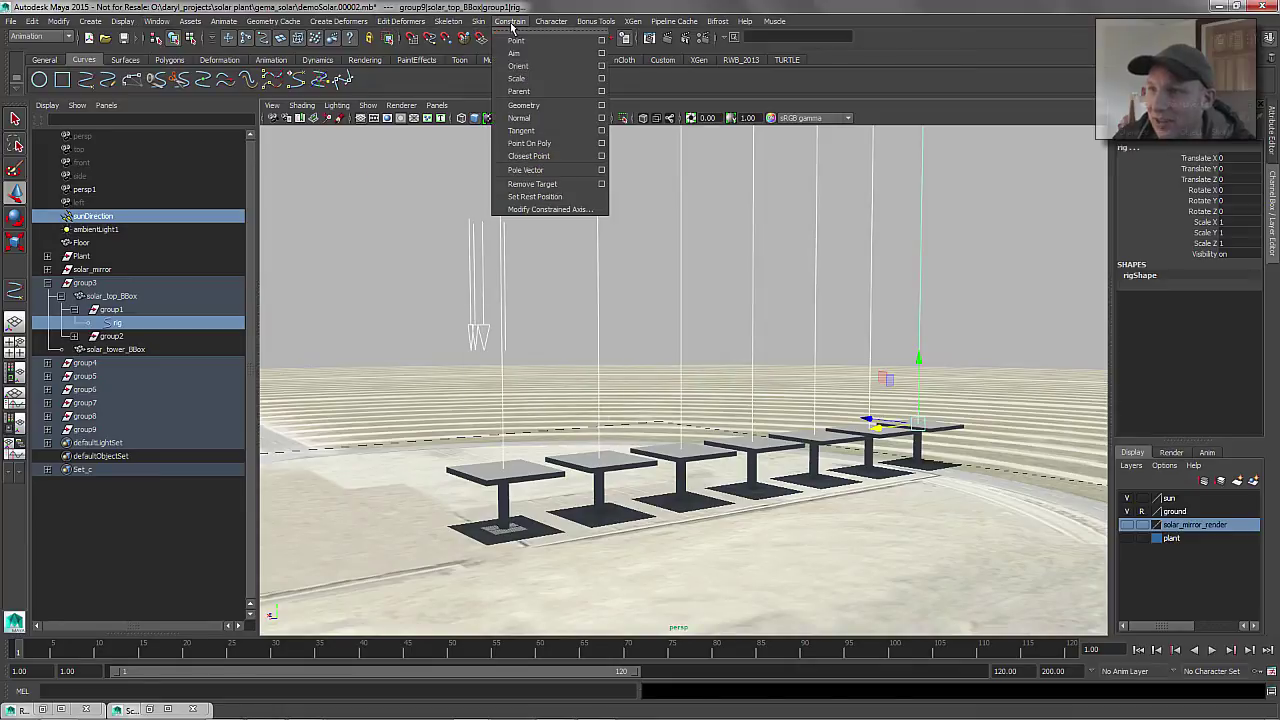
click(561, 68)
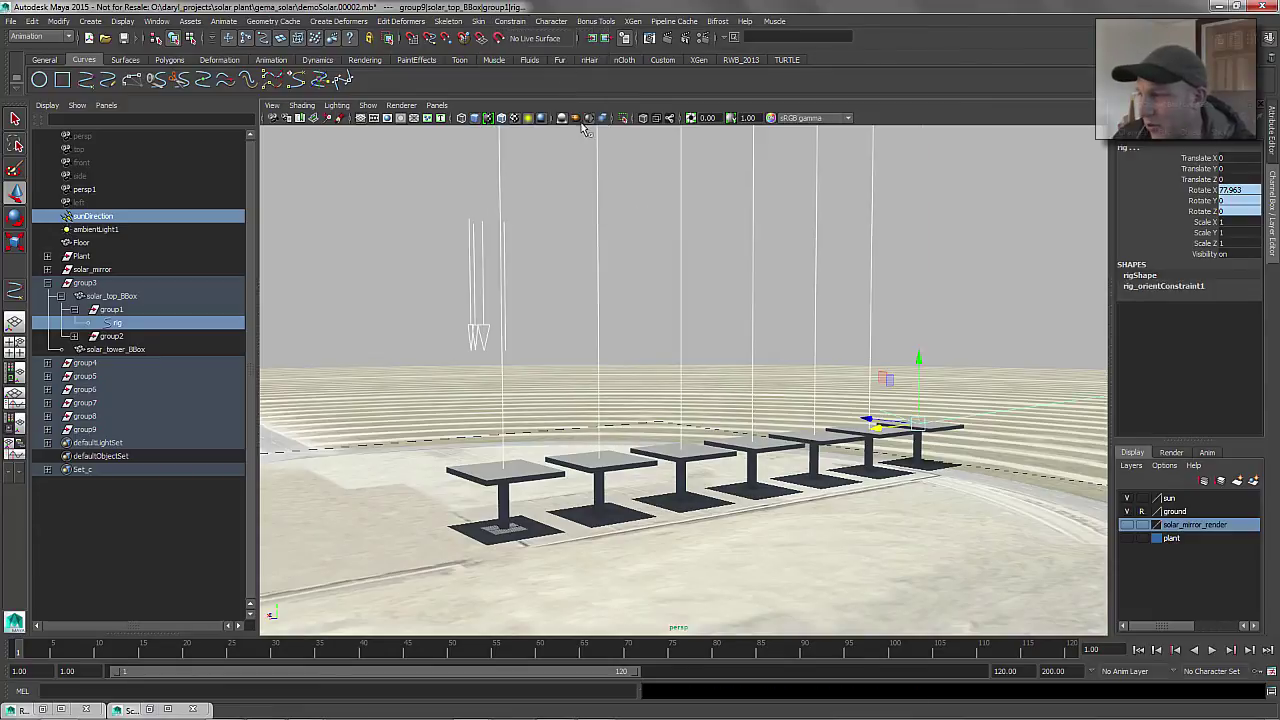
click(920, 262)
alt+drag(934, 266, 800, 360)
click(812, 362)
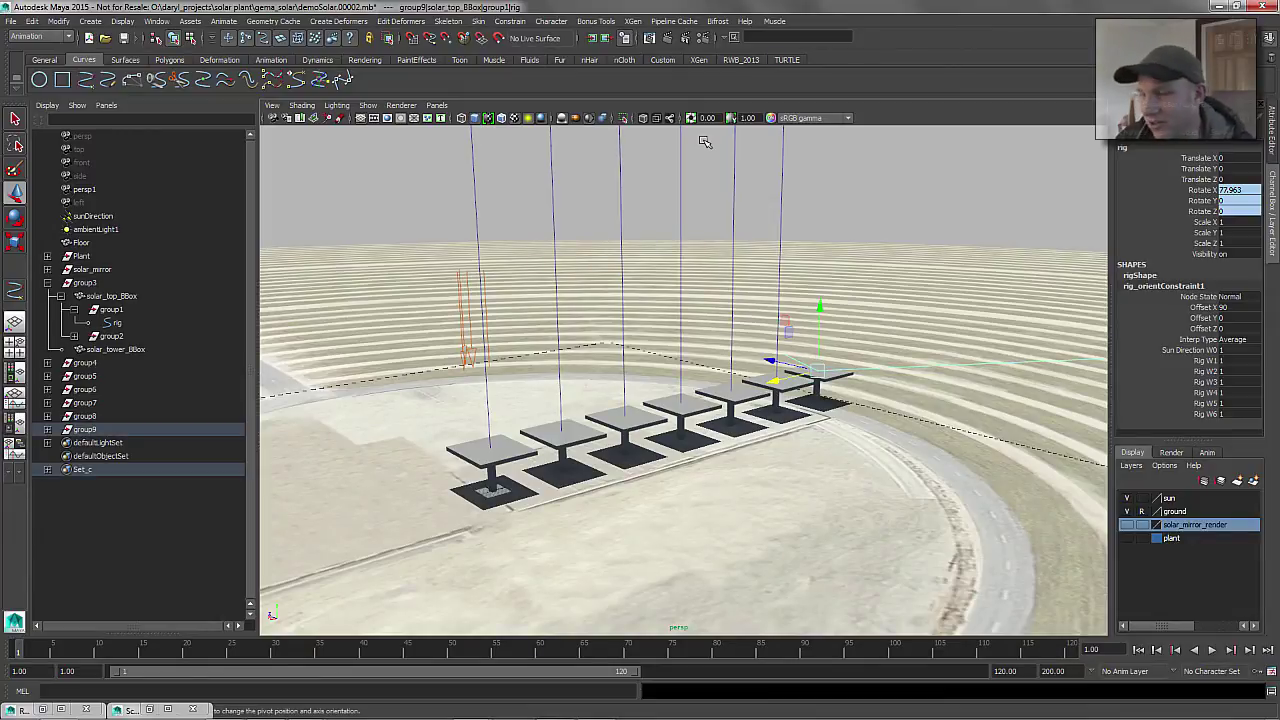
Undo the orient constraint and the added Set_c selection, and deselect the sunDirection light
key(ctrl+z)
key(ctrl+z)
key(ctrl+z)
key(ctrl+z)
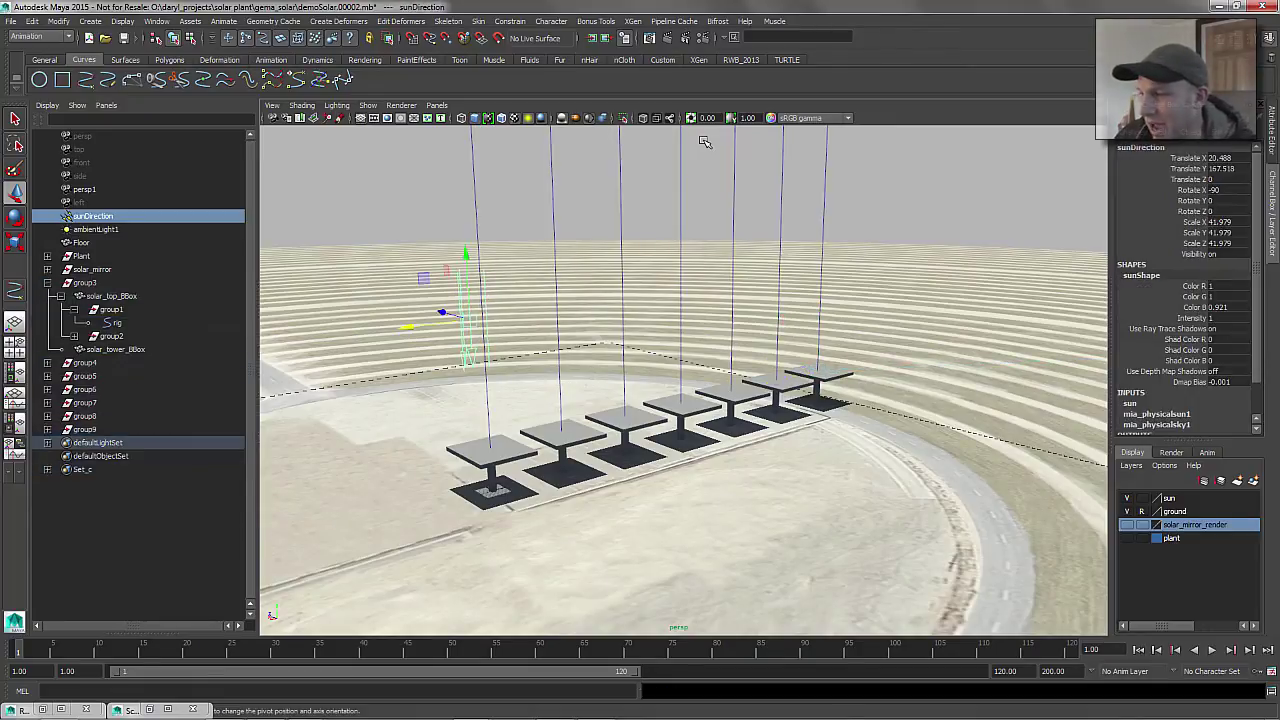
click(613, 196)
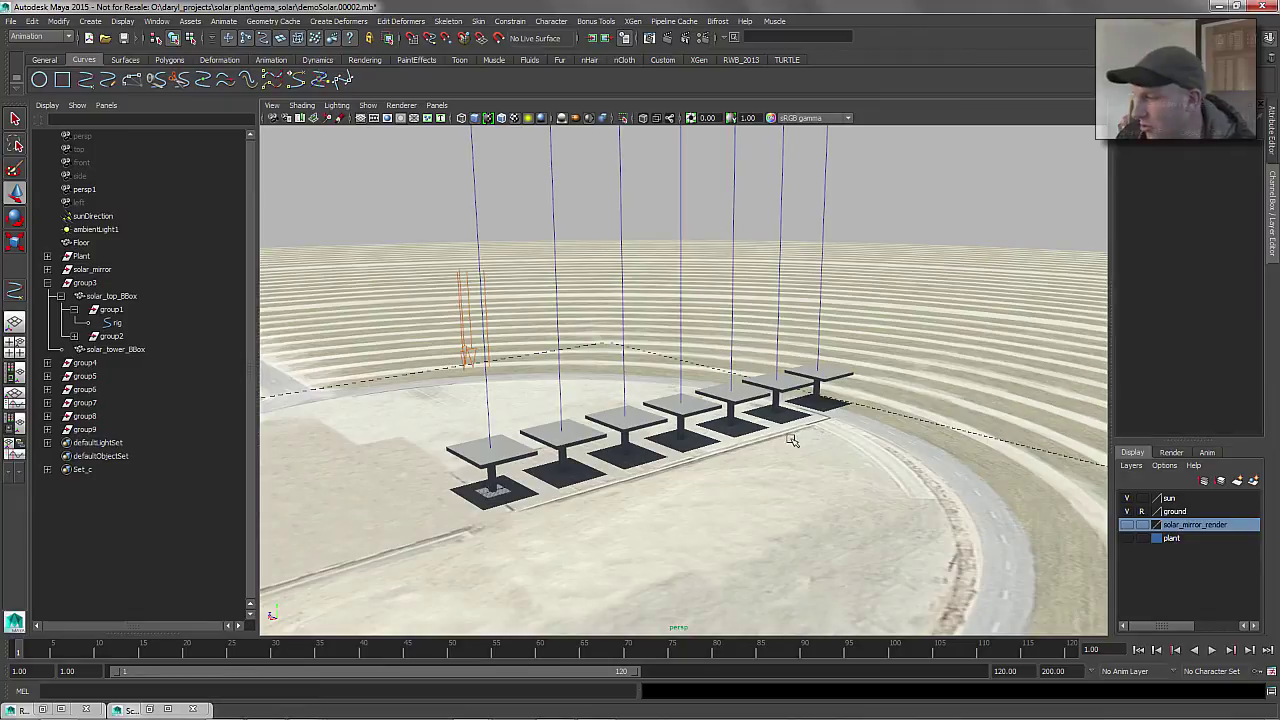
alt+drag(446, 359, 439, 345)
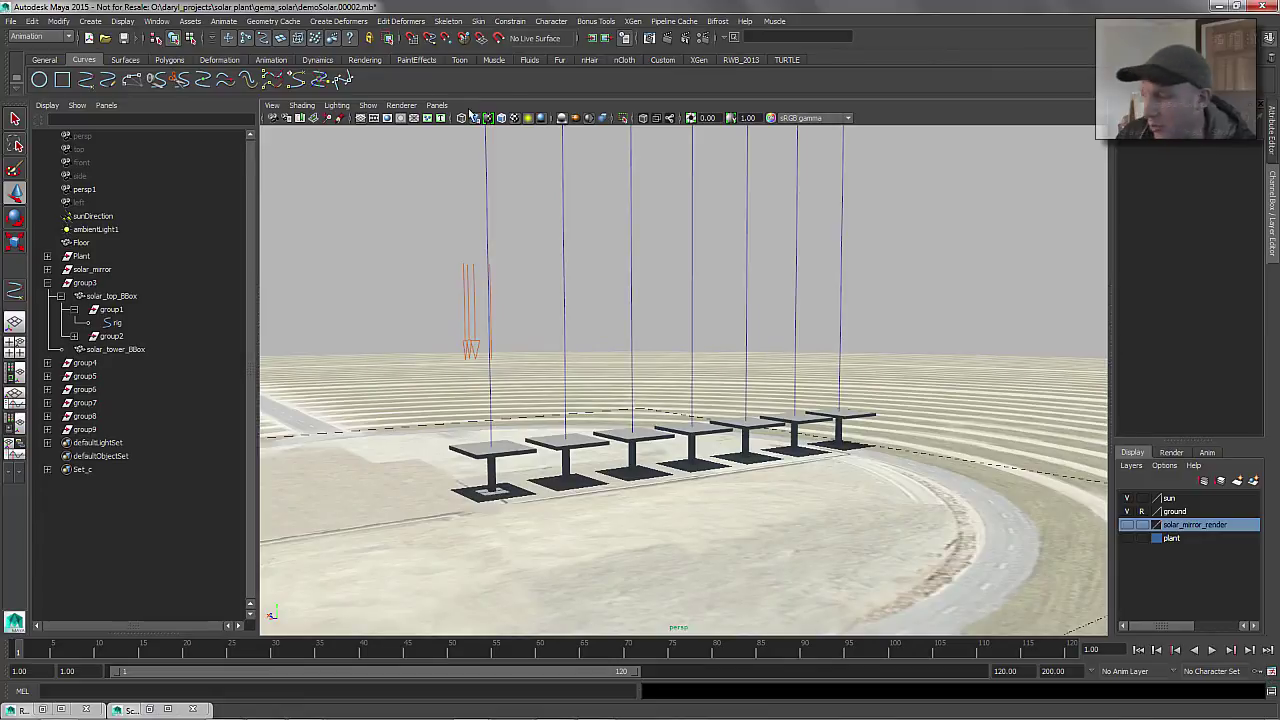
Select the sunDirection light and run the MEL command select -add Set_c; to add the rig curves to the selection
click(467, 311)
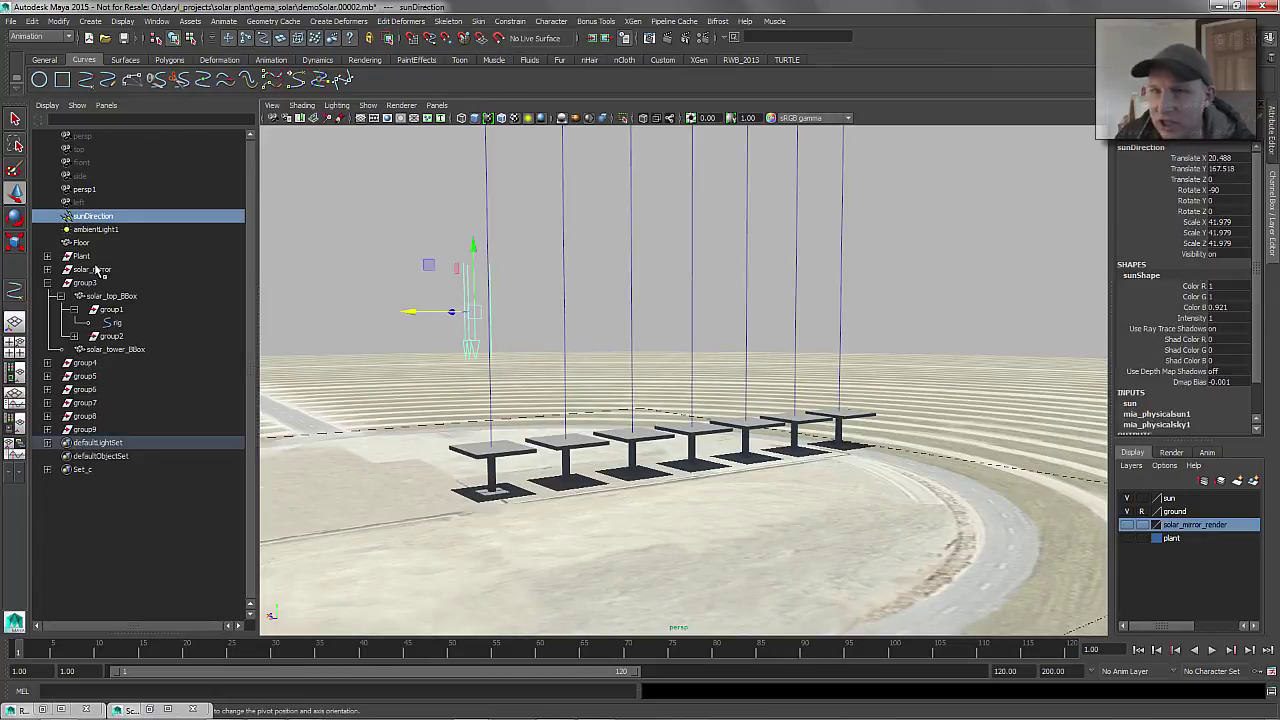
click(1270, 690)
key(ctrl+v)
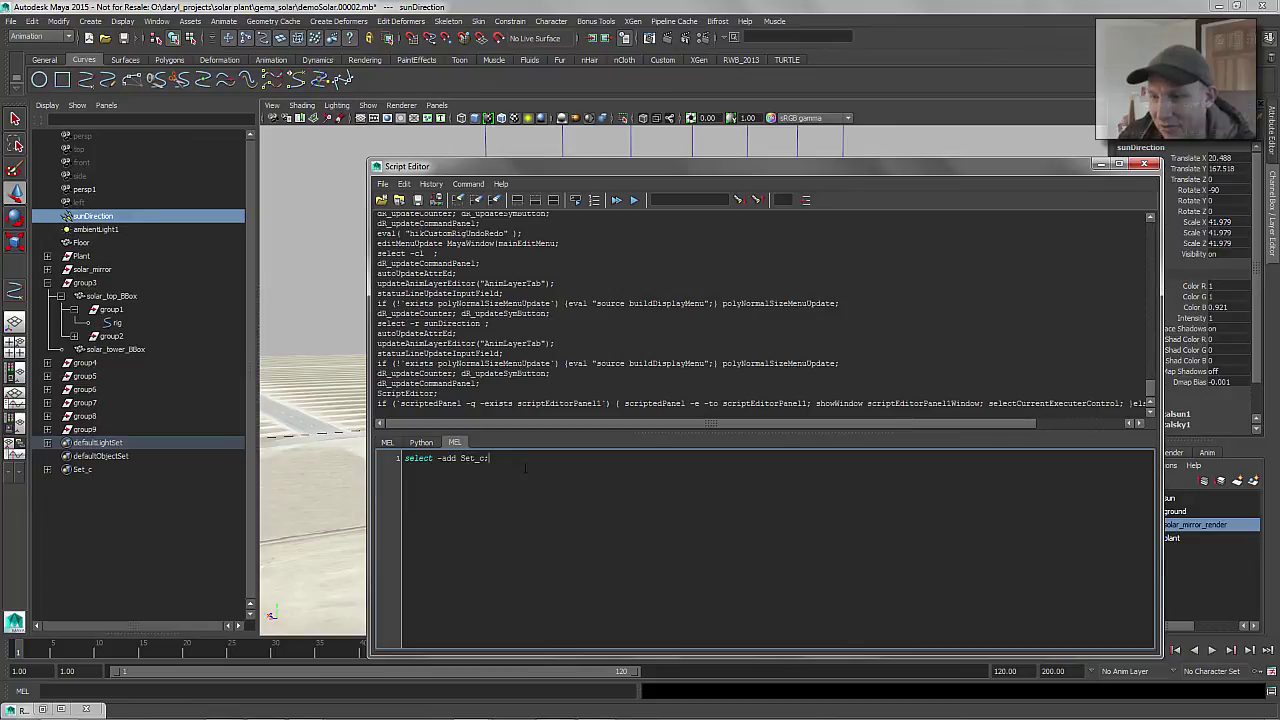
key(ctrl+Return)
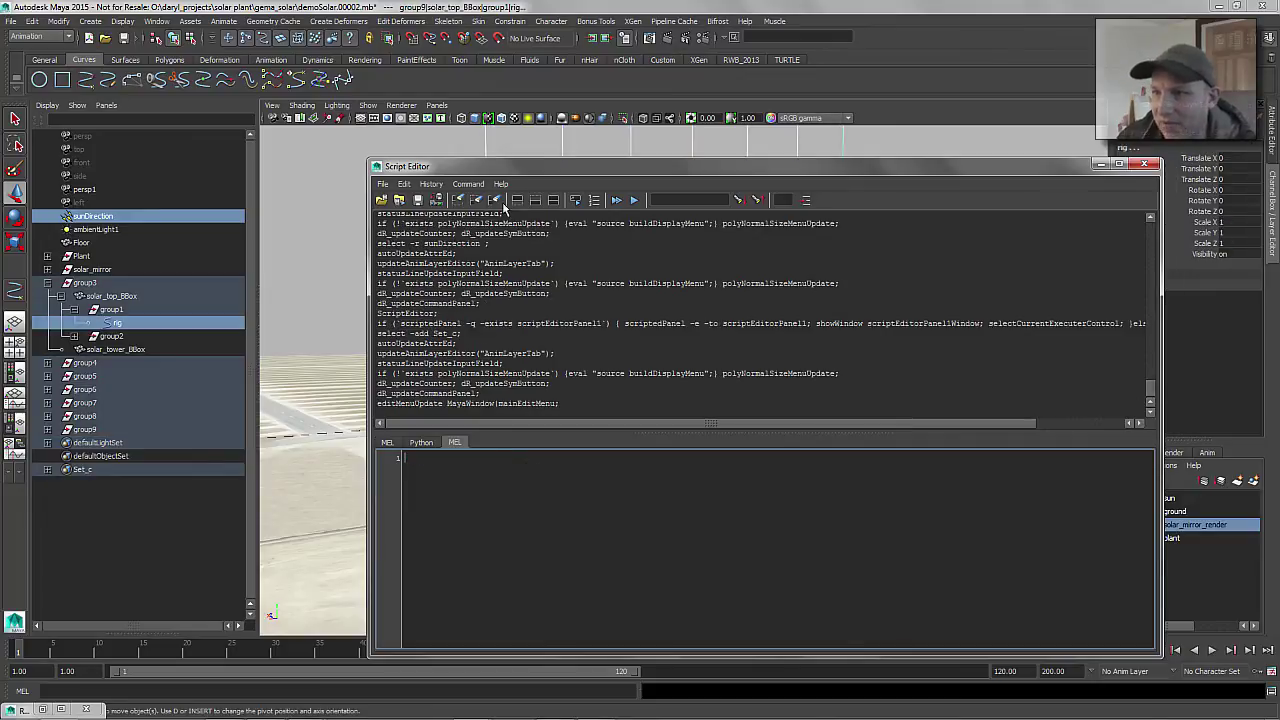
drag(508, 168, 928, 247)
alt+middle_drag(474, 284, 462, 280)
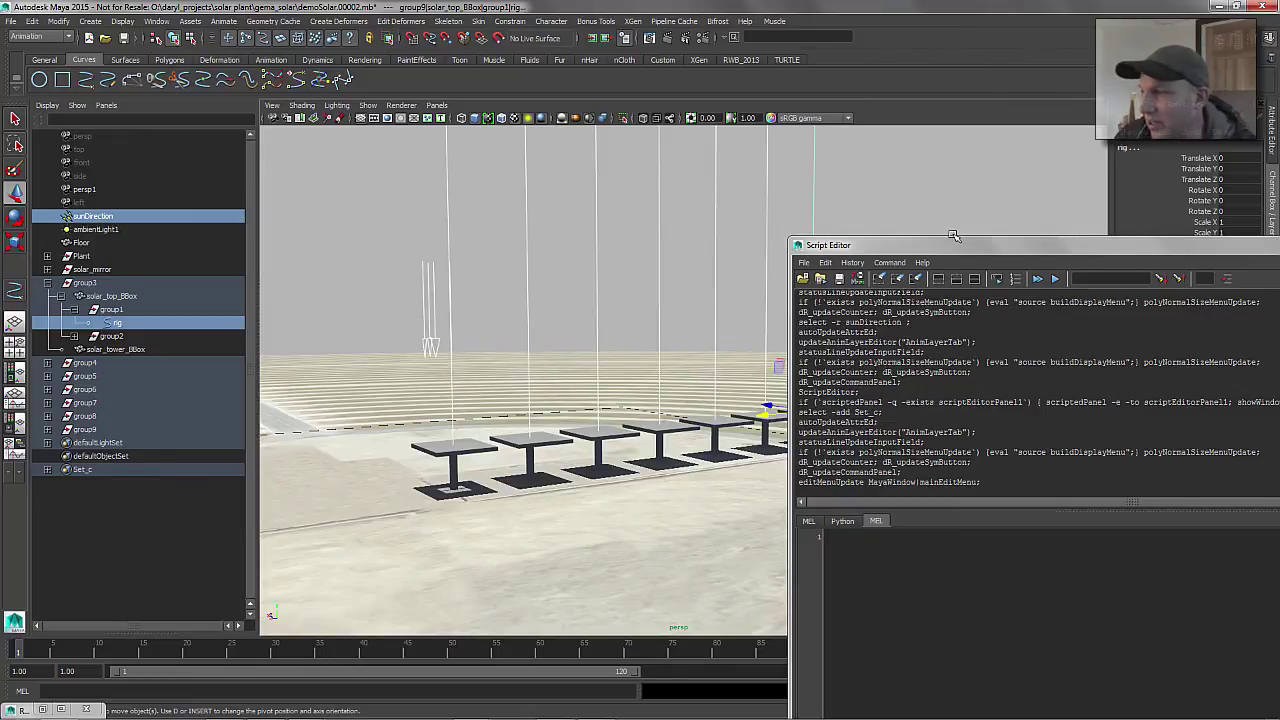
drag(937, 240, 651, 188)
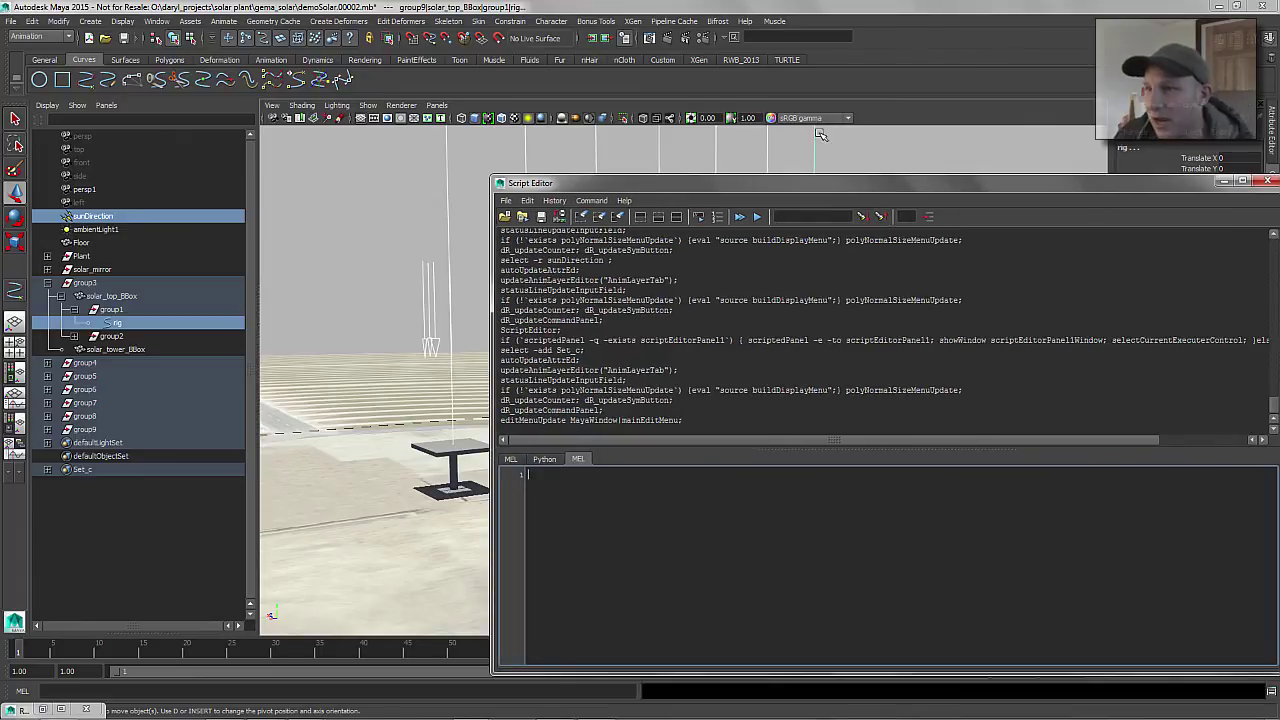
Write a MEL loop over the selection that applies orientConstraint -offset 90 0 0 -weight 1 from $sel[0] to every other selected object
click(271, 60)
click(172, 60)
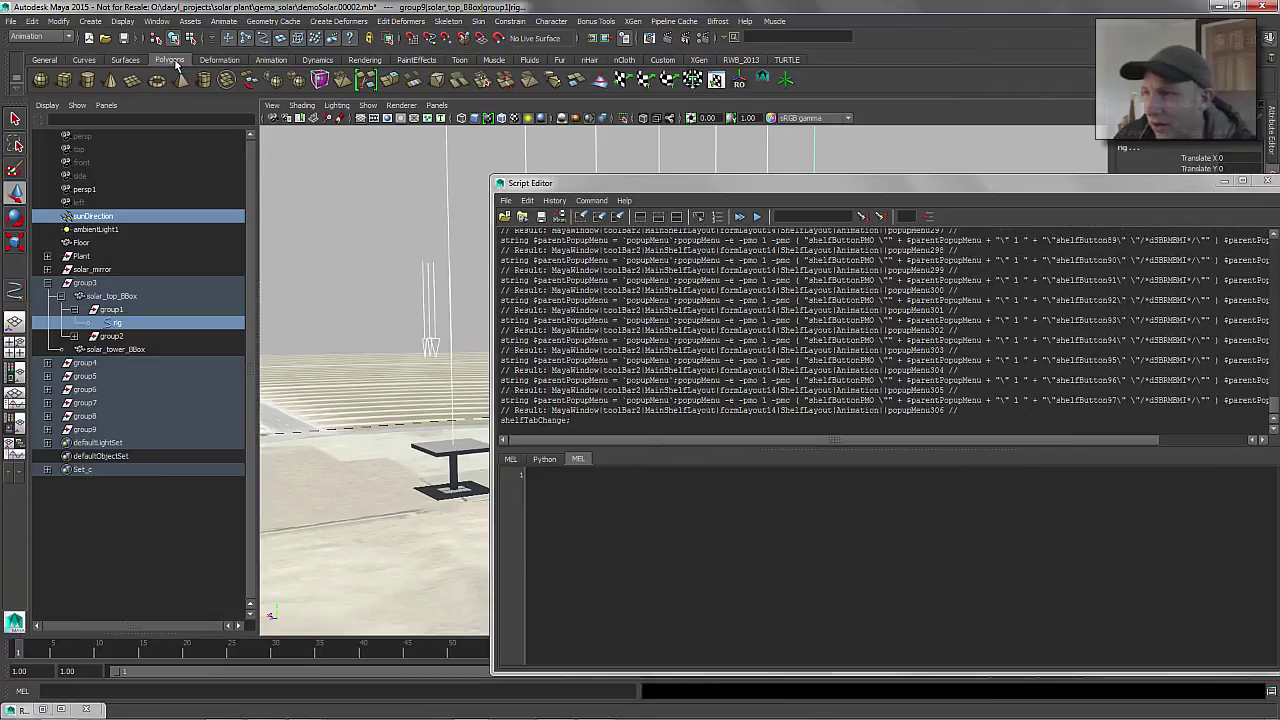
click(628, 597)
text($sel = `ls -sl -fl`; for ( $each in $sel ) { if($each != $sel[0]){ orientConstraint -offset 90 0 0 -weight 1 $sel[0] $each; } })
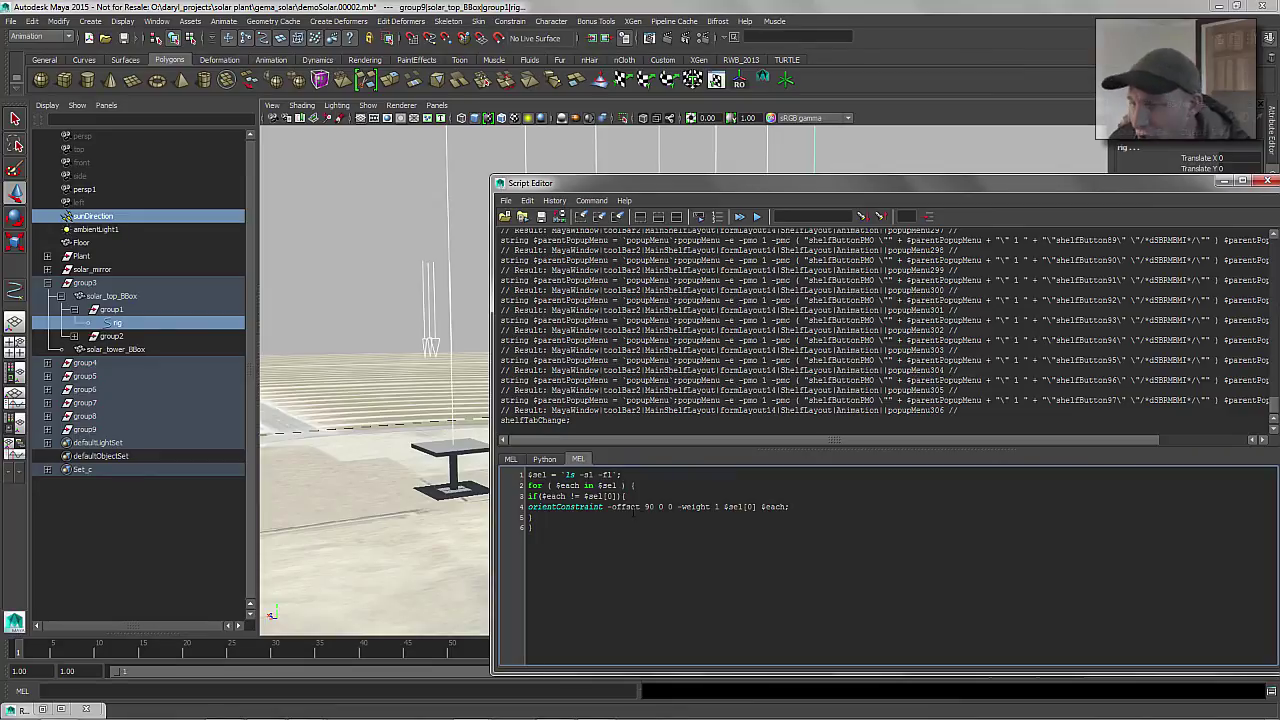
Review the orientConstraint line and its flags, and run the script on the selected sunDirection light and rig curves
drag(604, 507, 528, 507)
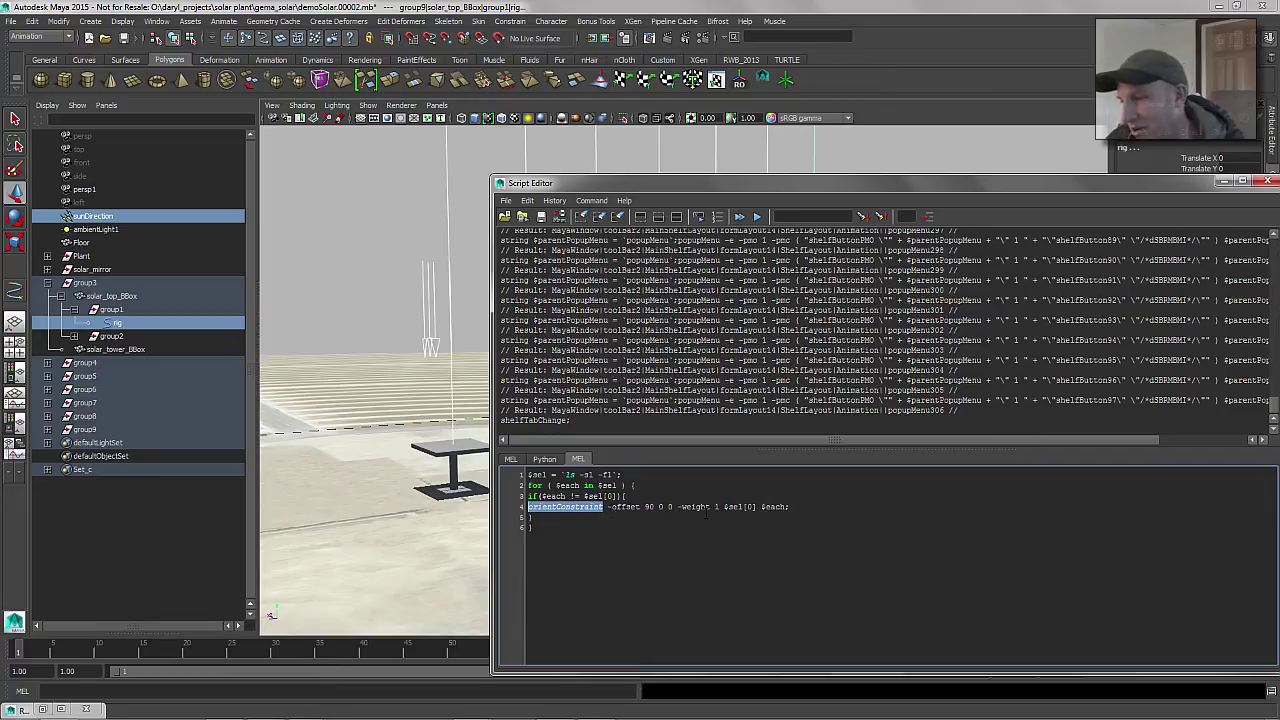
drag(718, 506, 608, 507)
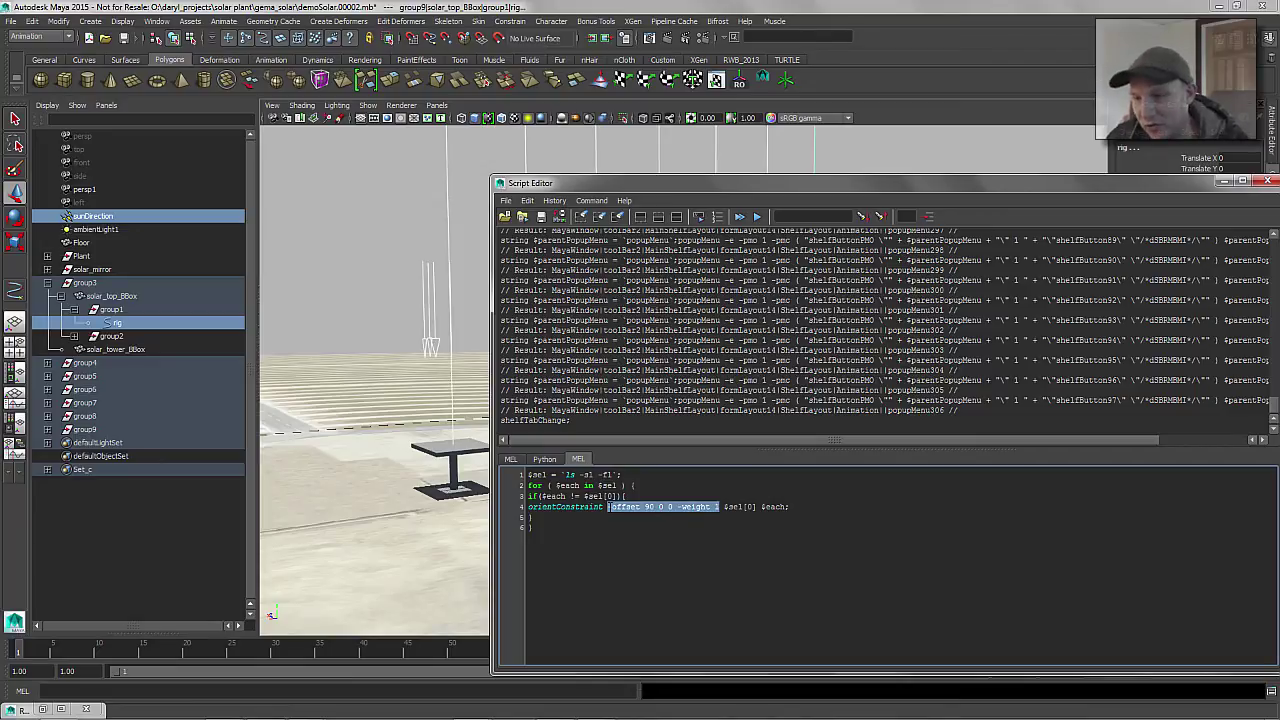
double_click(566, 506)
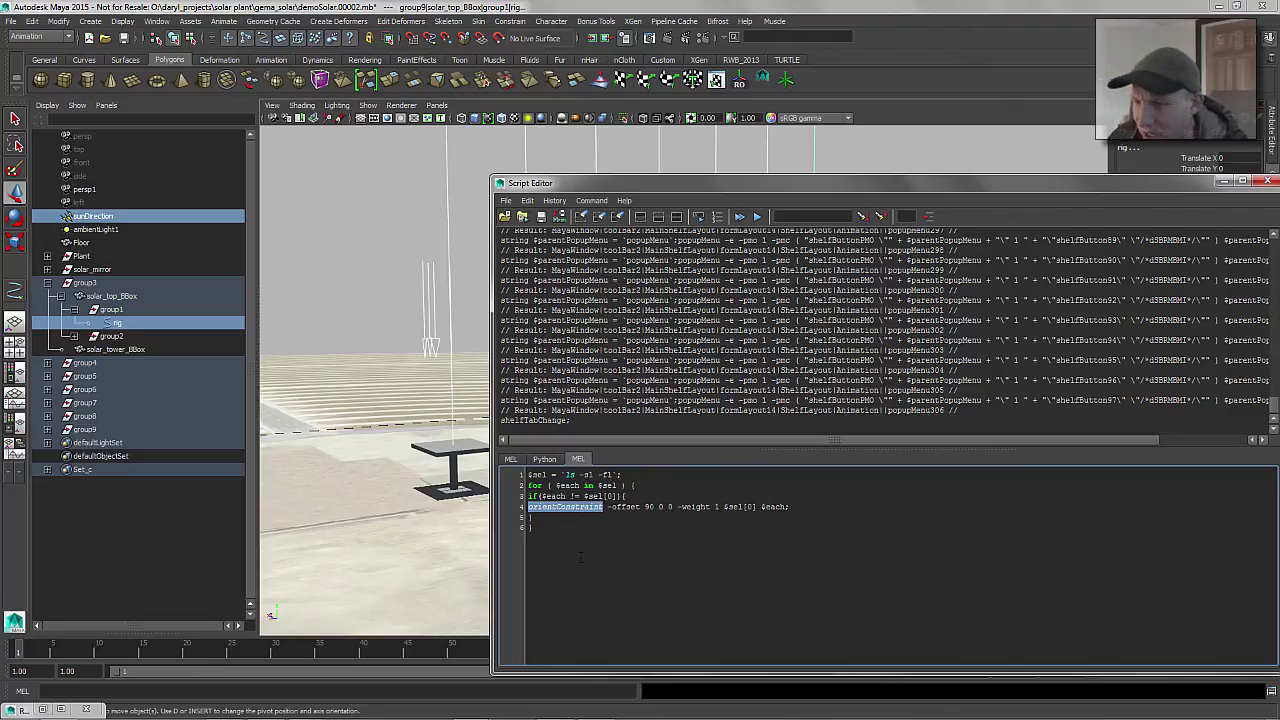
click(560, 528)
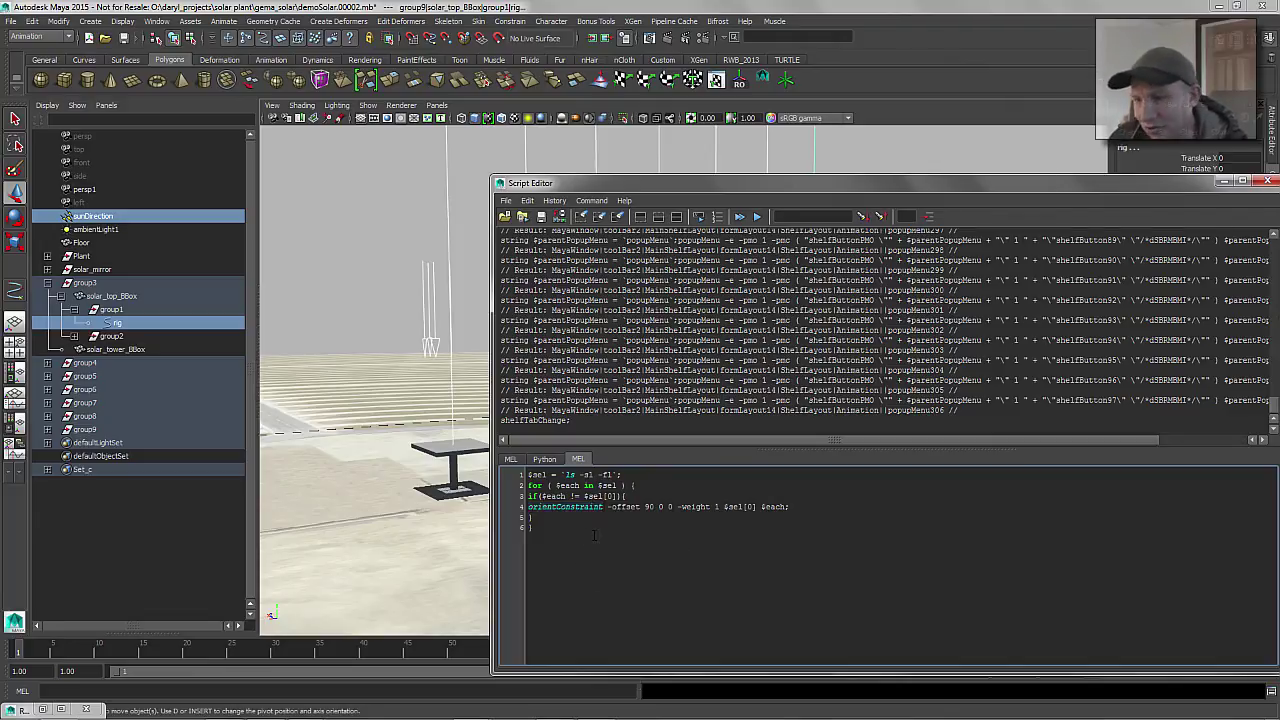
key(KP_Enter)
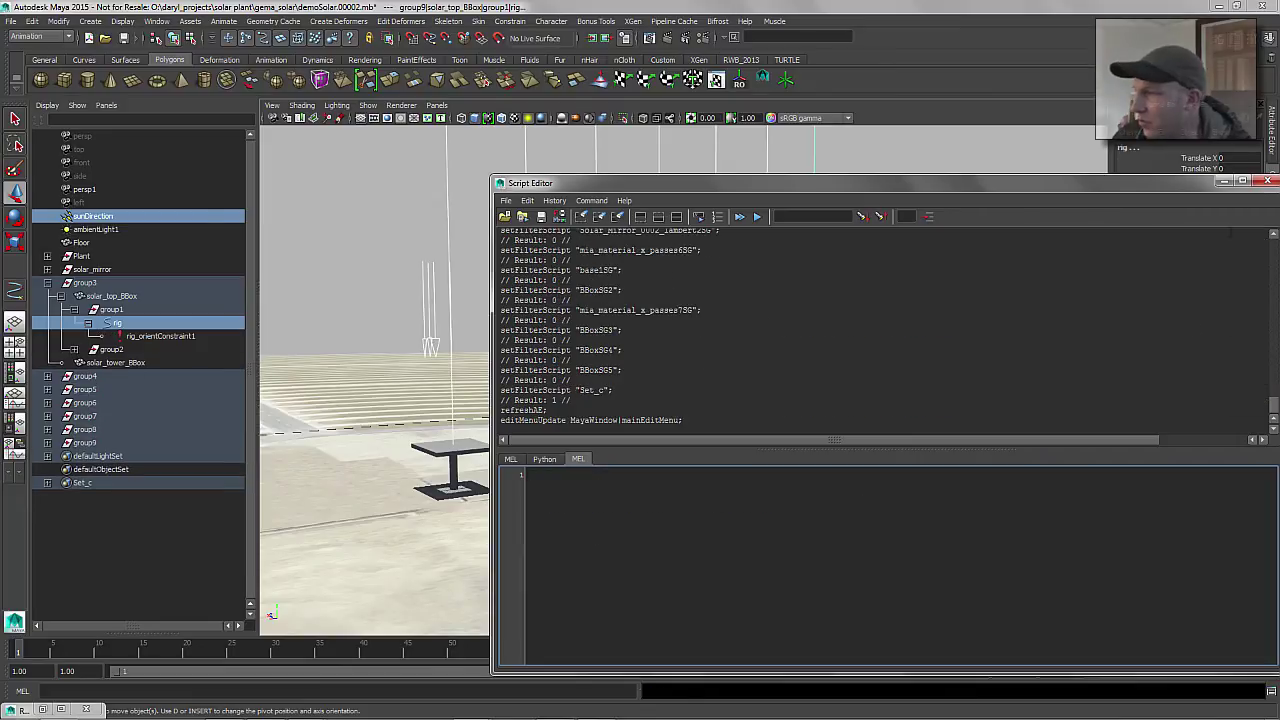
Put the Script Editor away and expand group4 down to its rig curve to check for an orient constraint
click(1226, 182)
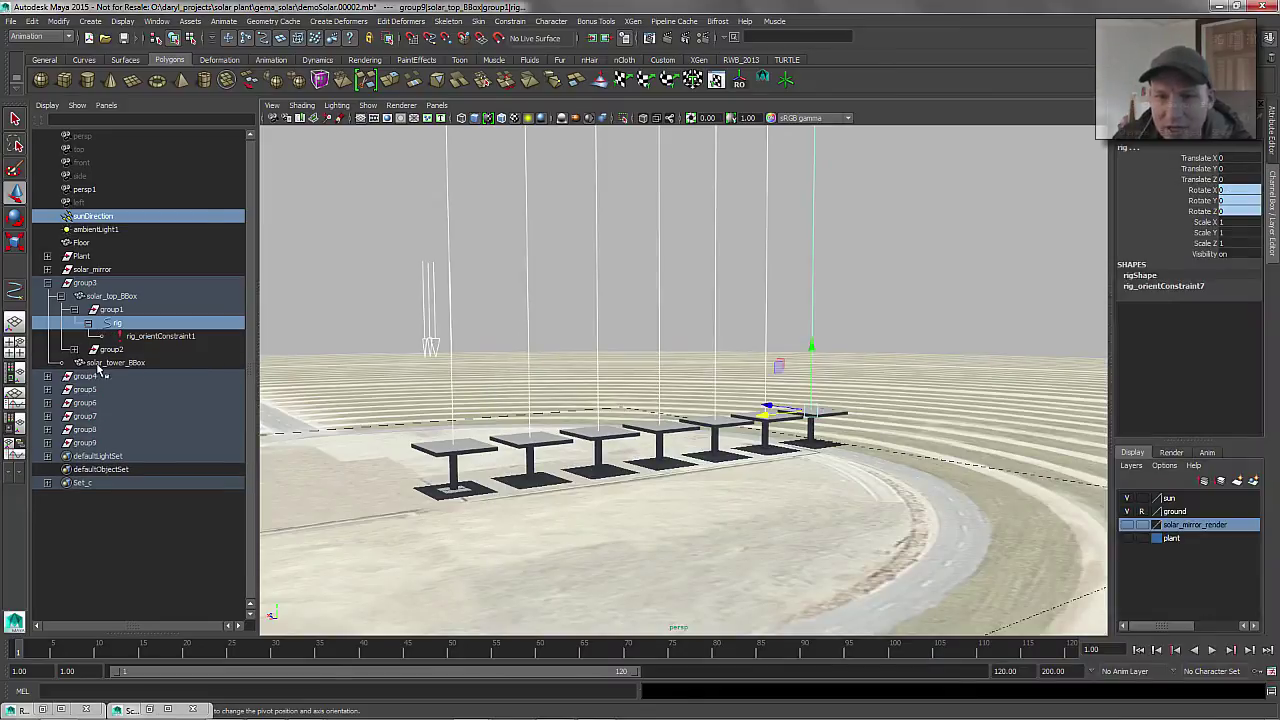
click(47, 377)
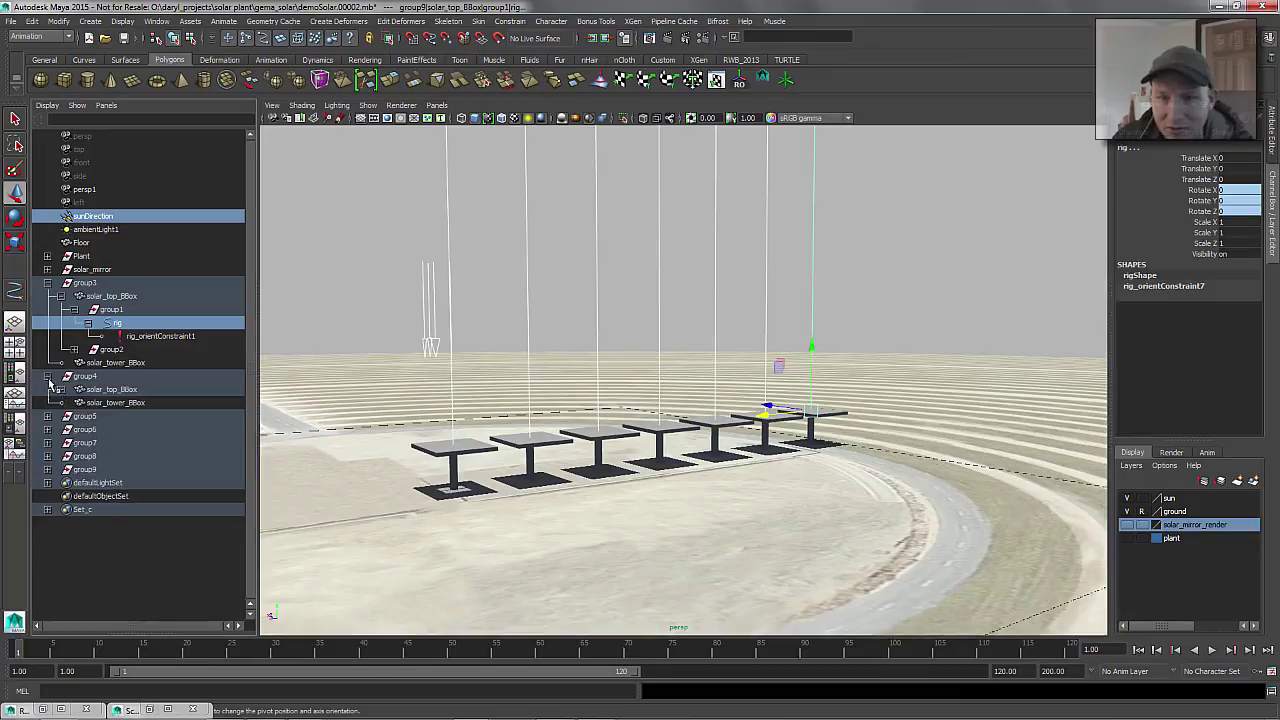
click(61, 390)
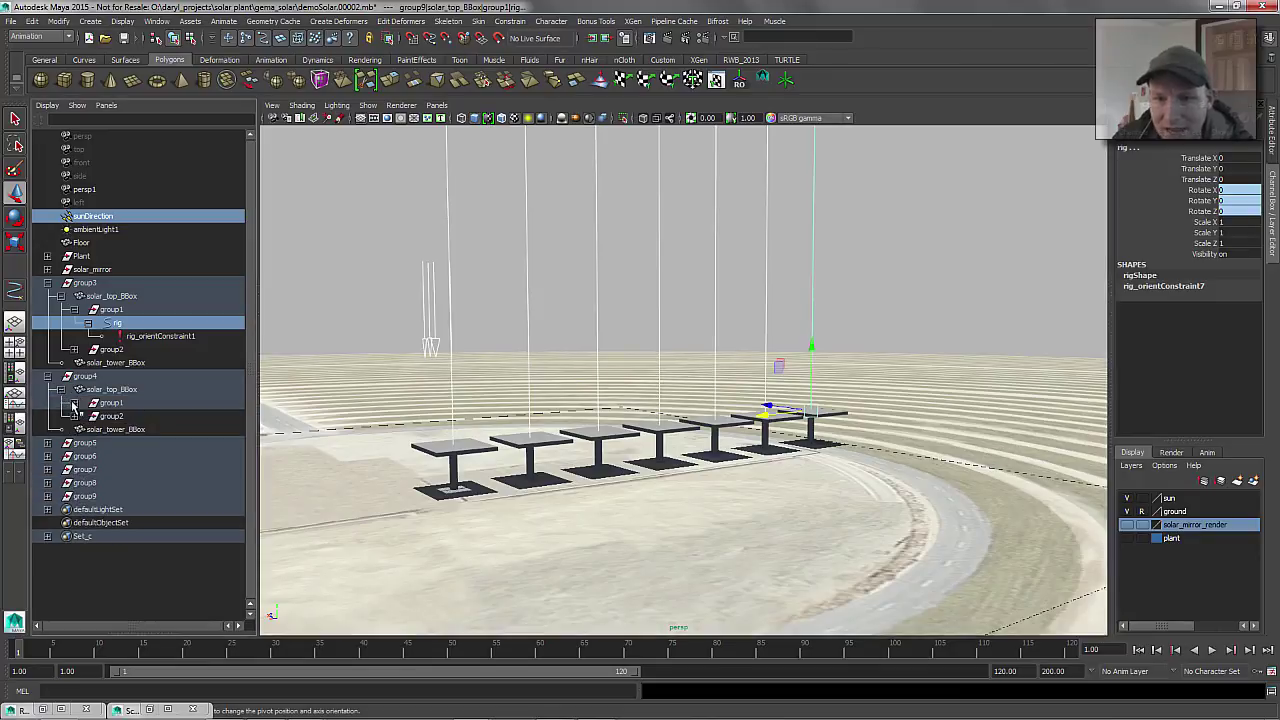
click(74, 403)
click(88, 416)
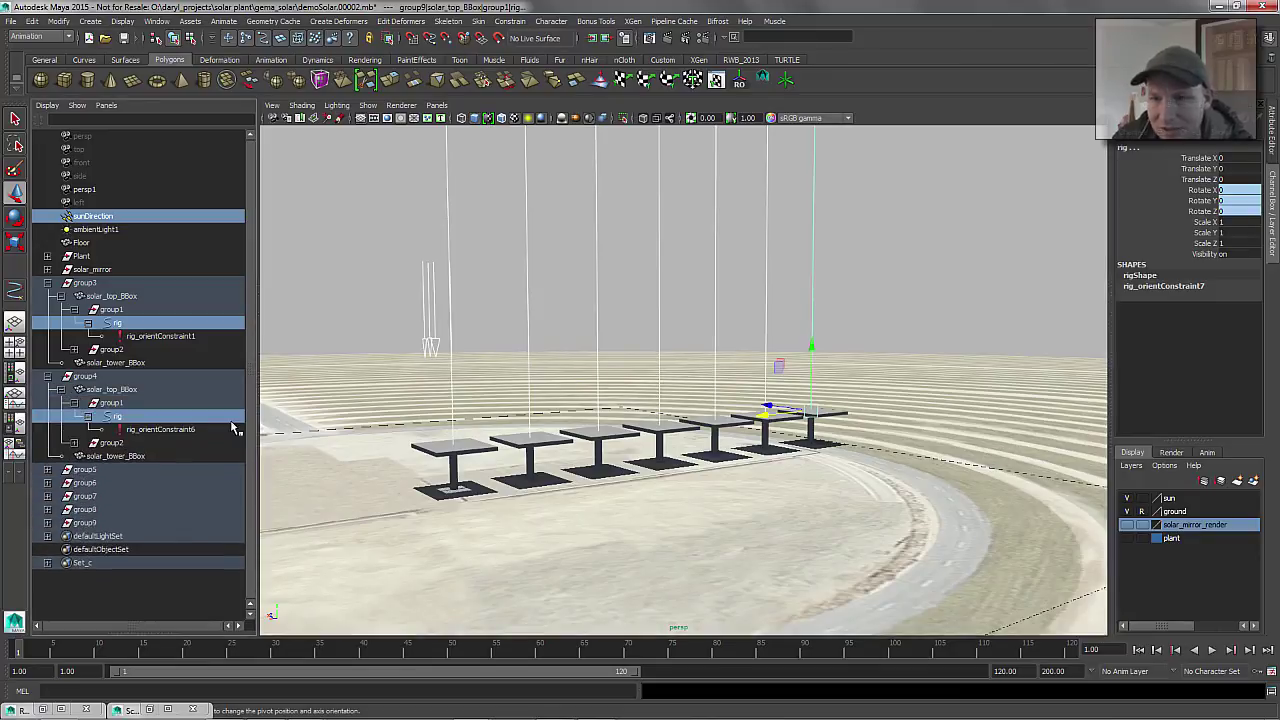
Rotate the sunDirection light about X to about -65.6 degrees to test the constrained mirror curves
click(428, 315)
key(e)
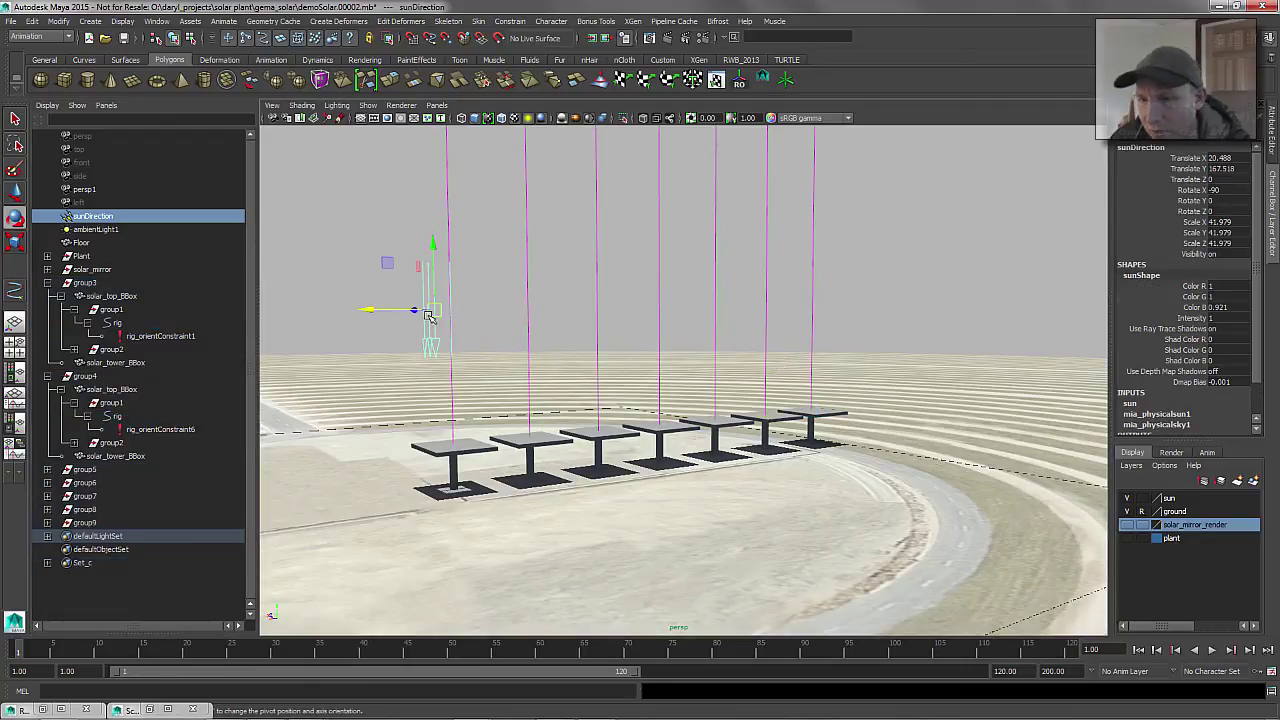
drag(457, 306, 456, 278)
alt+drag(573, 388, 608, 384)
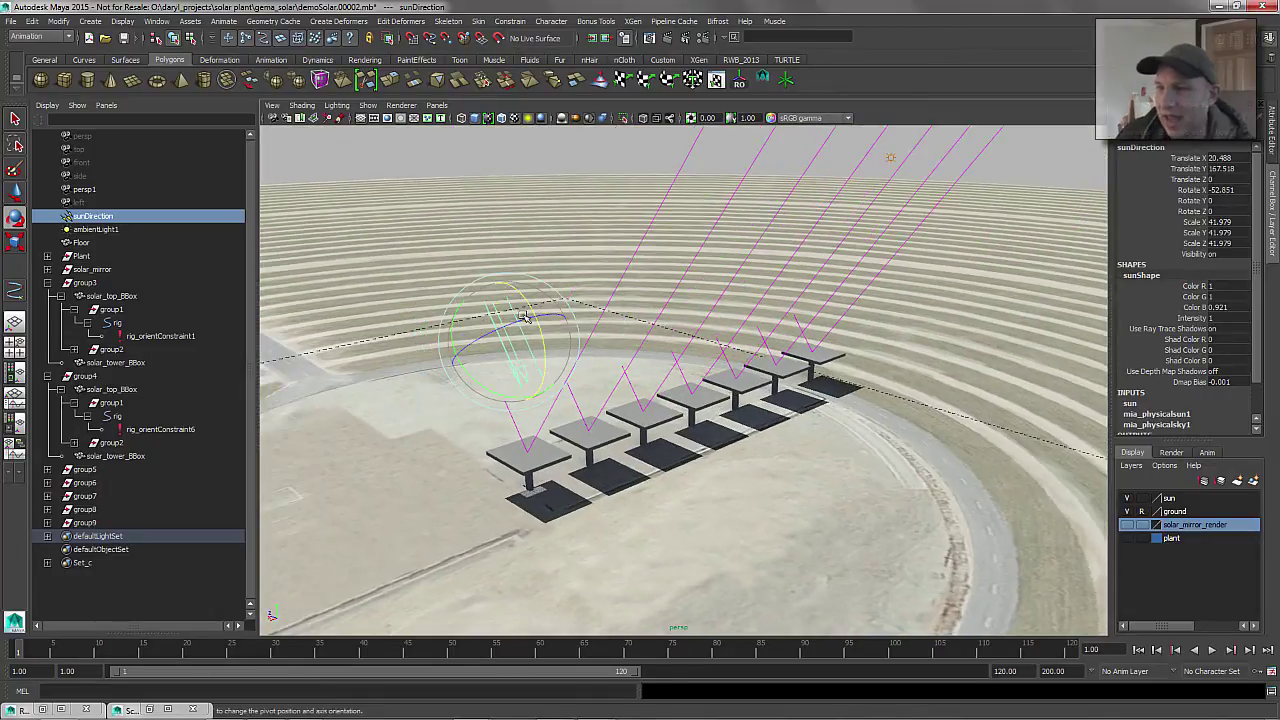
drag(514, 291, 528, 298)
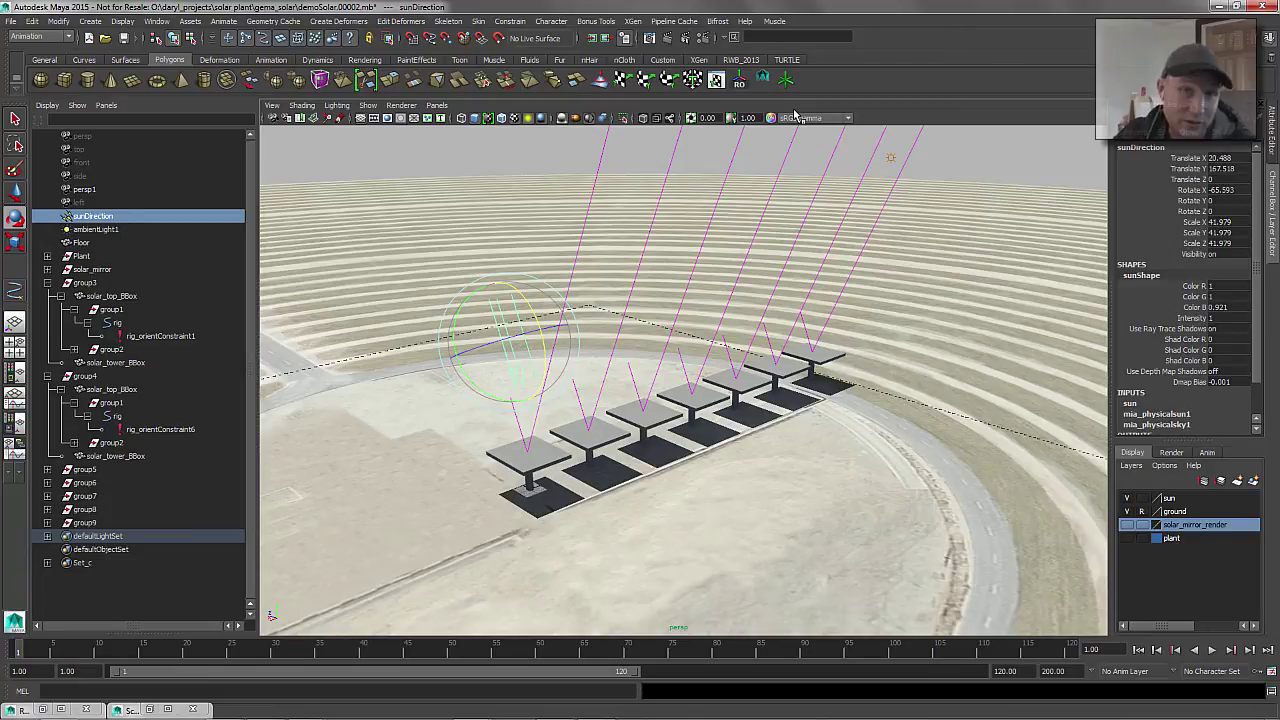
Try rotating the solar_top_BBox of the first mirror, and undo the rotation
alt+drag(566, 322, 762, 323)
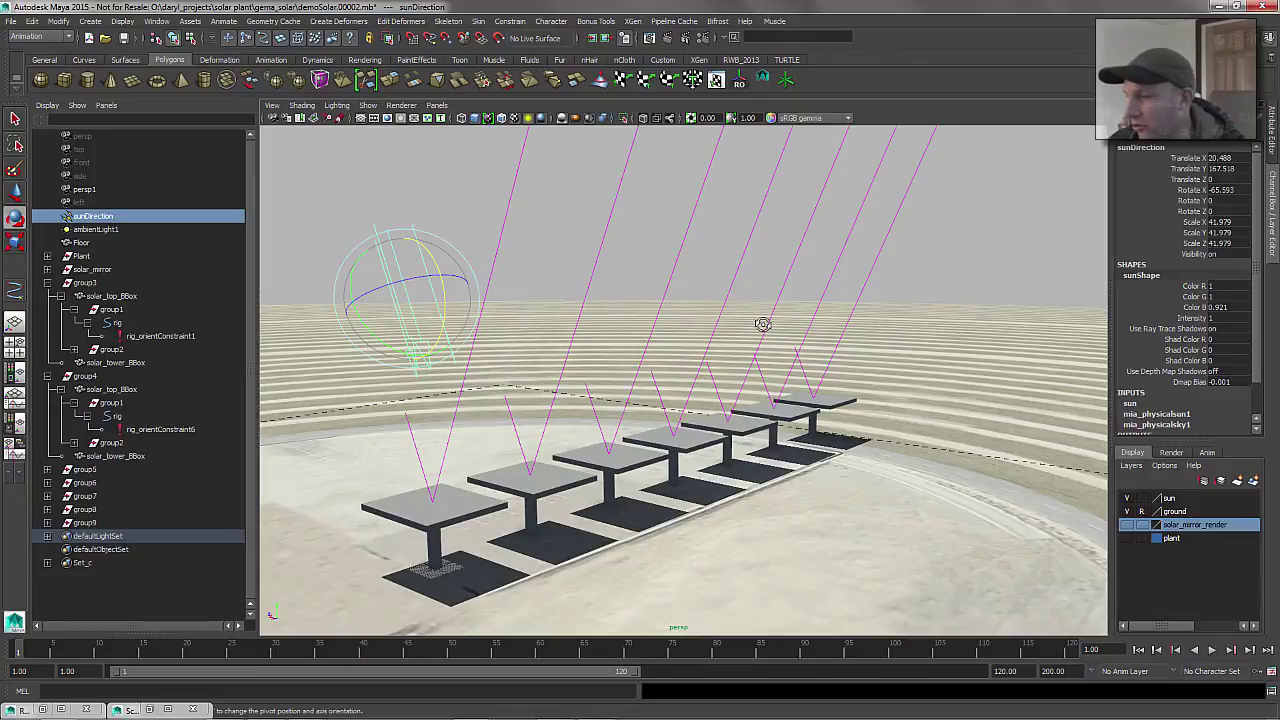
mouse_move(594, 431)
alt+mouse_down()
mouse_move(657, 363)
mouse_move(632, 358)
mouse_move(597, 410)
alt+mouse_up()
click(552, 412)
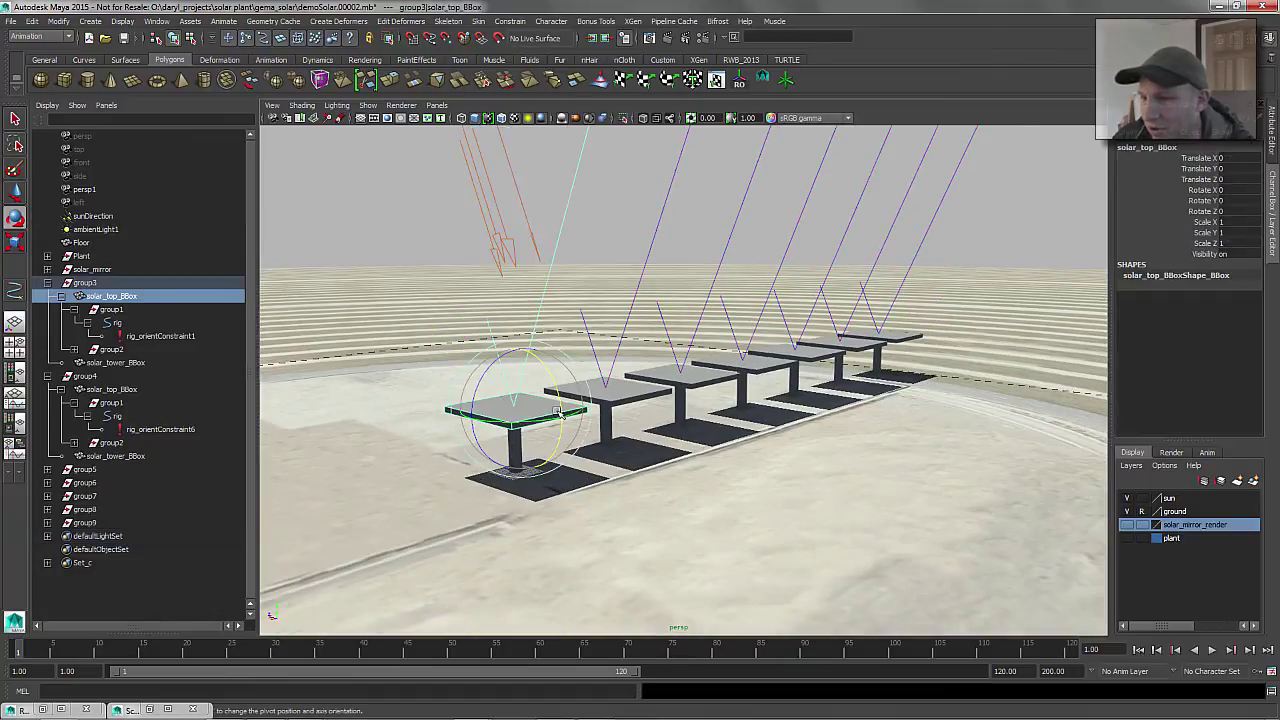
mouse_move(550, 387)
mouse_down()
mouse_move(557, 422)
mouse_move(555, 391)
mouse_move(557, 411)
mouse_up()
key(ctrl+z)
key(ctrl+z)
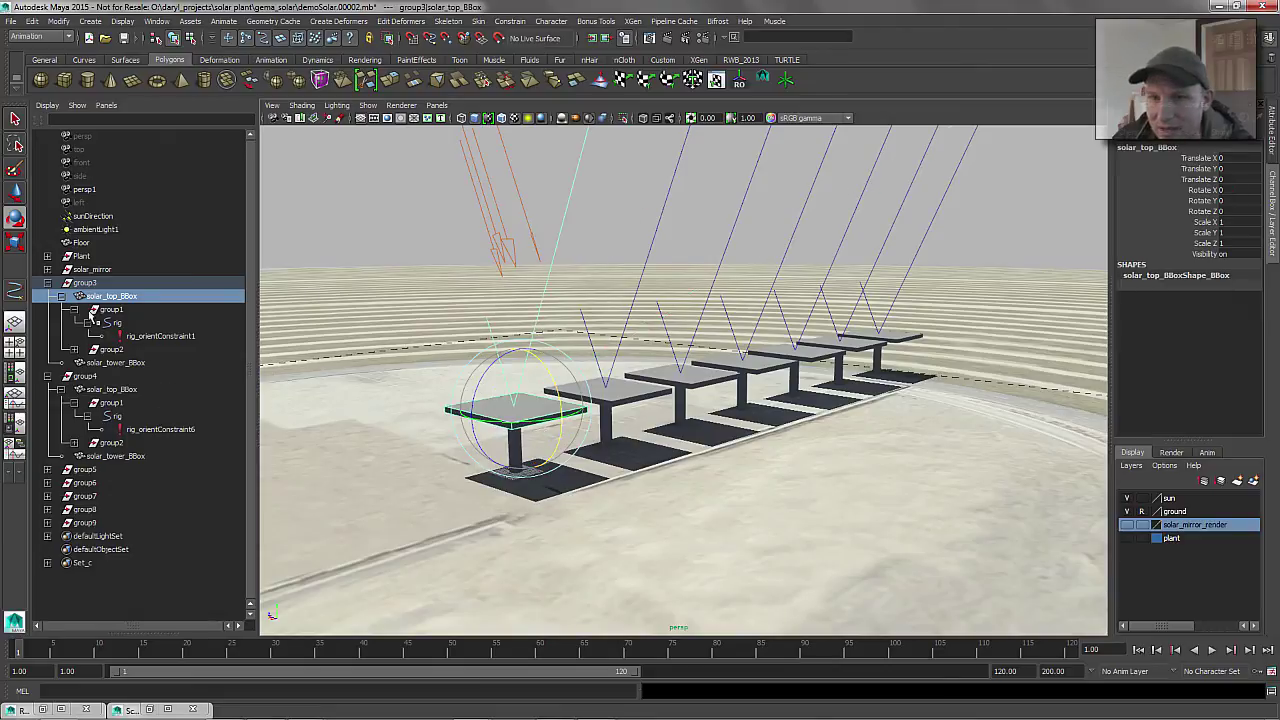
Try rotating the whole group3 mirror about 29.8 degrees around Y, and undo the rotation
click(85, 283)
drag(507, 490, 540, 487)
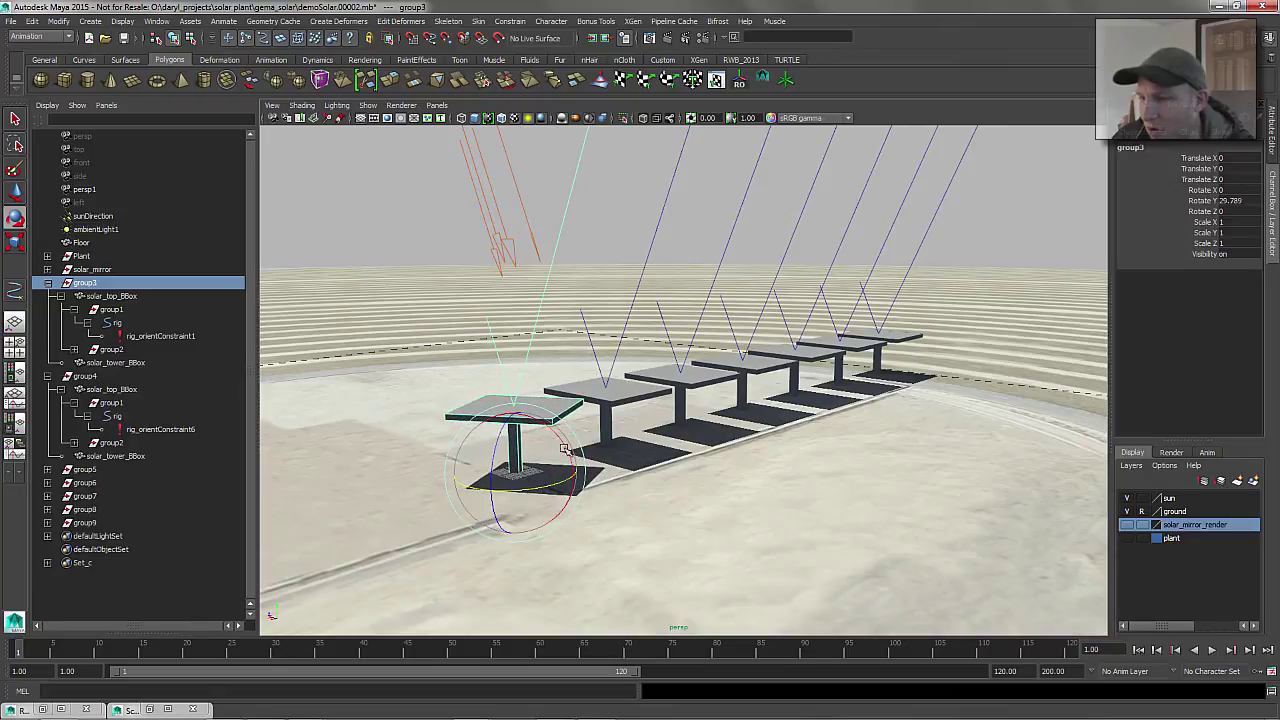
alt+drag(577, 437, 566, 436)
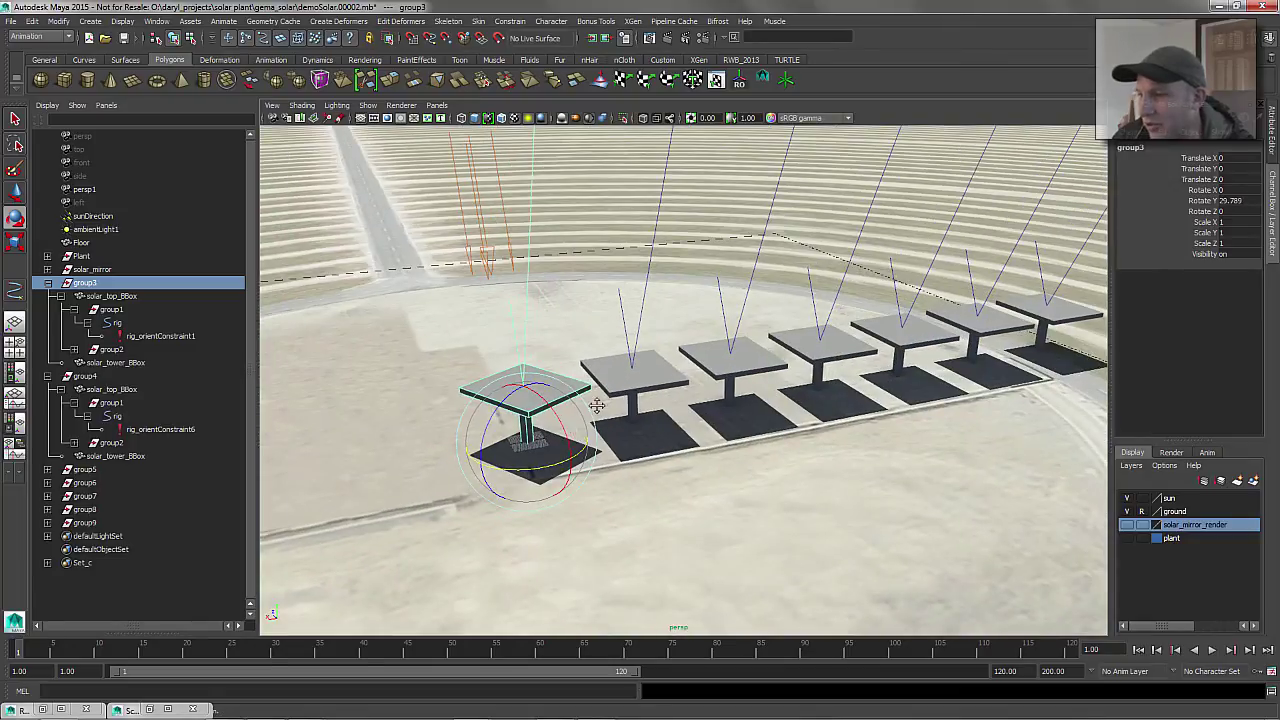
alt+middle_drag(642, 403, 567, 409)
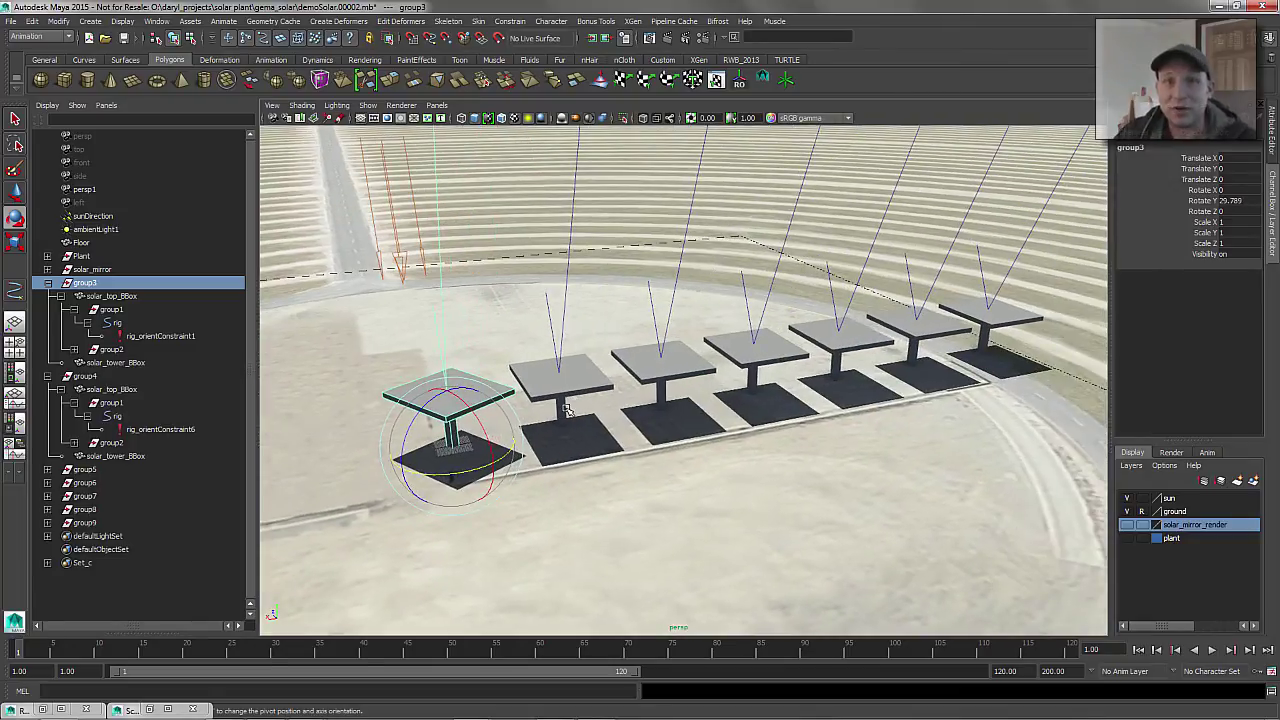
alt+right_drag(615, 341, 388, 327)
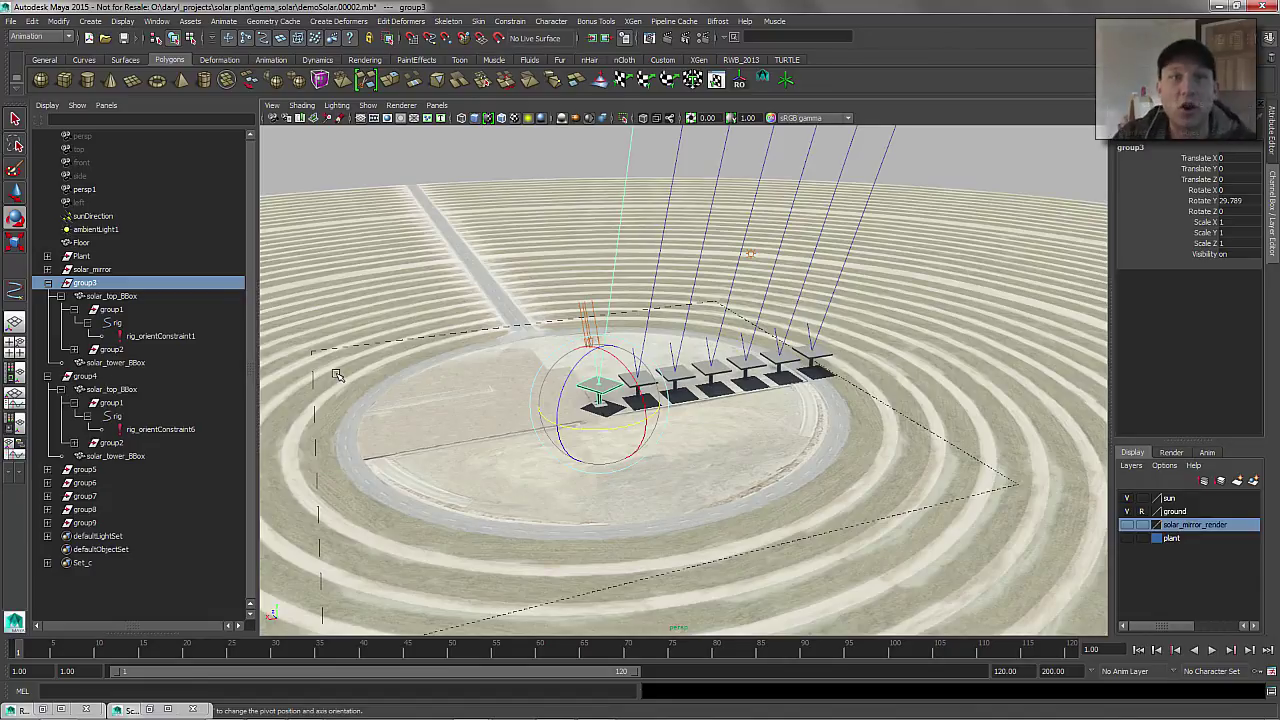
key(ctrl+z)
alt+right_drag(577, 444, 835, 428)
alt+middle_drag(447, 384, 557, 400)
alt+drag(557, 400, 466, 238)
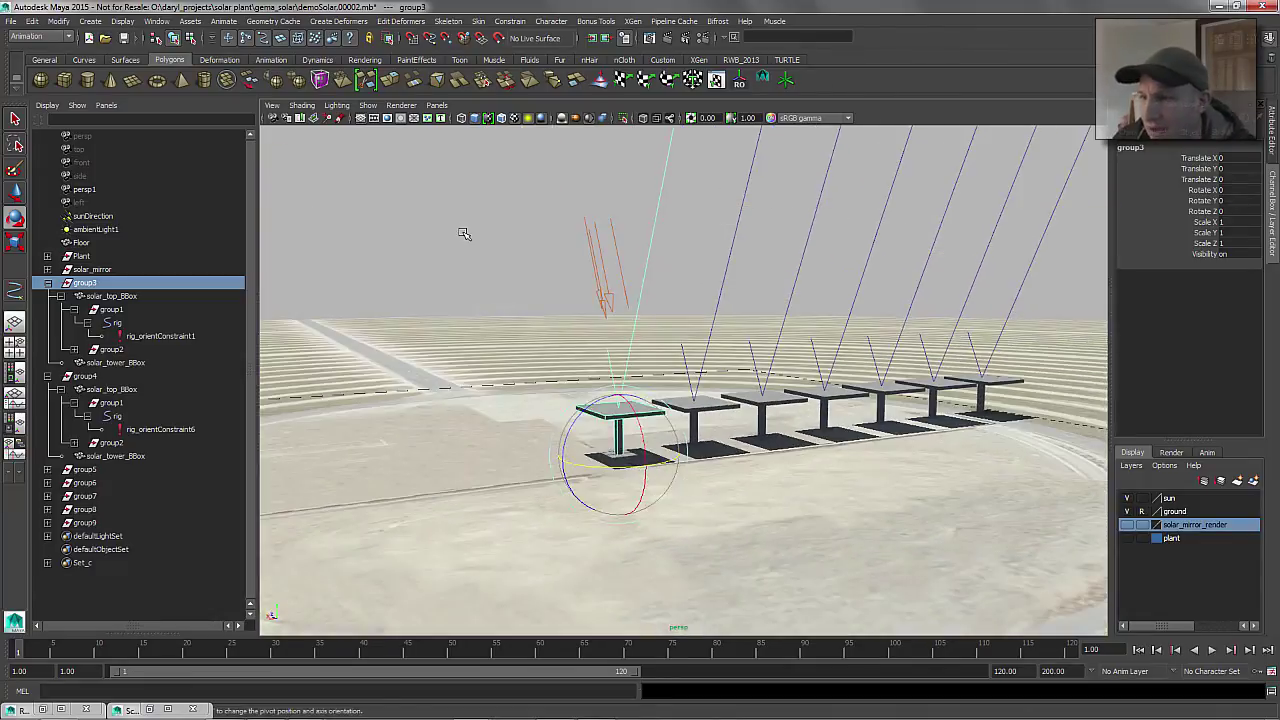
Clear the selection and collapse the group3 and group4 hierarchies
click(504, 275)
alt+drag(505, 276, 519, 333)
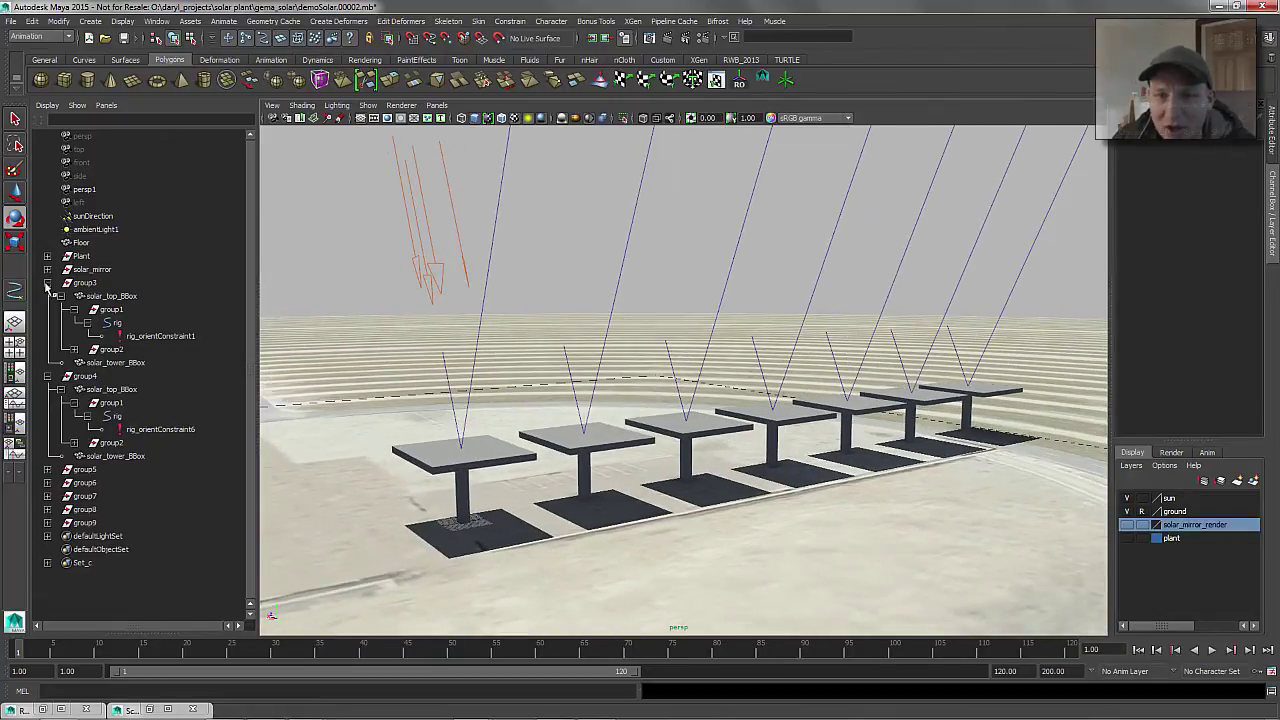
click(47, 283)
click(48, 296)
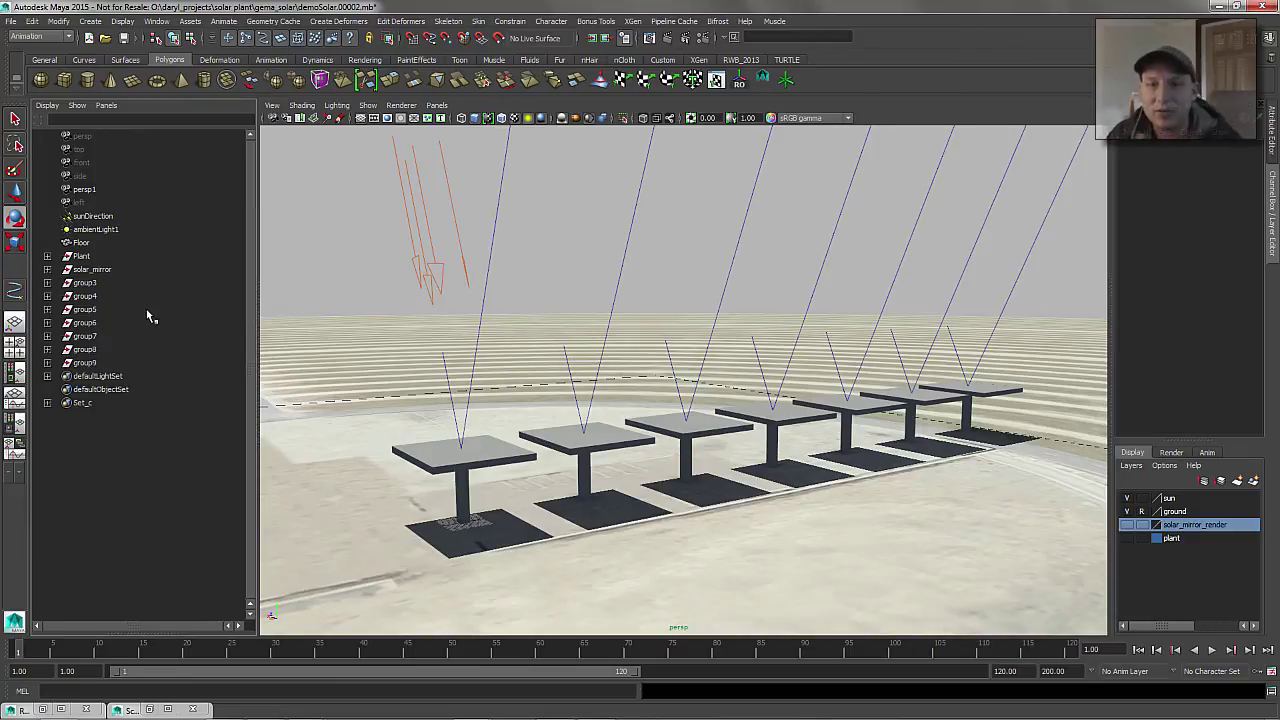
Examine how group3, group4 and group5 correspond to the first three mirrors by selecting the groups, their towers and the first mirror's top
click(96, 285)
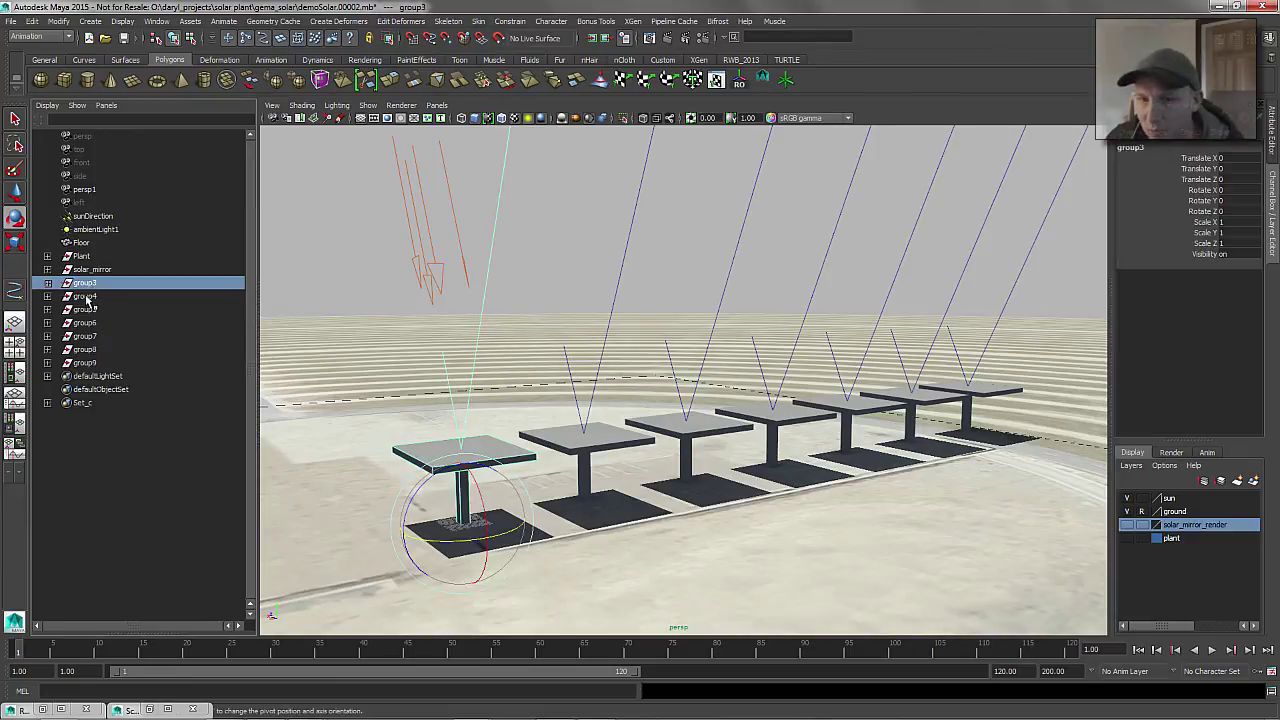
click(87, 297)
click(122, 313)
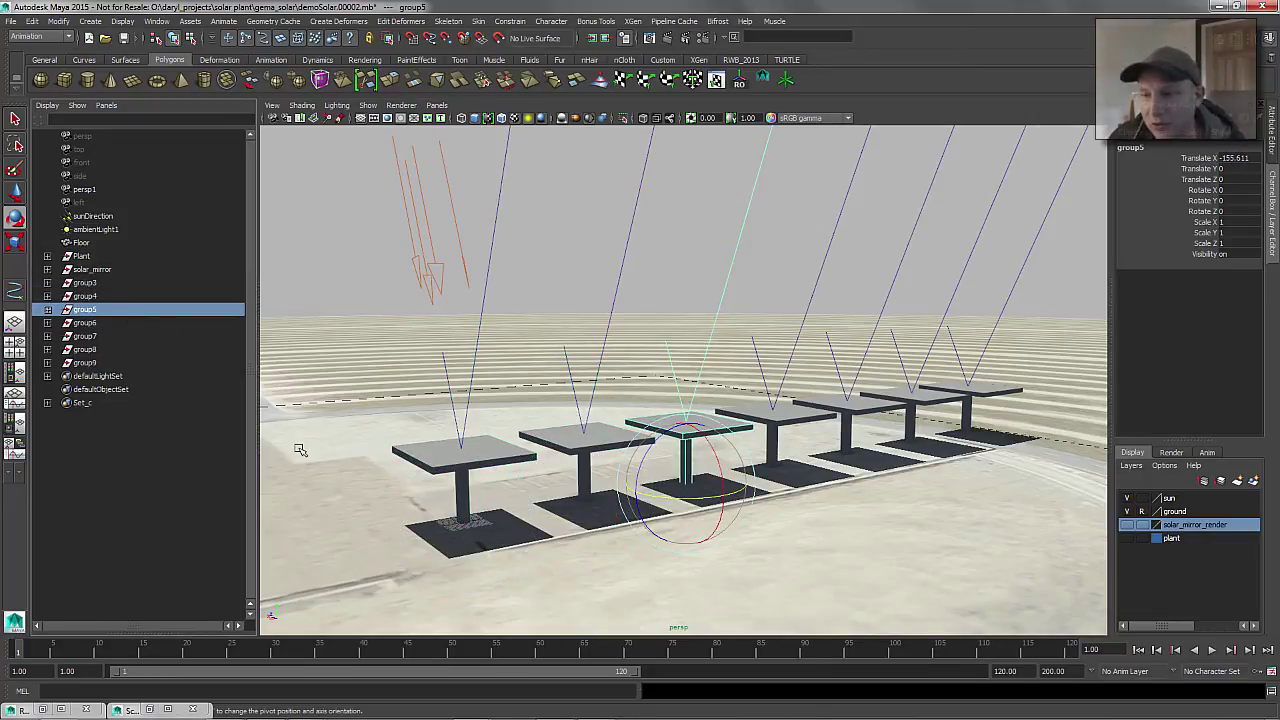
click(460, 493)
click(578, 486)
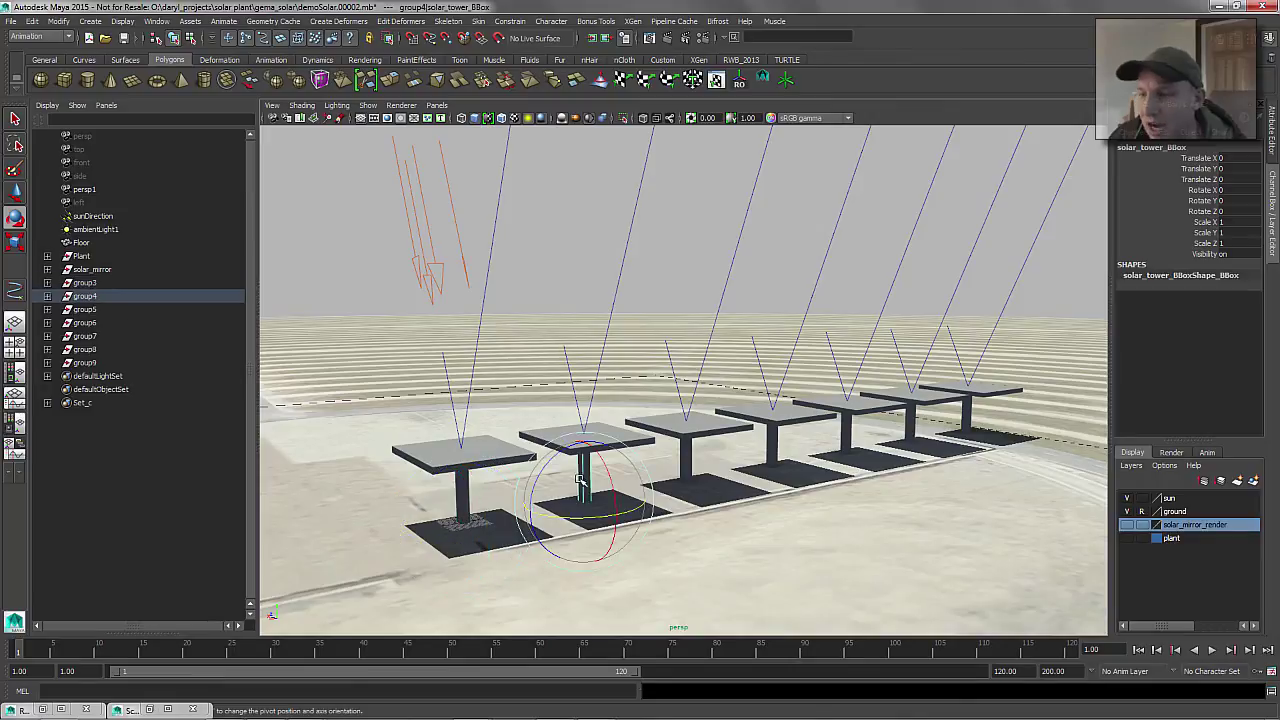
click(690, 460)
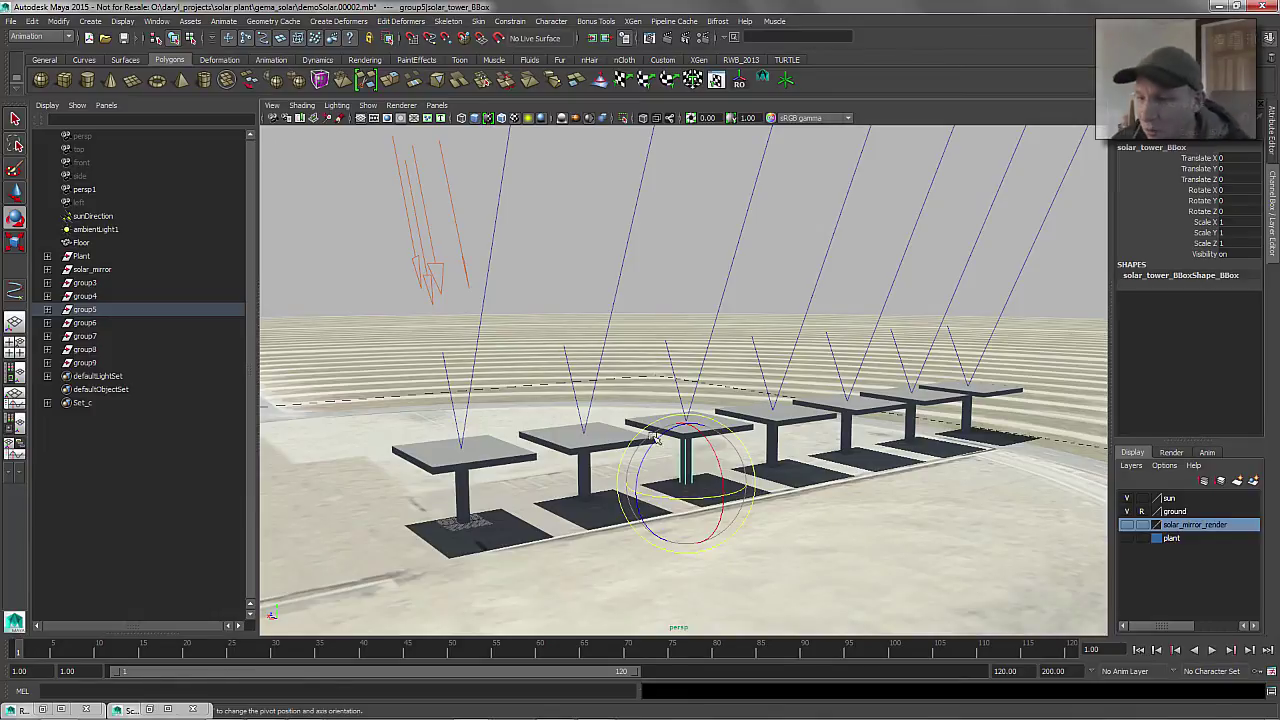
click(431, 462)
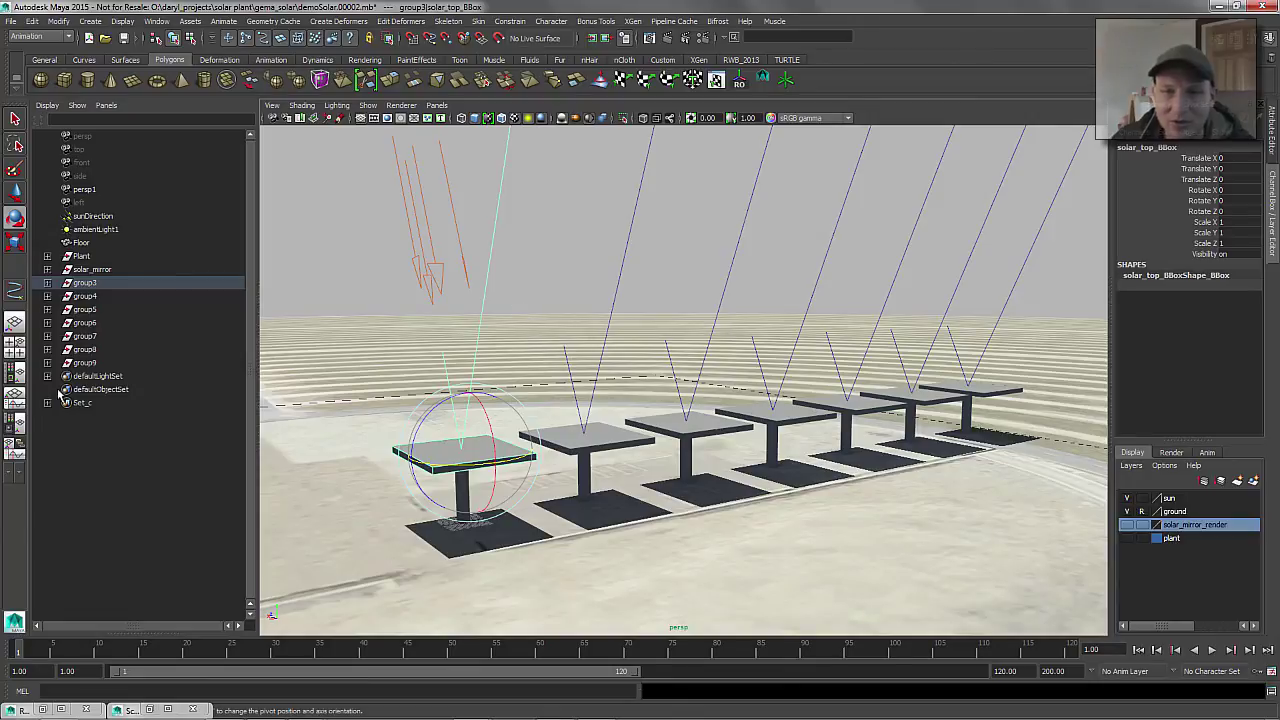
alt+drag(431, 392, 432, 397)
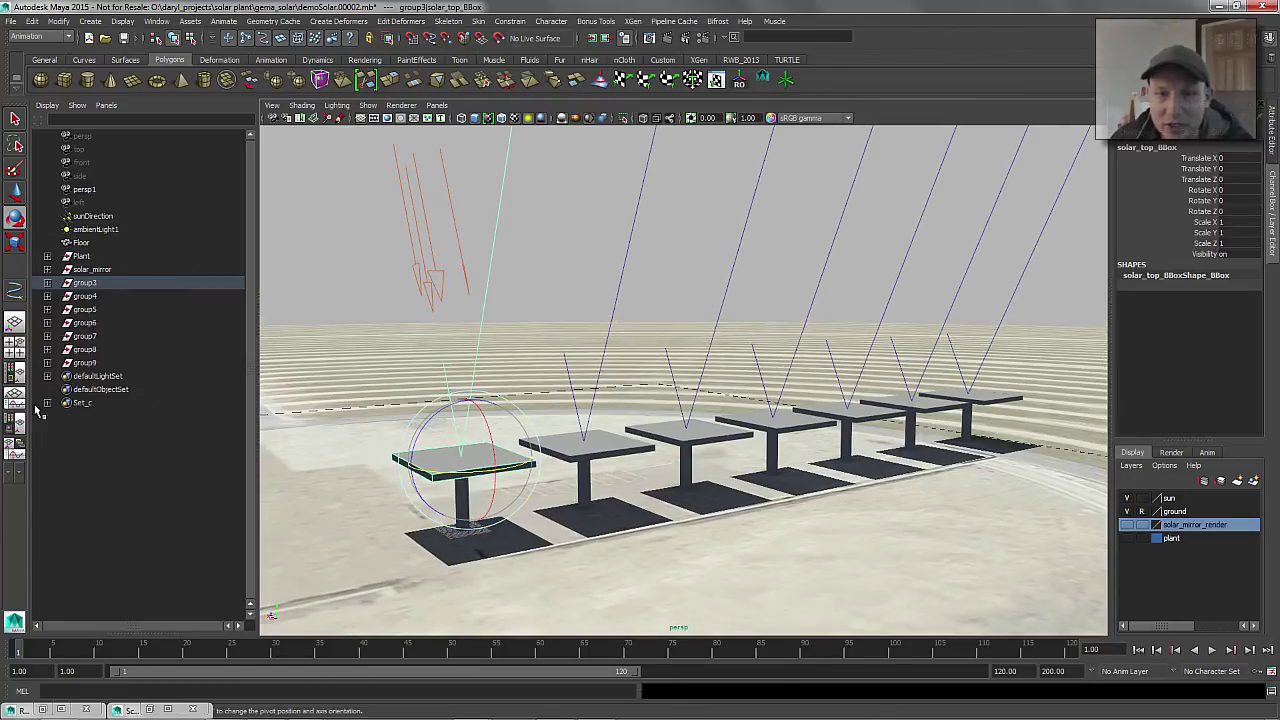
Open the settings of the Rotate tool
double_click(16, 219)
key(e)
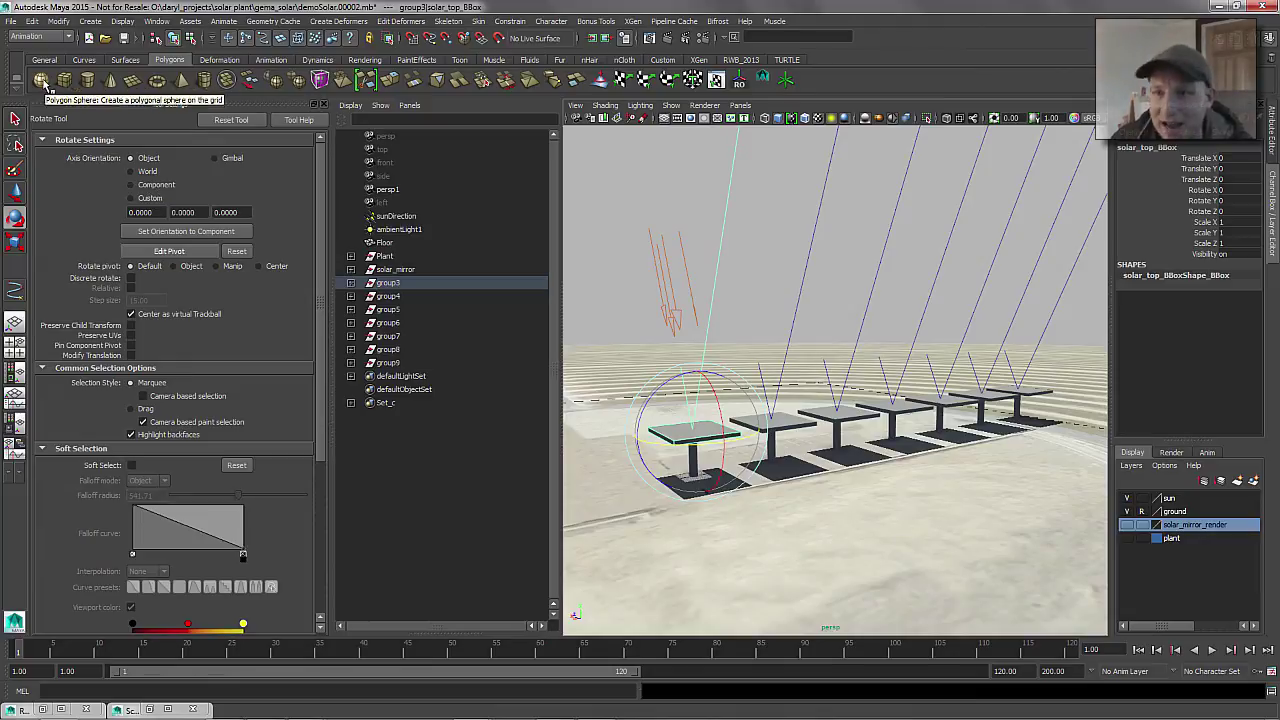
Create a polygon sphere, scale it up to about 62.8 and raise it above the first mirror
key(g)
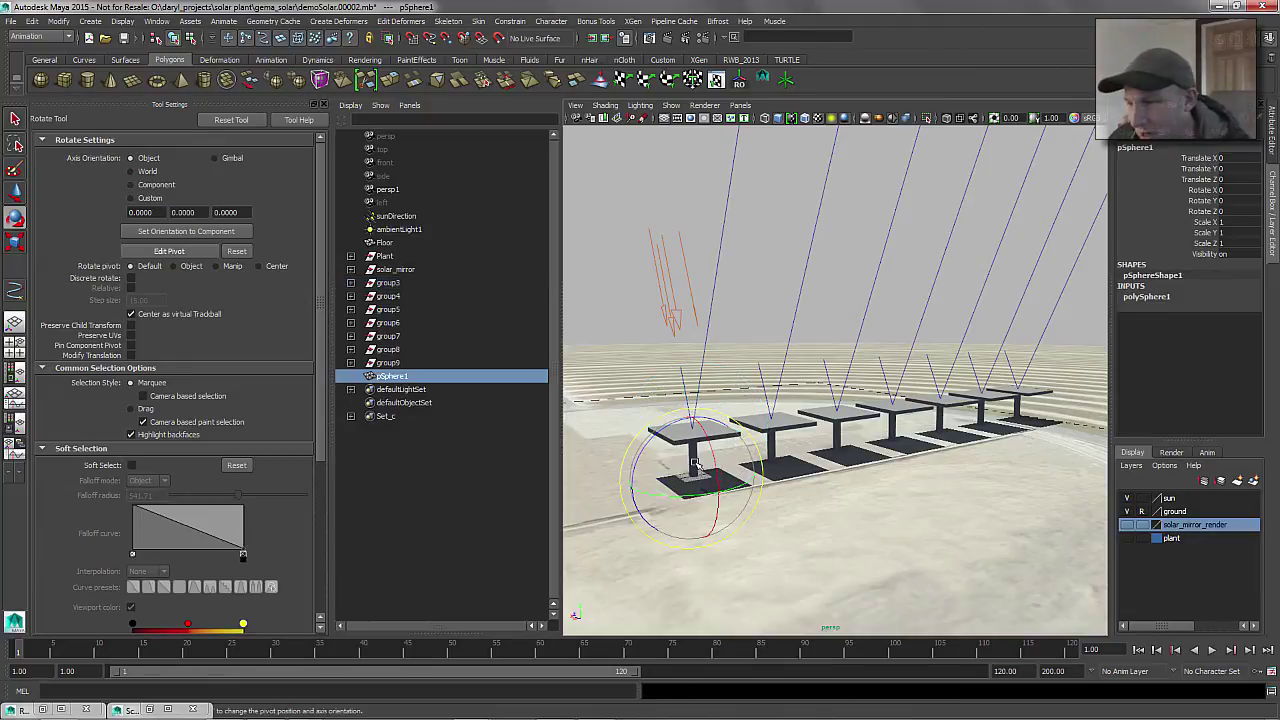
key(r)
drag(698, 478, 690, 330)
key(w)
alt+right_drag(640, 345, 693, 388)
Set the Move tool's axis orientation to Component and try it on individual vertices of the sphere
right_click(693, 357)
click(687, 374)
alt+drag(687, 376, 650, 400)
click(144, 187)
alt+drag(711, 311, 717, 338)
click(722, 400)
click(689, 416)
click(745, 328)
right_drag(717, 338, 676, 338)
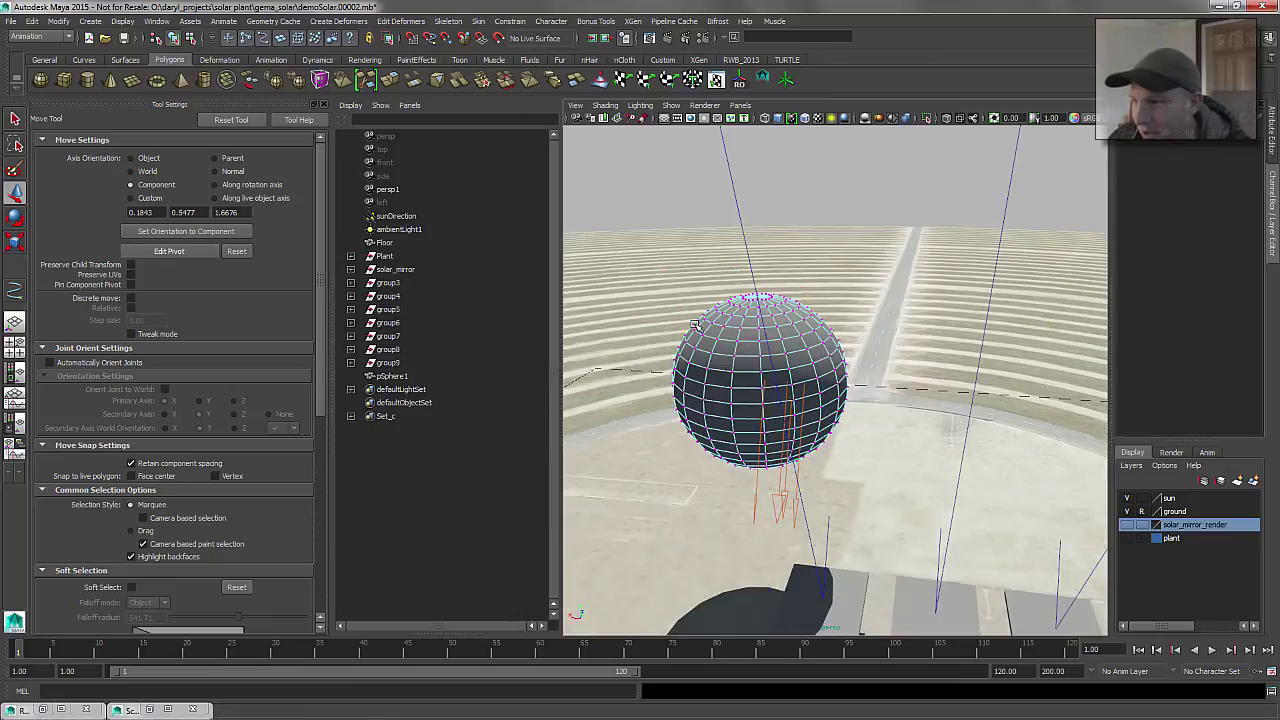
click(711, 336)
alt+drag(709, 337, 738, 327)
click(700, 346)
Compare the Object axis orientation on the sphere, delete the sphere and set the Move tool's orientation to World
click(131, 159)
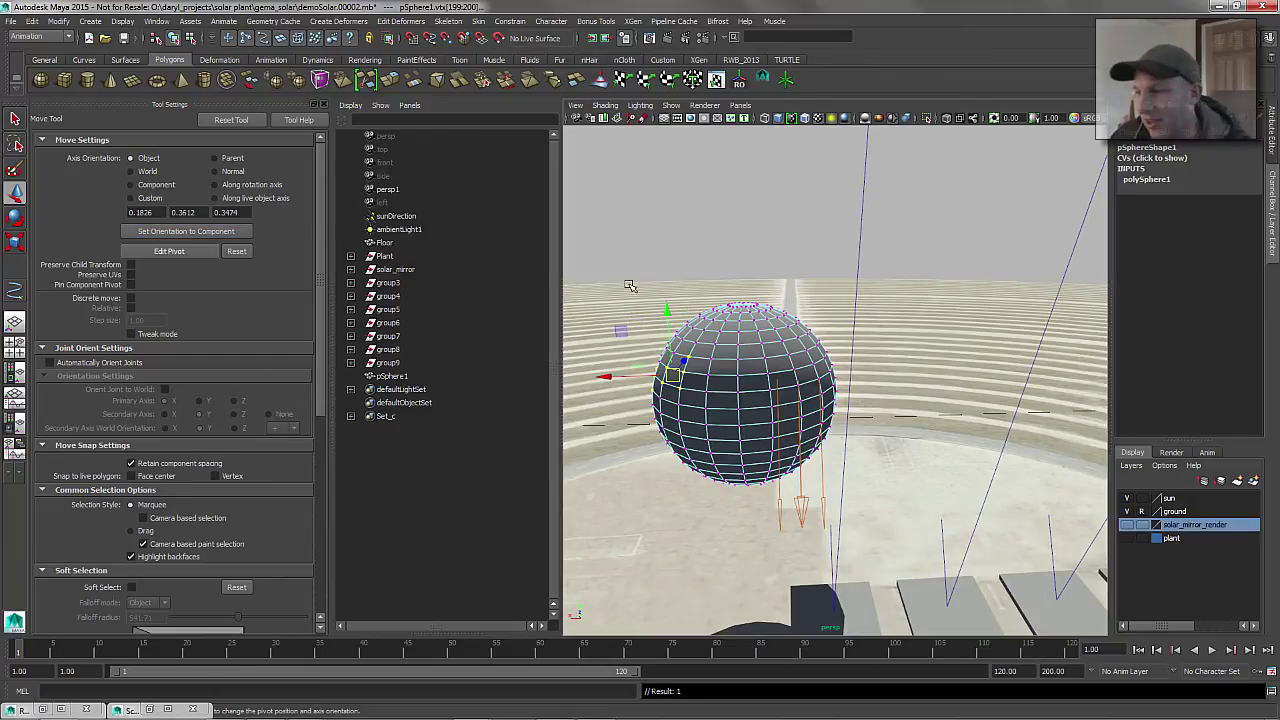
right_drag(746, 340, 748, 329)
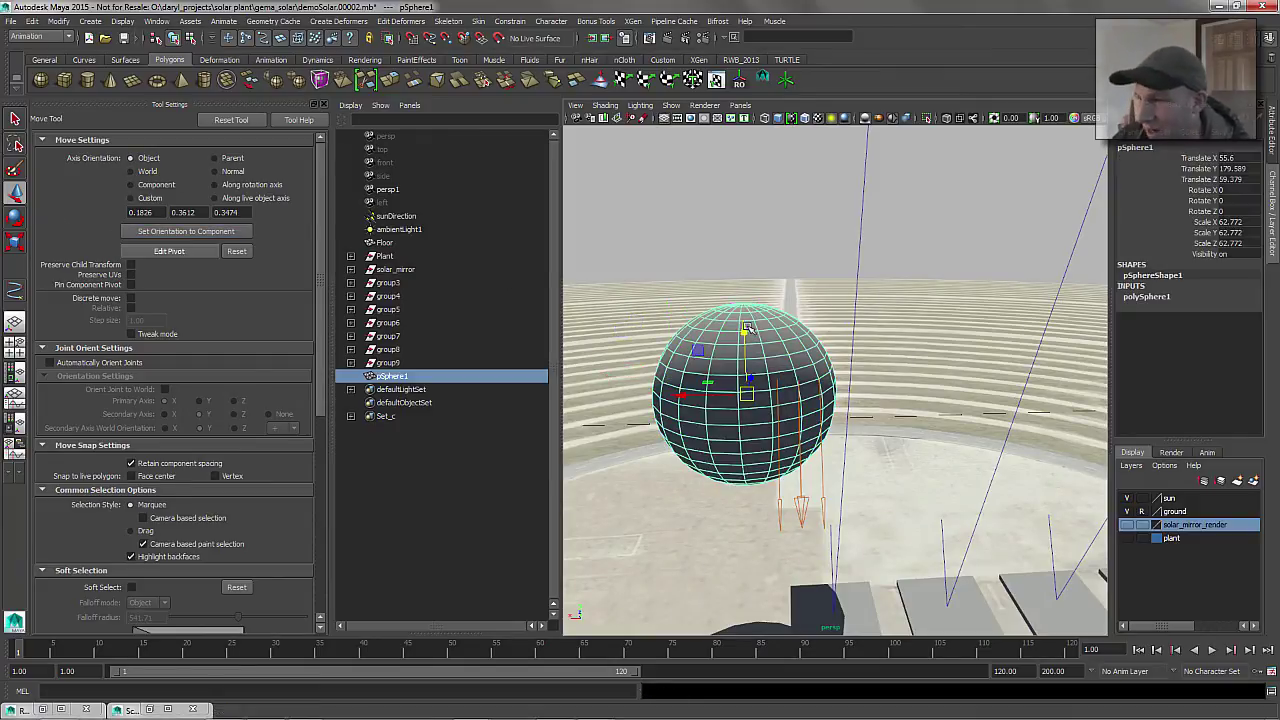
key(Delete)
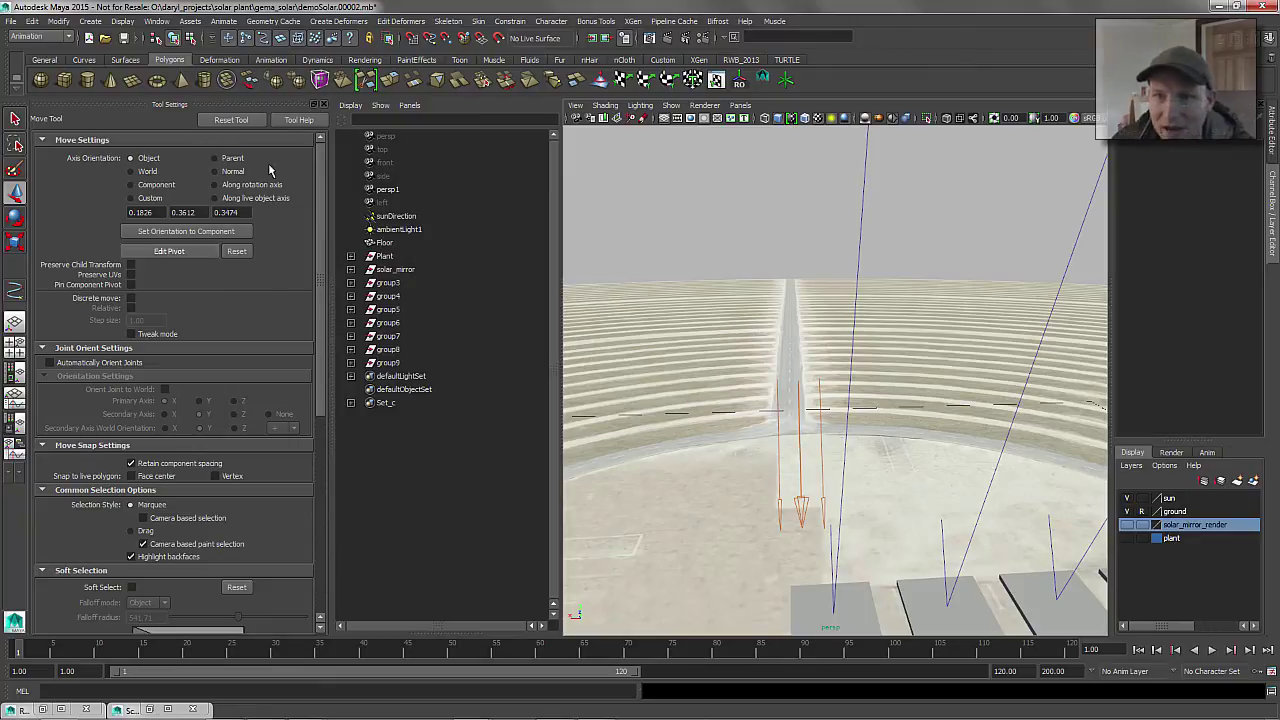
click(164, 175)
Try rotating the first mirror's solar_top_BBox about -25.4 degrees around X, and undo the rotation
alt+drag(920, 382, 743, 478)
click(731, 508)
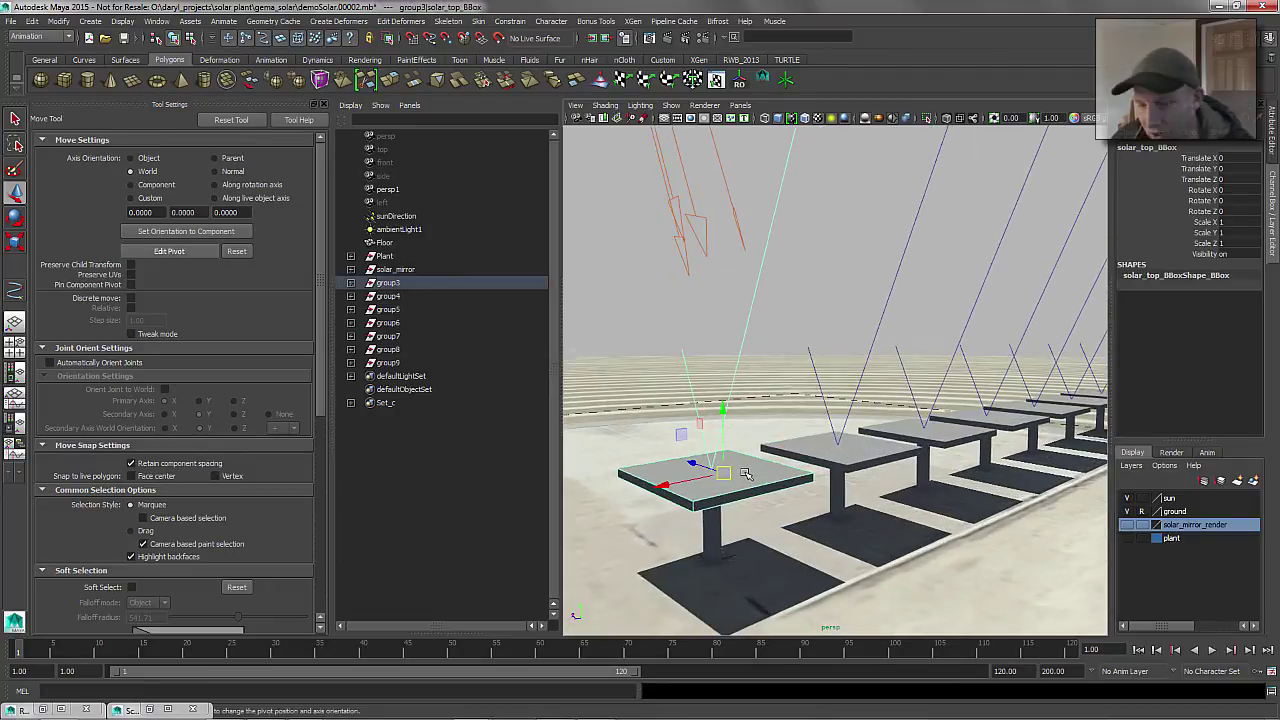
key(e)
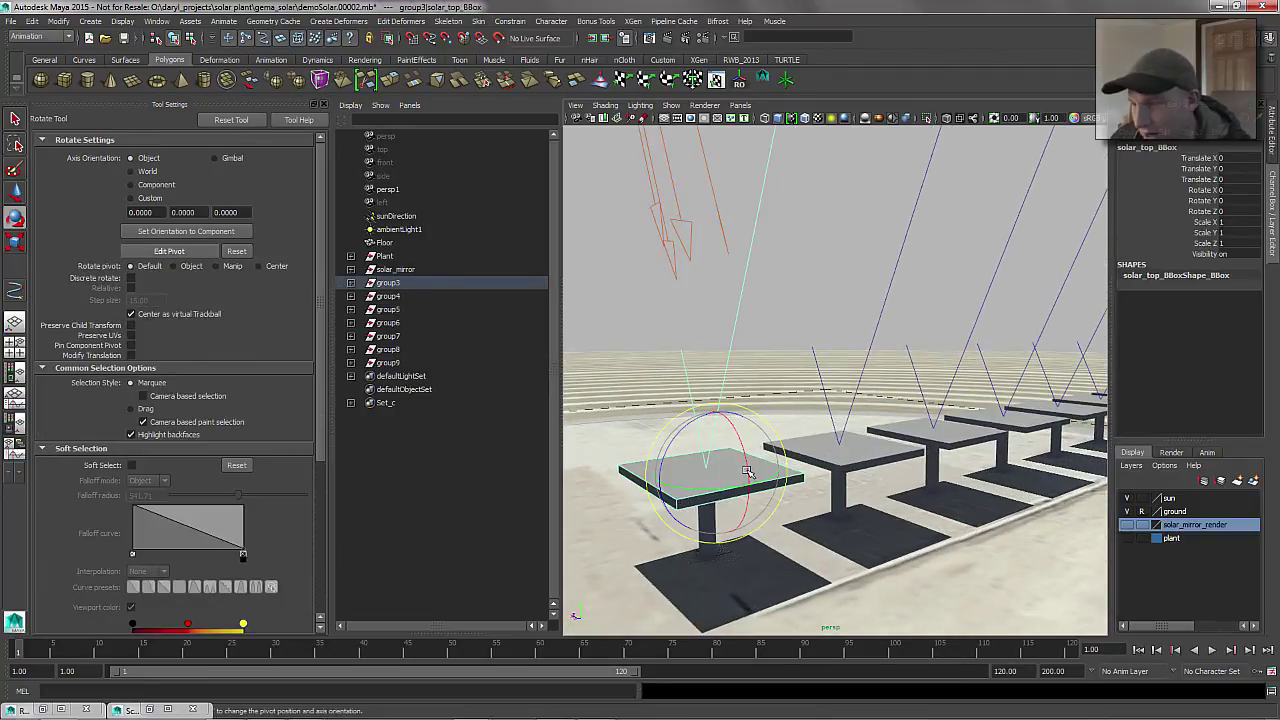
drag(748, 456, 862, 480)
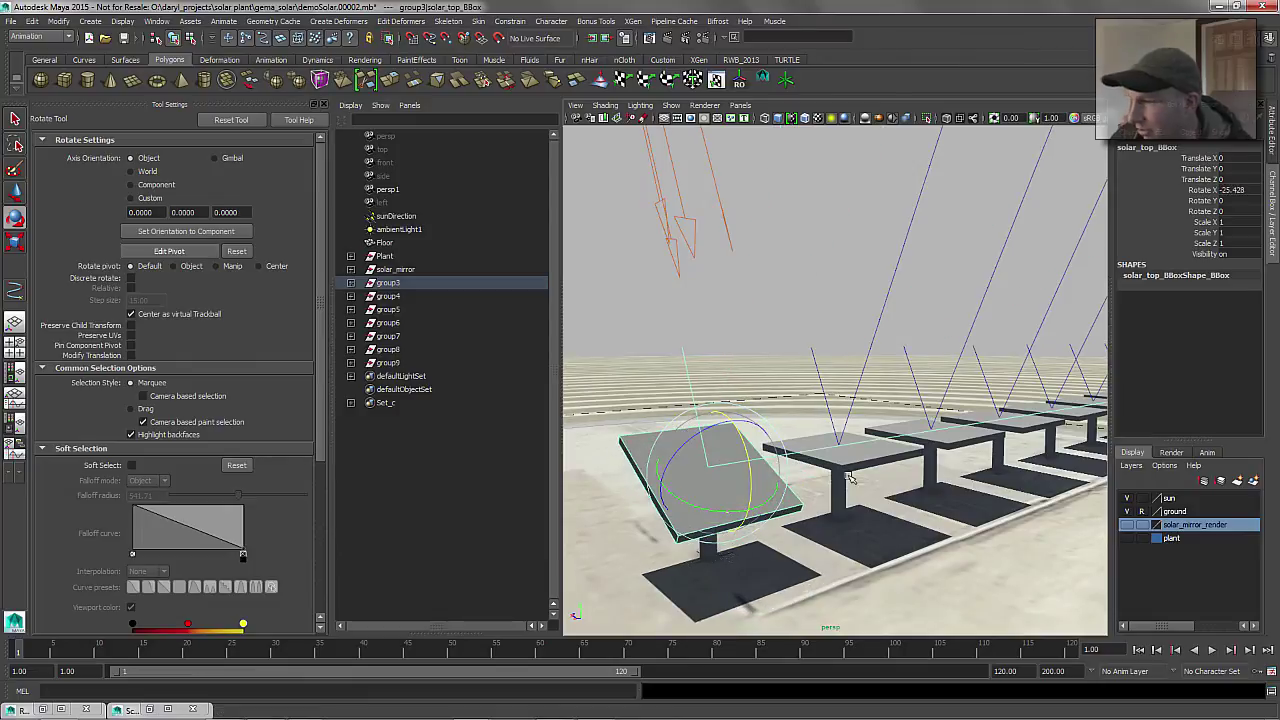
alt+middle_drag(880, 438, 802, 425)
alt+drag(802, 425, 857, 457)
alt+right_drag(857, 457, 800, 430)
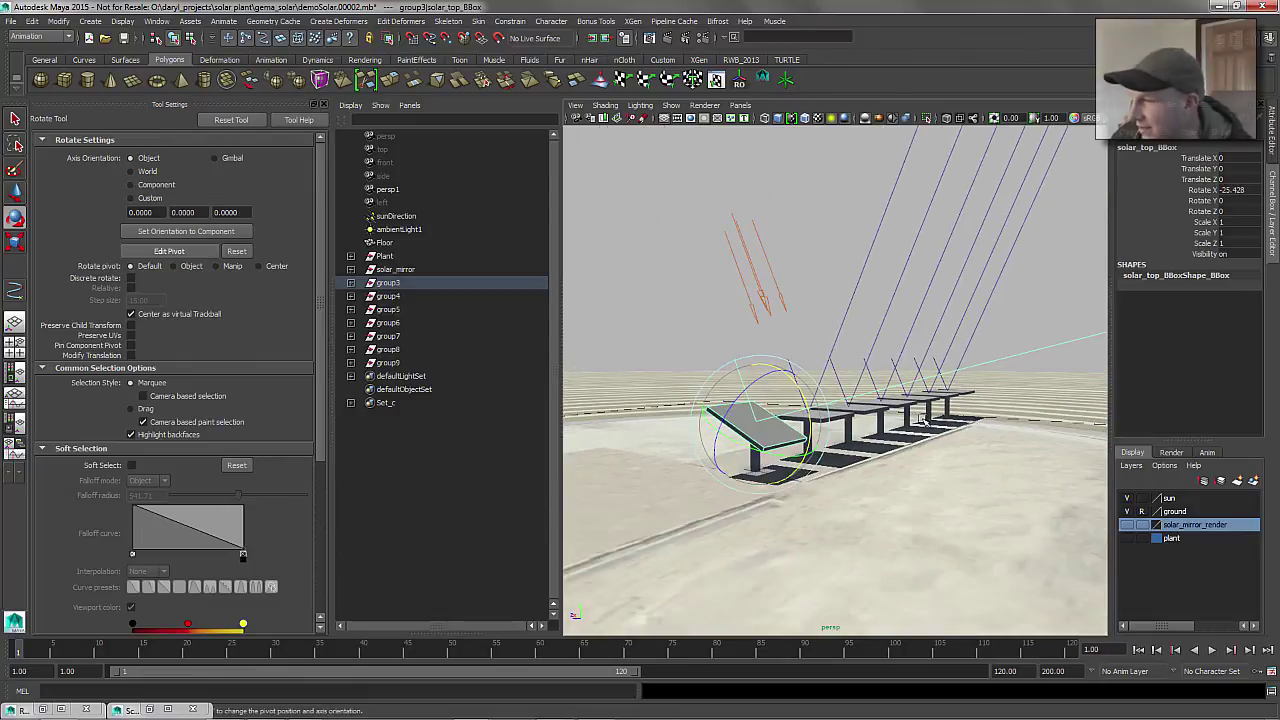
alt+drag(881, 412, 822, 426)
scroll(822, 427, up, 5)
key(ctrl+z)
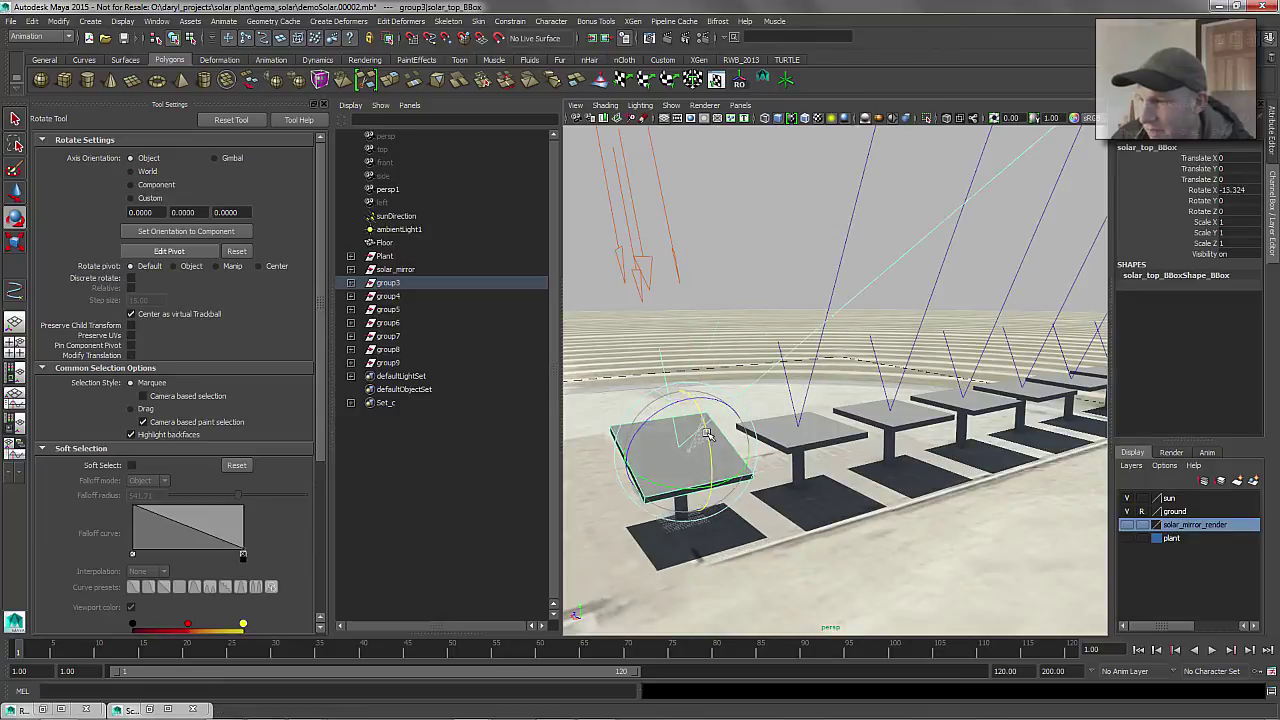
Reselect the first mirror's top and undo its remaining rotation
alt+drag(766, 438, 720, 345)
click(686, 269)
alt+drag(712, 271, 778, 381)
click(752, 460)
key(shift+z)
key(ctrl+z)
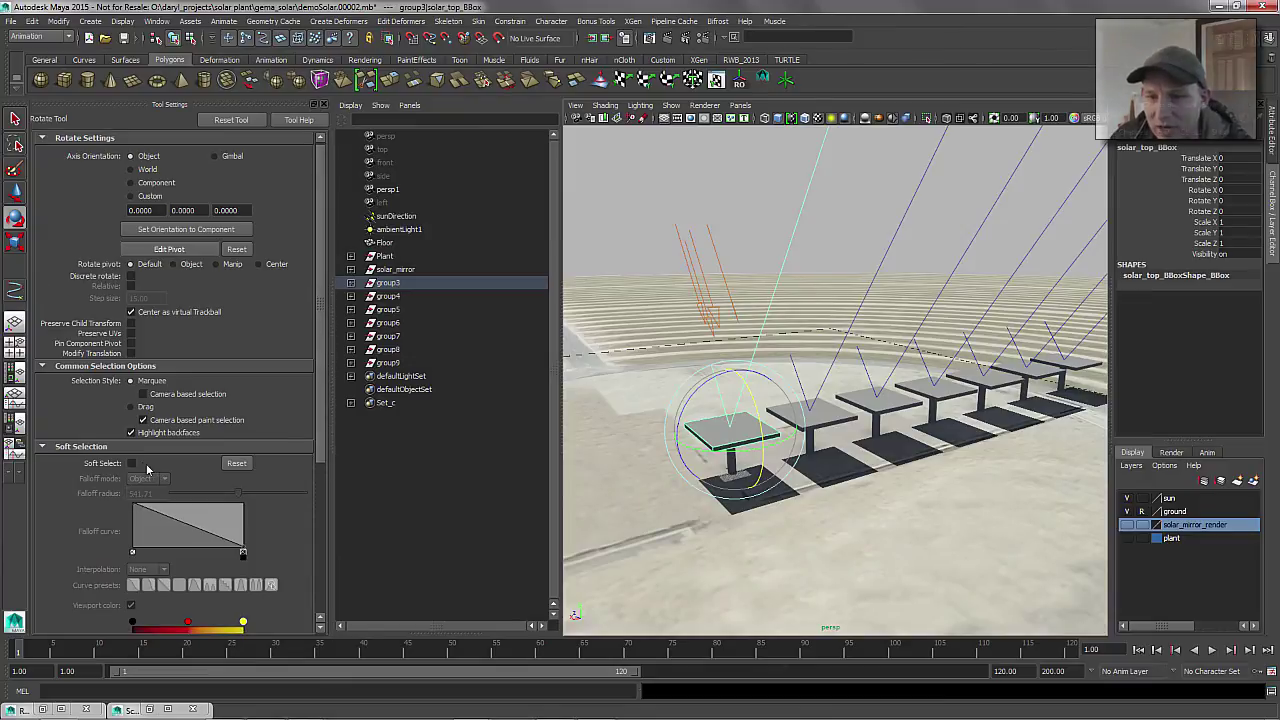
Enable Soft Select for the Rotate tool with the falloff mode set to Object
scroll(140, 478, down, 3)
click(132, 292)
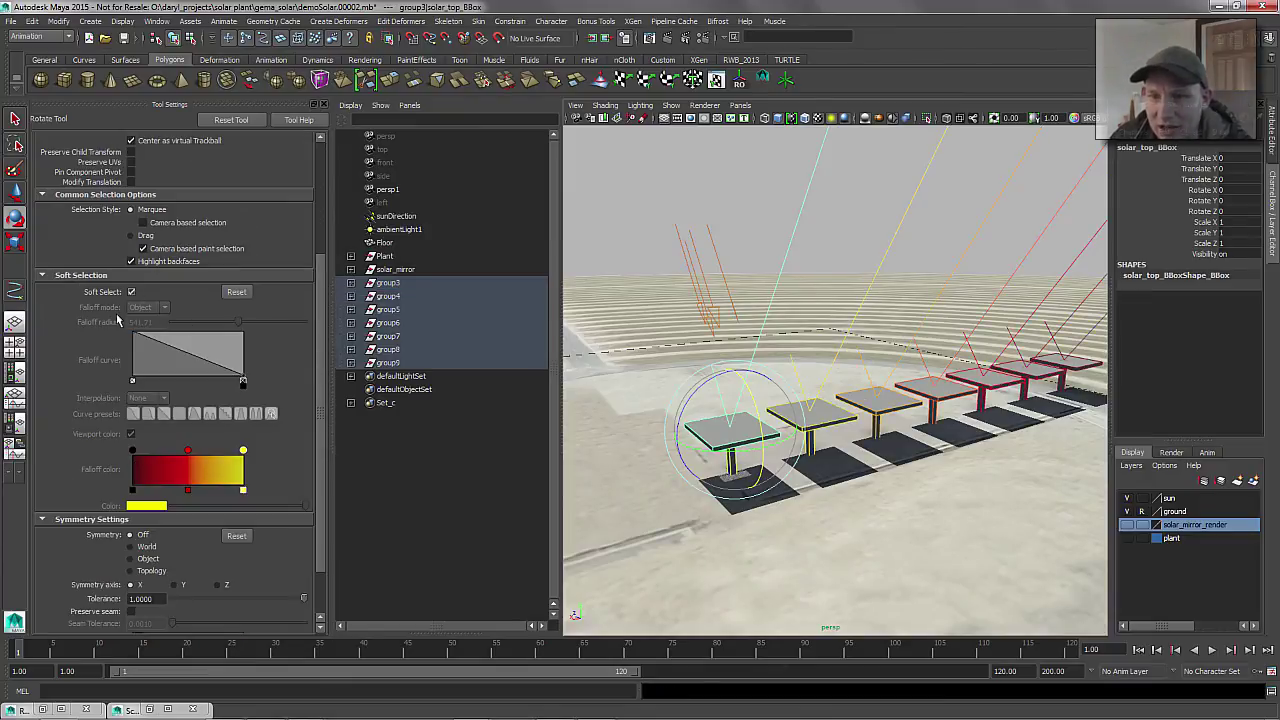
click(148, 307)
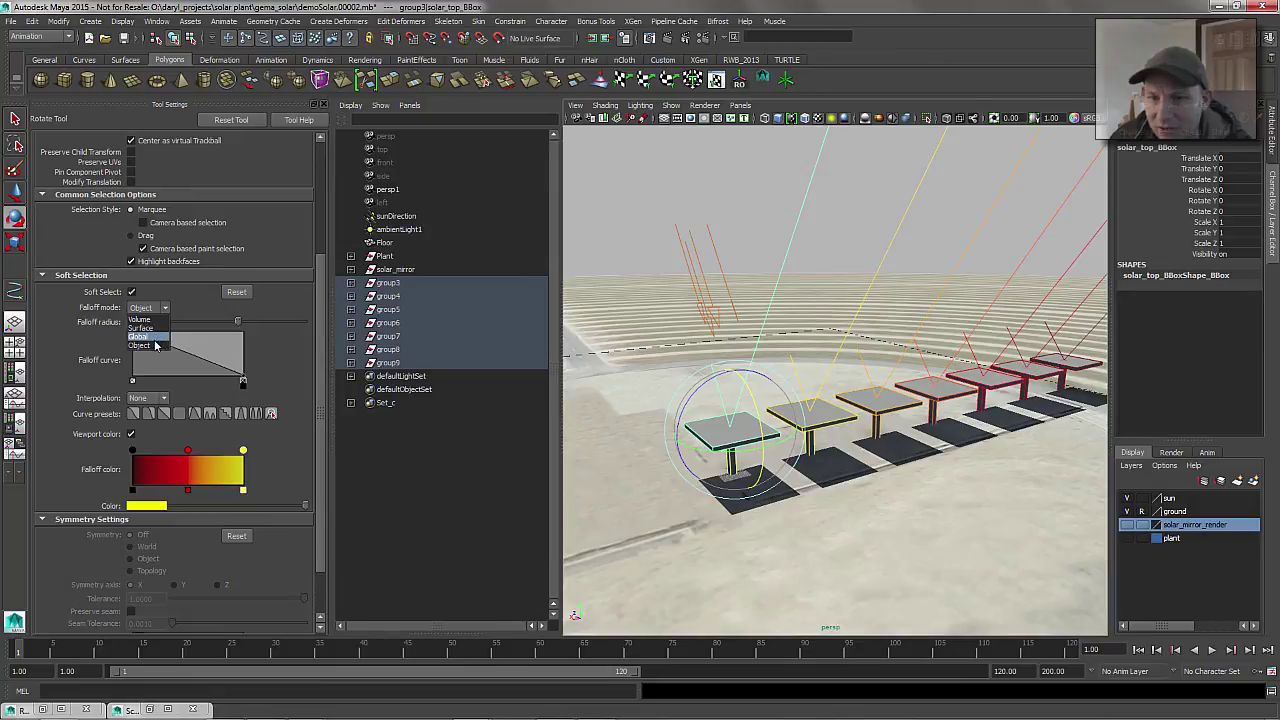
click(157, 348)
Try rotating the first mirror's top with soft selection, undo the rotation and clear the selection
alt+drag(1072, 434, 776, 456)
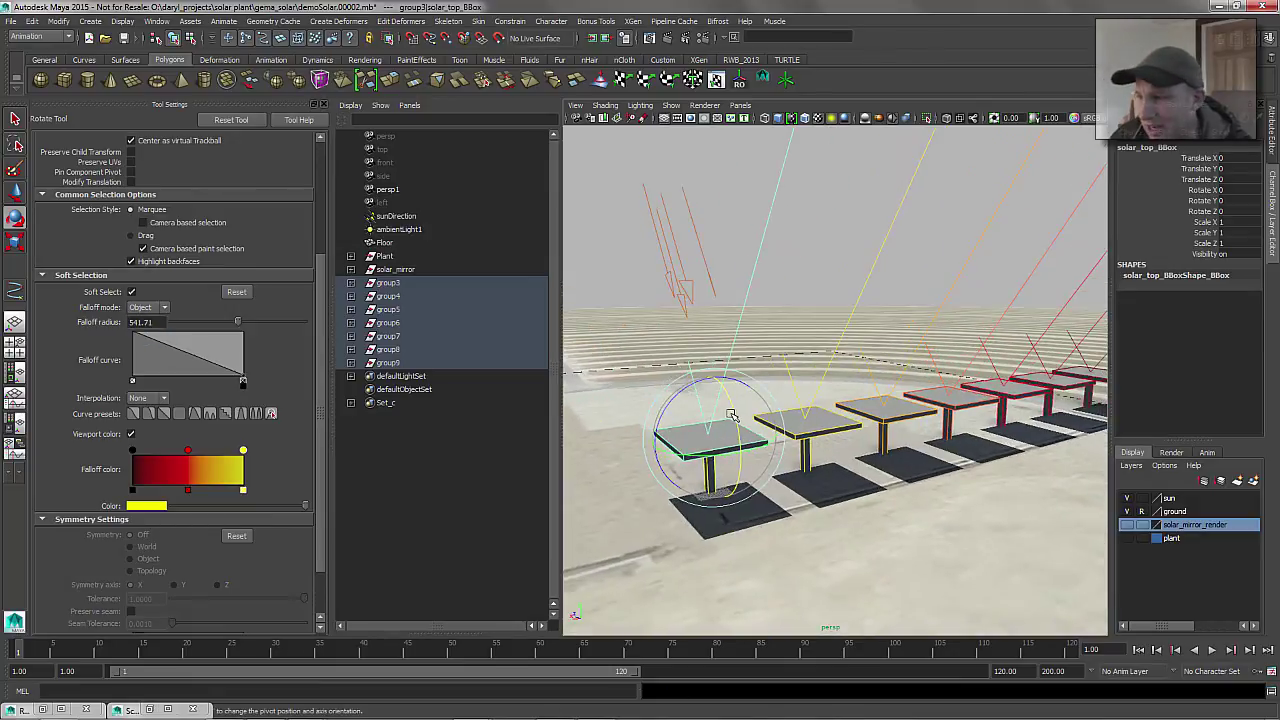
mouse_move(733, 410)
mouse_down()
mouse_move(738, 475)
mouse_move(742, 424)
mouse_up()
key(ctrl+z)
key(ctrl+z)
click(620, 190)
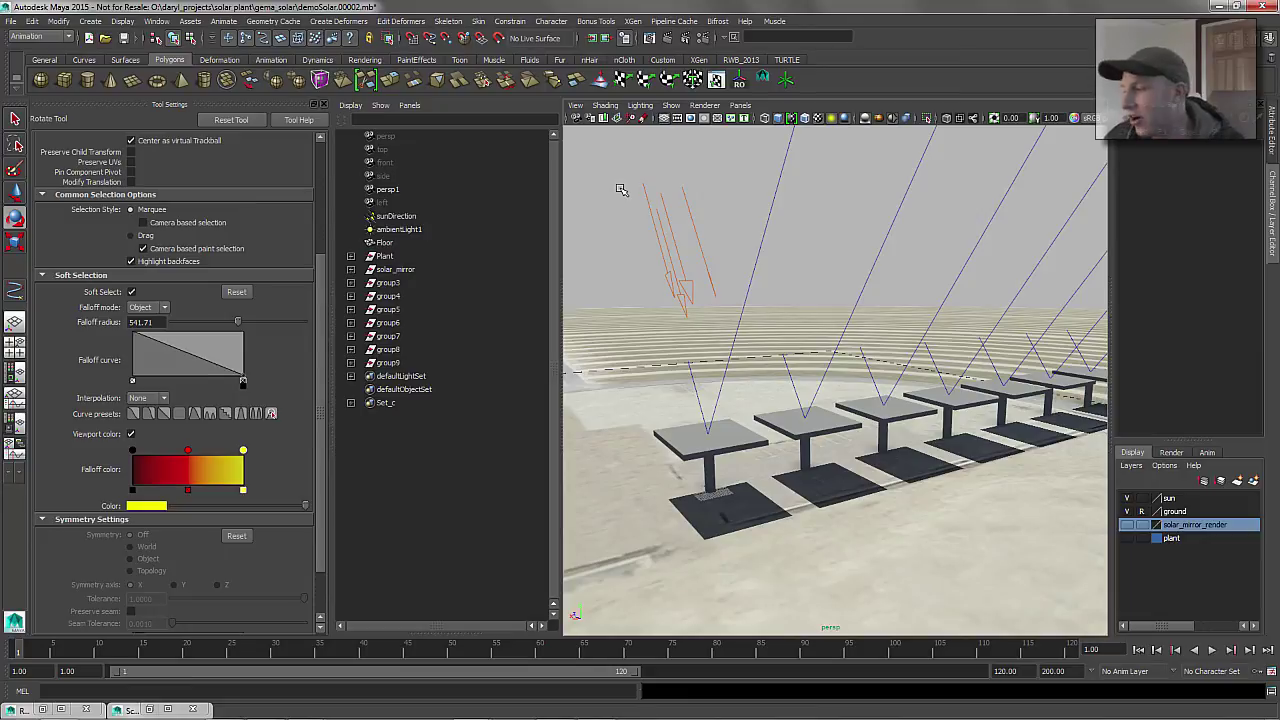
Set the sun display layer to Reference and keep the ground layer on Reference
click(1142, 499)
click(1142, 499)
click(1142, 499)
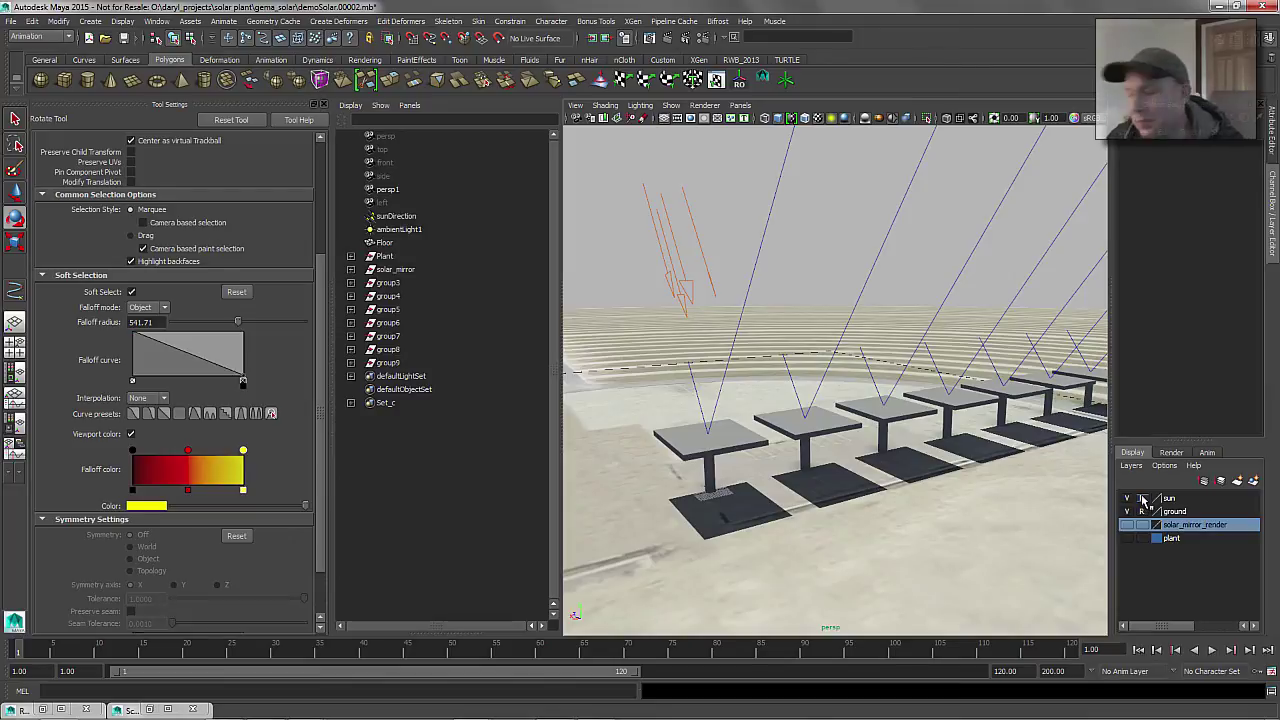
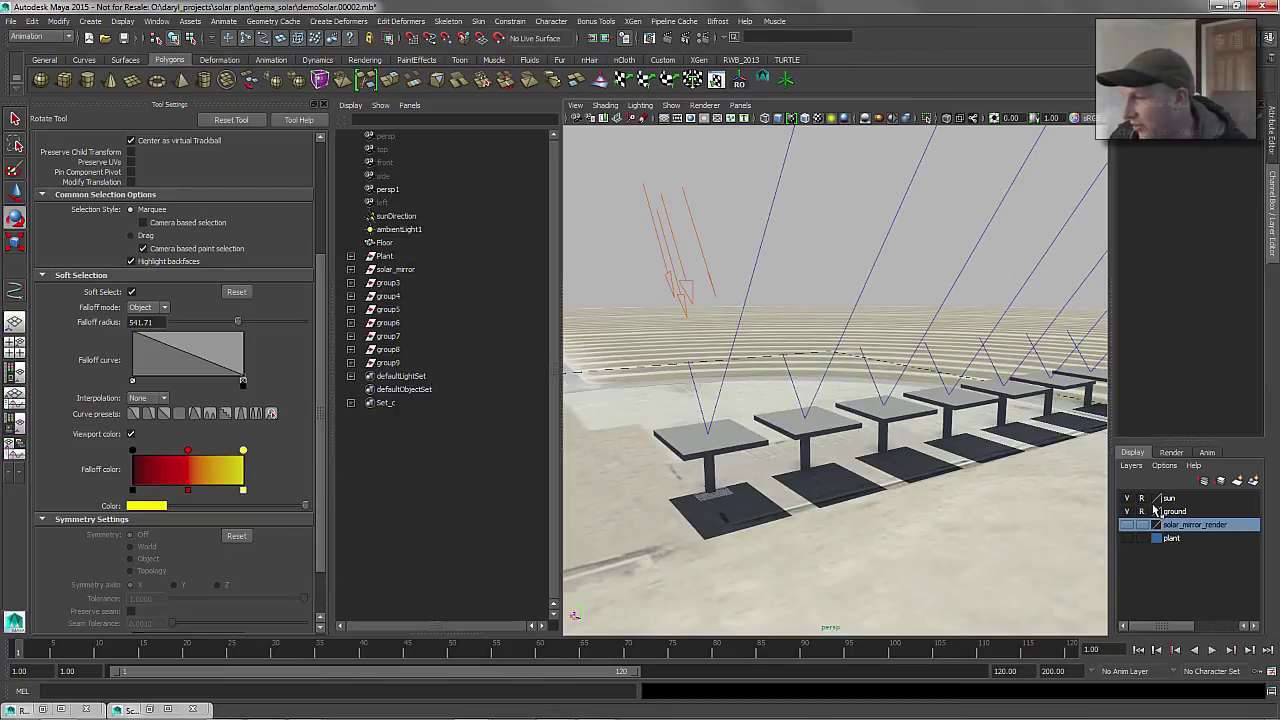
click(1141, 511)
Try tilting the first mirror's top about 14.9 degrees around X with soft selection active, and clear the selection
click(735, 432)
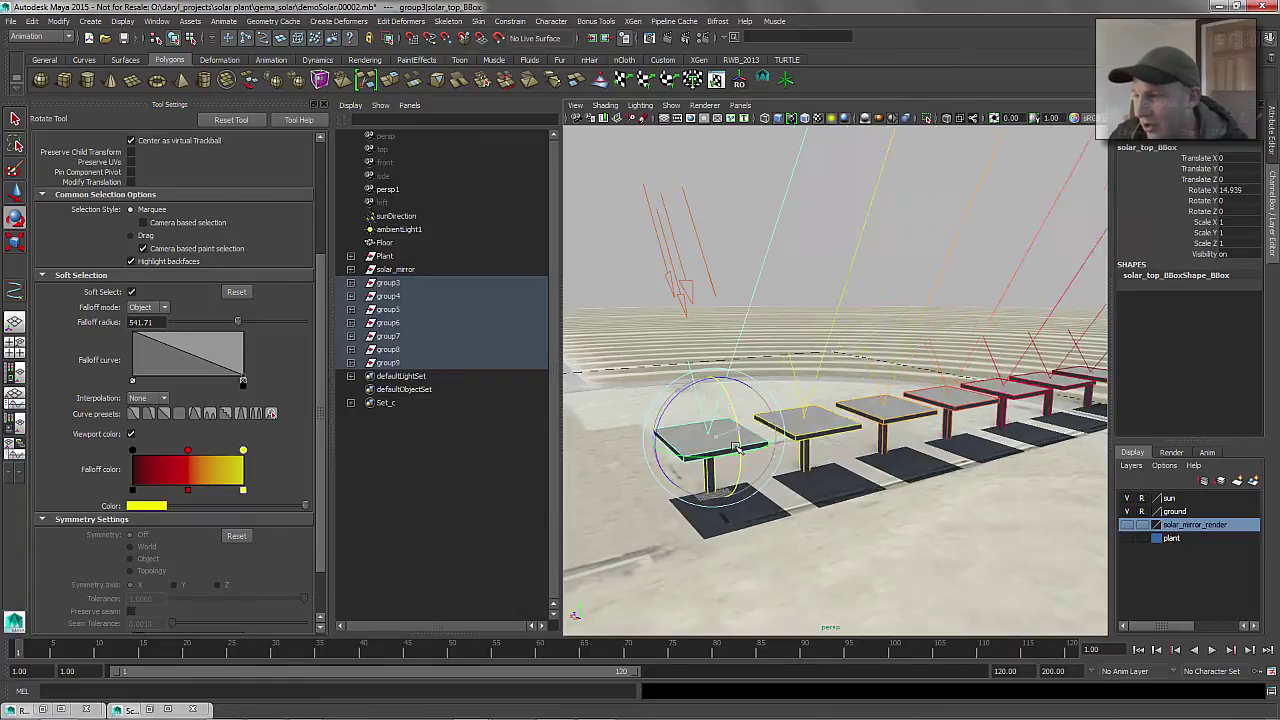
alt+drag(737, 425, 825, 445)
click(789, 274)
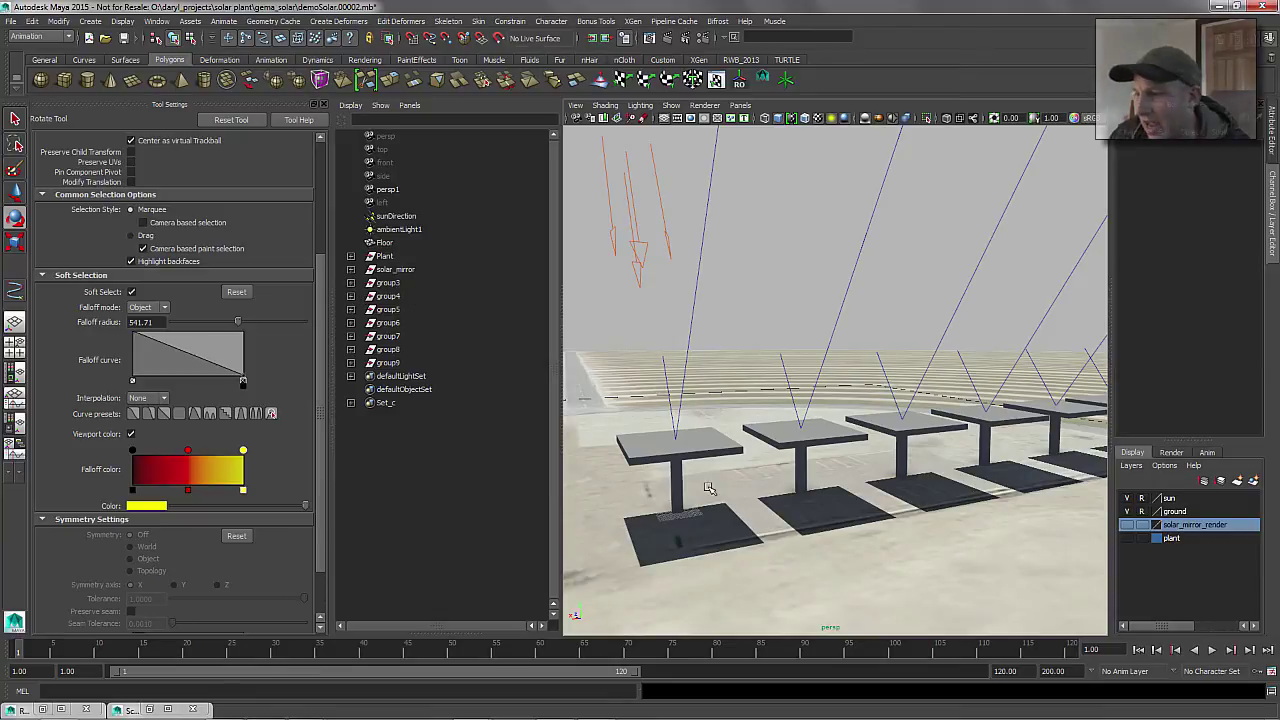
Select the first three mirrors' towers in turn to examine how the soft selection falloff spreads
alt+drag(688, 486, 694, 423)
click(668, 413)
click(808, 410)
click(911, 418)
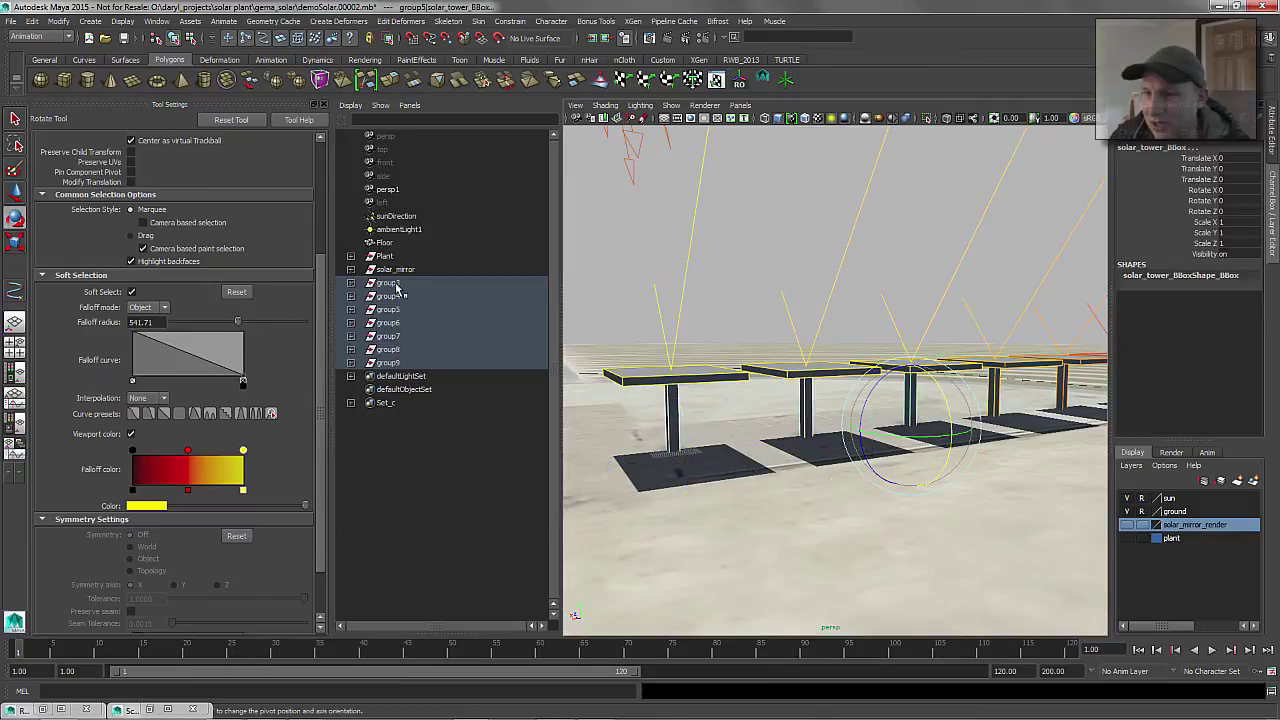
Put group3 through group9 into a new display layer and set that layer to Reference
click(397, 286)
shift+click(401, 363)
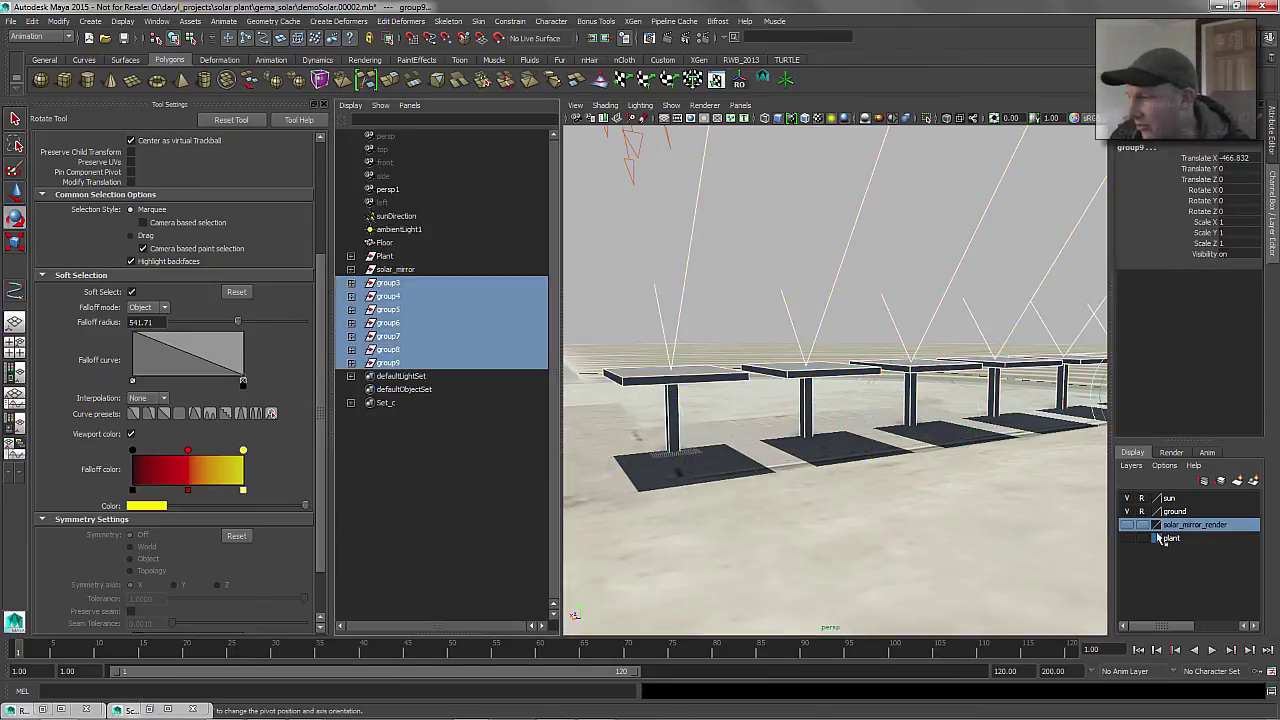
click(1253, 481)
click(1142, 498)
click(1142, 498)
click(703, 372)
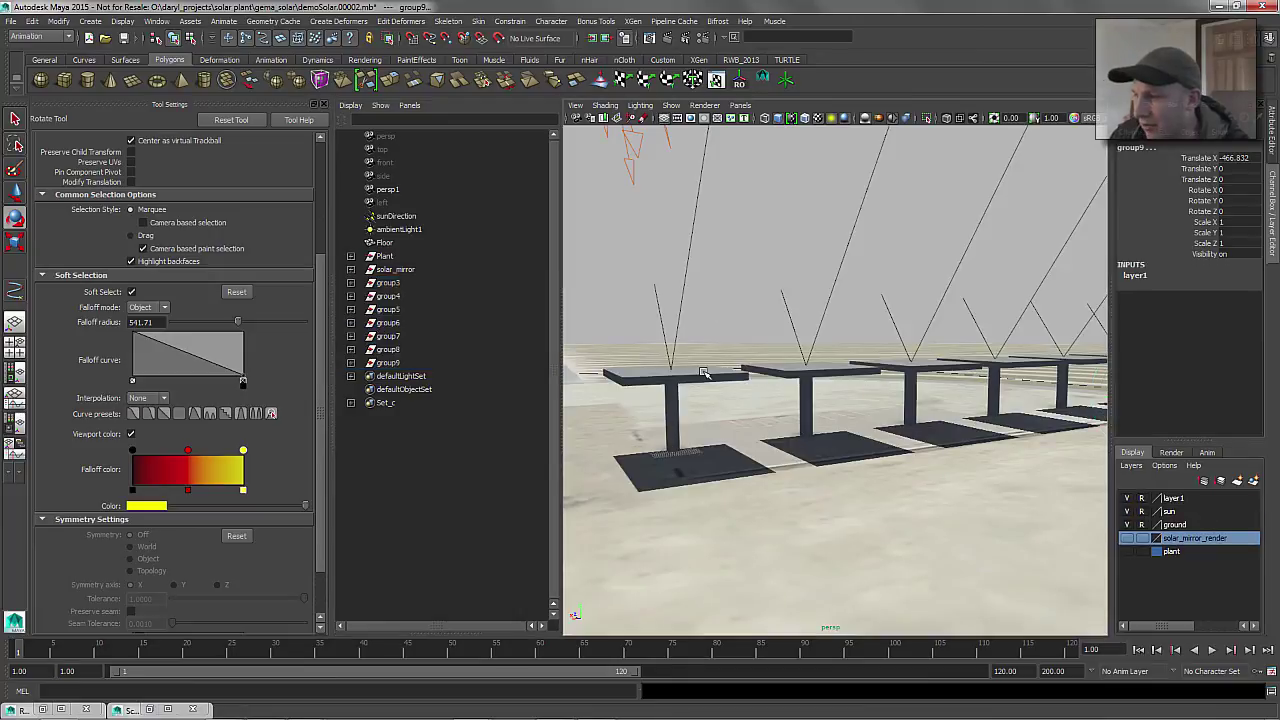
alt+drag(706, 374, 705, 384)
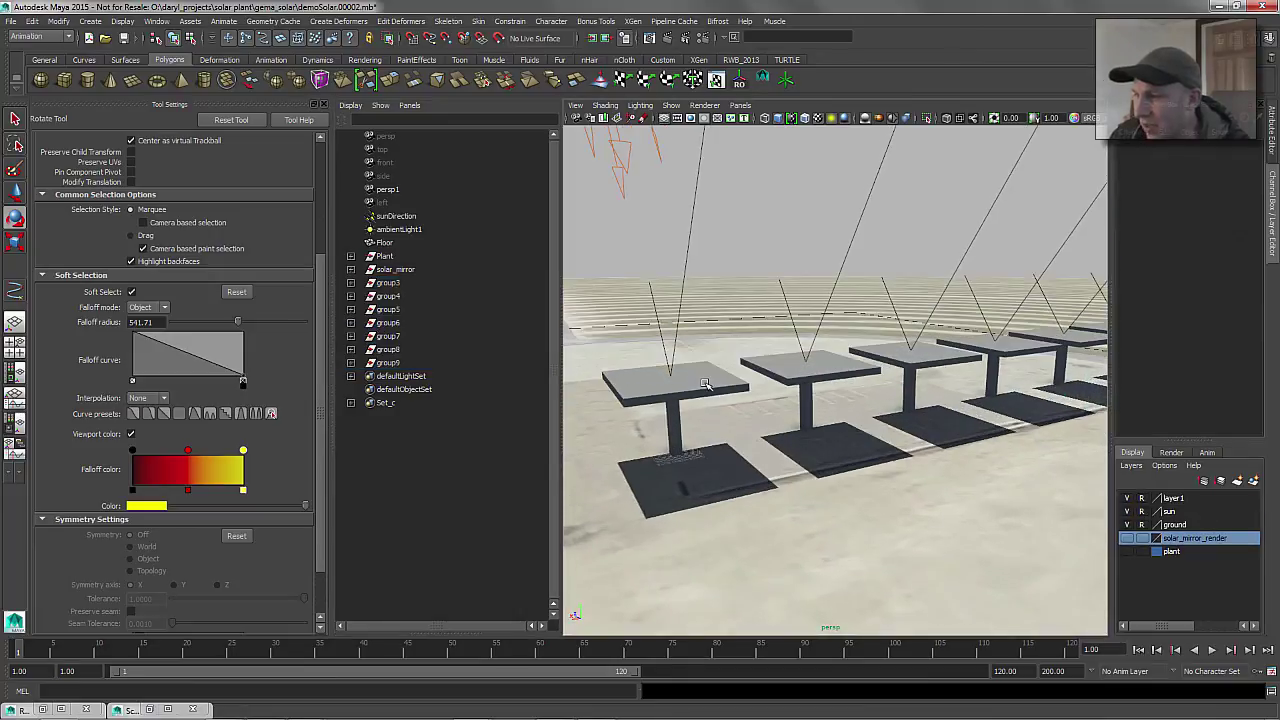
click(1176, 498)
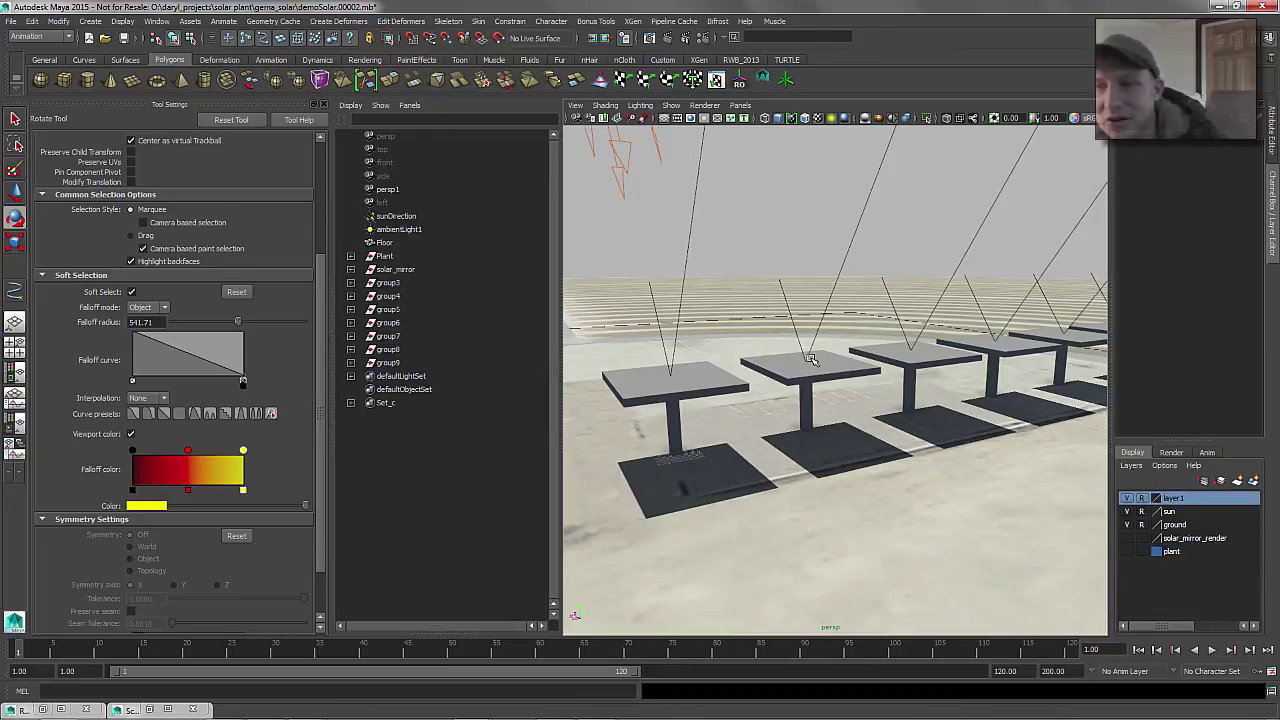
Delete the duplicated mirrors group4 through group9
click(388, 296)
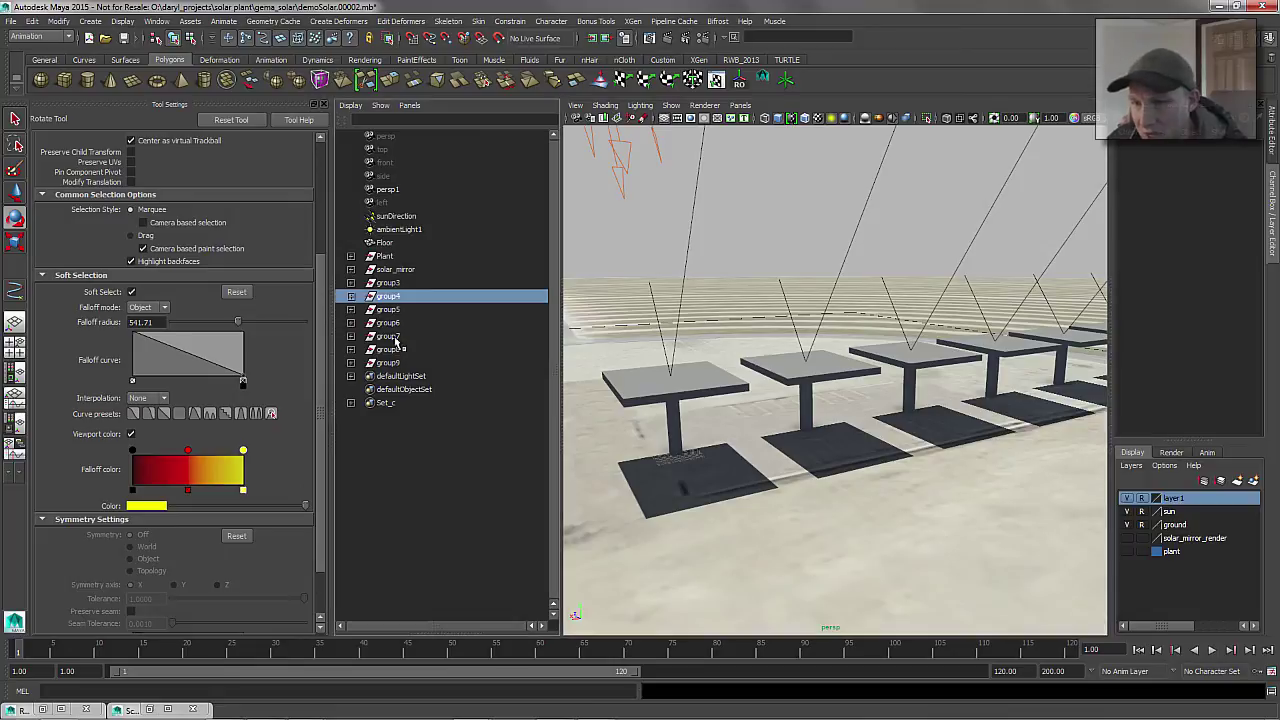
shift+click(396, 362)
key(Delete)
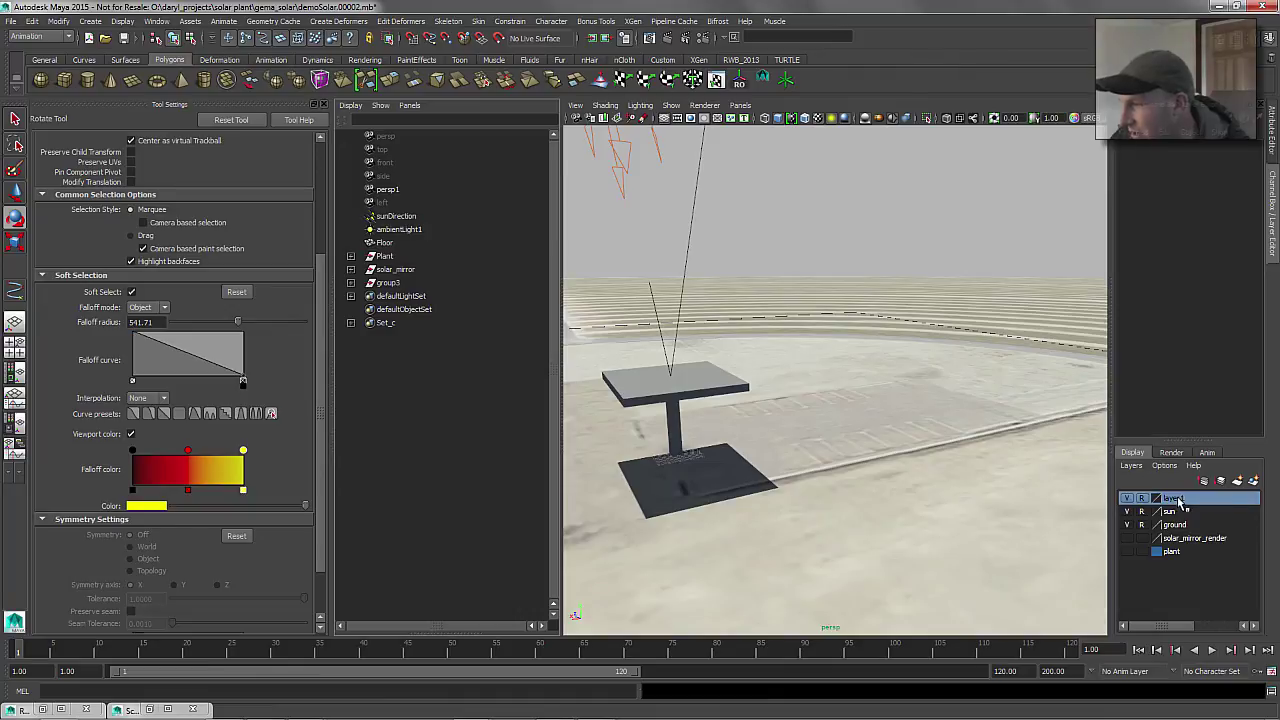
Delete the layer1 display layer
right_click(1178, 498)
click(1220, 610)
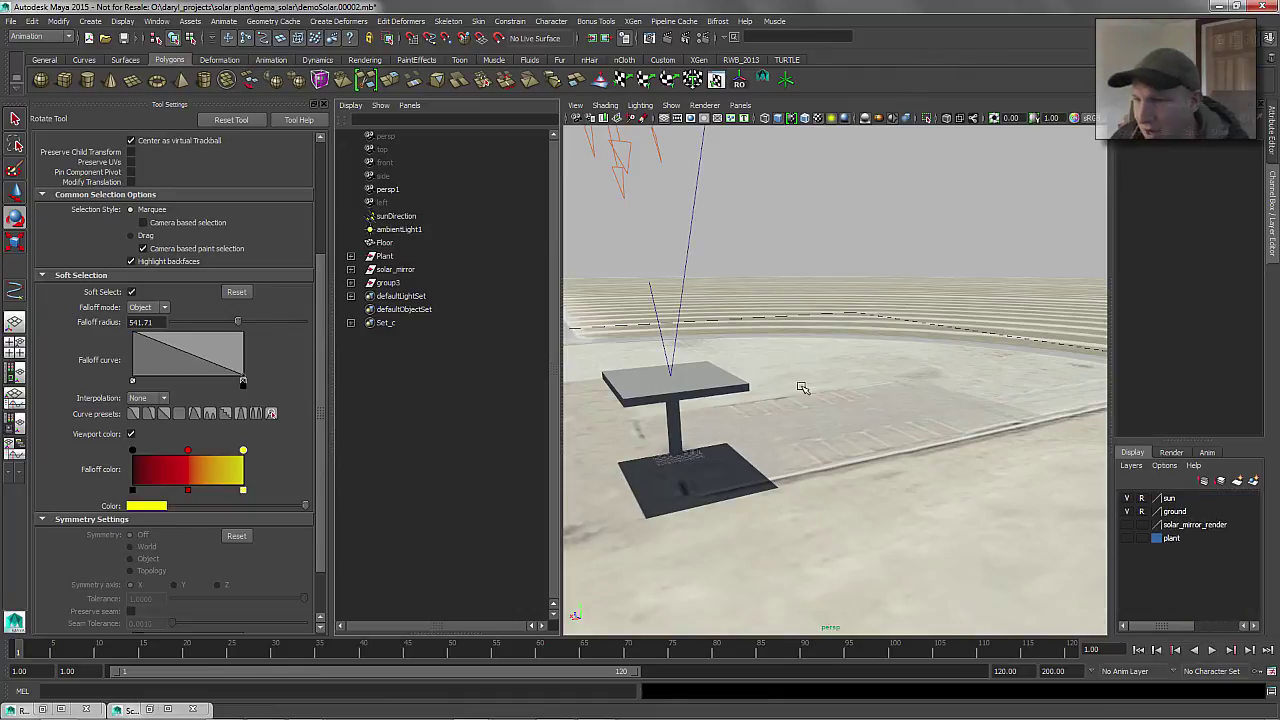
Expand group3 and examine its hierarchy by selecting the group, solar_top_BBox and solar_tower_BBox
click(350, 283)
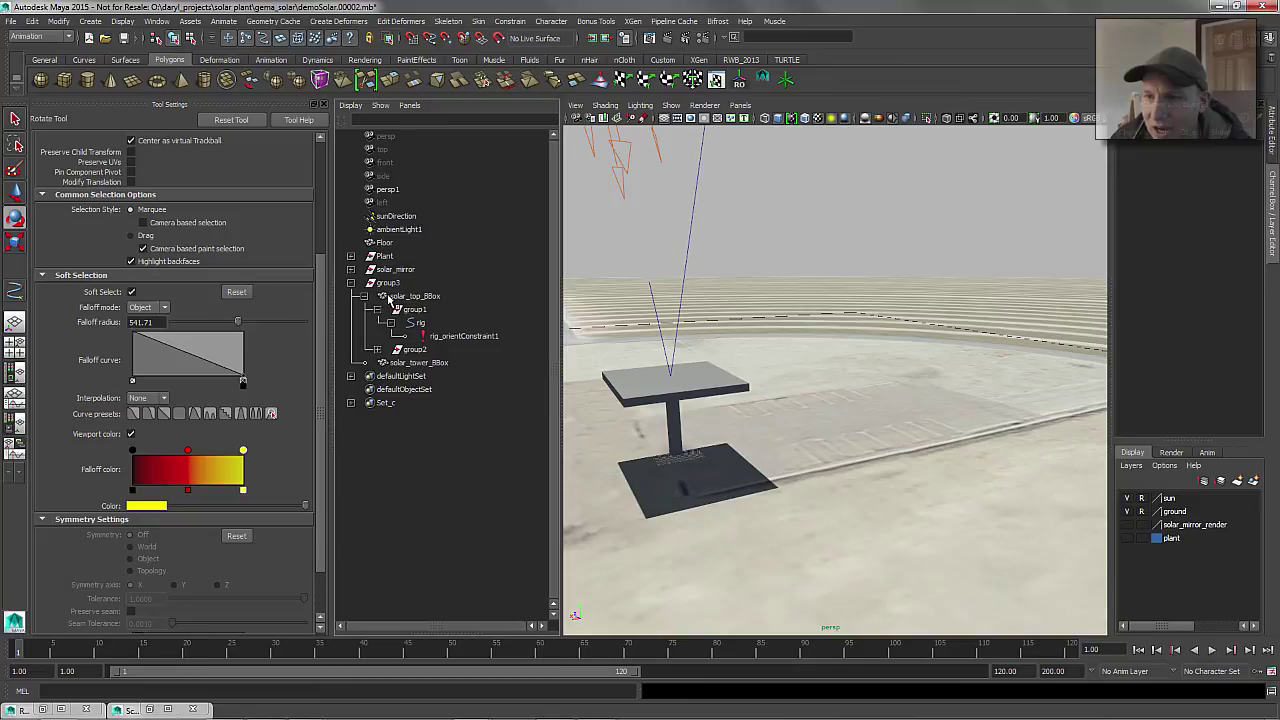
click(388, 283)
click(418, 297)
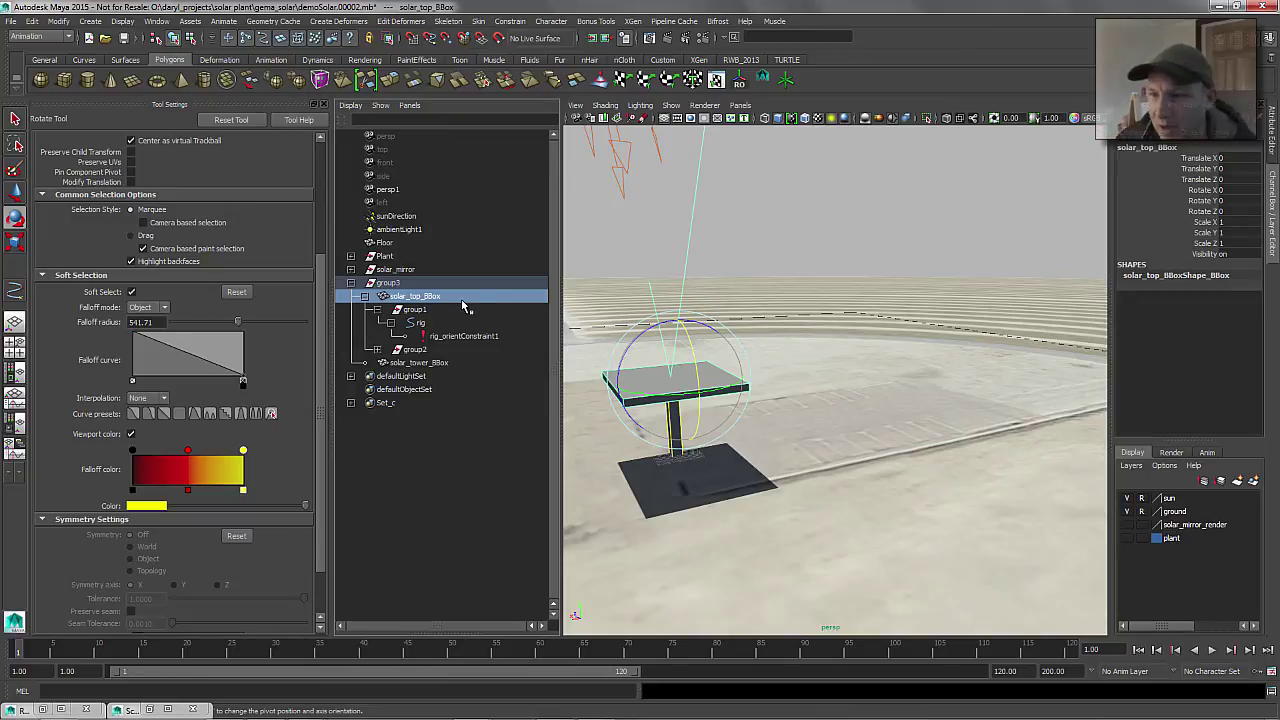
shift+click(424, 364)
click(400, 299)
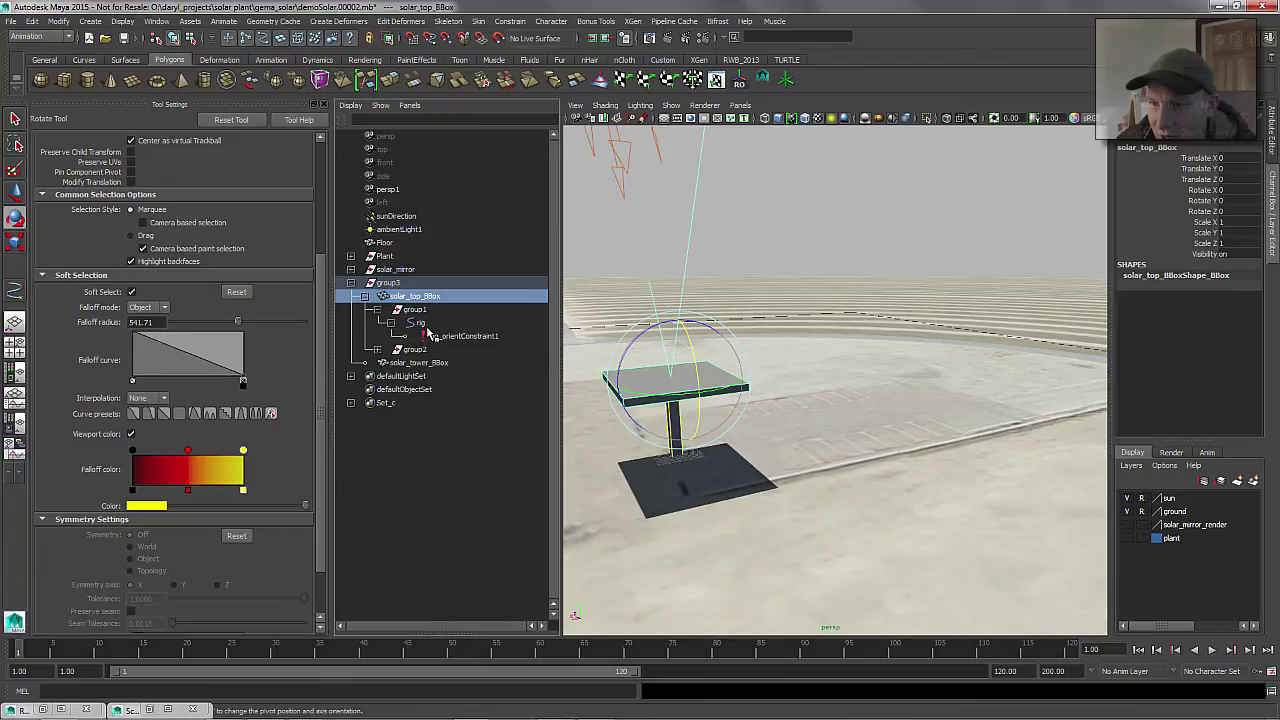
Try deleting the rig curve's rig_orientConstraint1, and undo the deletion
click(444, 338)
key(Delete)
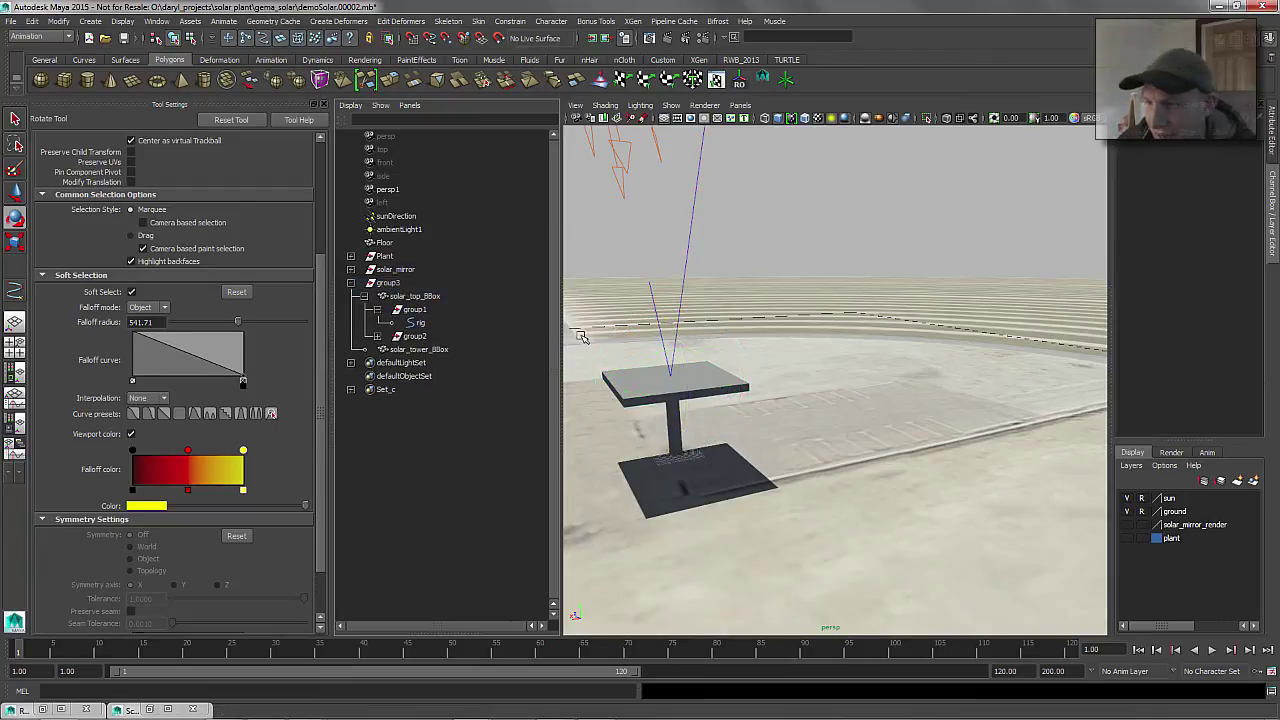
key(ctrl+z)
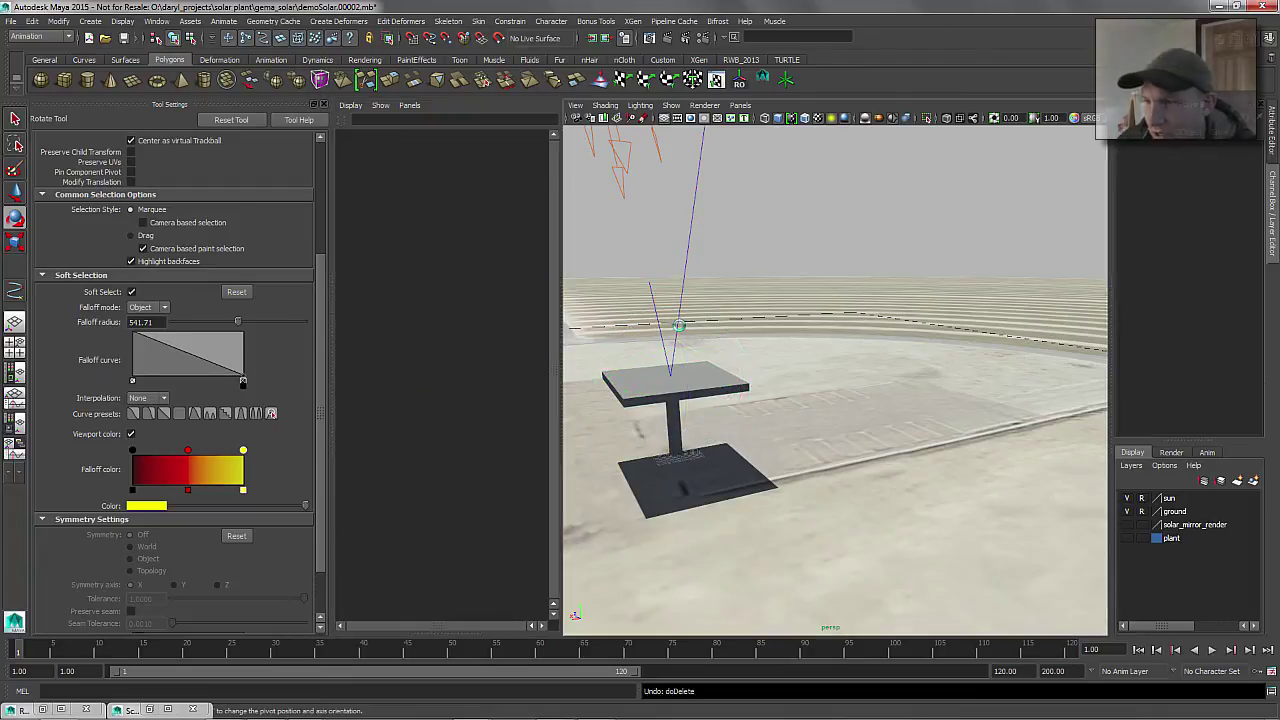
Take the sun layer out of Reference and select the sunDirection light
click(650, 205)
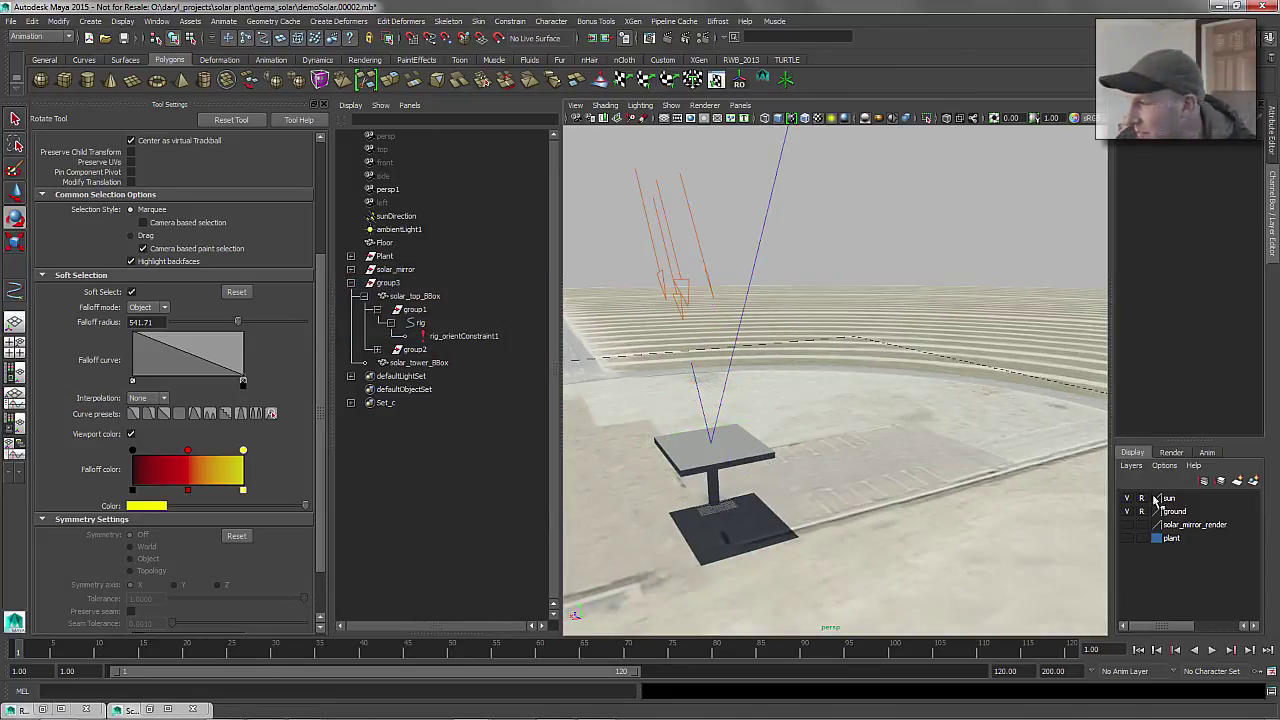
click(690, 250)
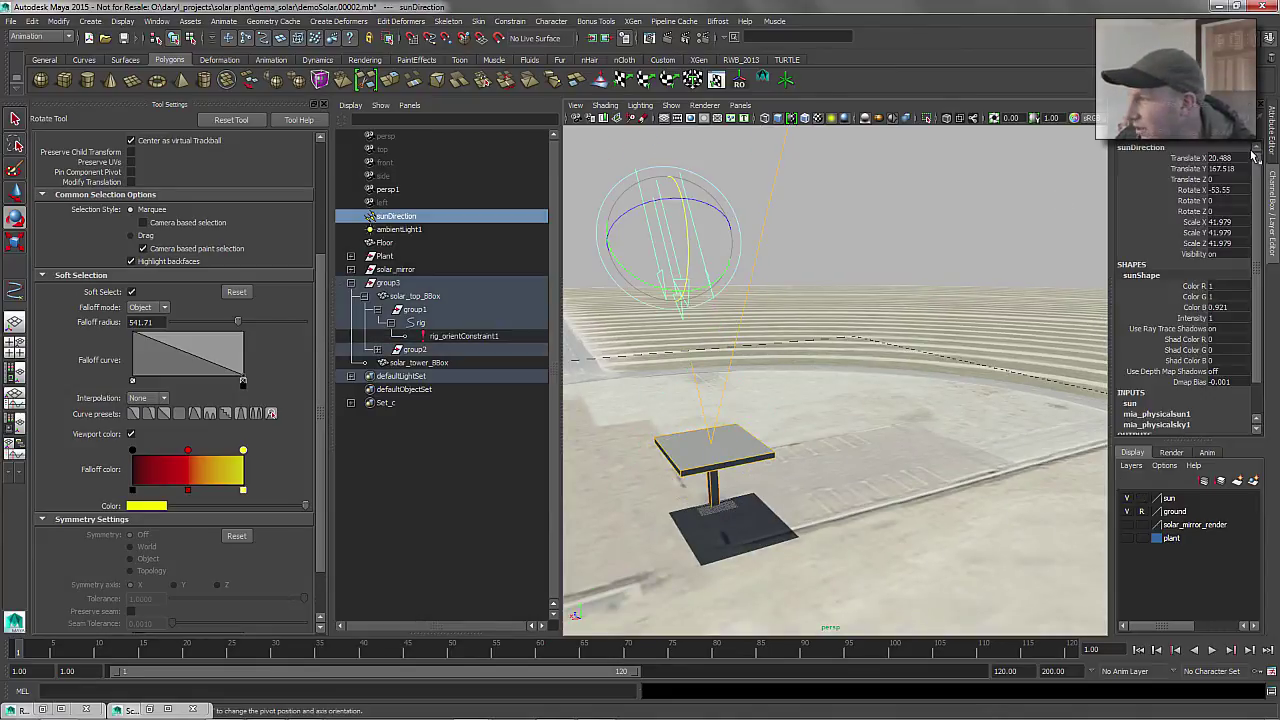
Set the sunDirection light's Rotate X to -90 so that it points straight down
double_click(1236, 190)
text(0)
key(Return)
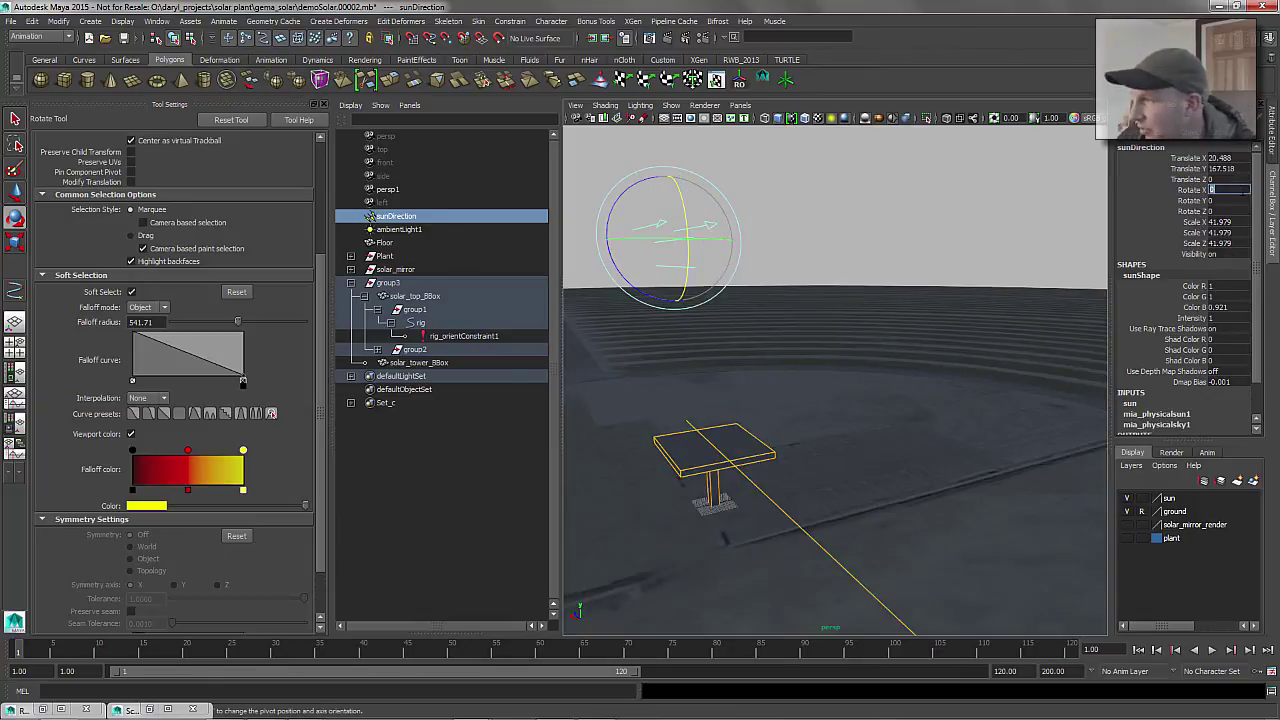
key(Return)
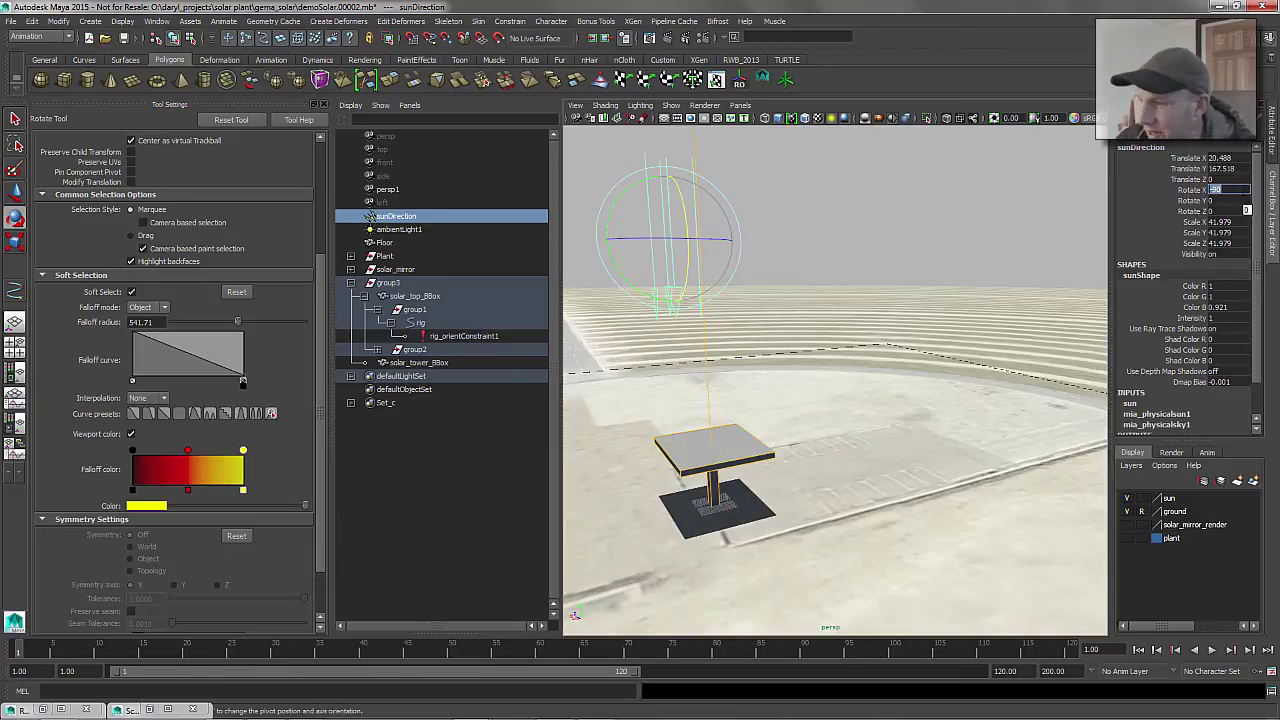
click(797, 220)
Delete rig_orientConstraint1 from the rig curve under group1
click(456, 337)
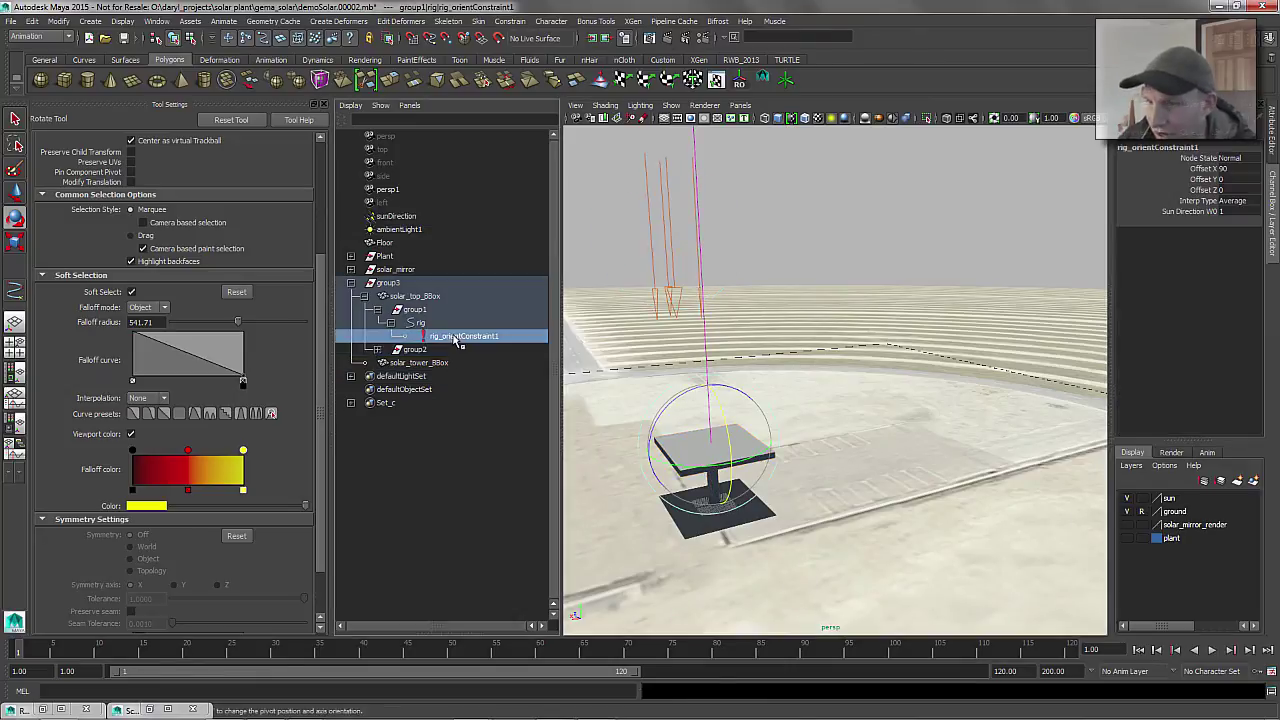
key(Delete)
alt+drag(692, 338, 690, 330)
alt+right_drag(690, 330, 676, 345)
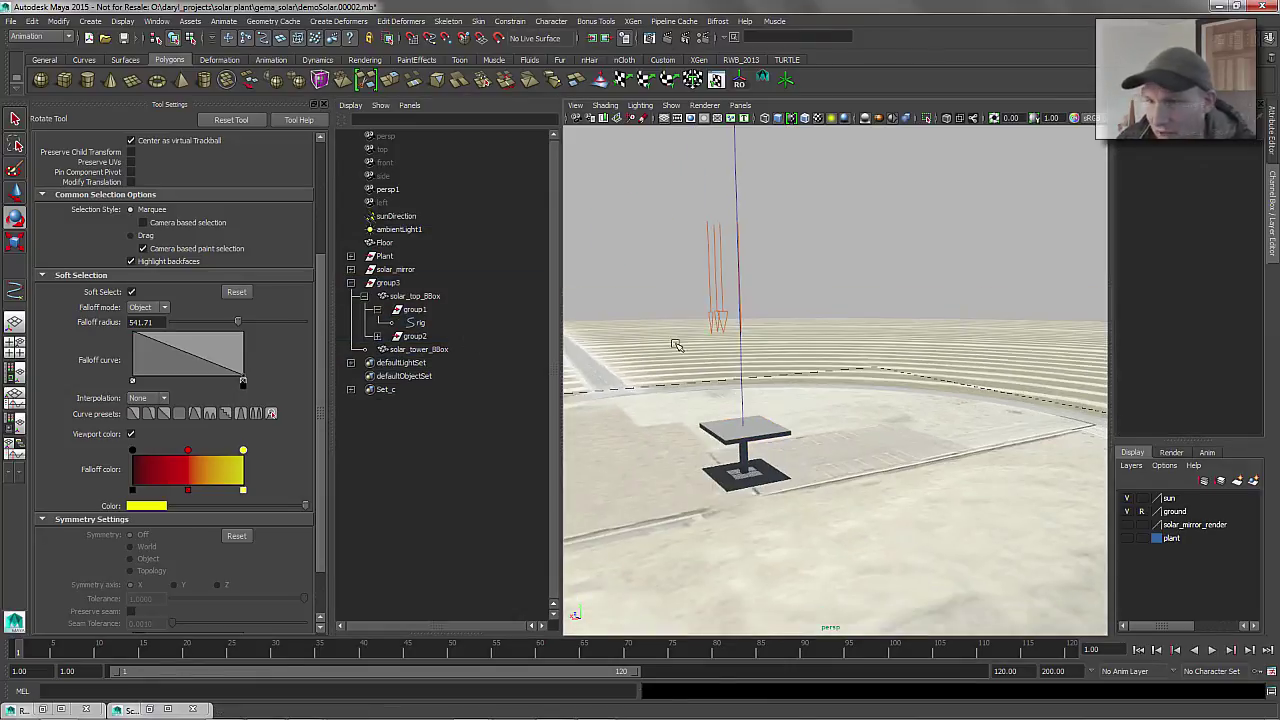
Unparent solar_top_BBox and solar_tower_BBox from group3, and delete the emptied group3
click(351, 284)
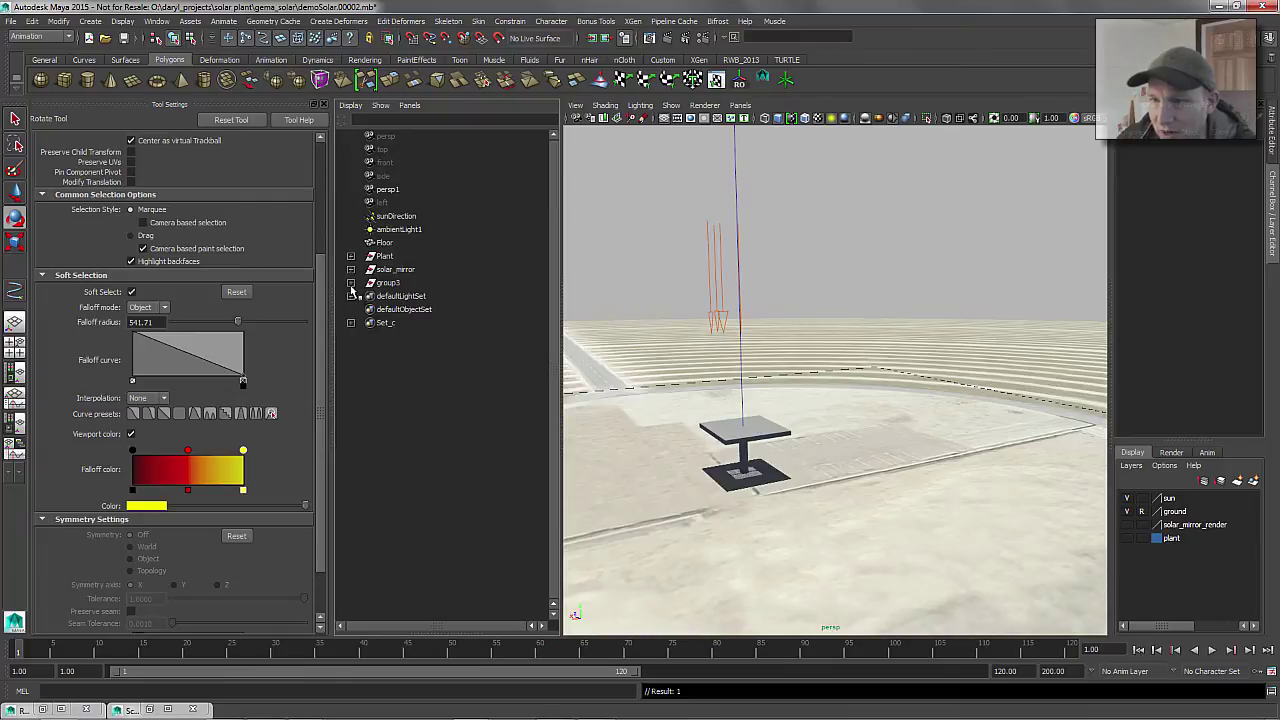
click(351, 284)
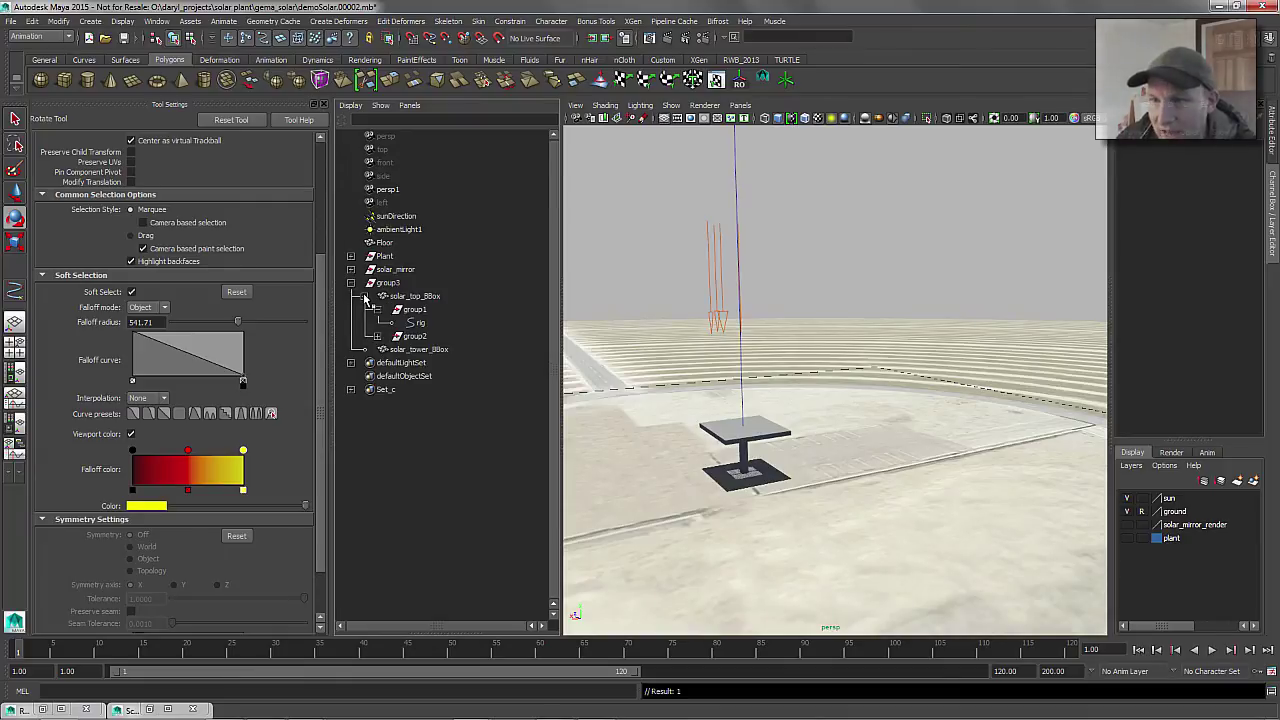
click(365, 297)
click(410, 296)
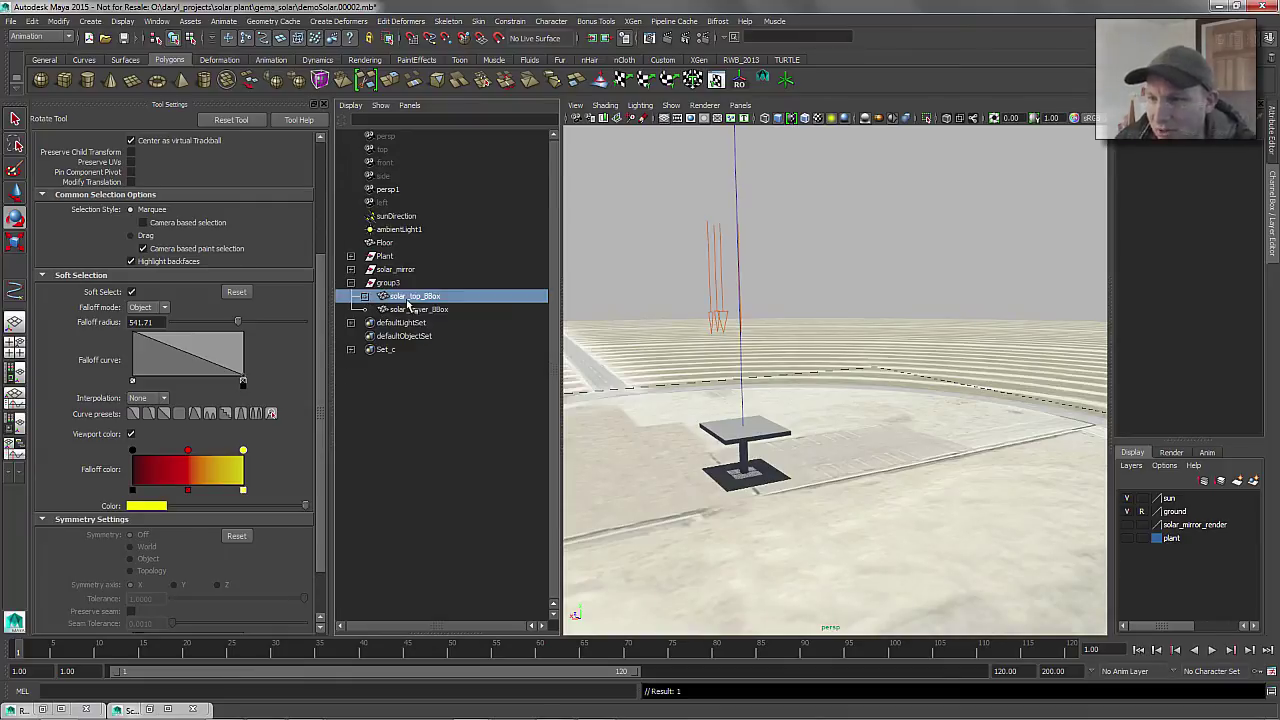
shift+click(412, 309)
key(space)
drag(637, 282, 690, 688)
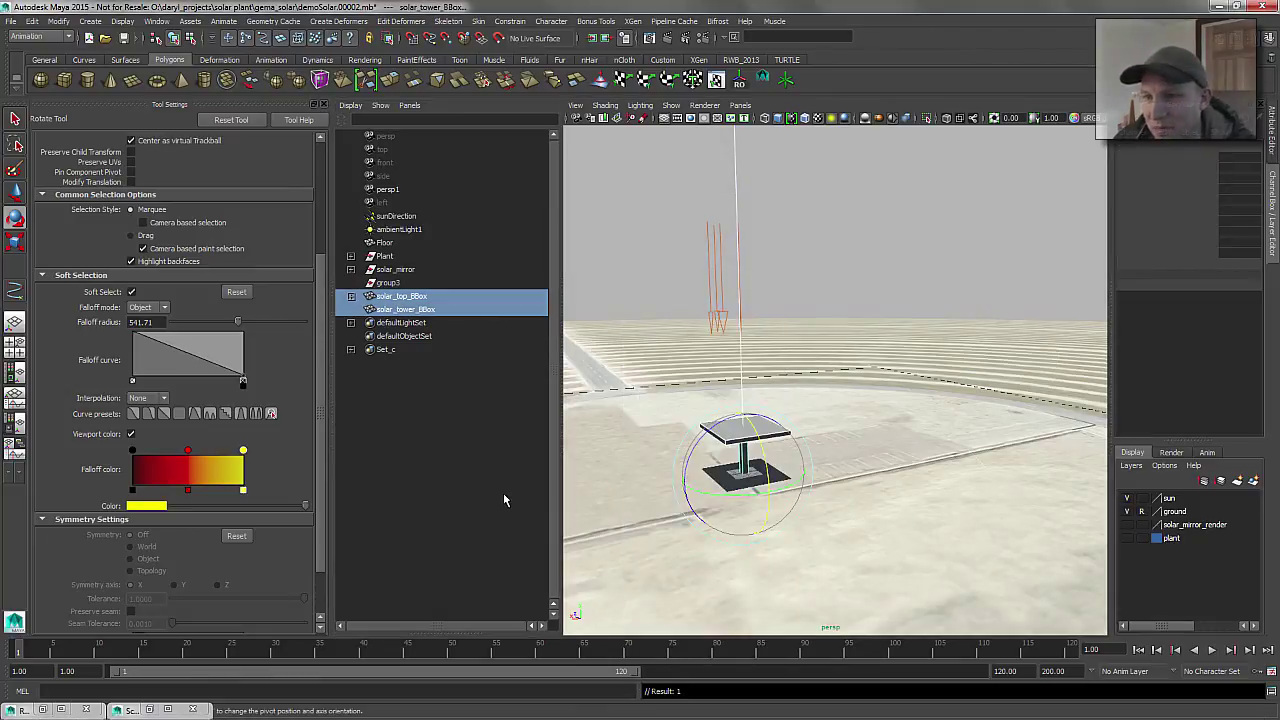
click(408, 284)
key(Delete)
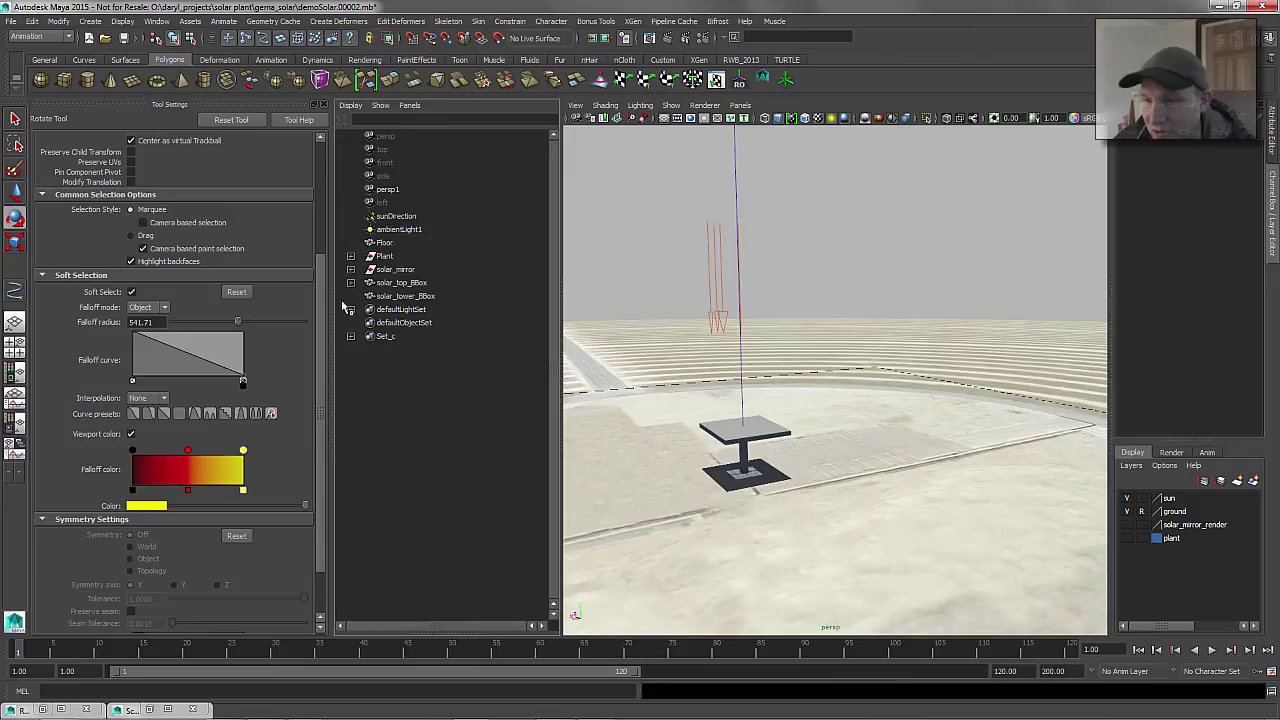
Try rotating solar_top_BBox on its own, and undo the rotation
click(418, 297)
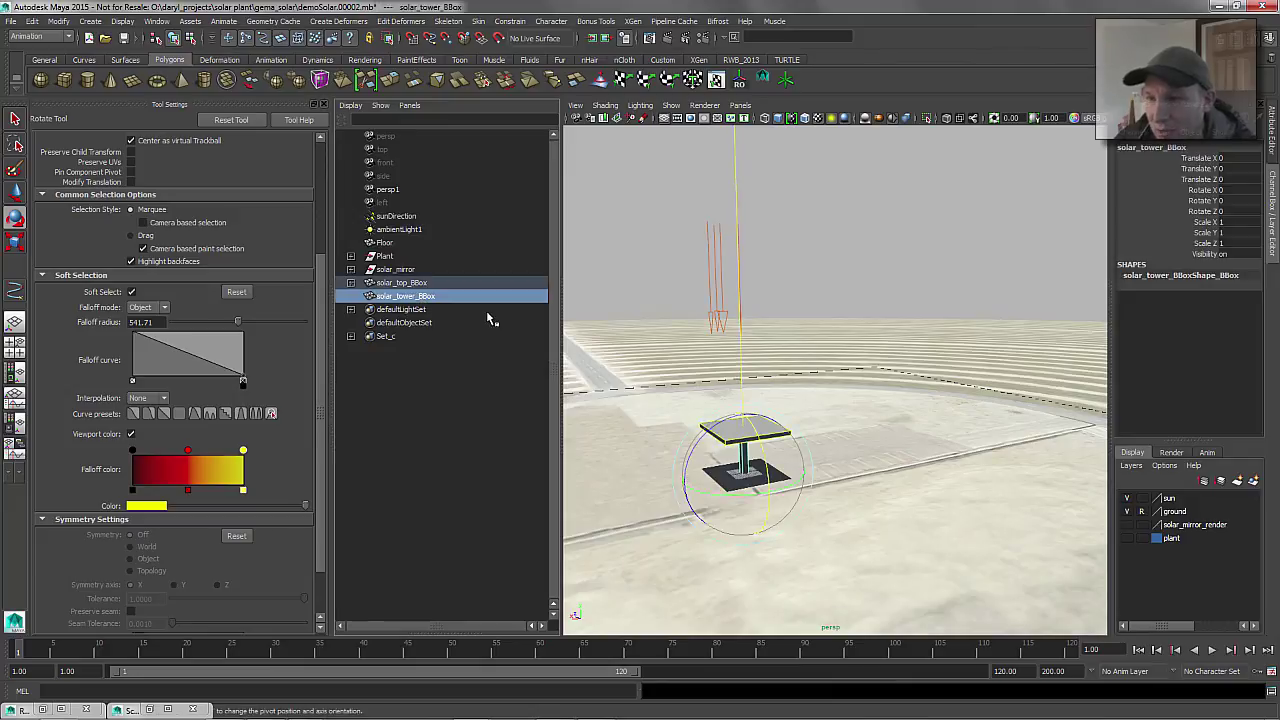
click(412, 283)
drag(740, 447, 689, 293)
key(ctrl+z)
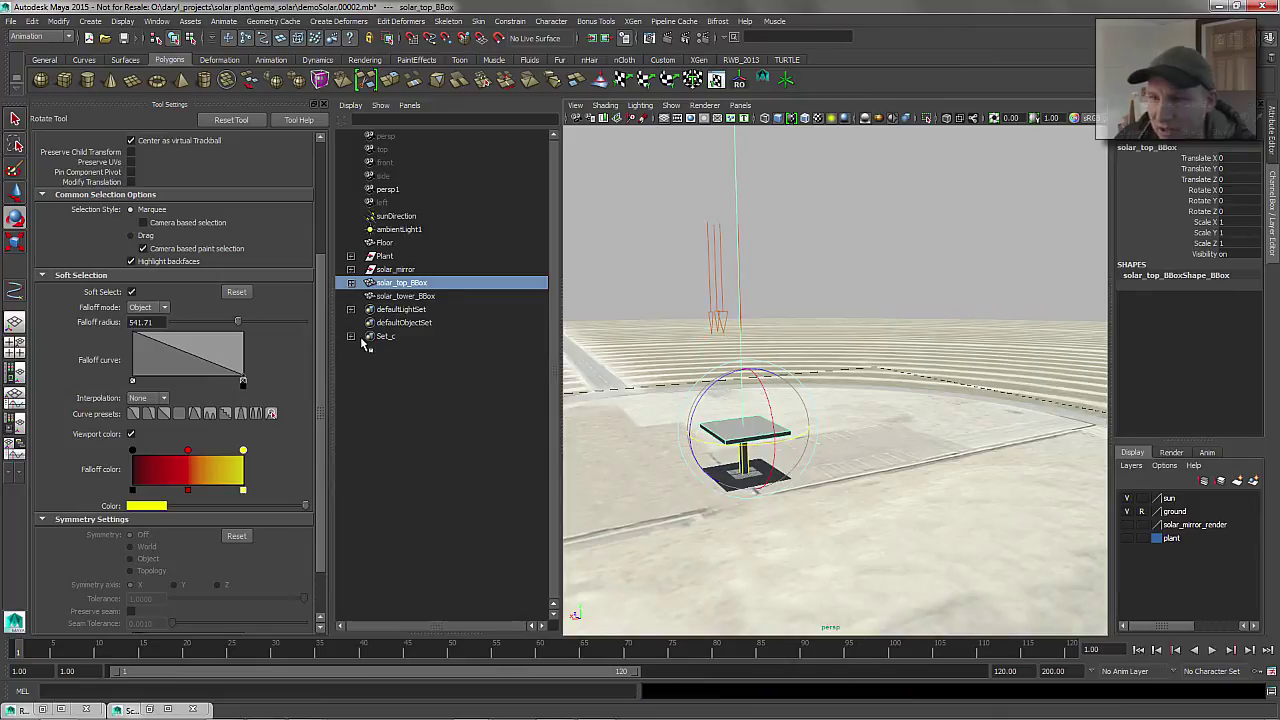
Parent solar_top_BBox under solar_tower_BBox and expand the tower's hierarchy
shift+click(420, 296)
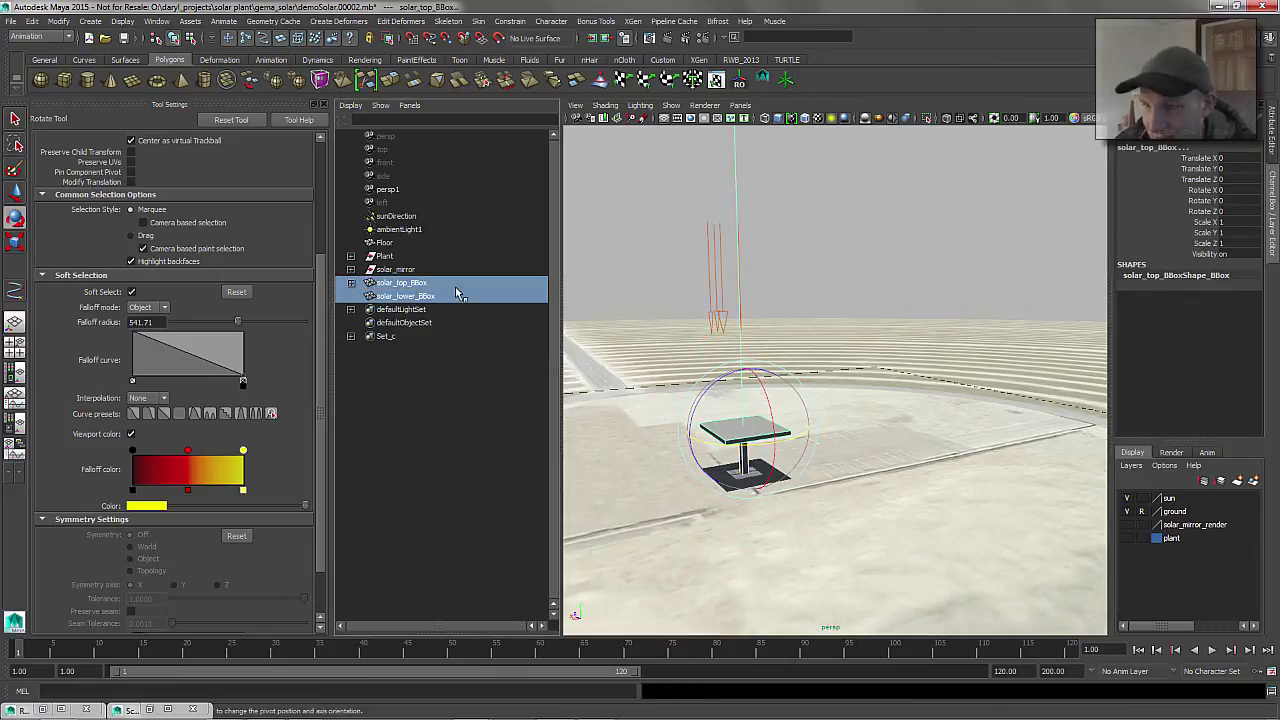
click(412, 297)
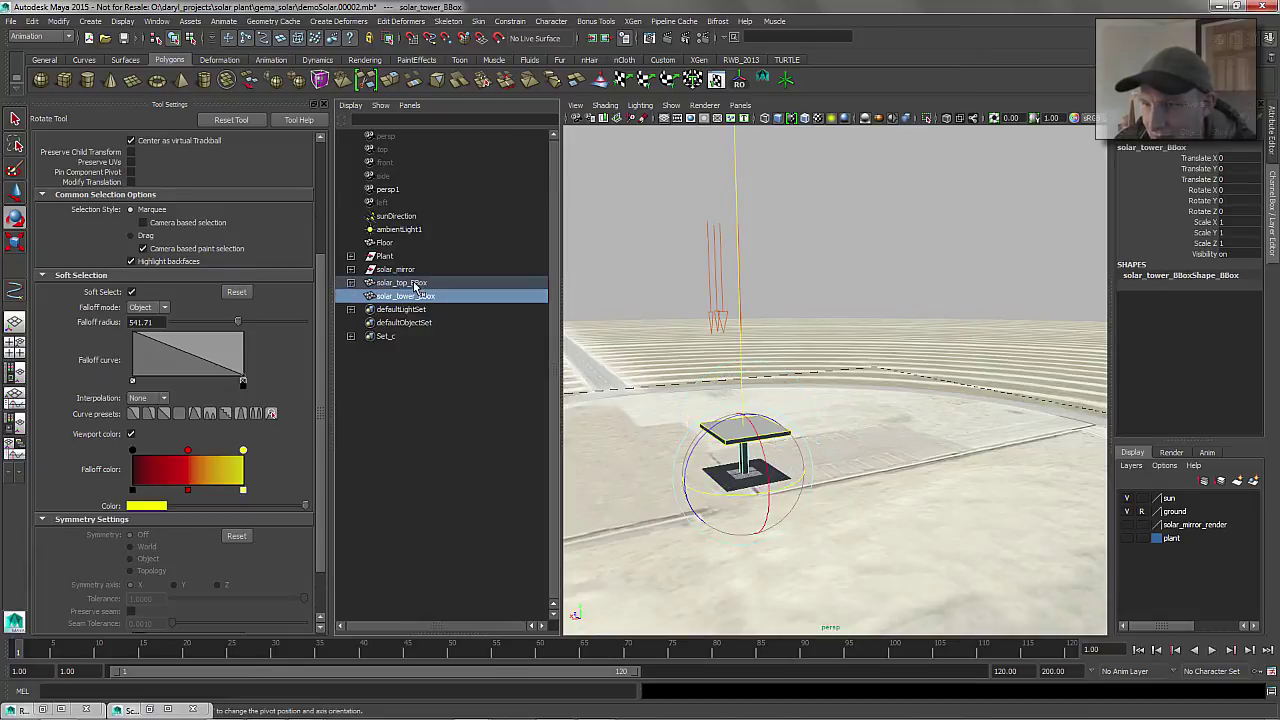
click(415, 287)
shift+click(412, 297)
key(p)
click(350, 283)
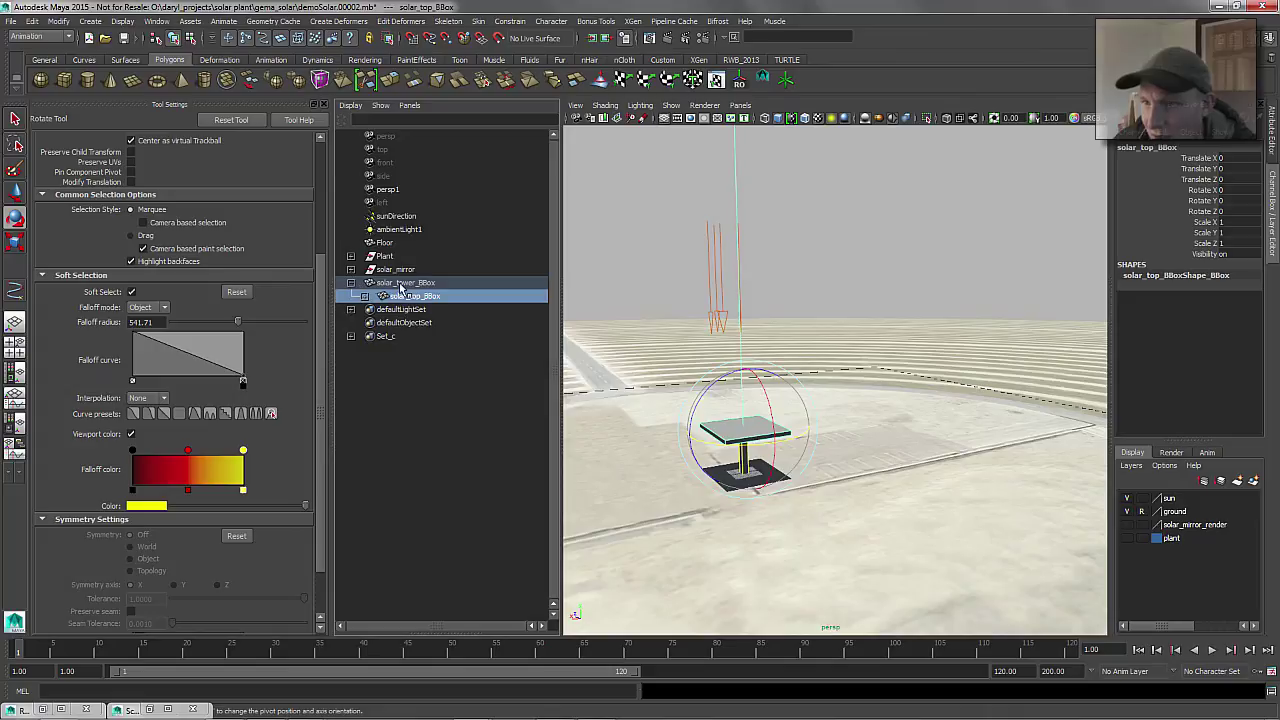
Test the parenting by rotating solar_tower_BBox and solar_top_BBox in turn, undoing each rotation
click(401, 284)
mouse_move(717, 494)
mouse_down()
mouse_move(740, 490)
mouse_move(705, 500)
mouse_move(738, 482)
mouse_move(720, 492)
mouse_up()
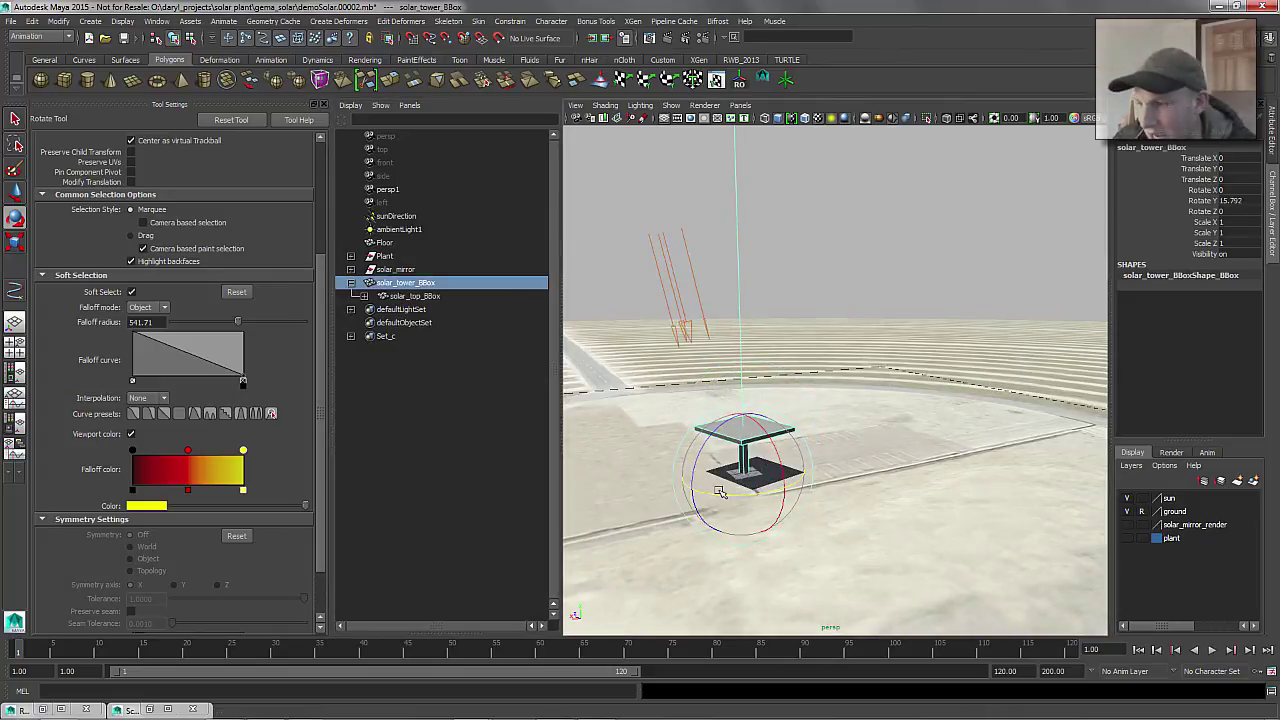
key(ctrl+z)
click(412, 297)
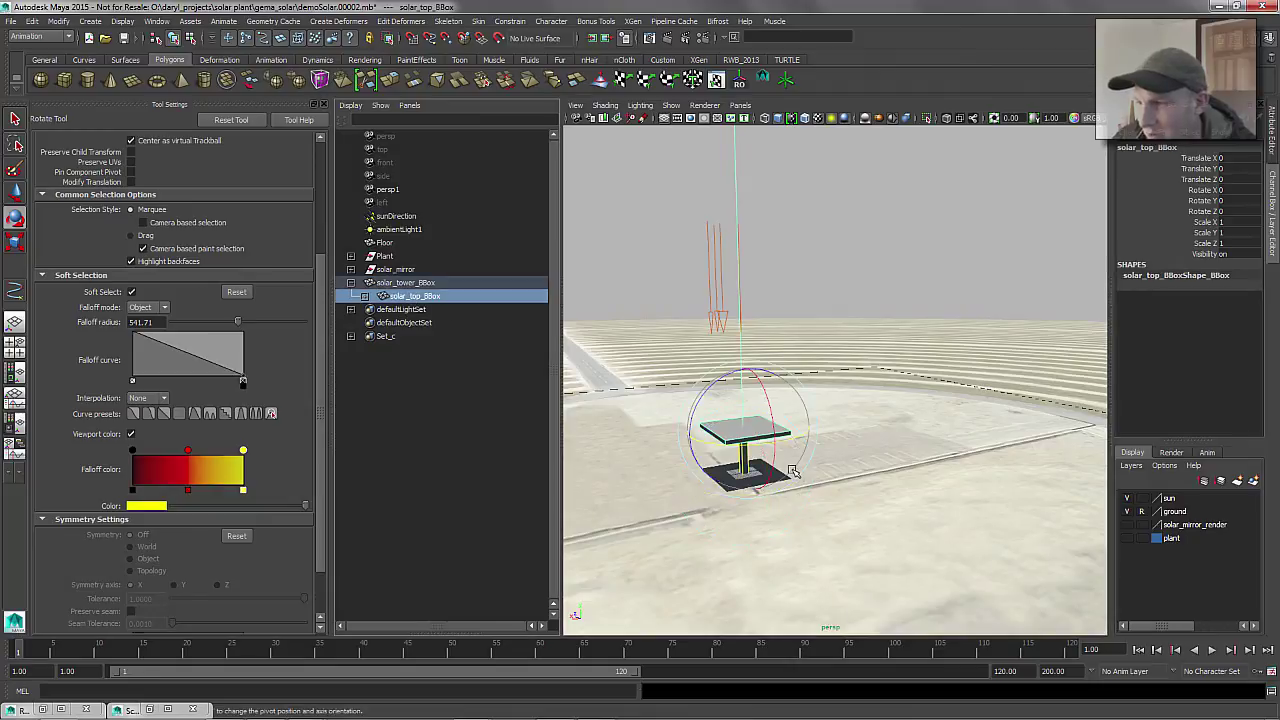
drag(776, 428, 776, 444)
key(ctrl+z)
click(657, 234)
Create a display layer from solar_top_BBox and name it top_M
alt+drag(706, 307, 718, 350)
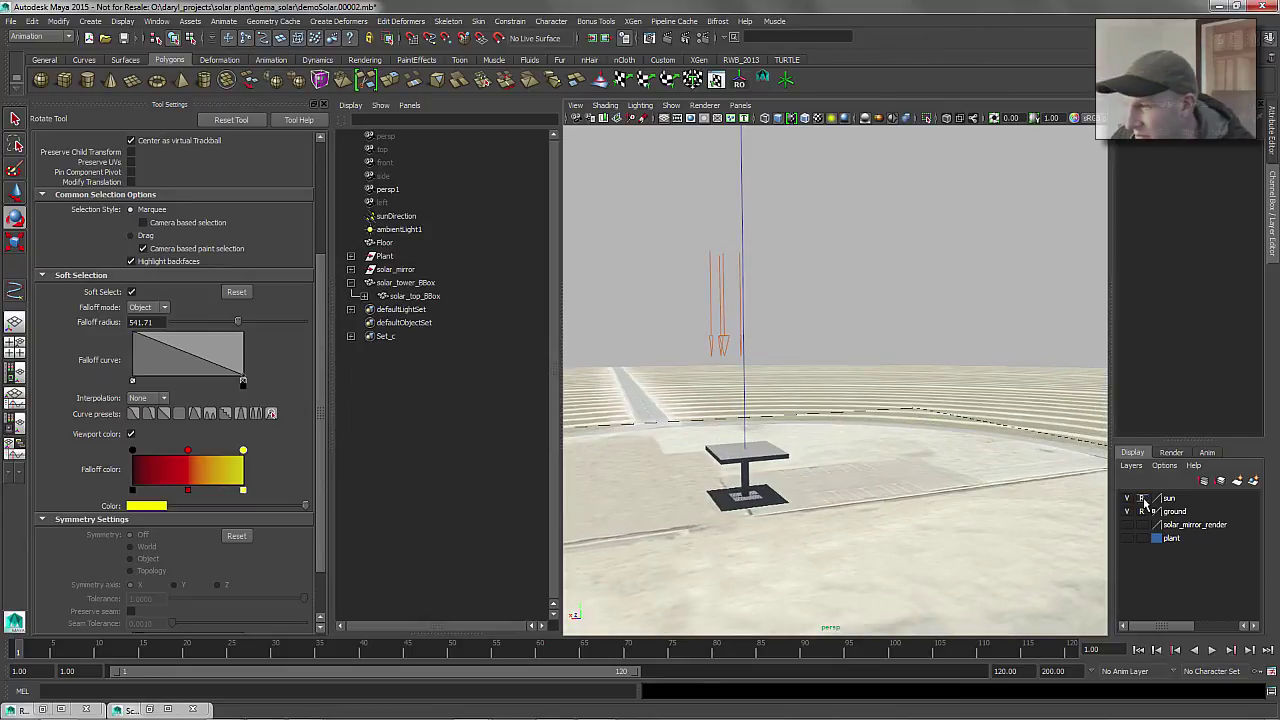
alt+drag(807, 423, 643, 419)
click(420, 296)
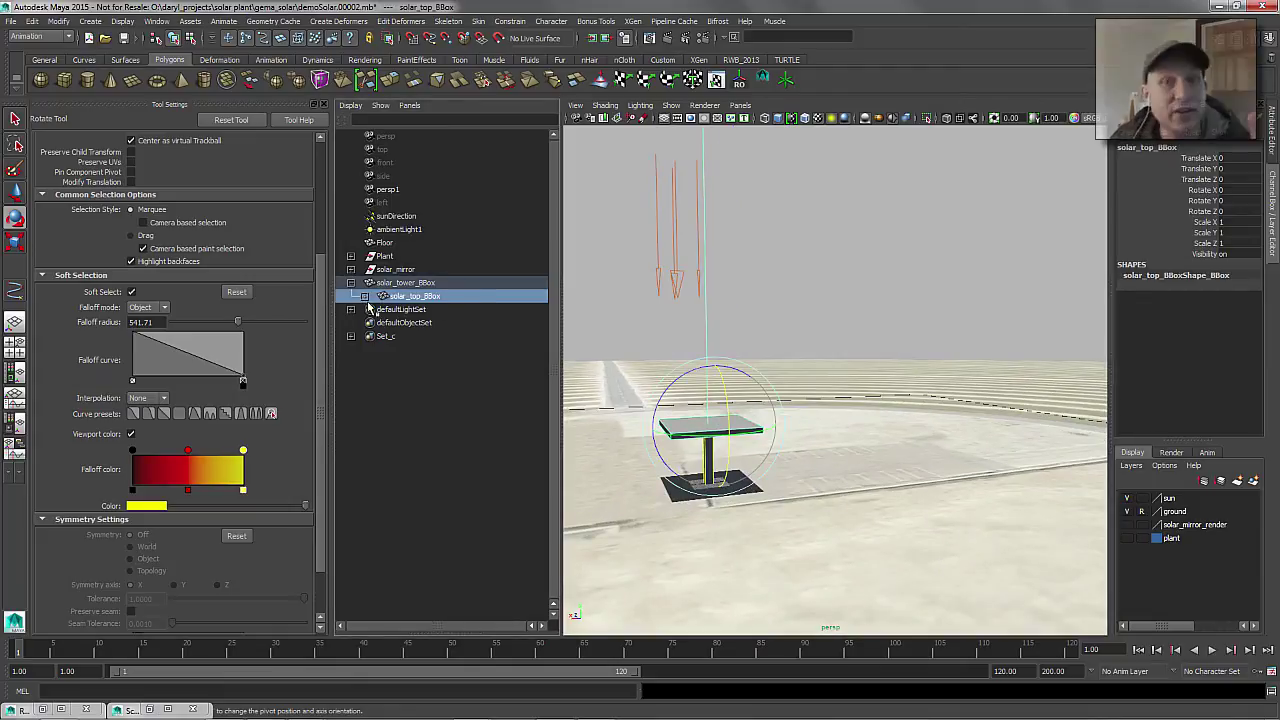
click(1257, 481)
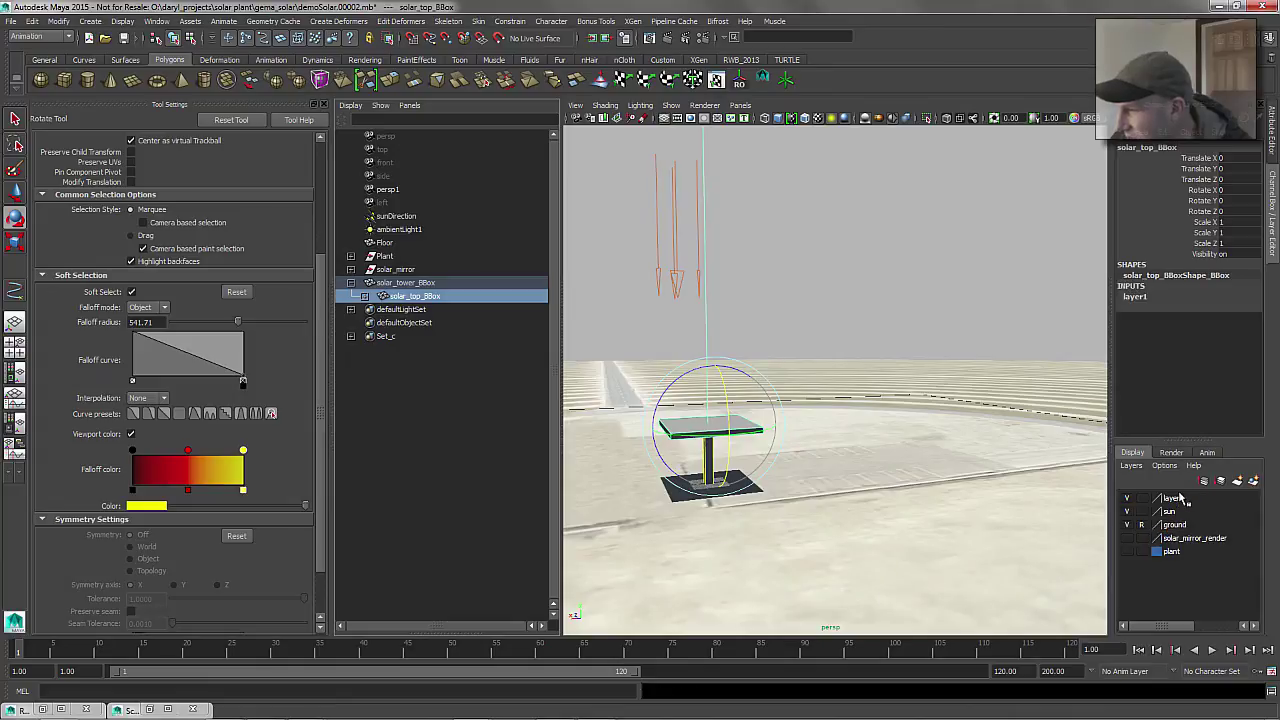
double_click(1174, 498)
double_click(661, 352)
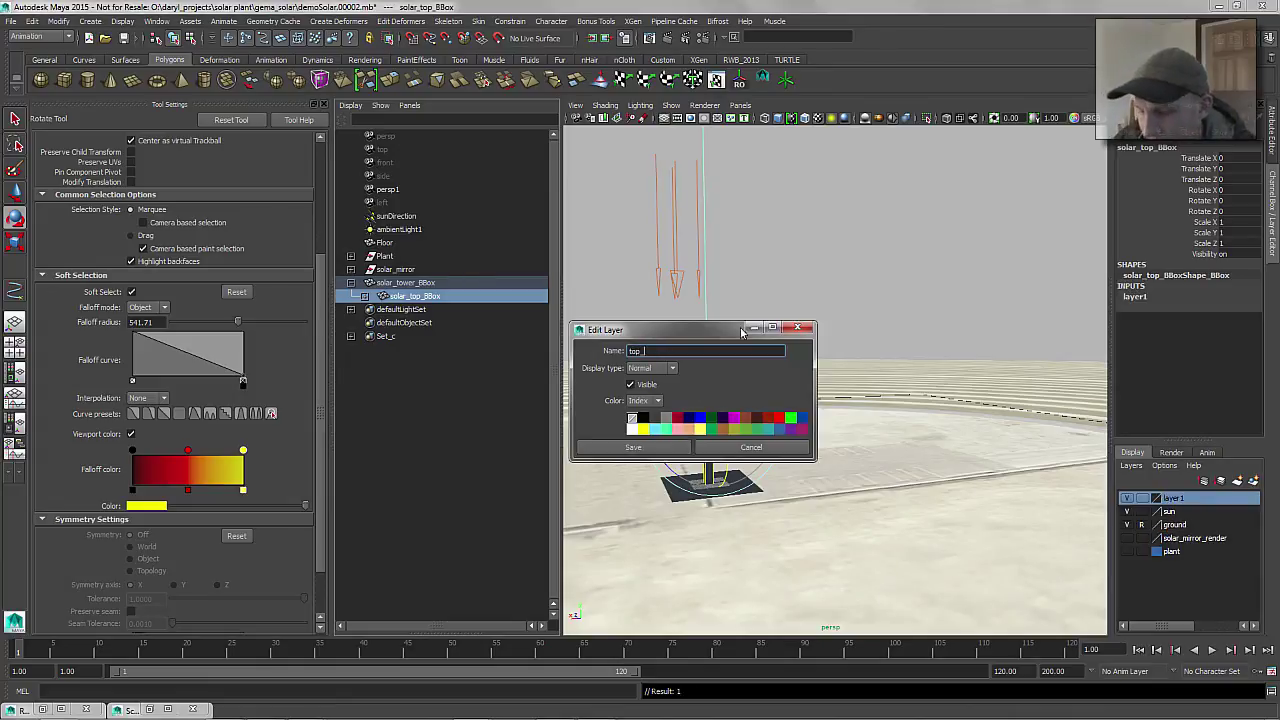
click(584, 448)
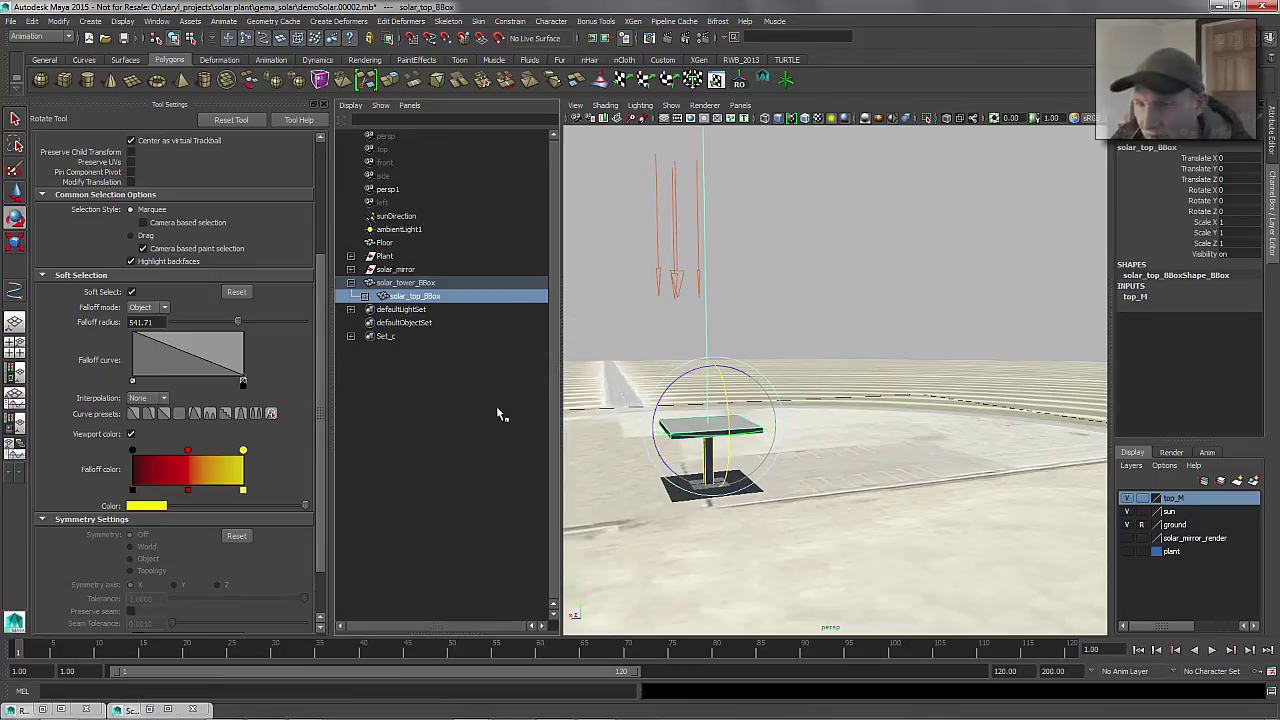
Create a display layer from group1 and group2 under solar_top_BBox, name it rig_thig and set it to Reference
click(364, 296)
click(410, 309)
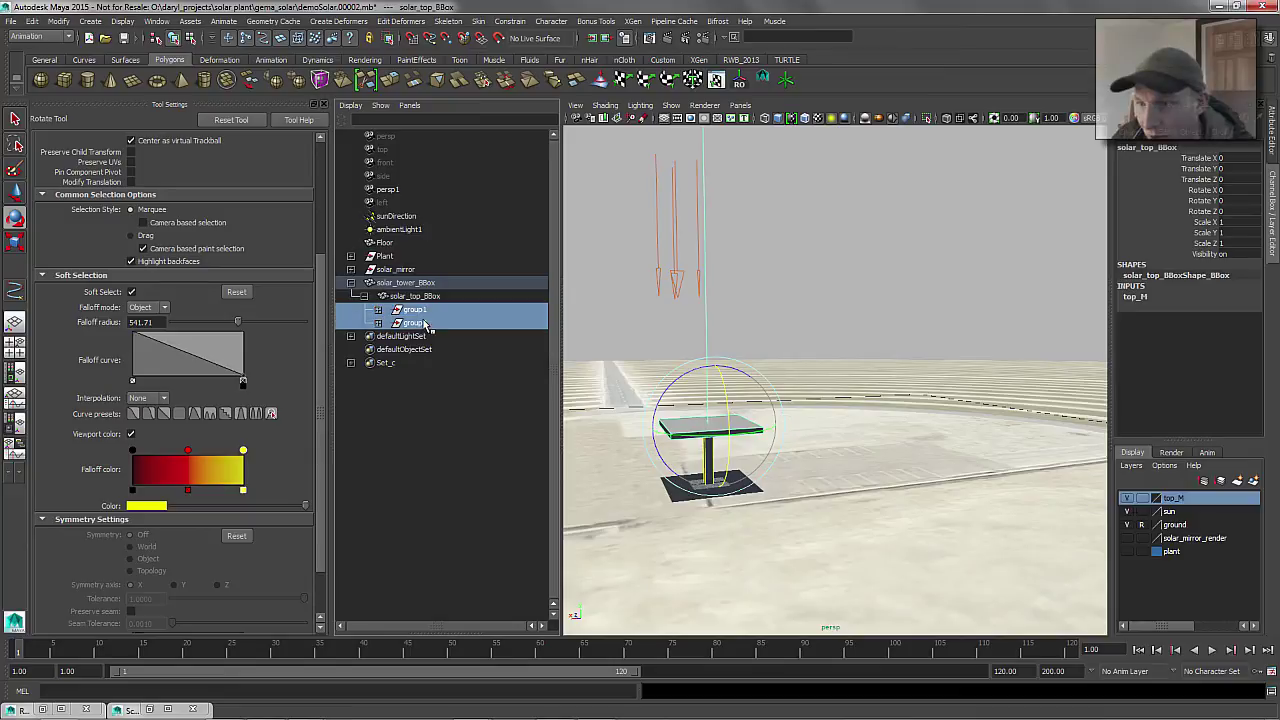
shift+click(430, 322)
click(1256, 482)
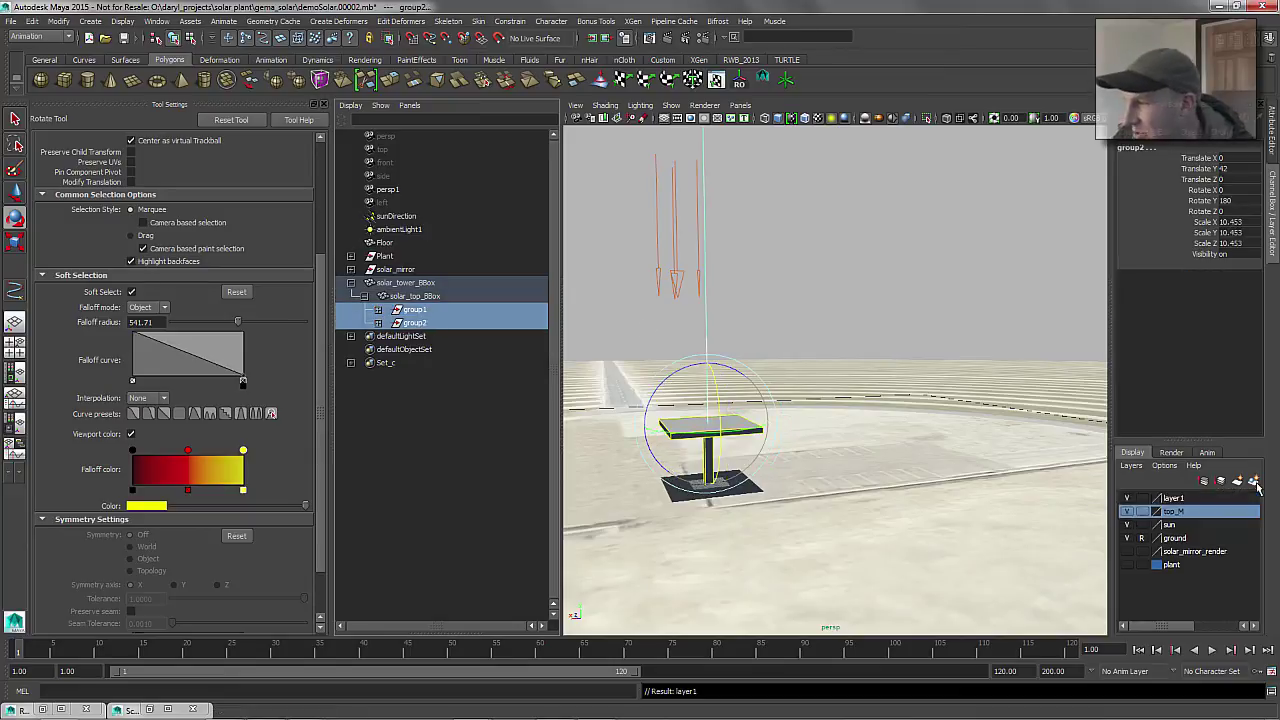
double_click(1175, 498)
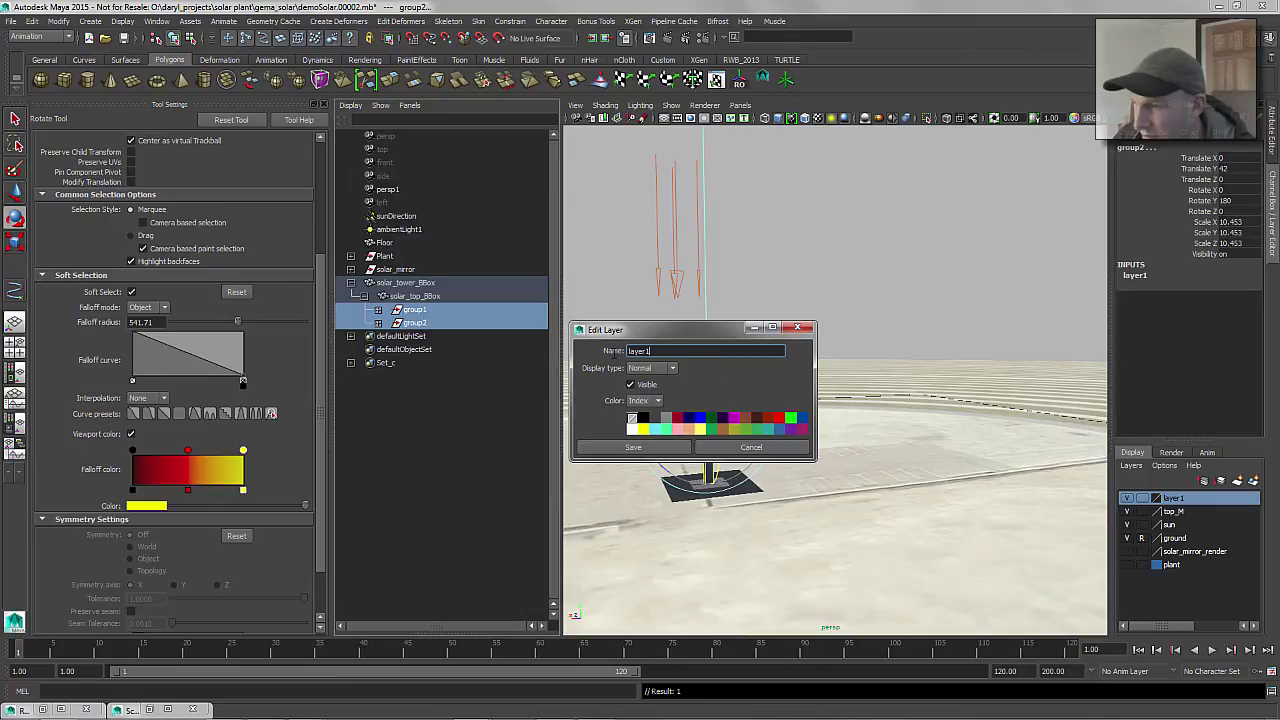
drag(614, 355, 530, 358)
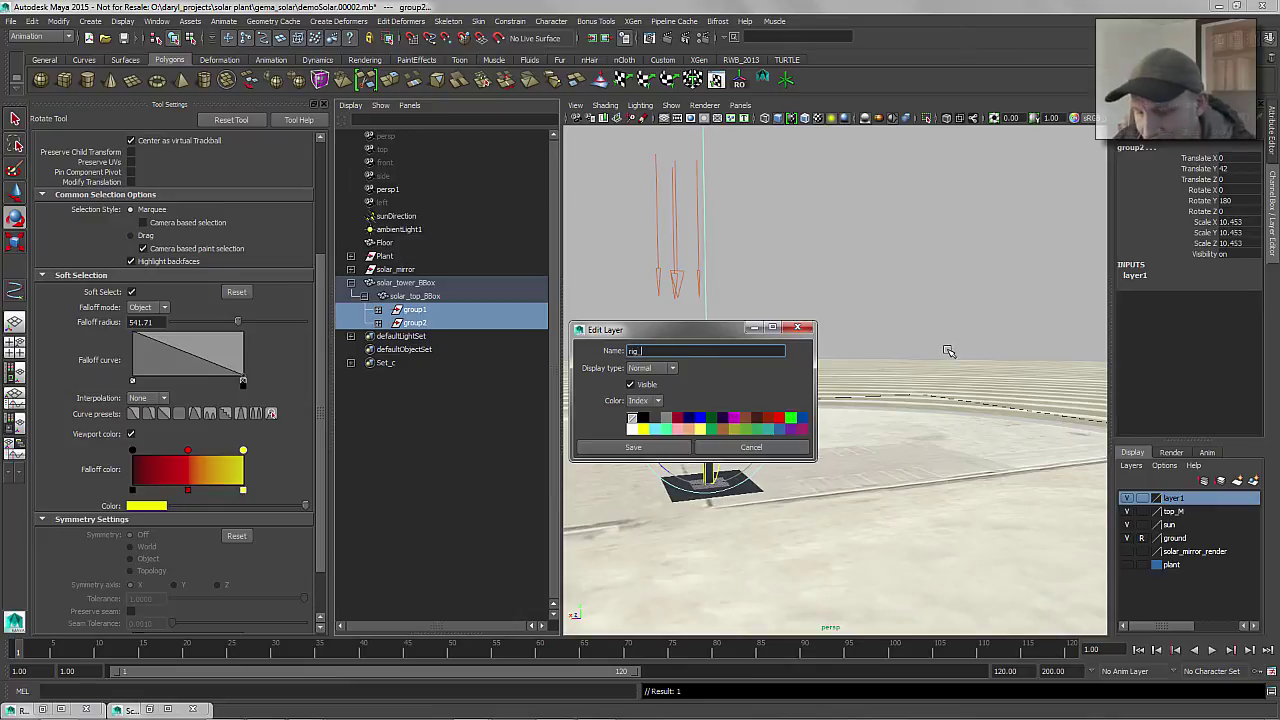
text(rig_thig)
key(Return)
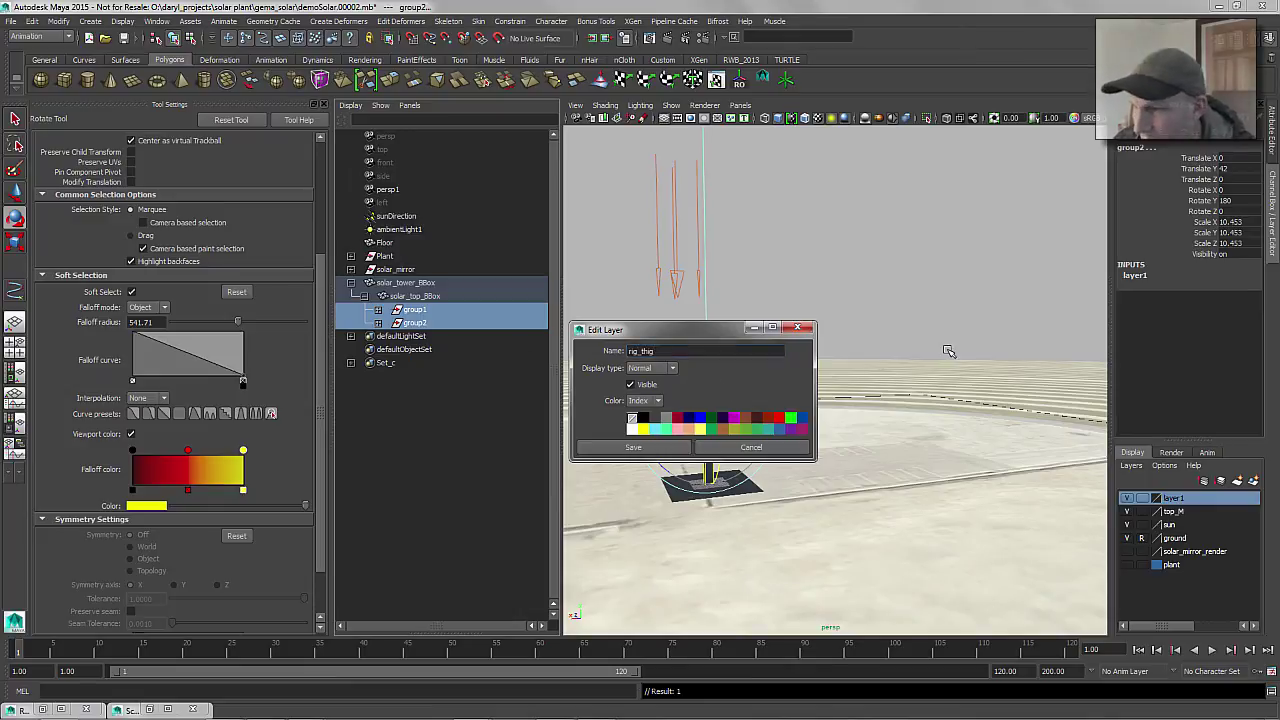
click(633, 447)
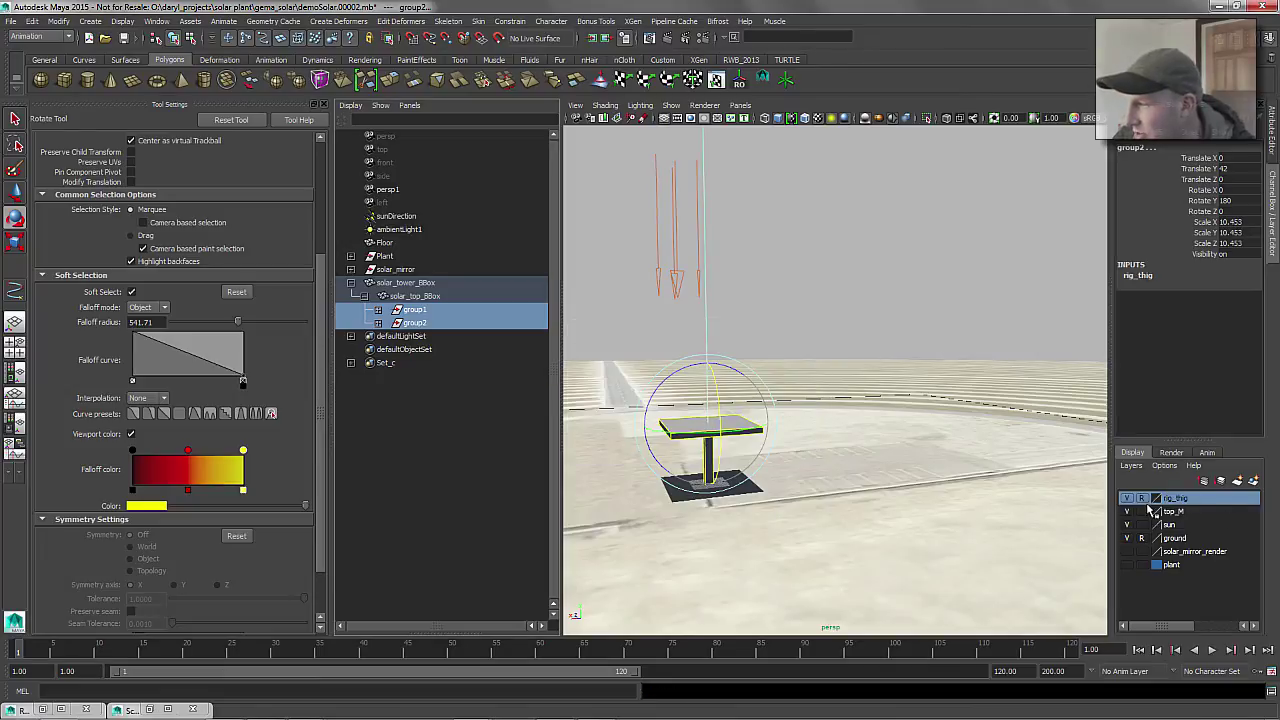
click(820, 315)
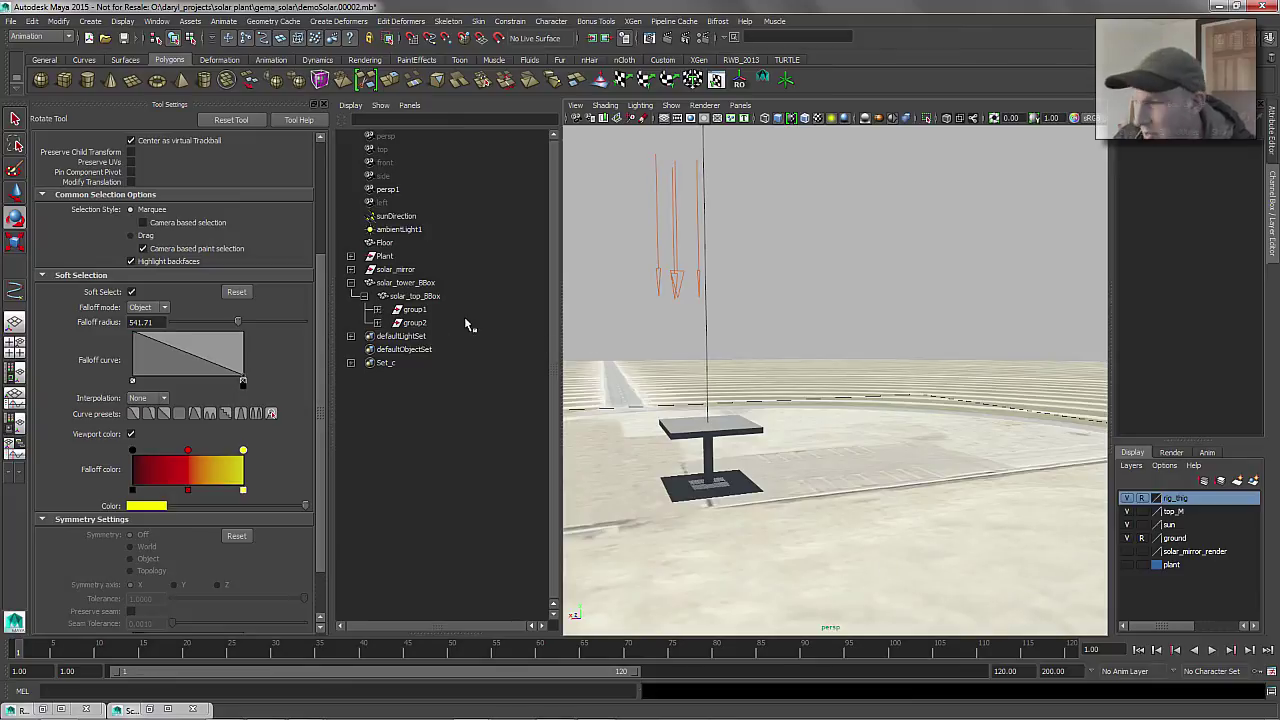
Create a display layer from solar_tower_BBox and name it base_M, keeping the tower selected
click(406, 284)
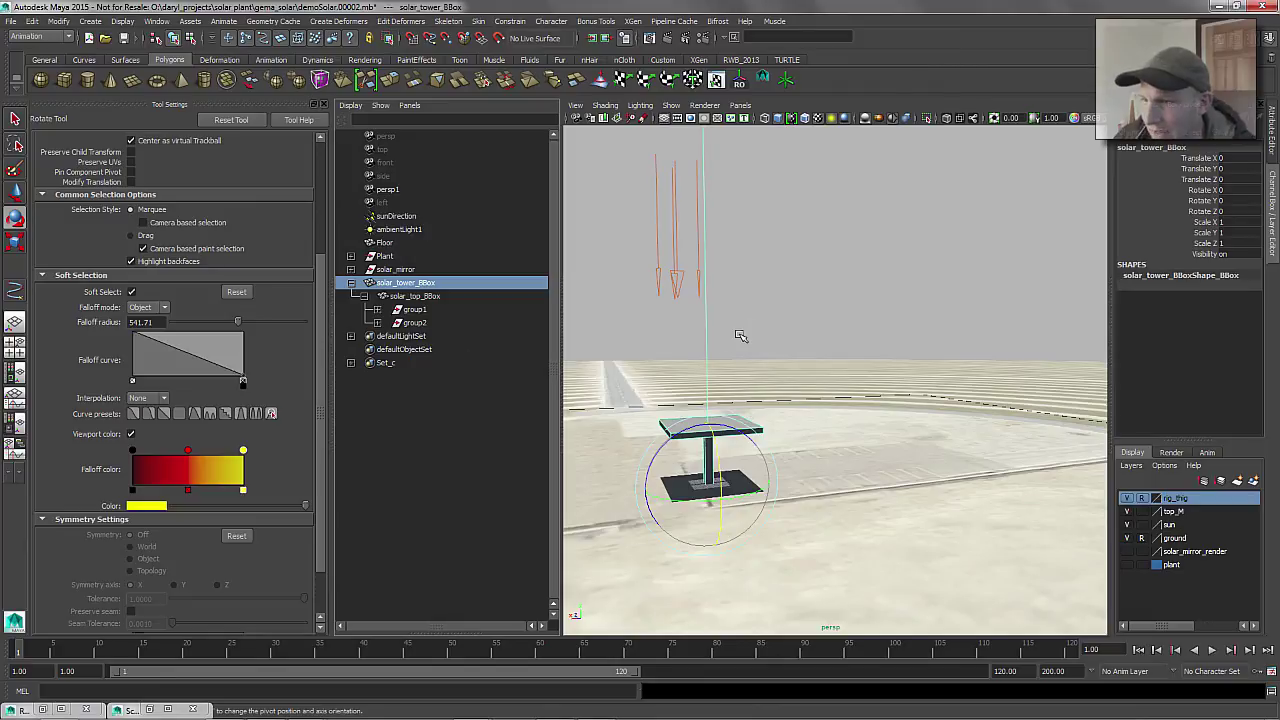
click(1253, 481)
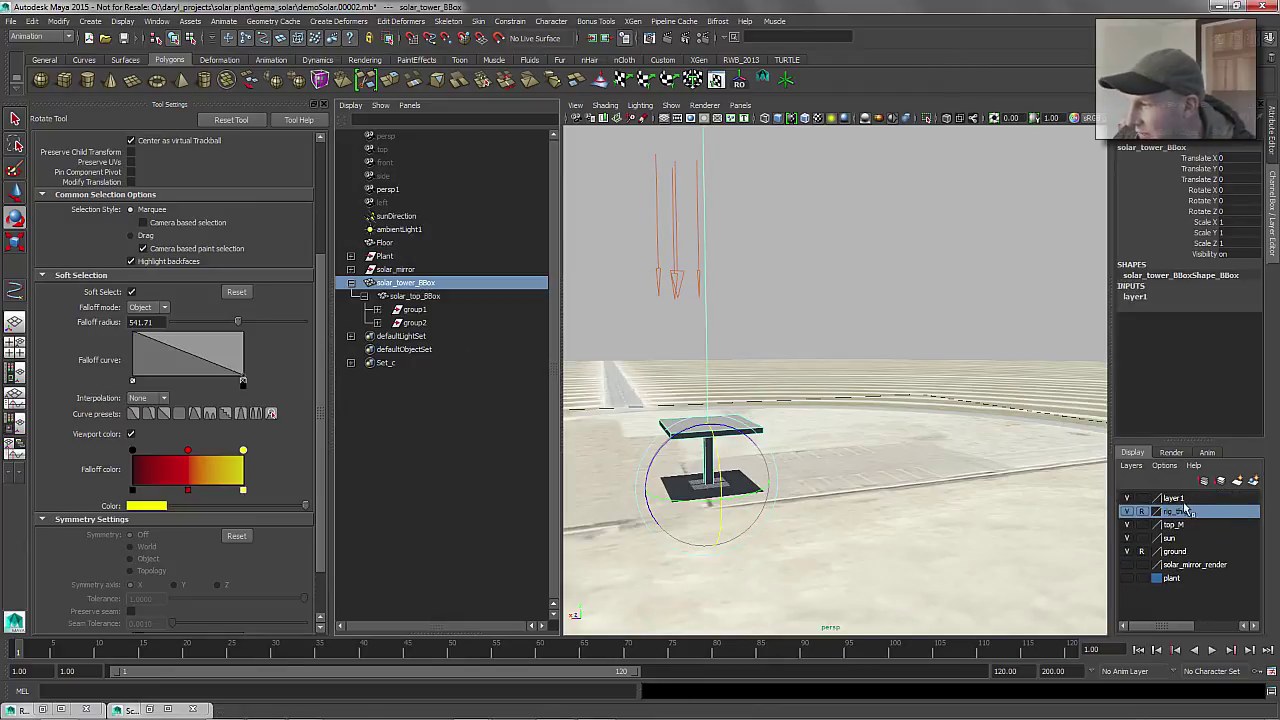
click(1180, 499)
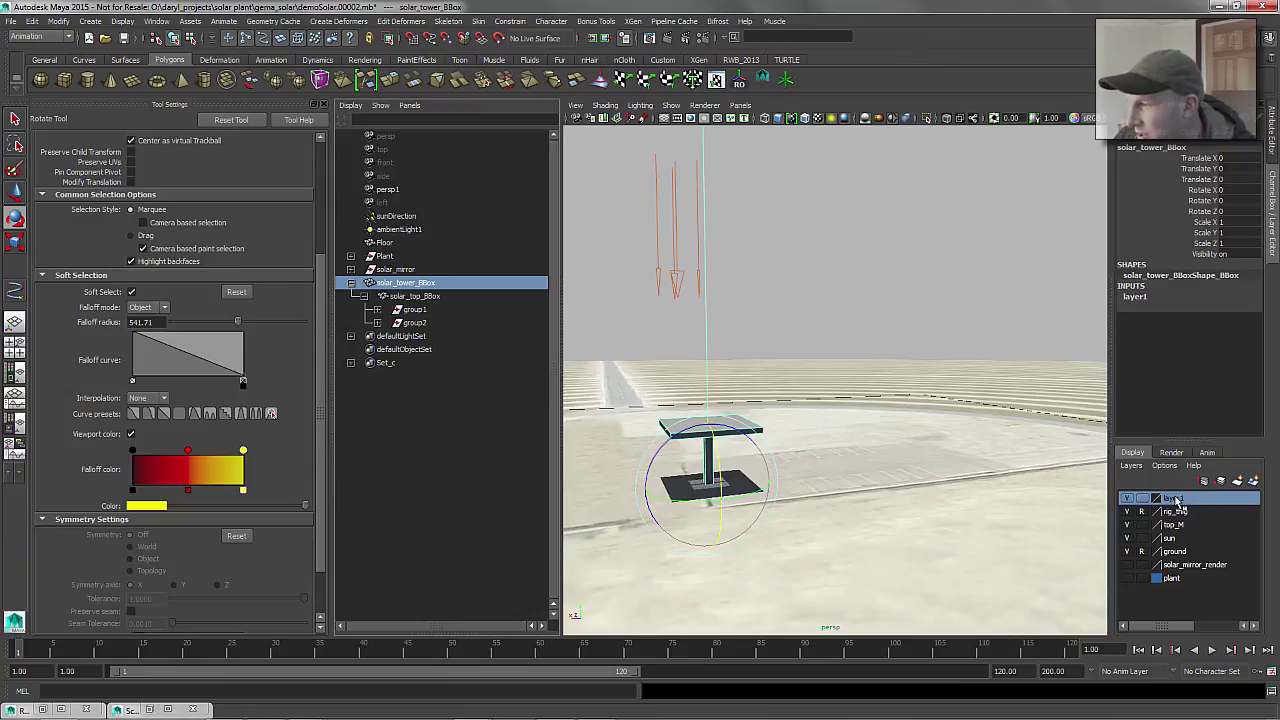
double_click(1175, 498)
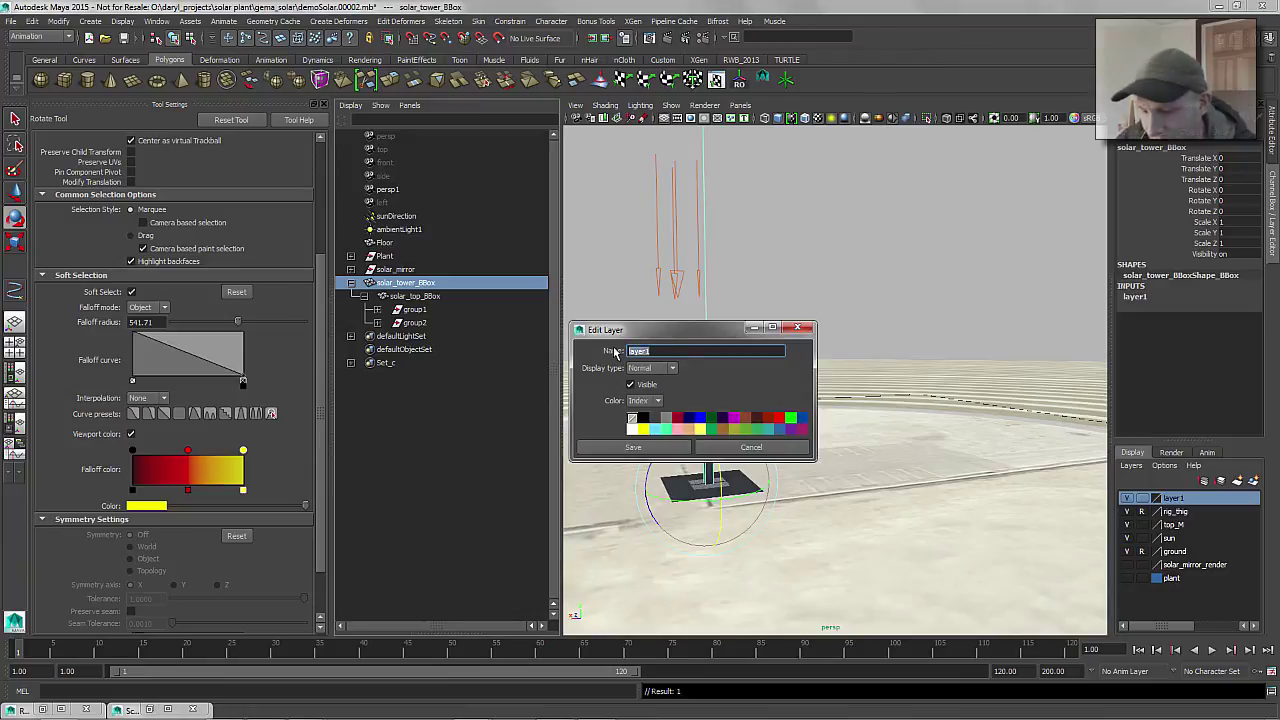
text(base_M)
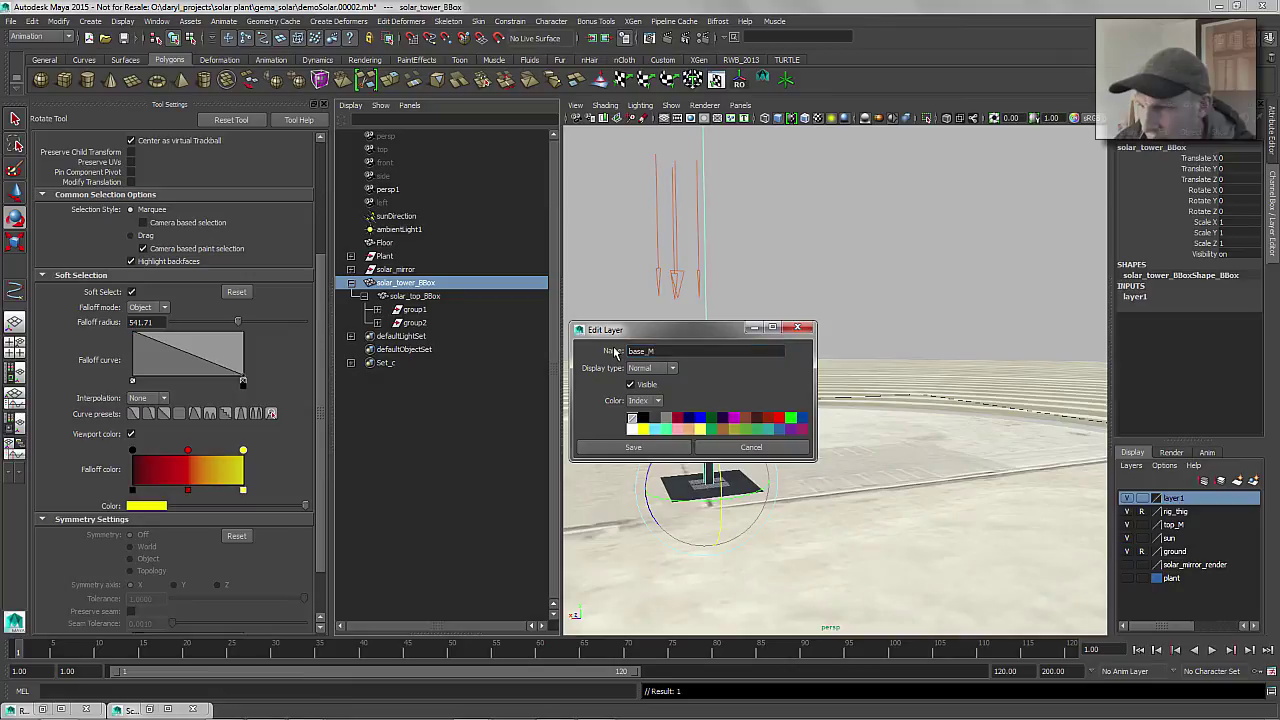
click(633, 447)
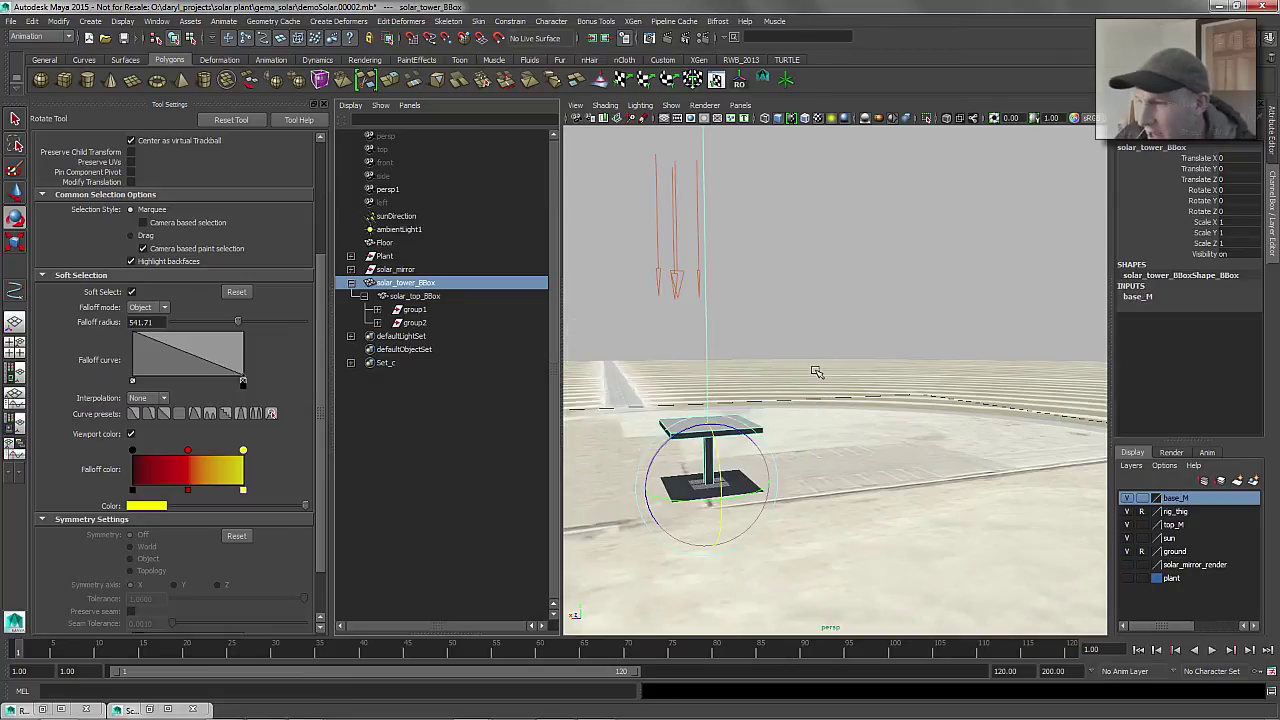
click(688, 327)
click(415, 283)
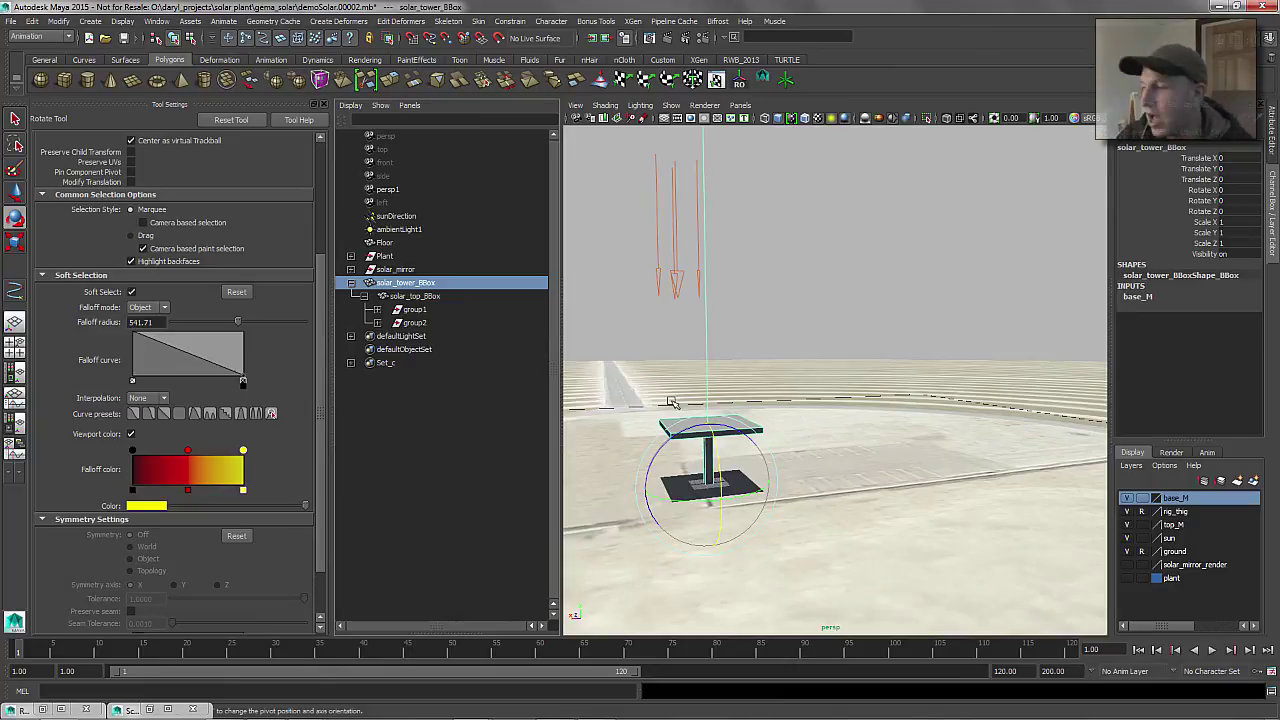
Duplicate solar_tower_BBox for a trial move, undo the move and turn off Soft Select
click(388, 270)
click(420, 283)
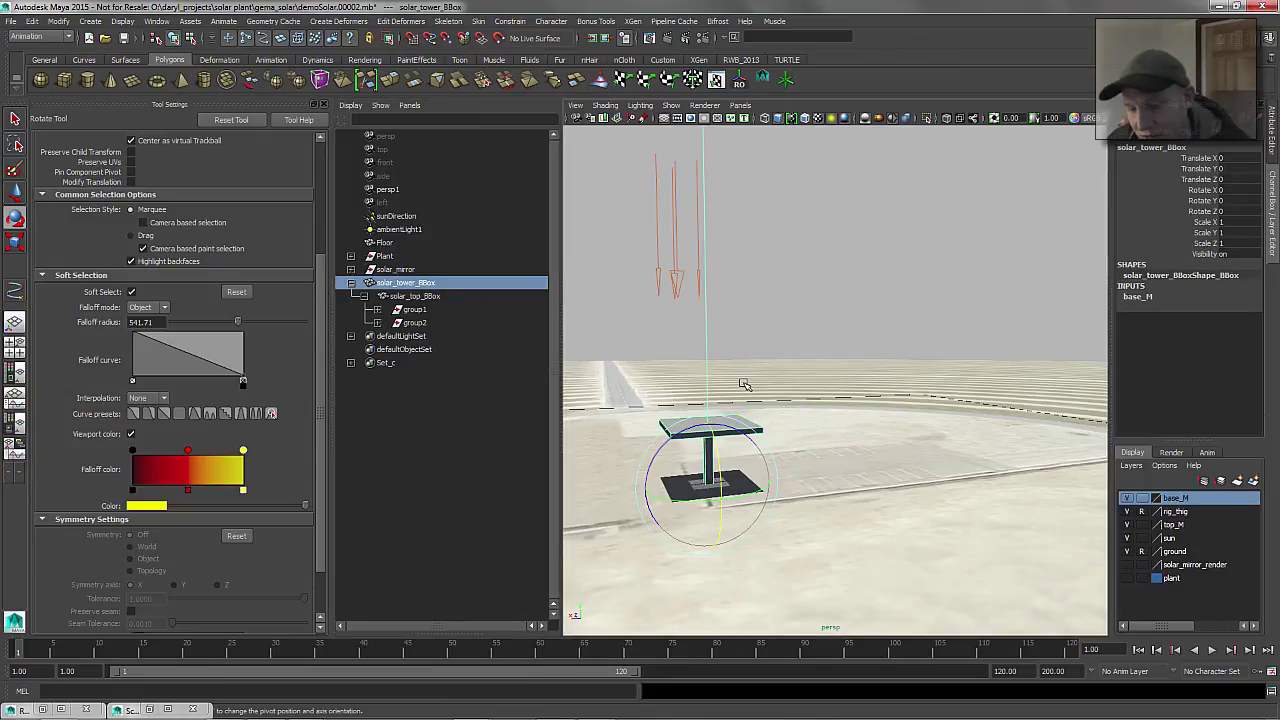
key(ctrl+d)
key(w)
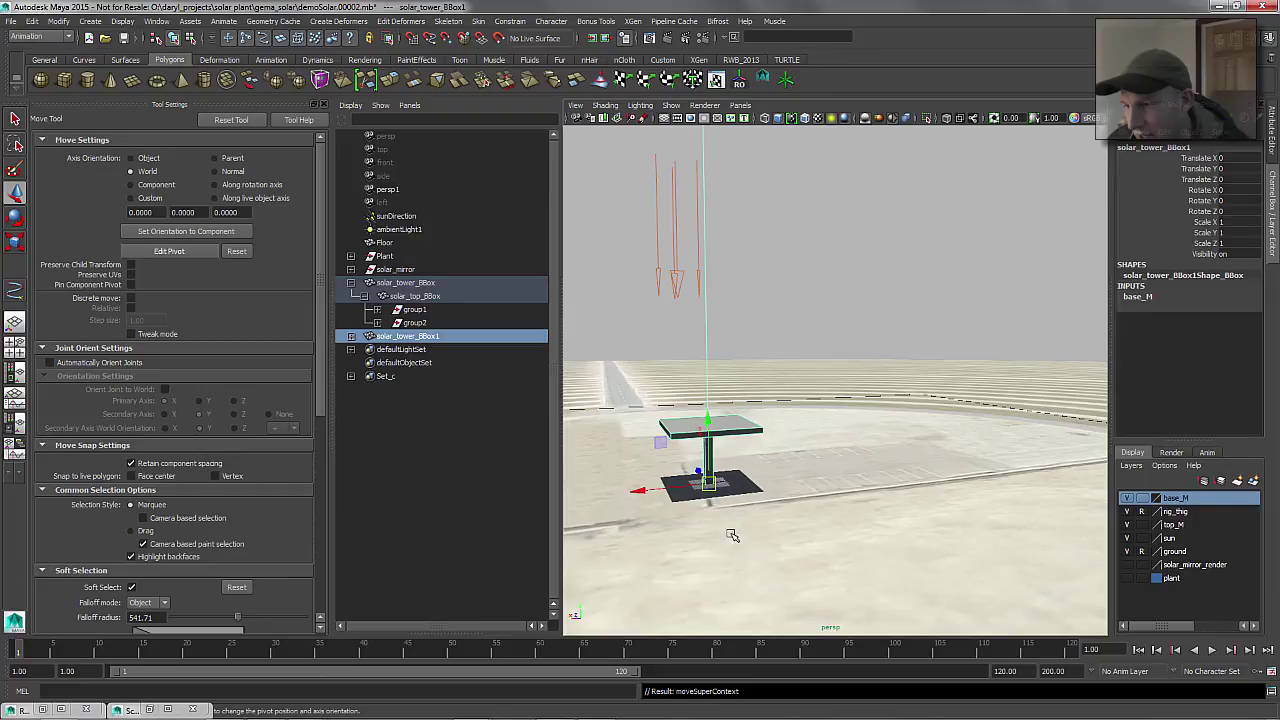
drag(644, 493, 715, 505)
key(ctrl+z)
key(b)
key(ctrl+d)
key(ctrl+d)
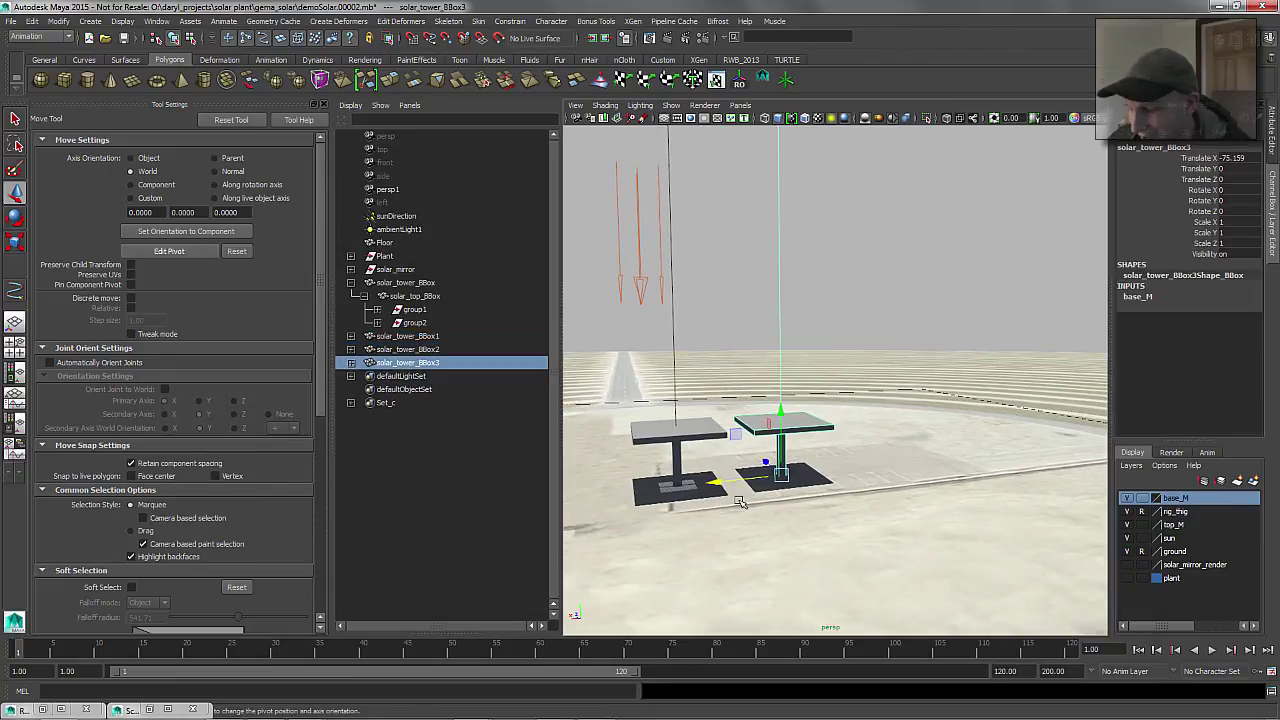
key(ctrl+z)
key(ctrl+z)
key(ctrl+z)
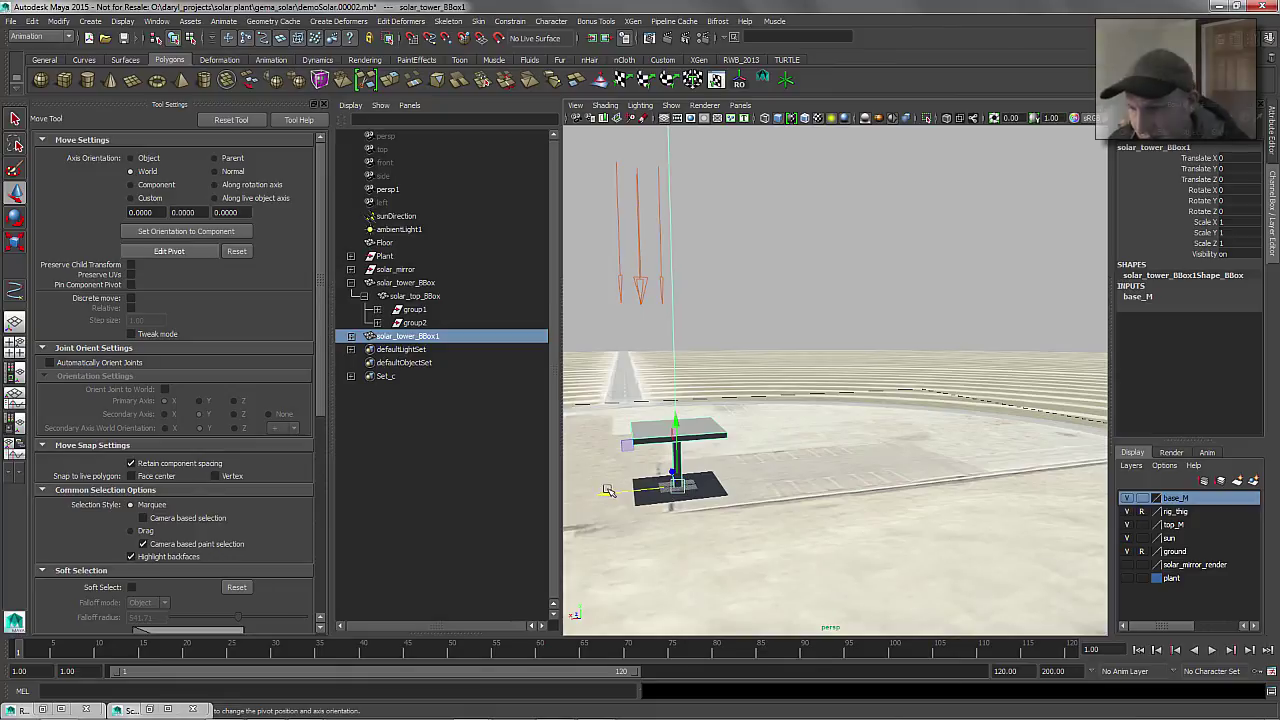
drag(608, 492, 715, 494)
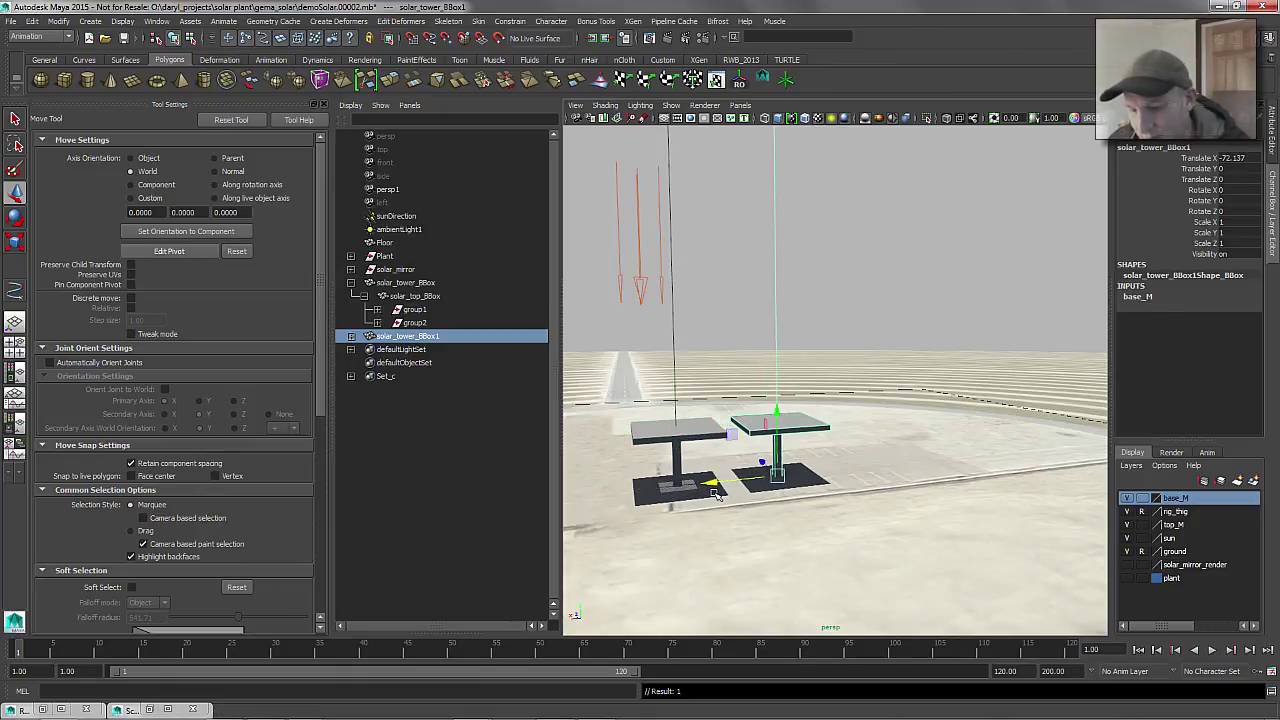
key(ctrl+d)
key(Delete)
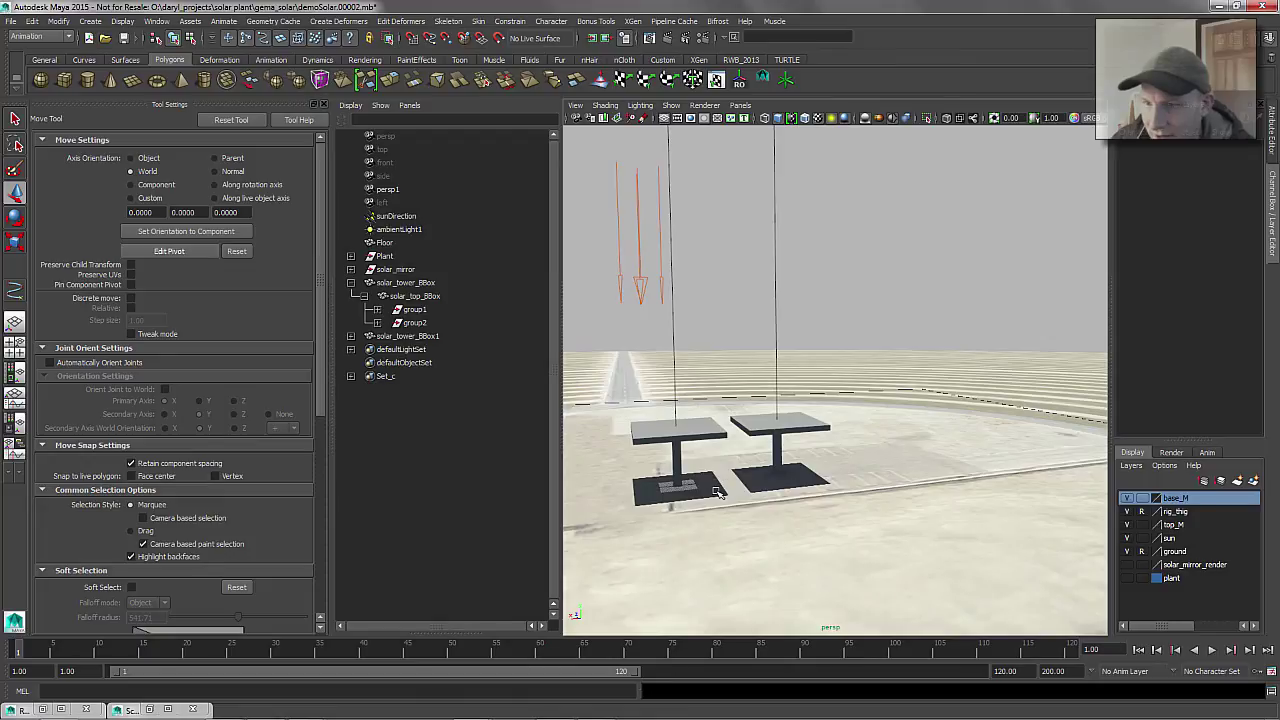
click(440, 336)
key(Delete)
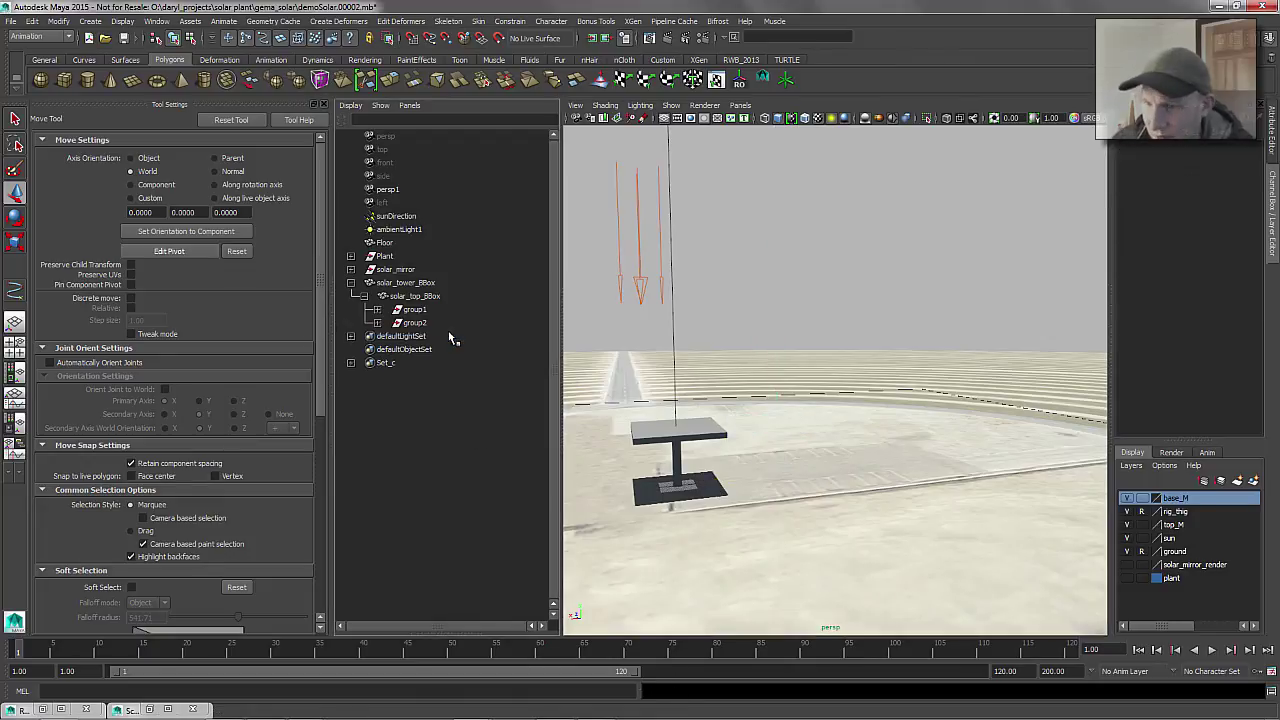
Duplicate solar_tower_BBox about 73 units along negative X and repeat the duplicate with transform three times to form a row of five mirrors
click(405, 283)
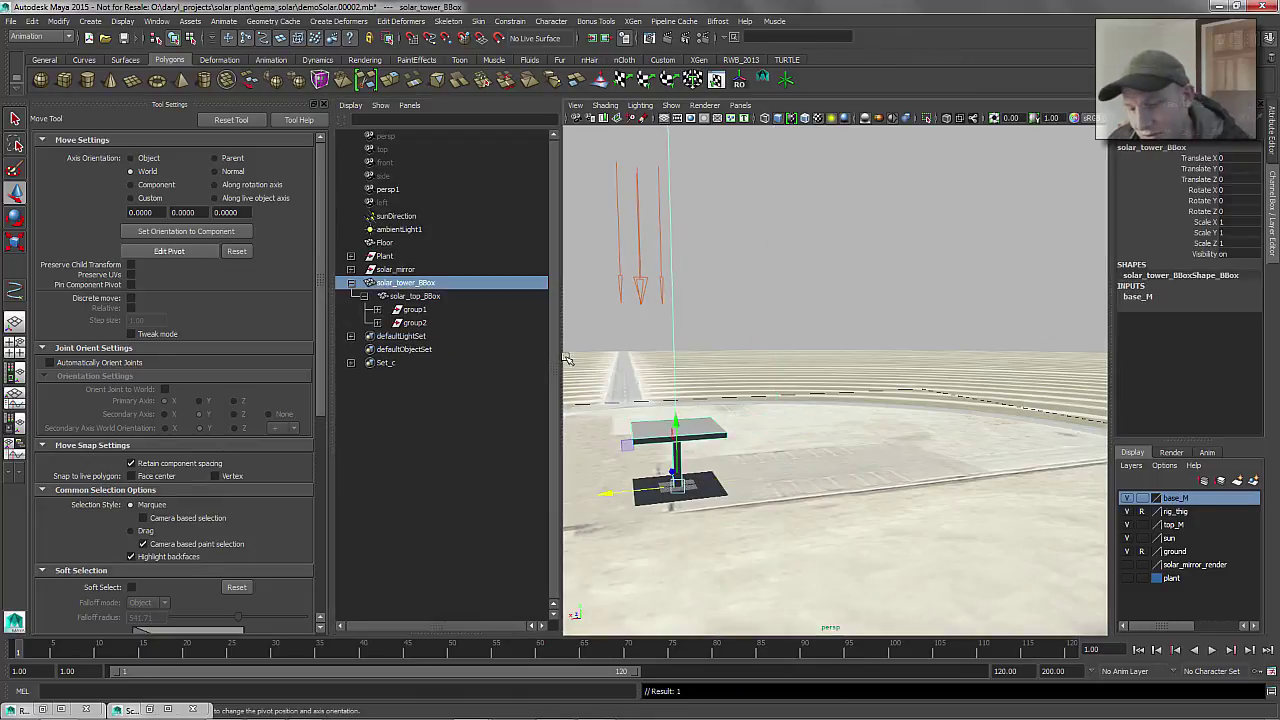
key(ctrl+d)
drag(612, 497, 716, 489)
key(shift+d)
key(shift+d)
key(shift+d)
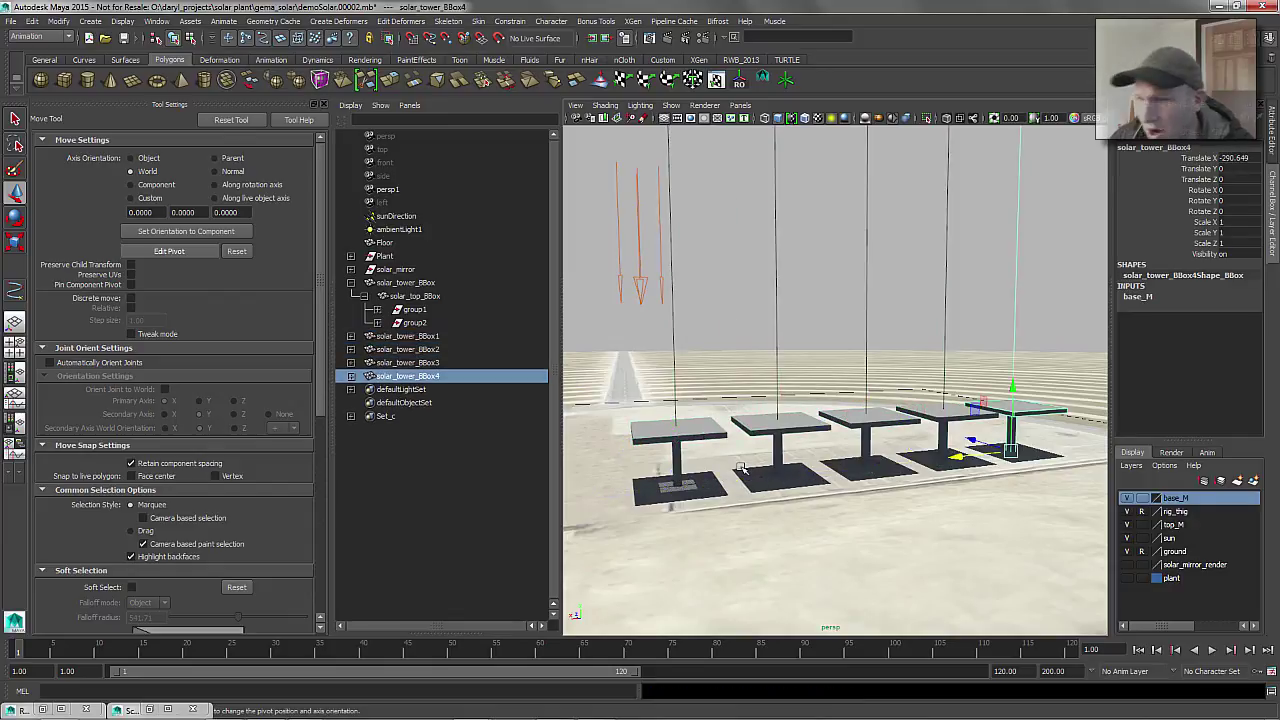
Select sunDirection, add the rig members with "select -add Set_c;" and run the saved orient-constraint script to constrain them to the sun
click(628, 262)
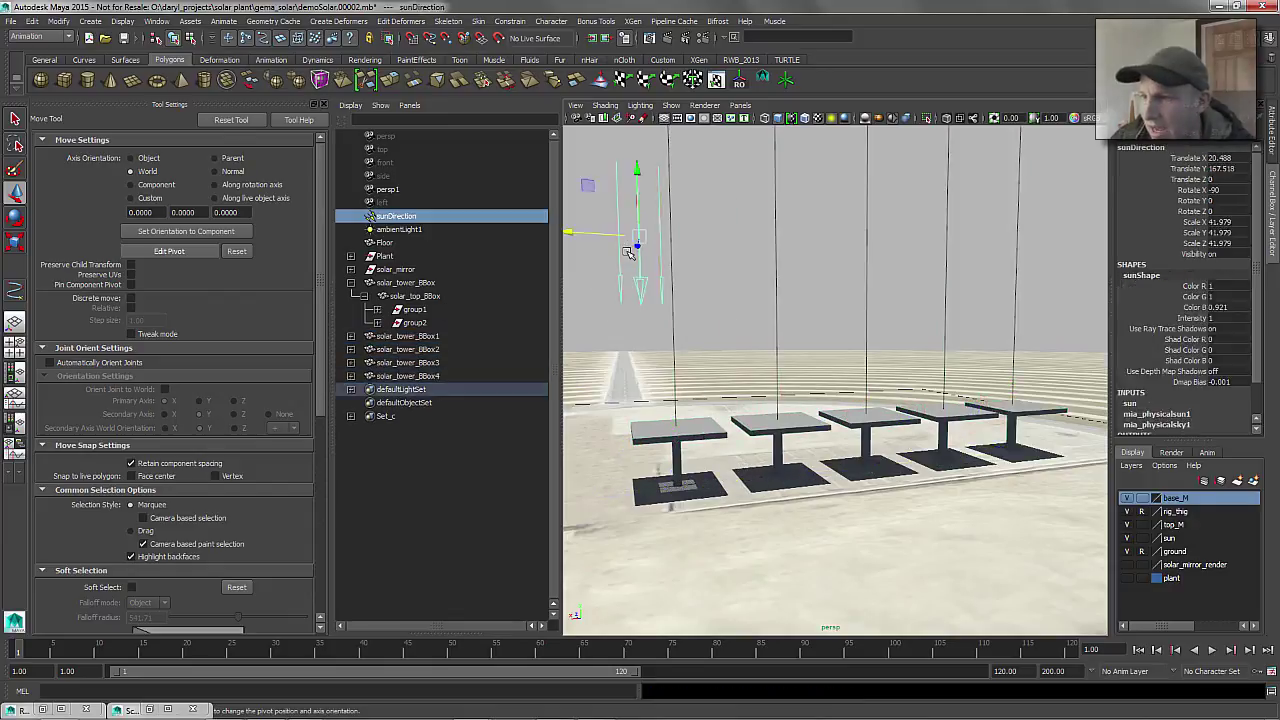
click(1272, 692)
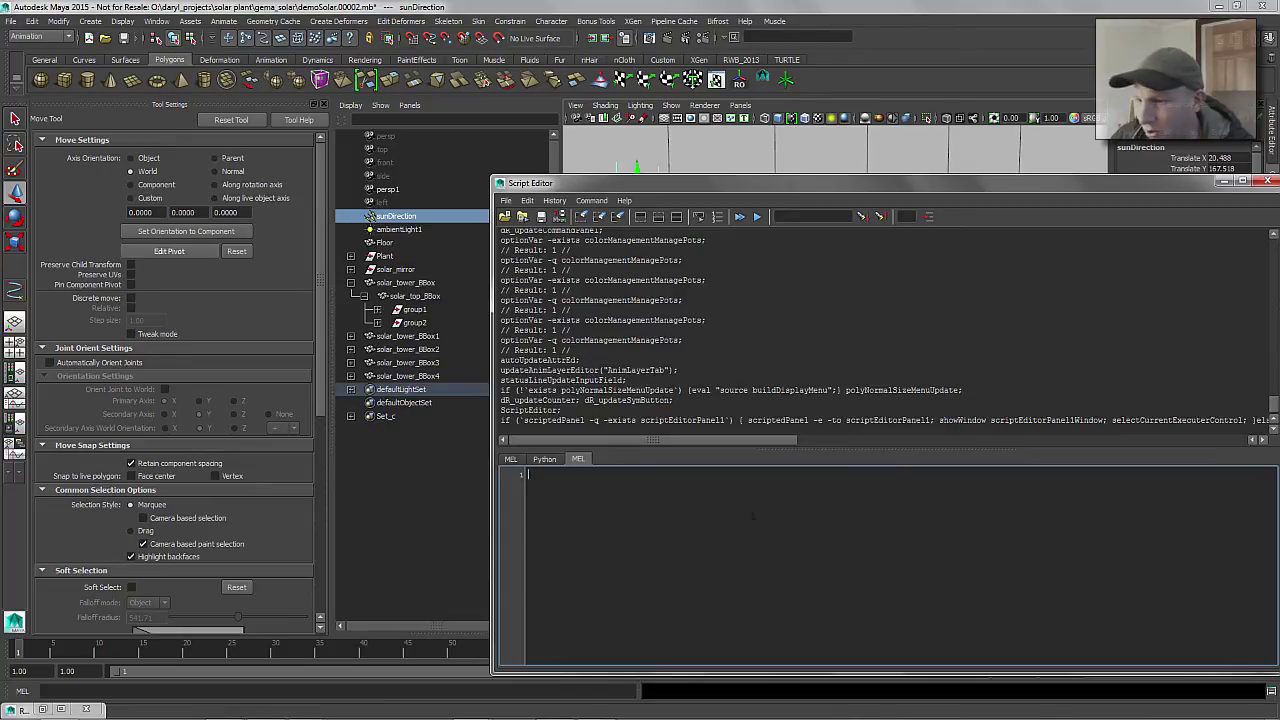
click(572, 521)
text(select -add Set_c;)
key(ctrl+Return)
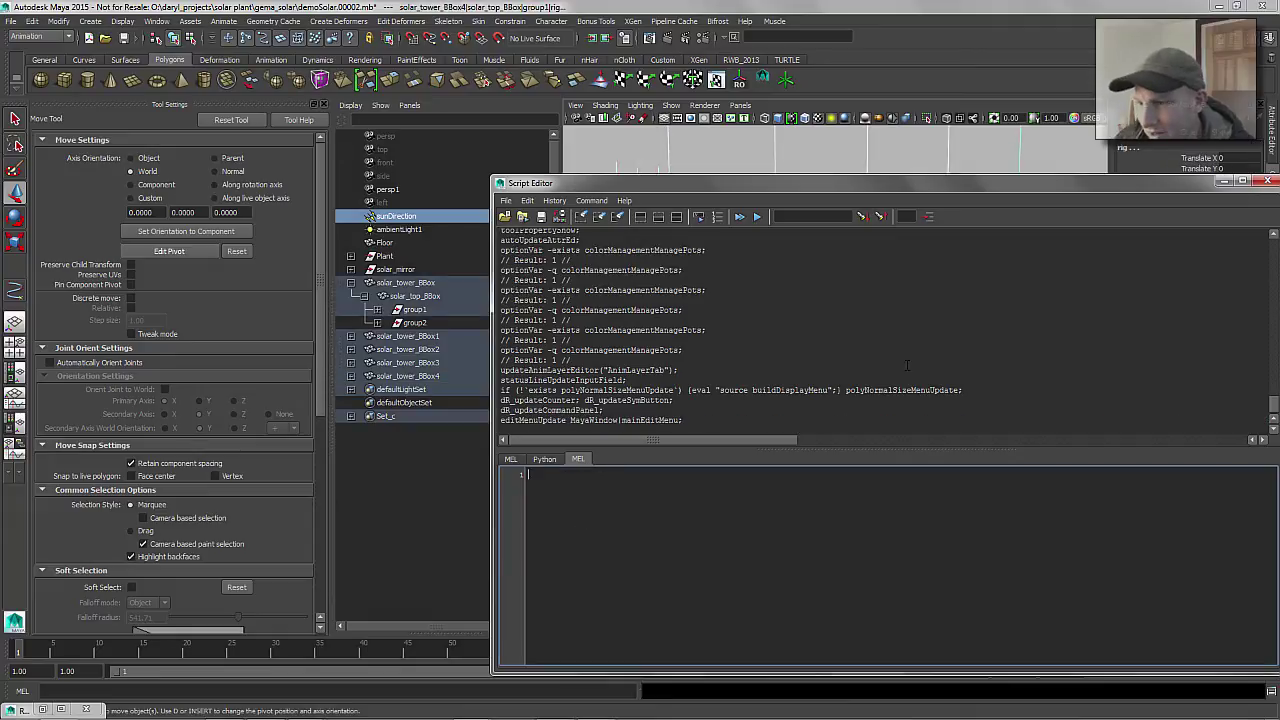
drag(1208, 182, 1001, 203)
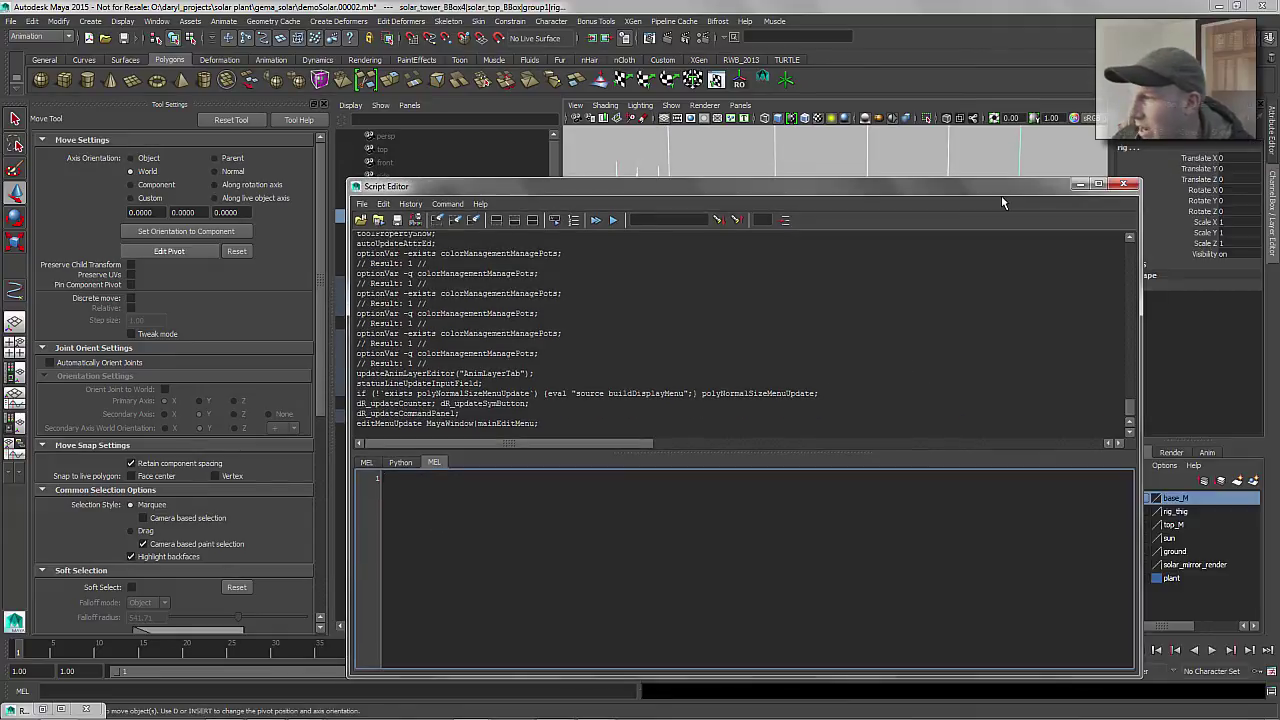
click(1080, 184)
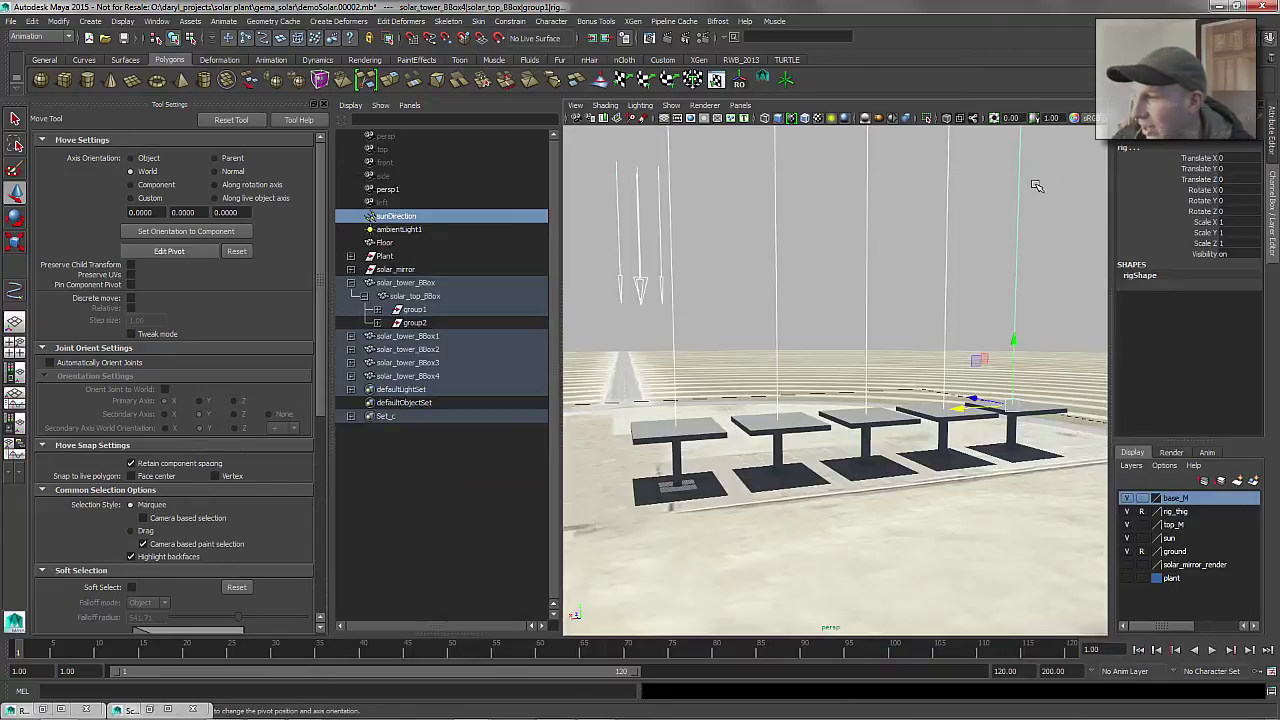
click(763, 79)
click(725, 236)
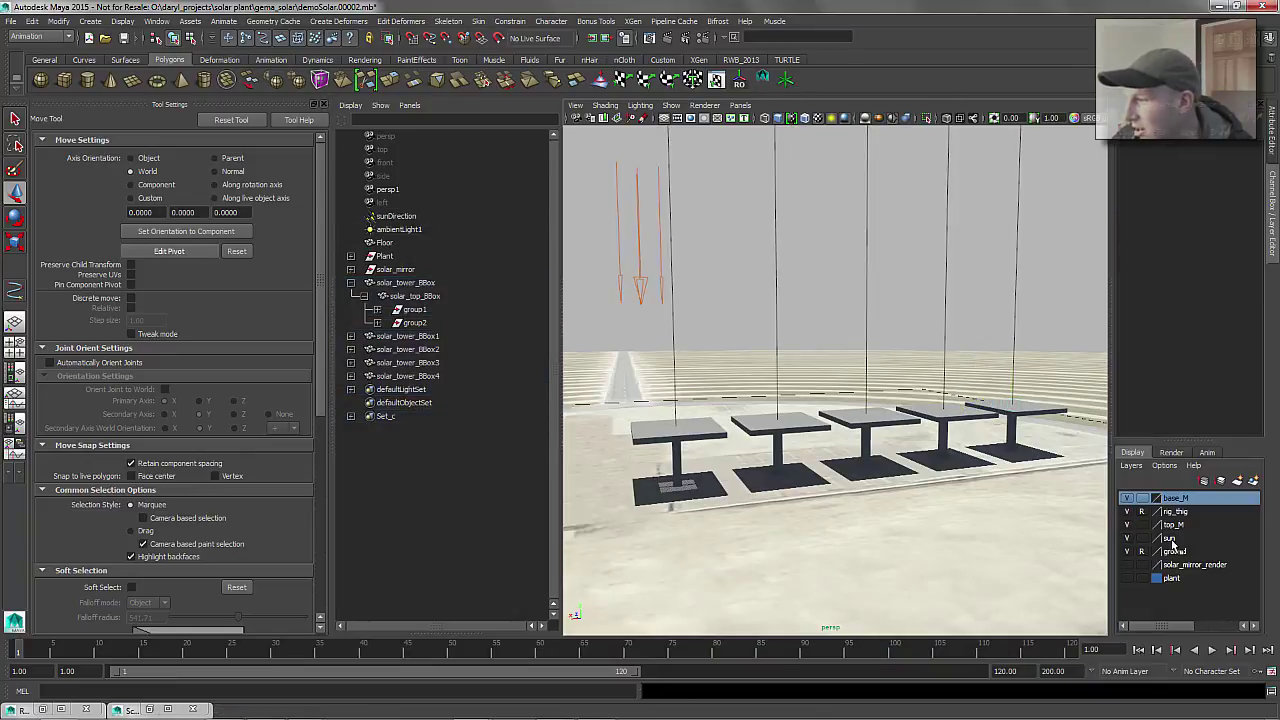
Rotate sunDirection to about -67 degrees in X to test how the constrained rigs redirect the rays
click(627, 252)
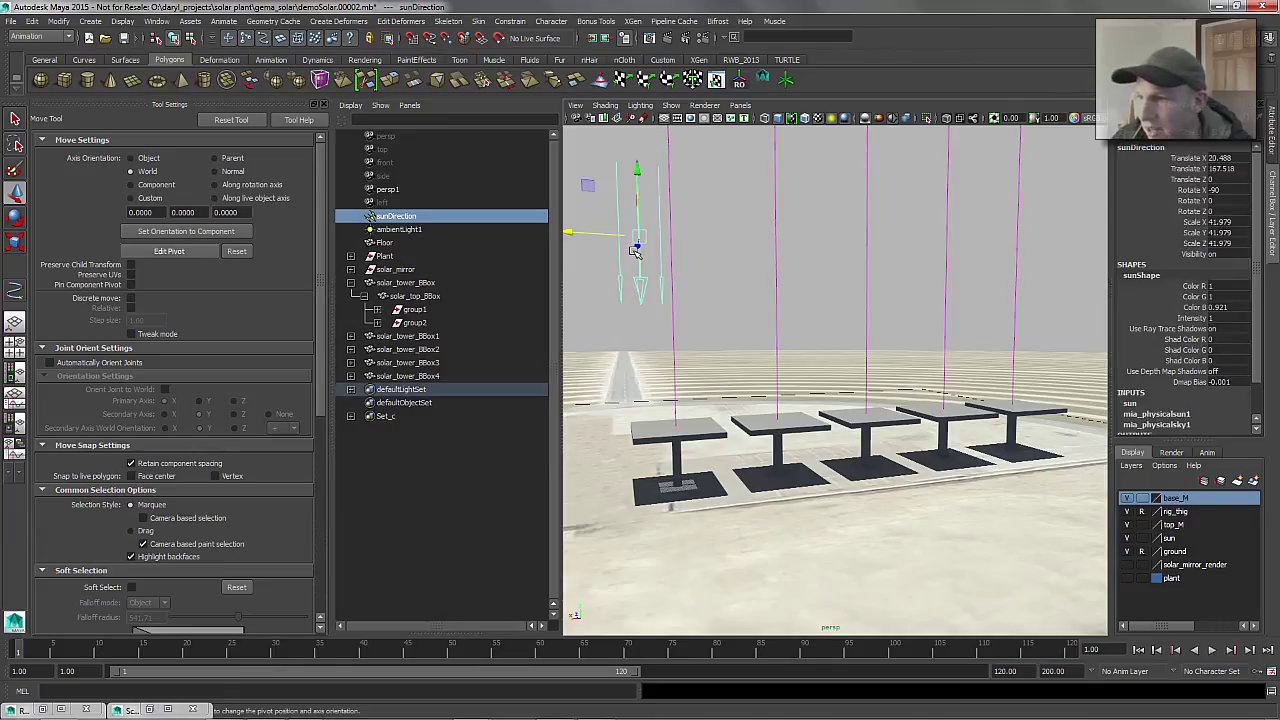
key(e)
alt+drag(660, 273, 709, 278)
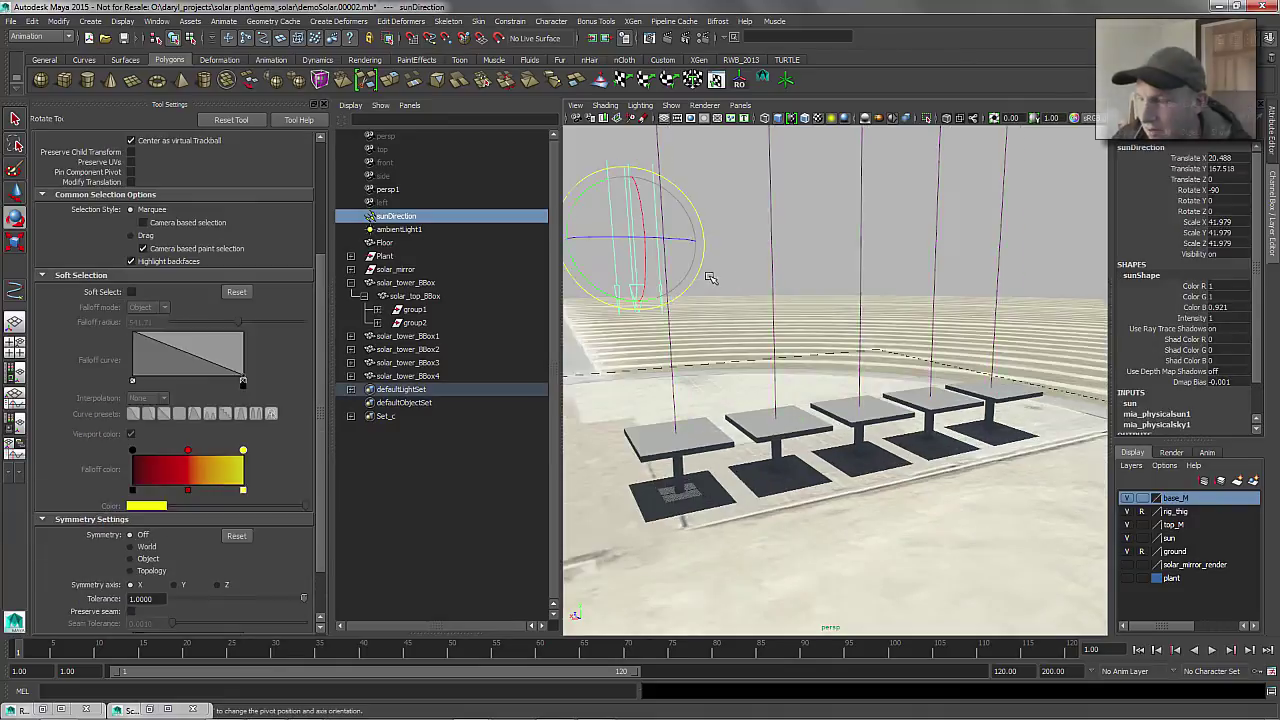
alt+right_drag(734, 280, 692, 281)
drag(702, 263, 688, 234)
alt+right_drag(835, 283, 884, 286)
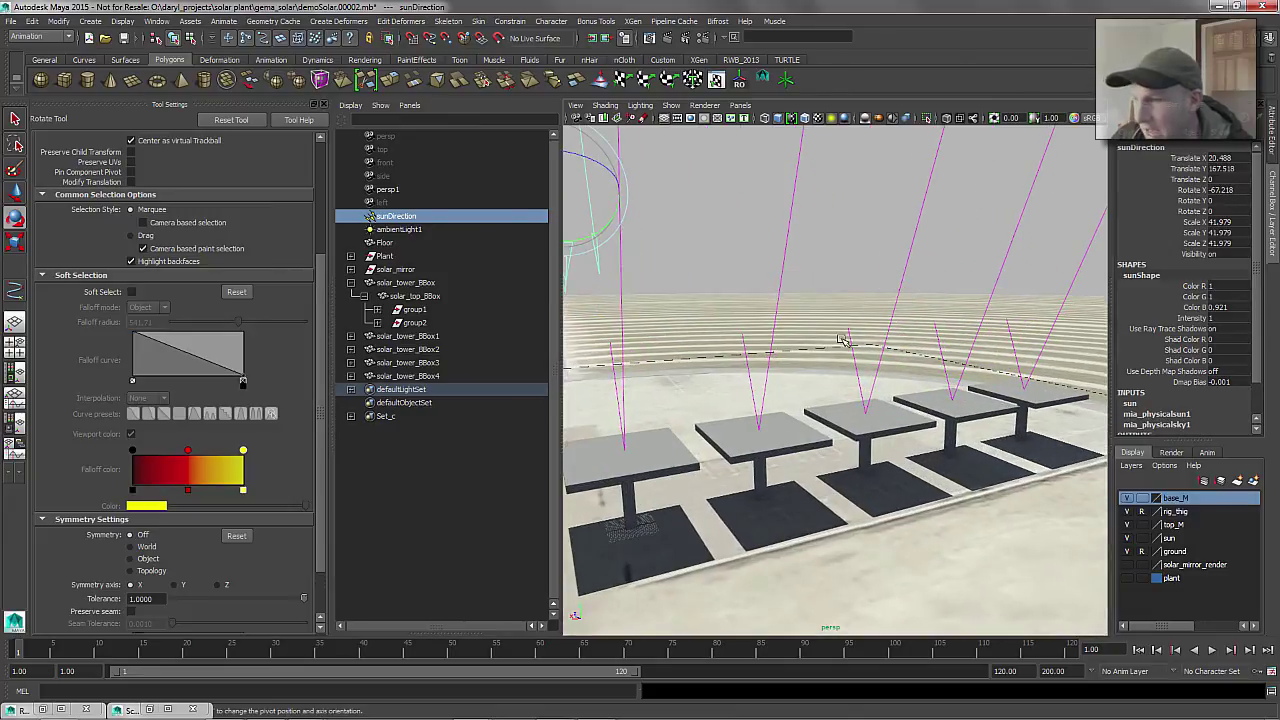
alt+drag(842, 340, 838, 321)
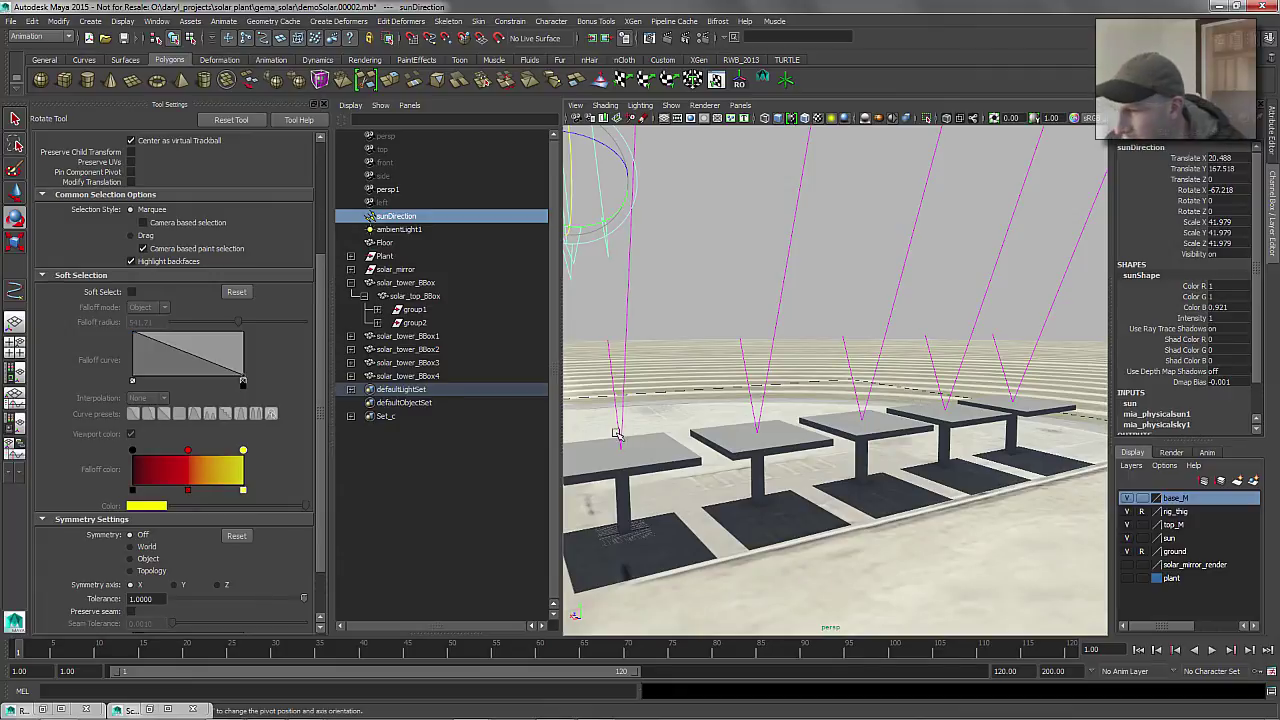
Select the nearest mirror's solar_top_BBox and set the base_M layer to Reference
click(674, 455)
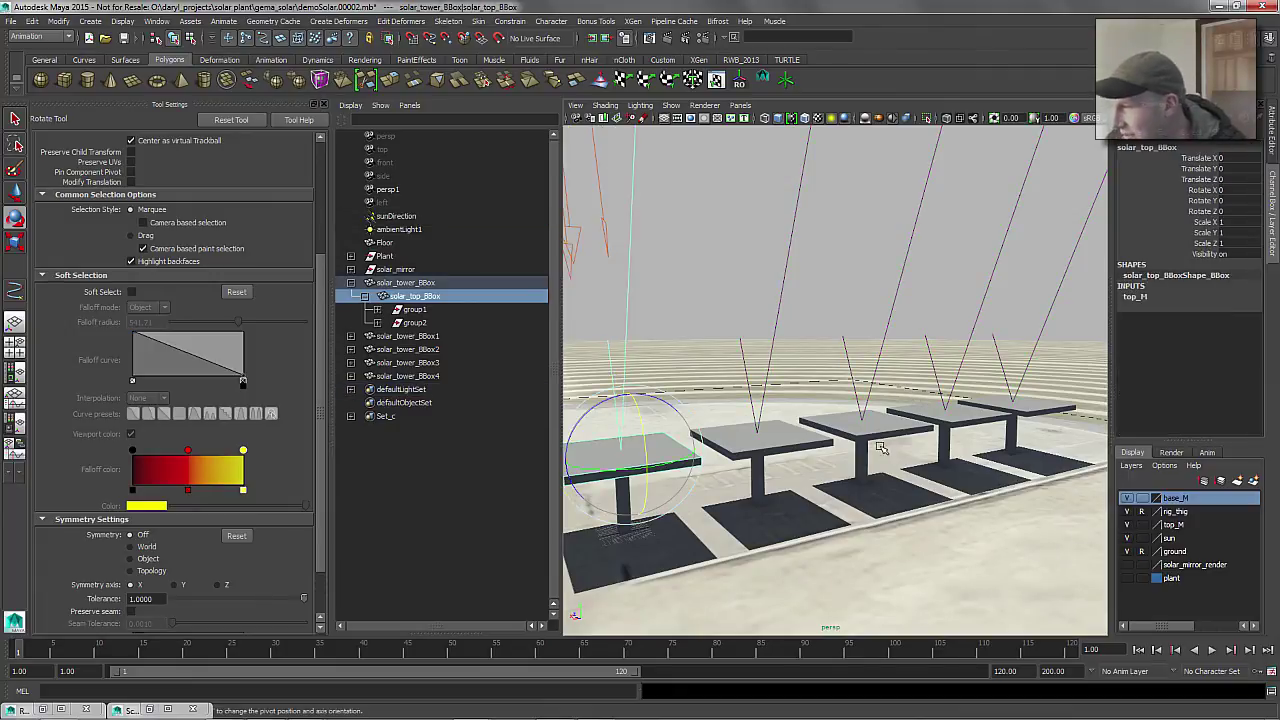
click(836, 274)
key(ctrl+z)
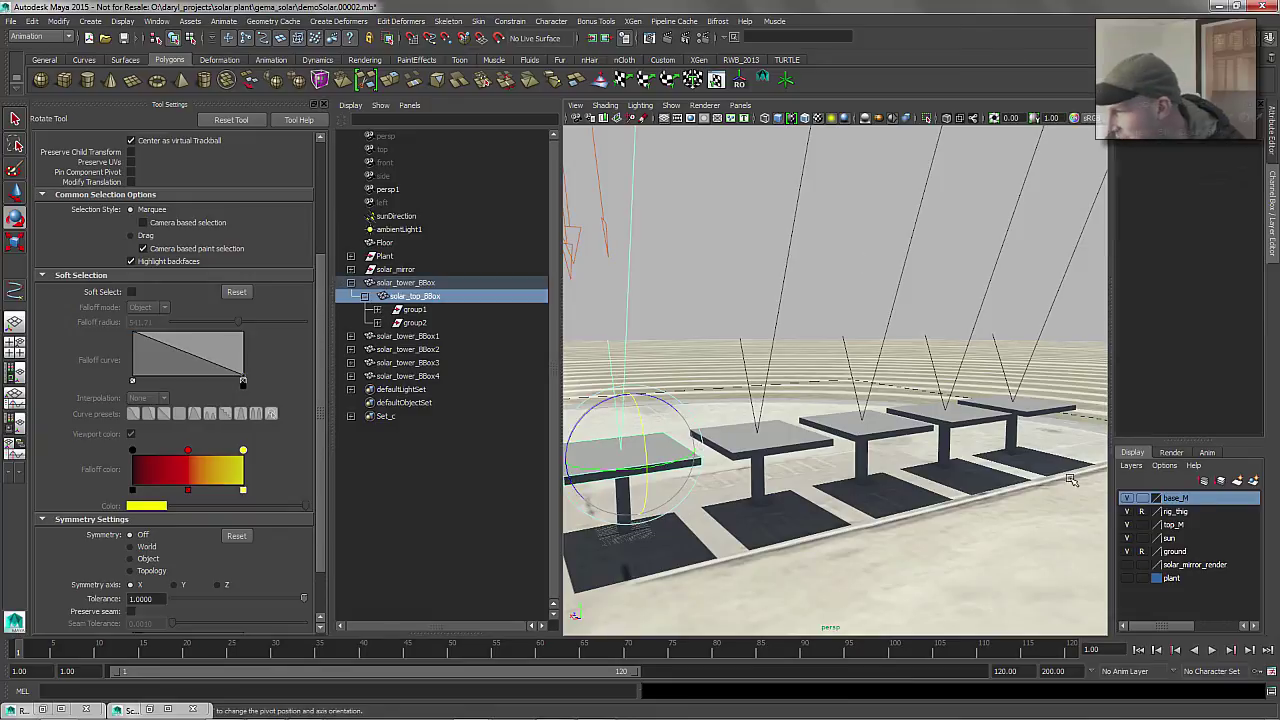
click(1141, 498)
click(1141, 498)
With Soft Select on and the sun layer set to Reference, tilt the row of mirror tops by rotating the nearest solar_top_BBox
alt+right_drag(756, 452, 763, 435)
key(b)
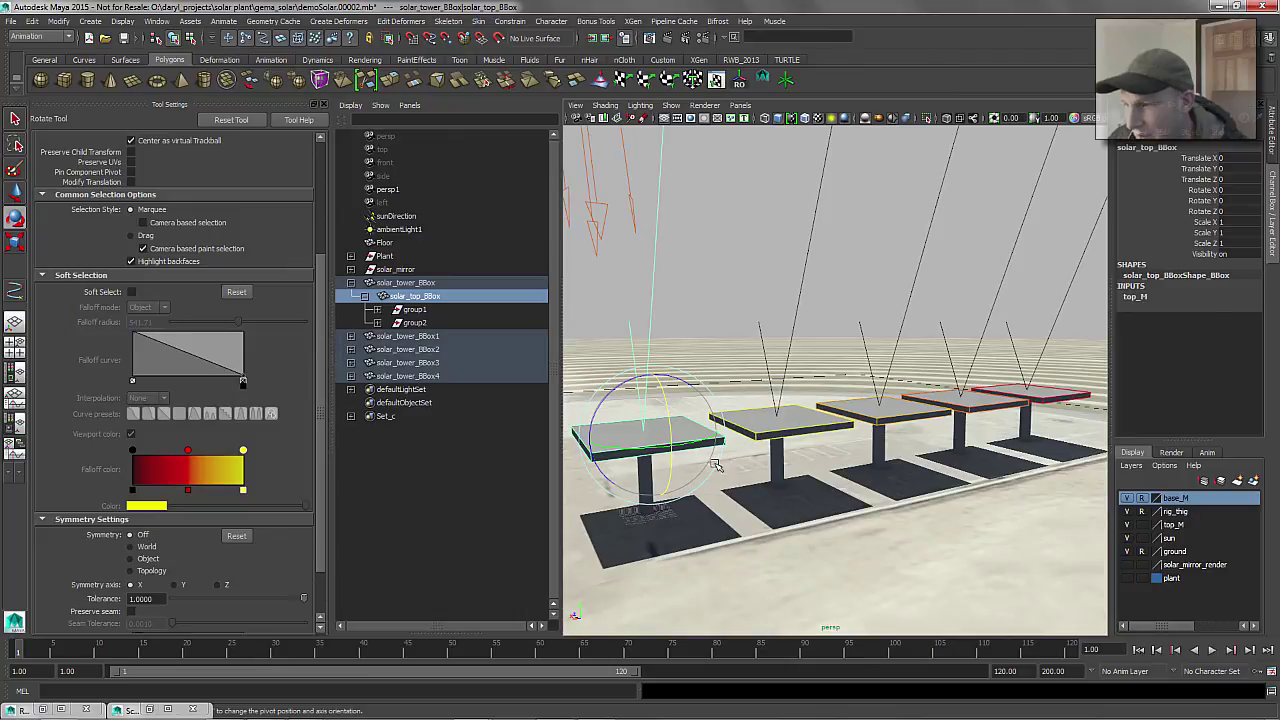
alt+right_drag(658, 470, 690, 469)
drag(728, 396, 730, 432)
key(ctrl+z)
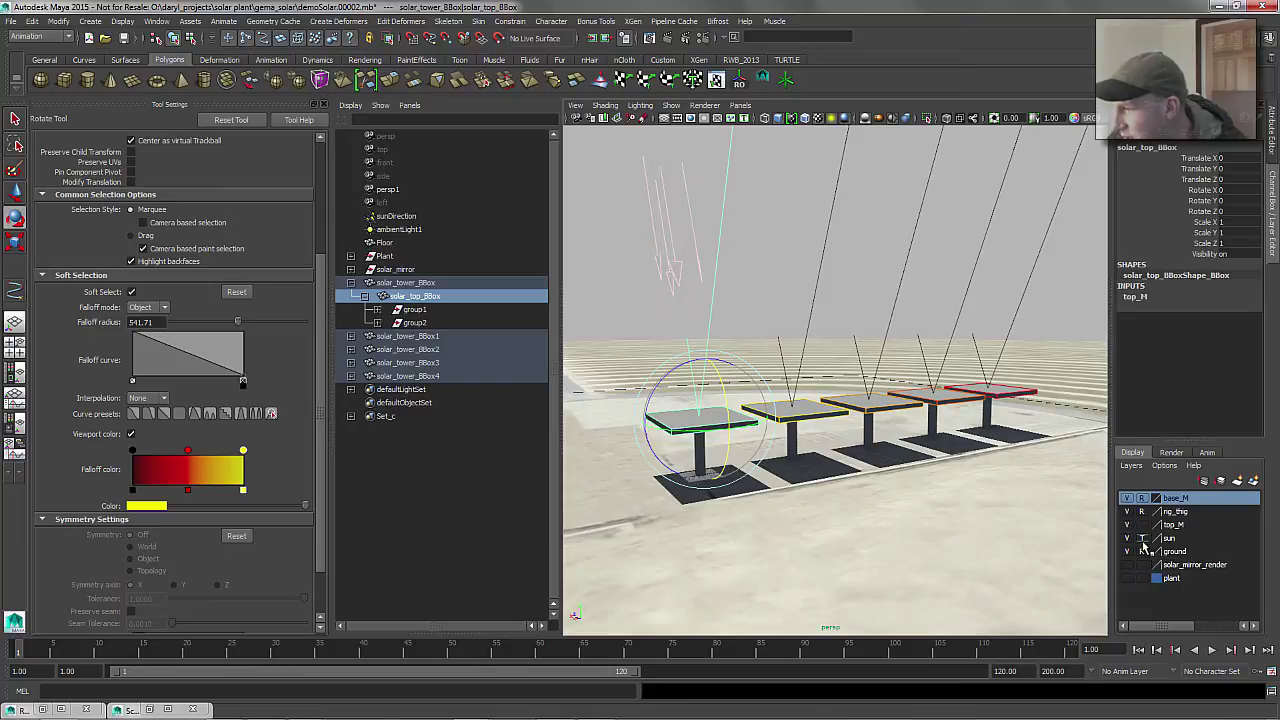
drag(711, 383, 711, 480)
mouse_move(718, 414)
alt+mouse_down()
mouse_move(815, 408)
mouse_move(738, 402)
alt+mouse_up()
Turn off Soft Select and rotate sunDirection to about -80, -6 and -3 degrees in X, Y and Z
click(730, 296)
alt+drag(730, 296, 772, 308)
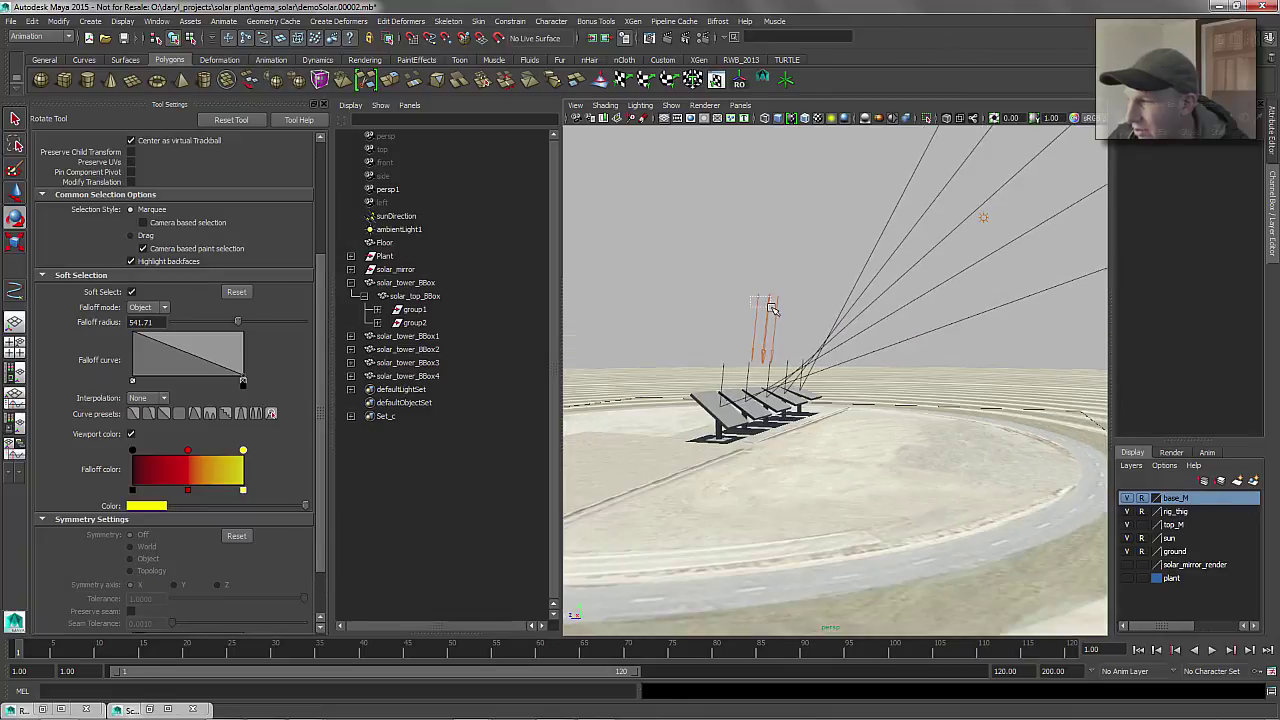
click(396, 216)
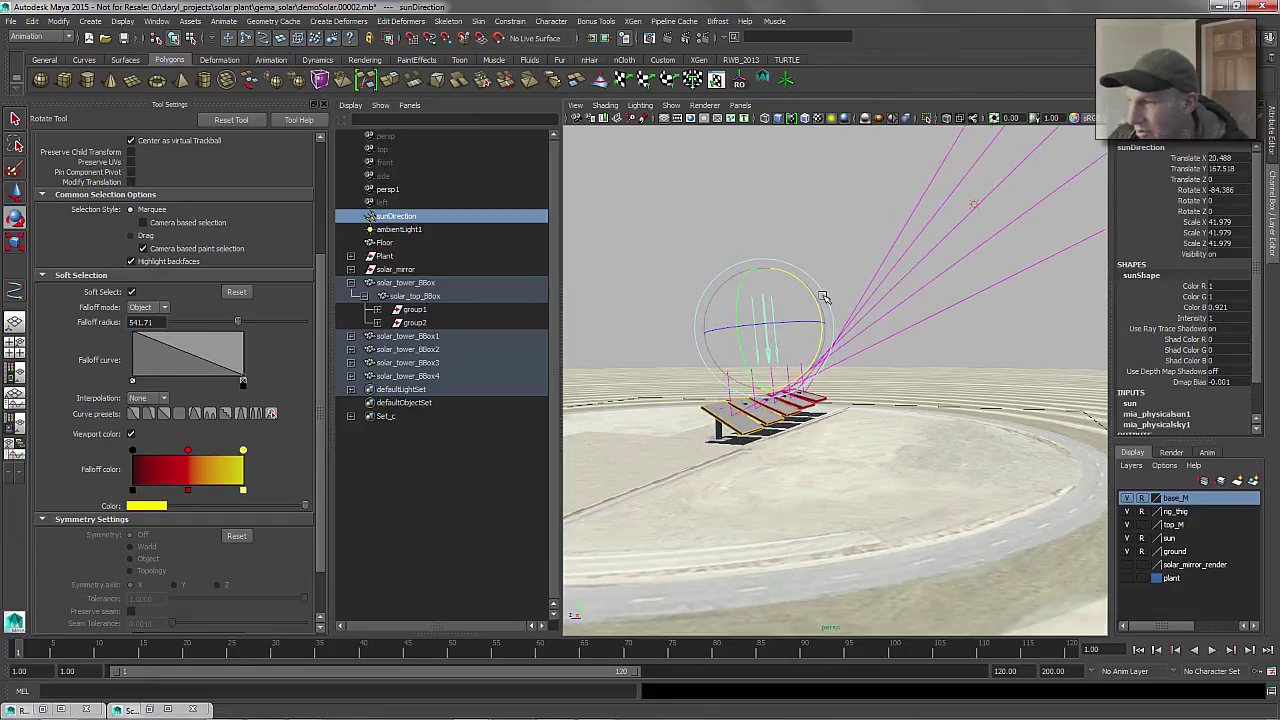
alt+middle_drag(666, 337, 673, 331)
key(b)
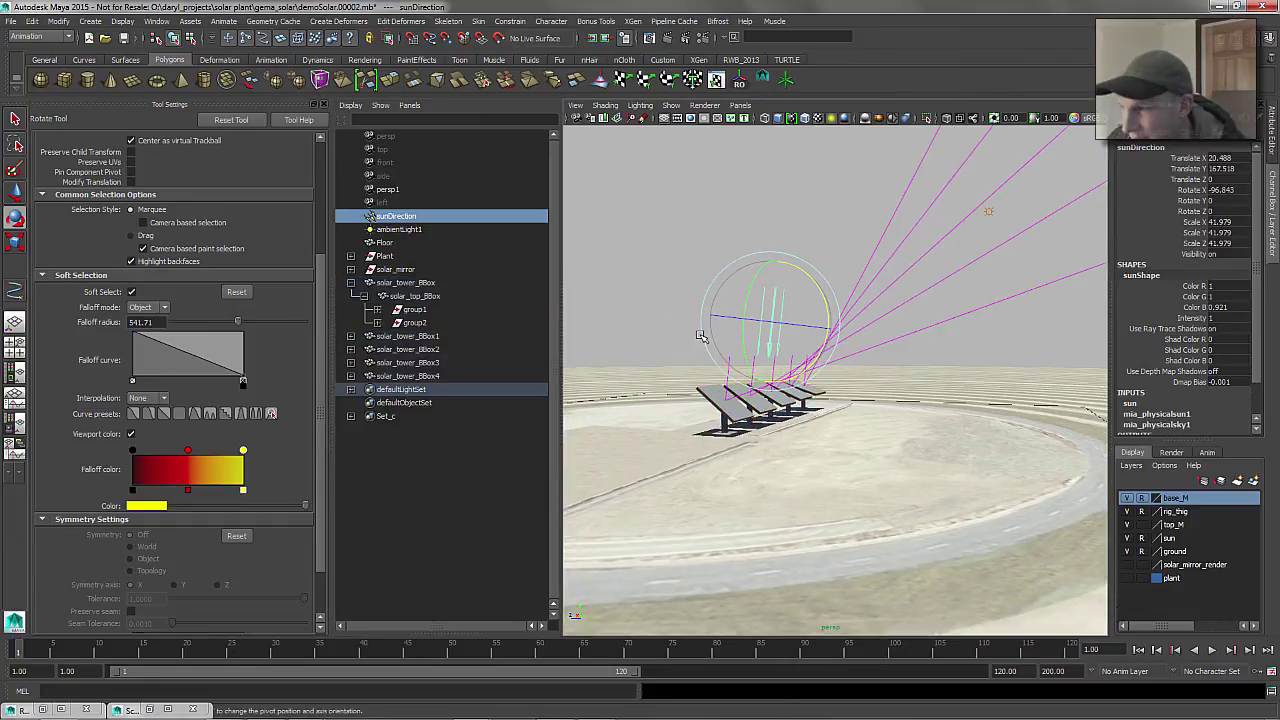
drag(823, 294, 808, 283)
Examine the incoming and reflected rays across the five tilted mirrors from several angles
alt+drag(808, 283, 766, 308)
alt+right_drag(766, 308, 1028, 356)
alt+drag(1028, 356, 893, 337)
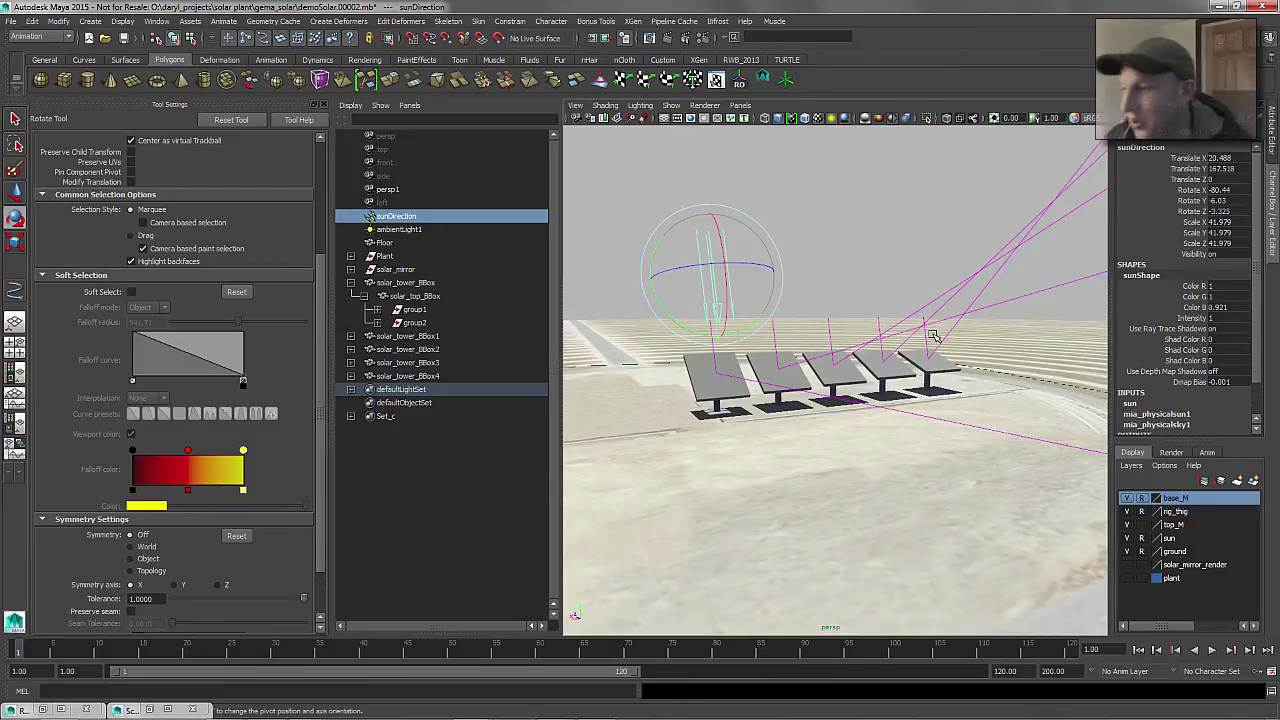
alt+drag(967, 349, 680, 292)
alt+drag(822, 305, 880, 265)
alt+right_drag(700, 325, 850, 355)
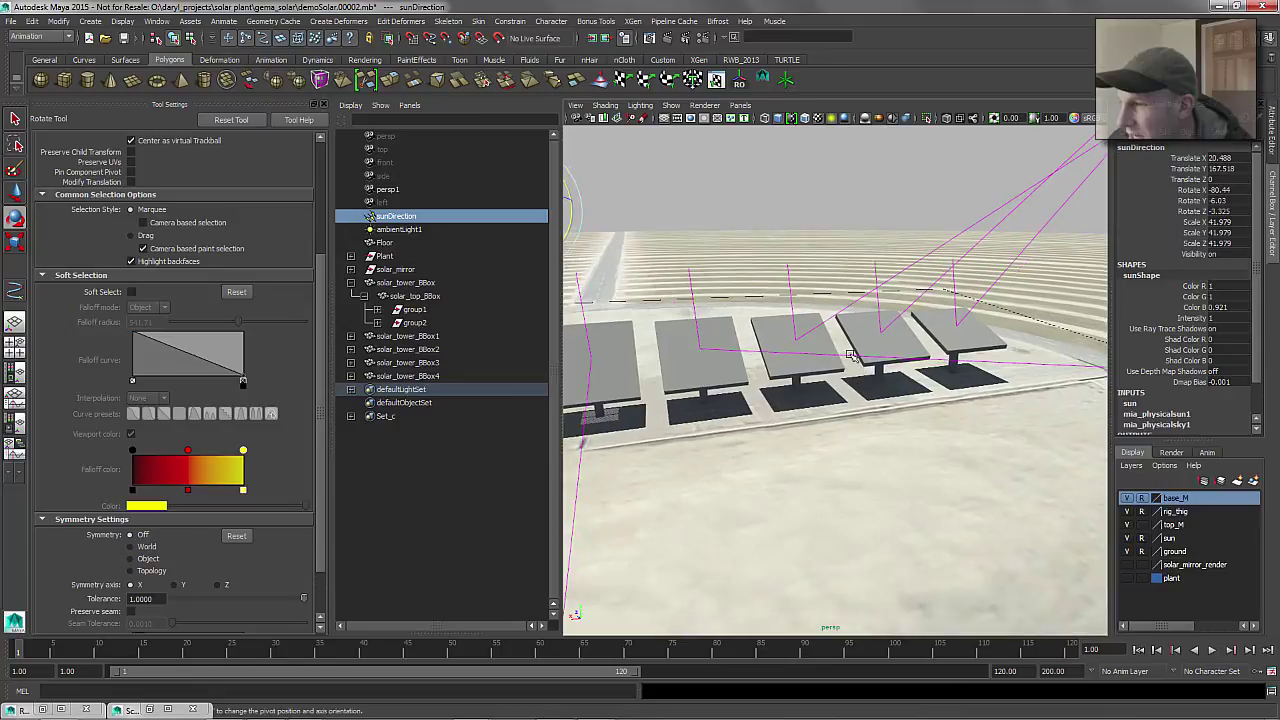
alt+drag(670, 378, 880, 432)
alt+drag(995, 492, 977, 495)
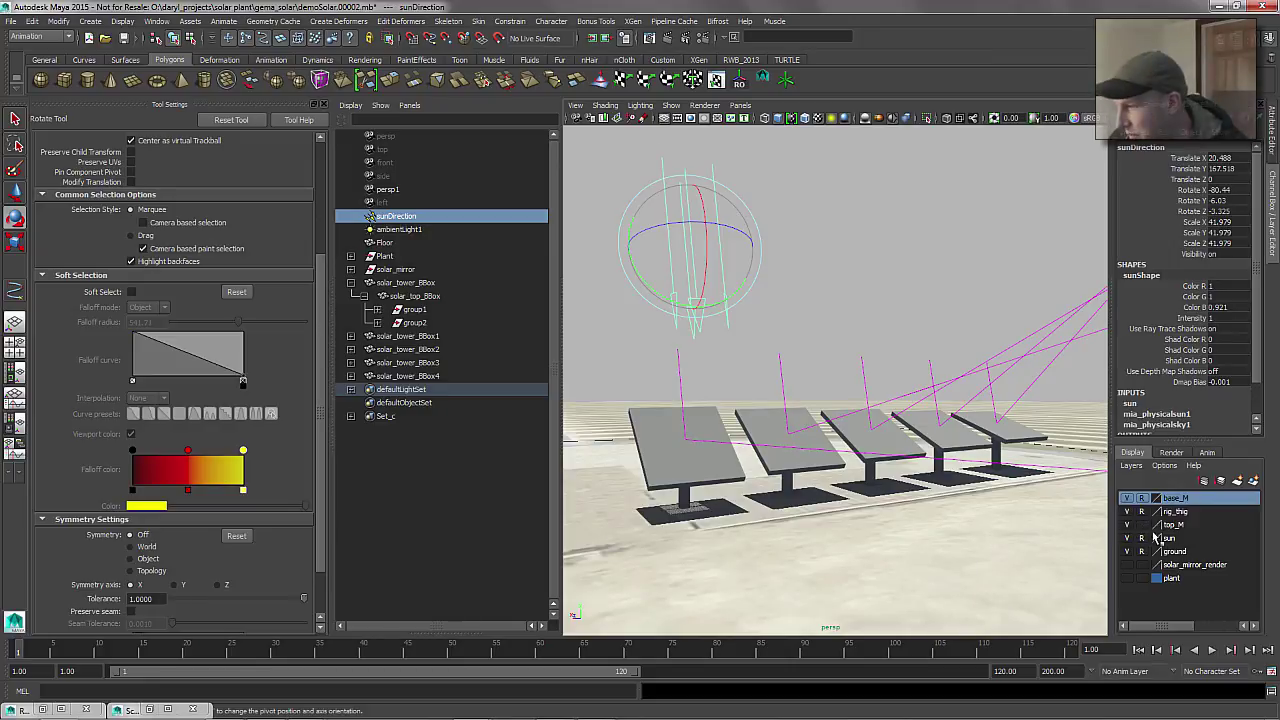
Set the top_M layer to Reference, make base_M selectable and select the nearest solar tower
click(1143, 525)
click(1143, 525)
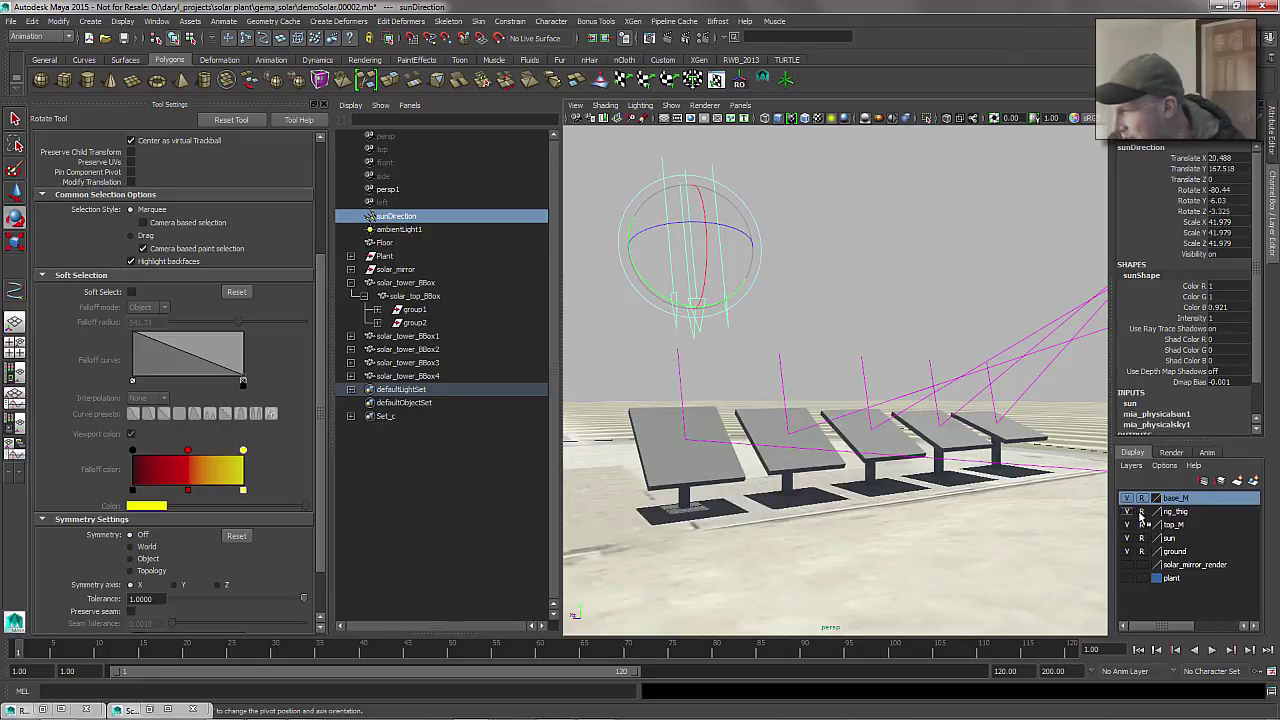
click(683, 500)
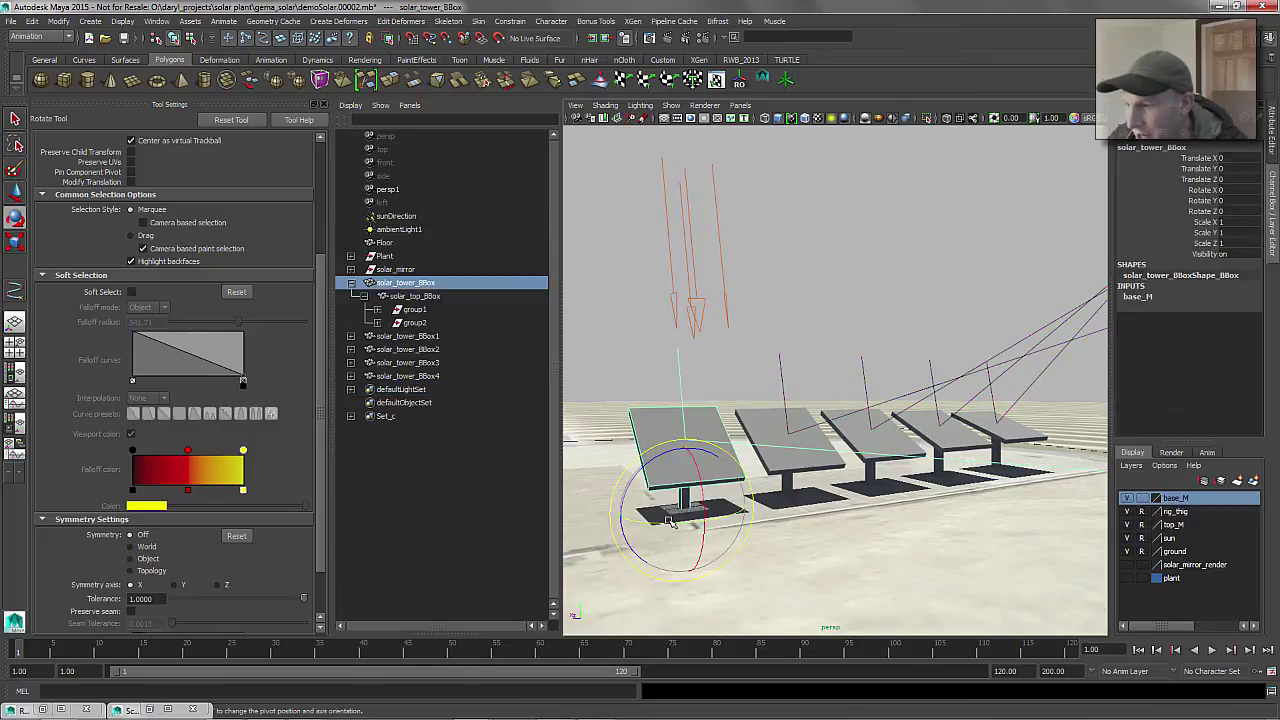
mouse_move(657, 523)
mouse_down()
mouse_move(600, 522)
mouse_move(676, 522)
mouse_move(632, 522)
mouse_move(645, 522)
mouse_up()
key(ctrl+z)
alt+right_drag(753, 514, 684, 513)
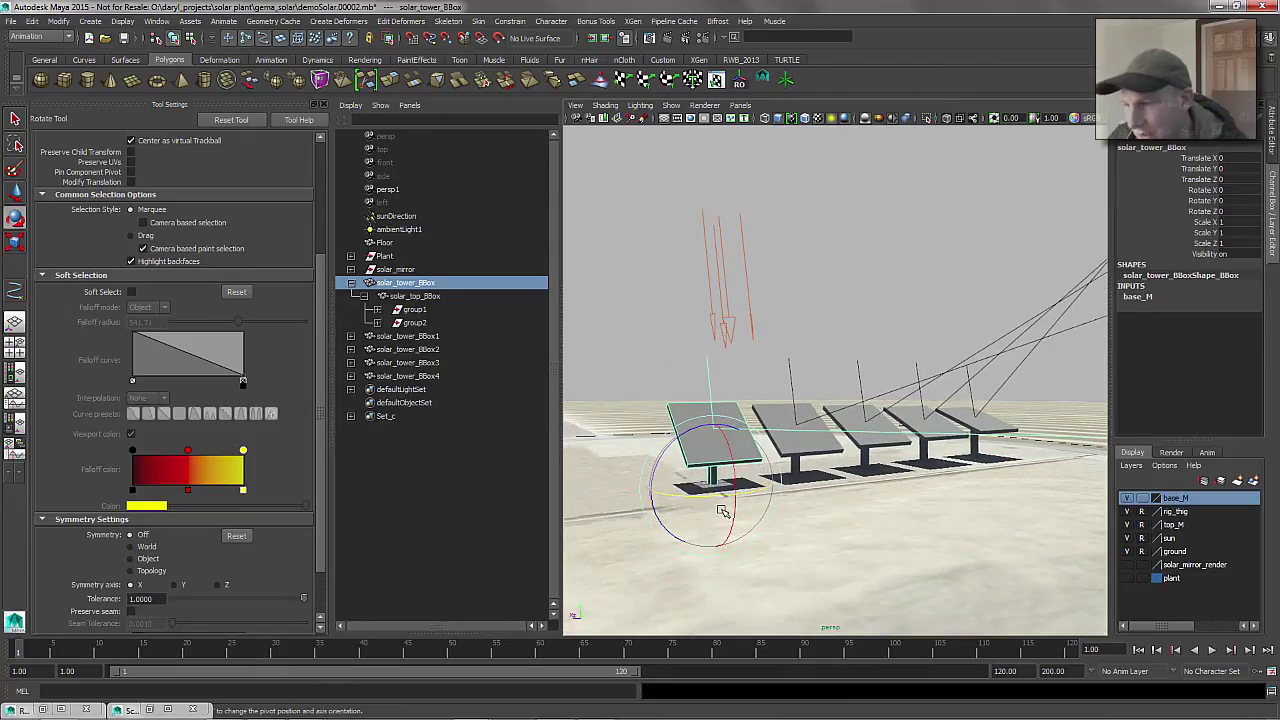
Turn on Soft Select and rotate solar_tower_BBox to about -16 degrees in Y so the neighbouring towers turn with falloff
key(b)
drag(700, 497, 766, 386)
key(ctrl+z)
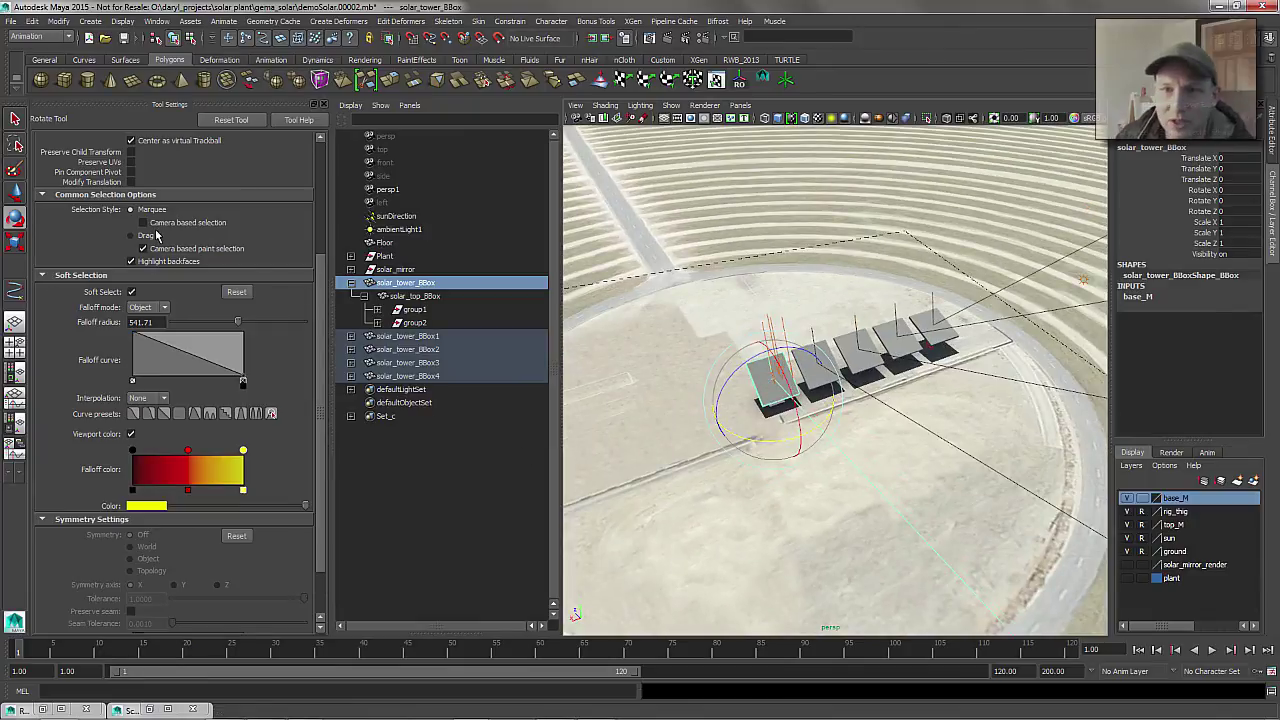
scroll(318, 280, up, 5)
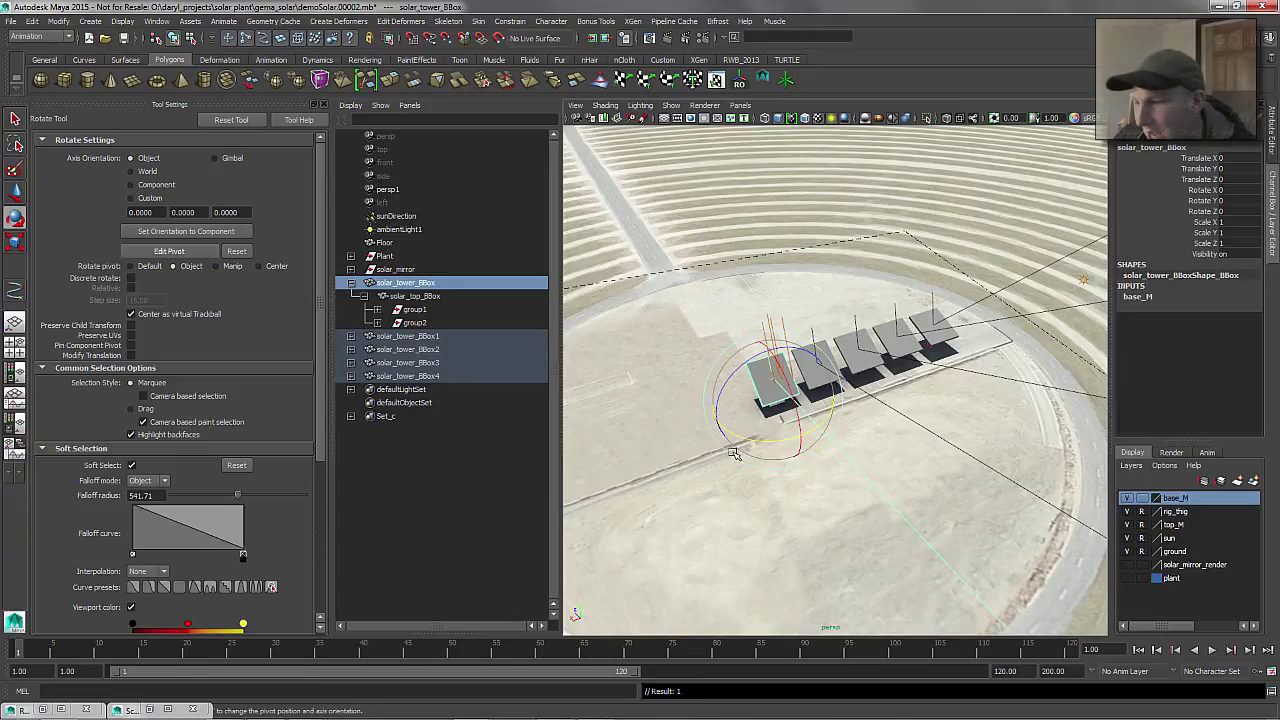
drag(757, 440, 761, 390)
alt+right_drag(761, 391, 842, 396)
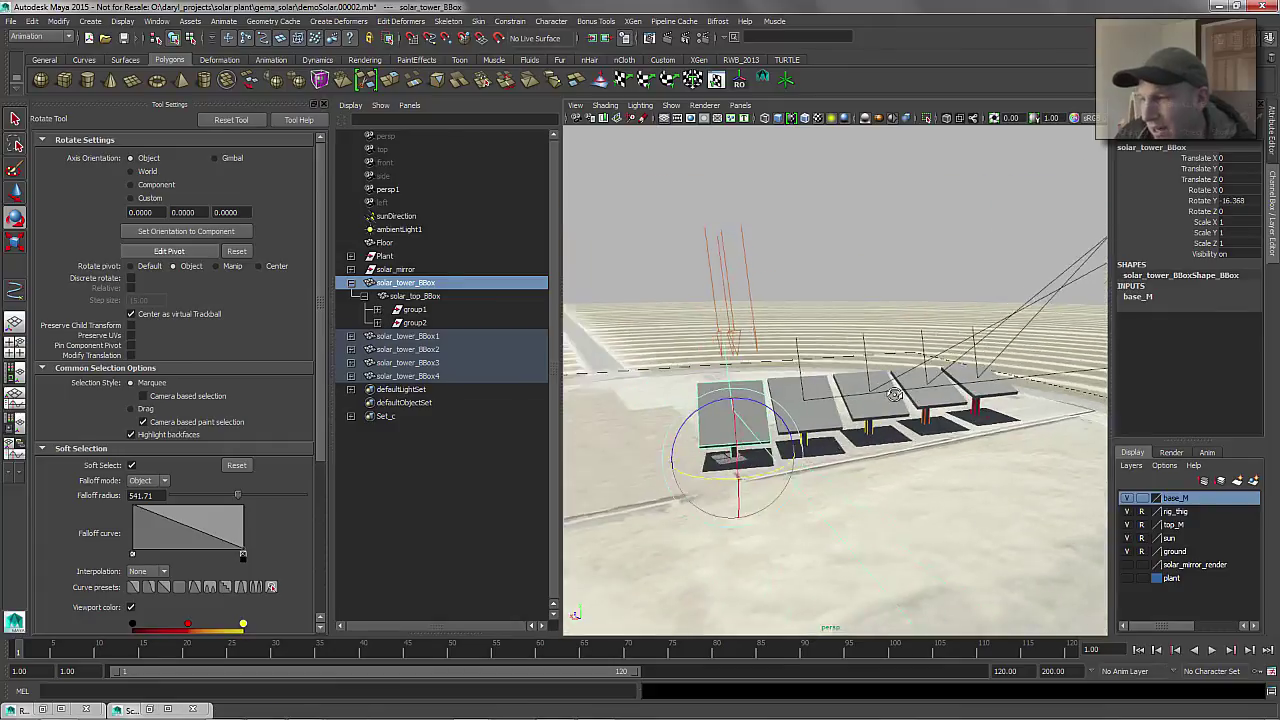
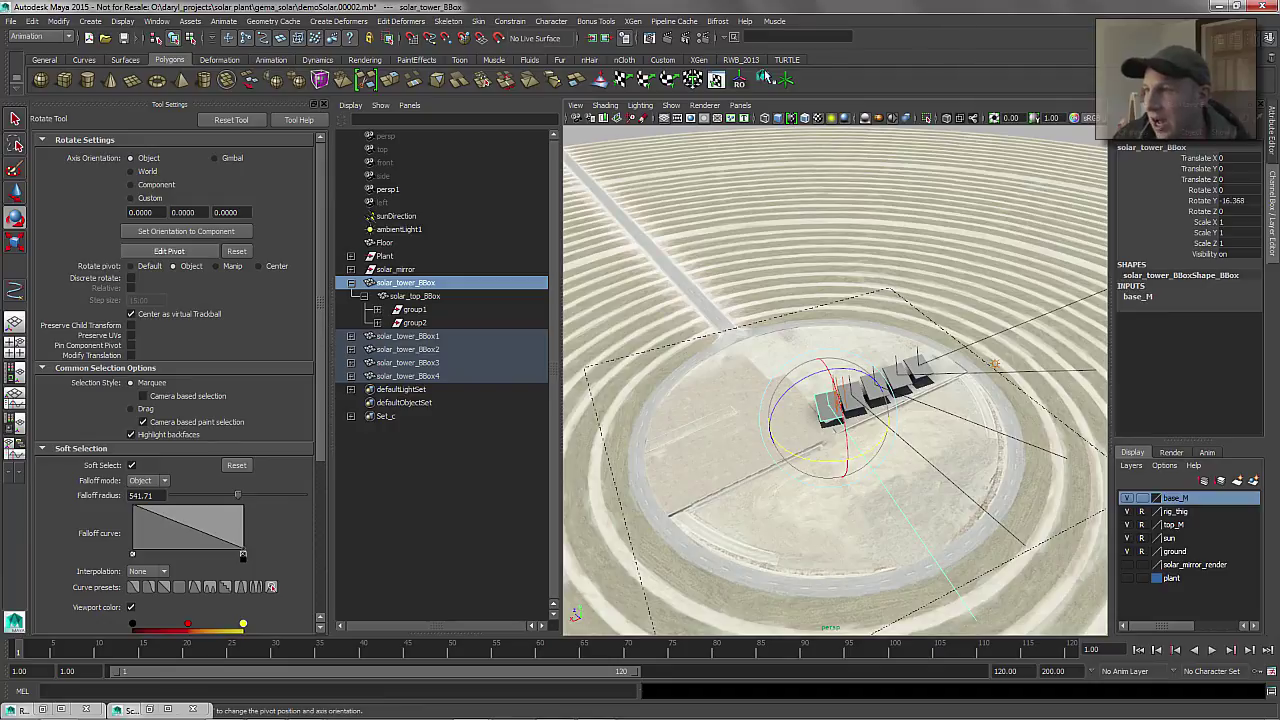
Open the Script Editor and display the MEL script that orient-constrains the selected objects with a 90 0 0 offset
alt+drag(744, 326, 785, 285)
alt+right_drag(785, 285, 988, 330)
alt+middle_drag(932, 376, 749, 360)
alt+drag(749, 360, 775, 416)
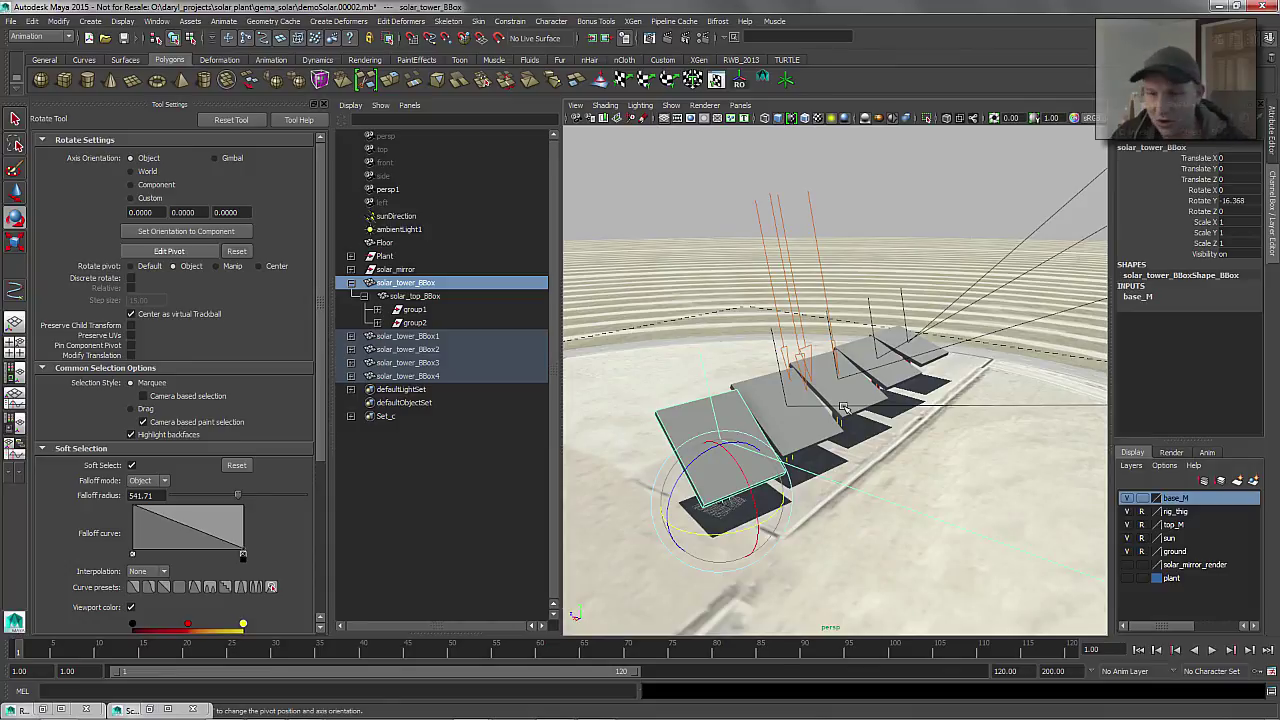
click(1271, 690)
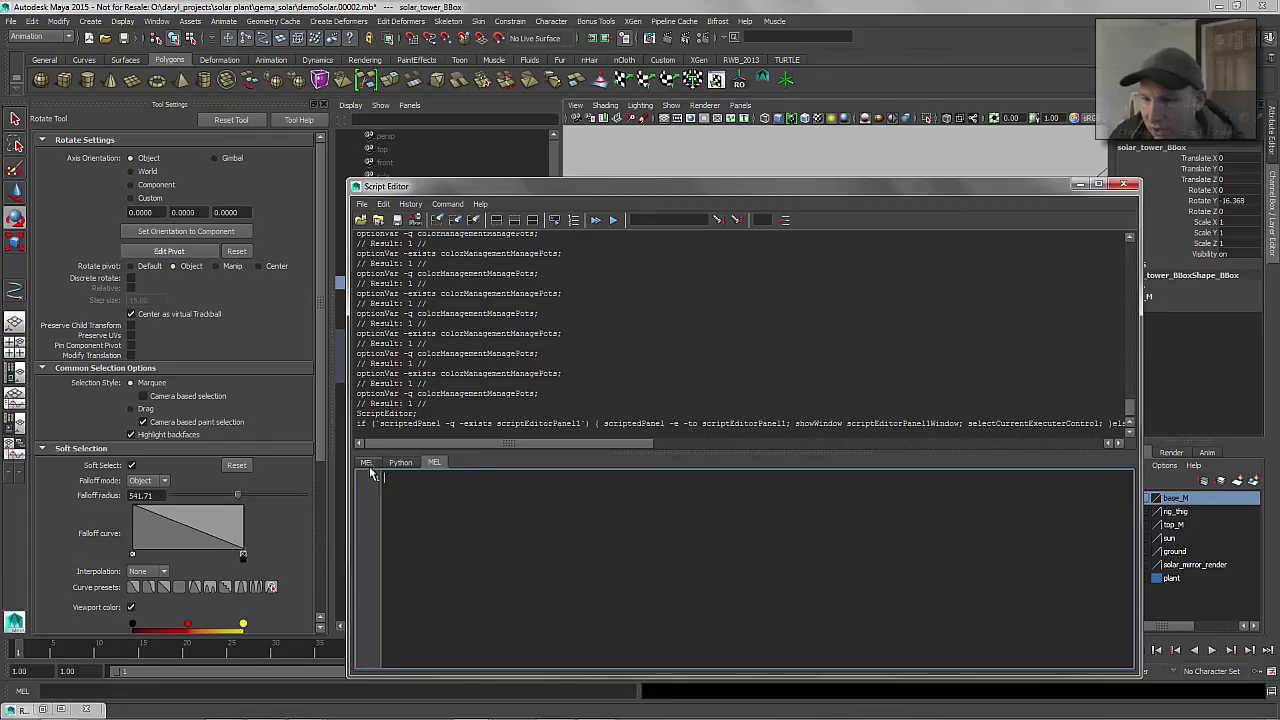
click(366, 462)
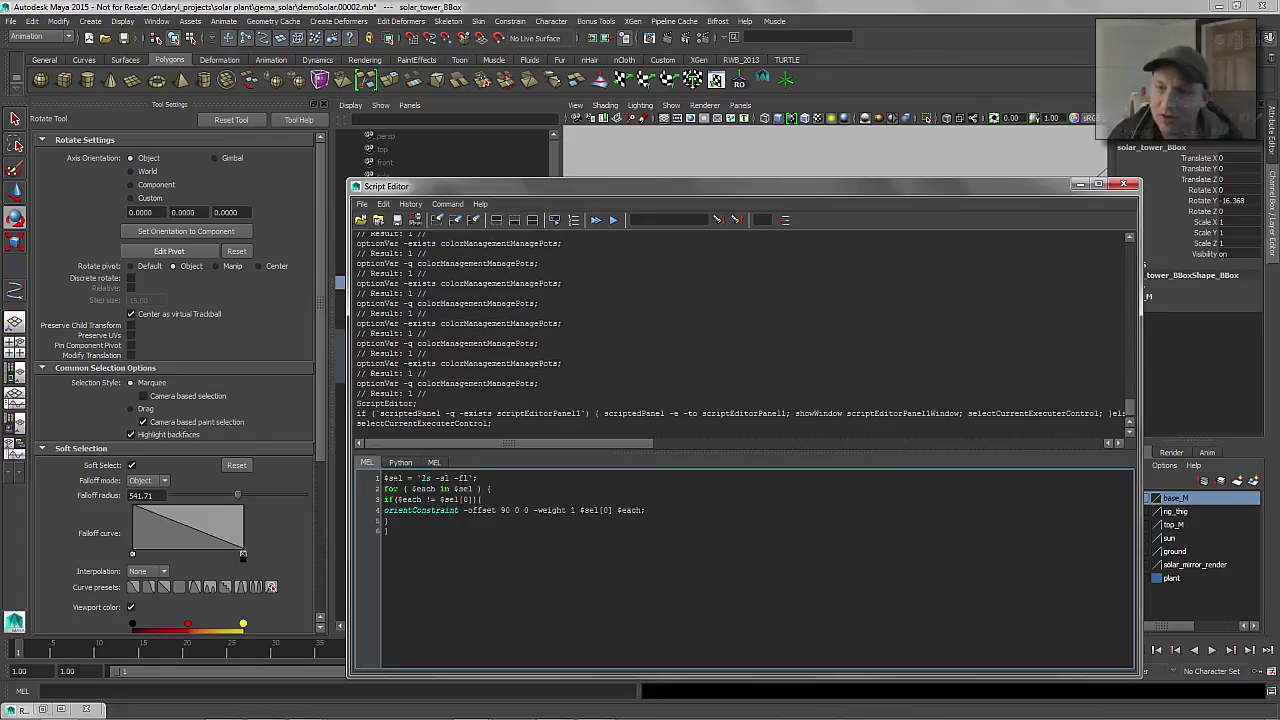